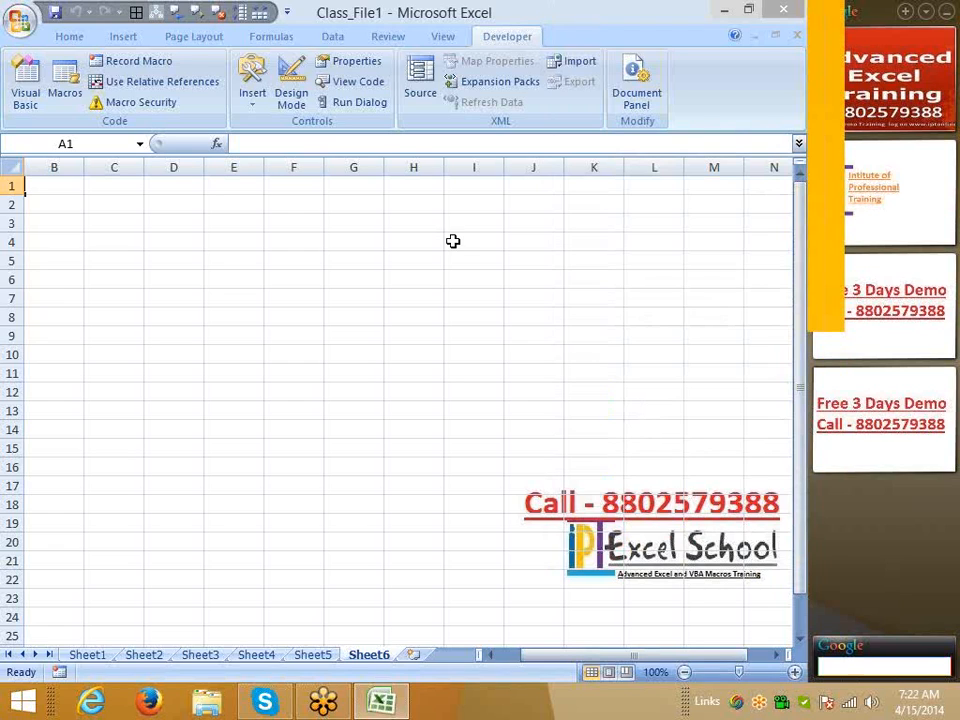
# Move to row 1, abandon an unfinished CHAR formula in D1, and land on C1
pyautogui.click(252, 220)
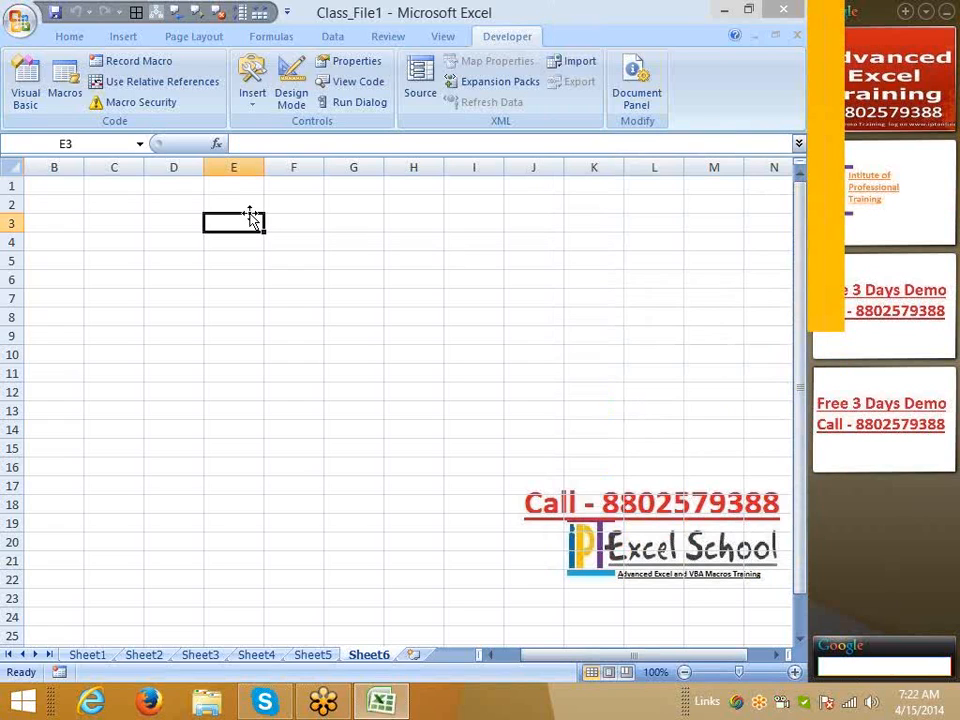
pyautogui.press('Up')
pyautogui.press('Up')
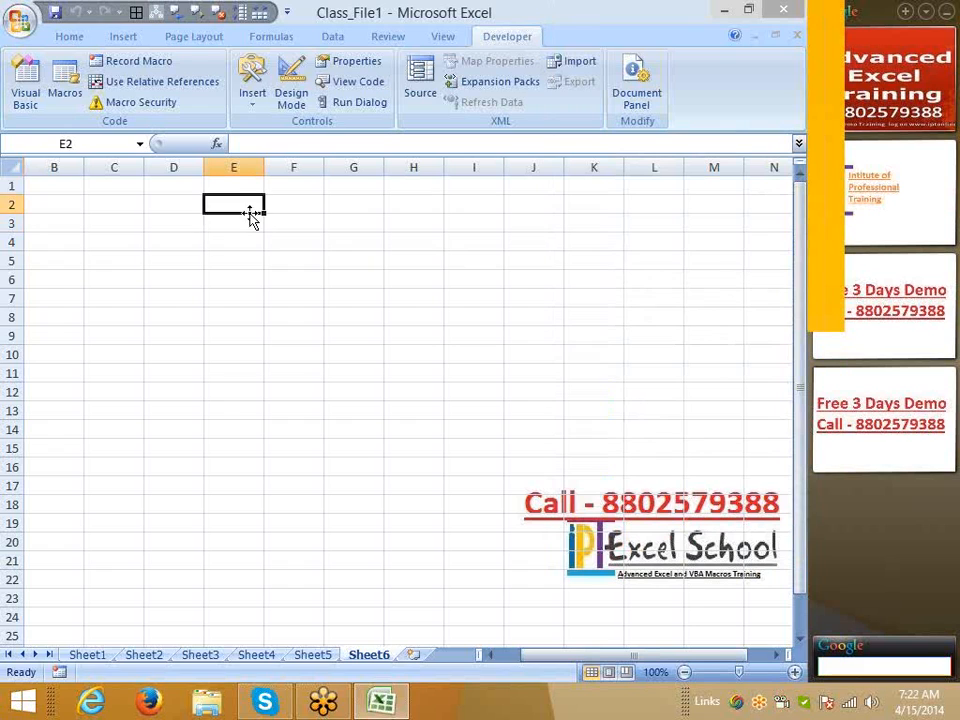
pyautogui.press('Left')
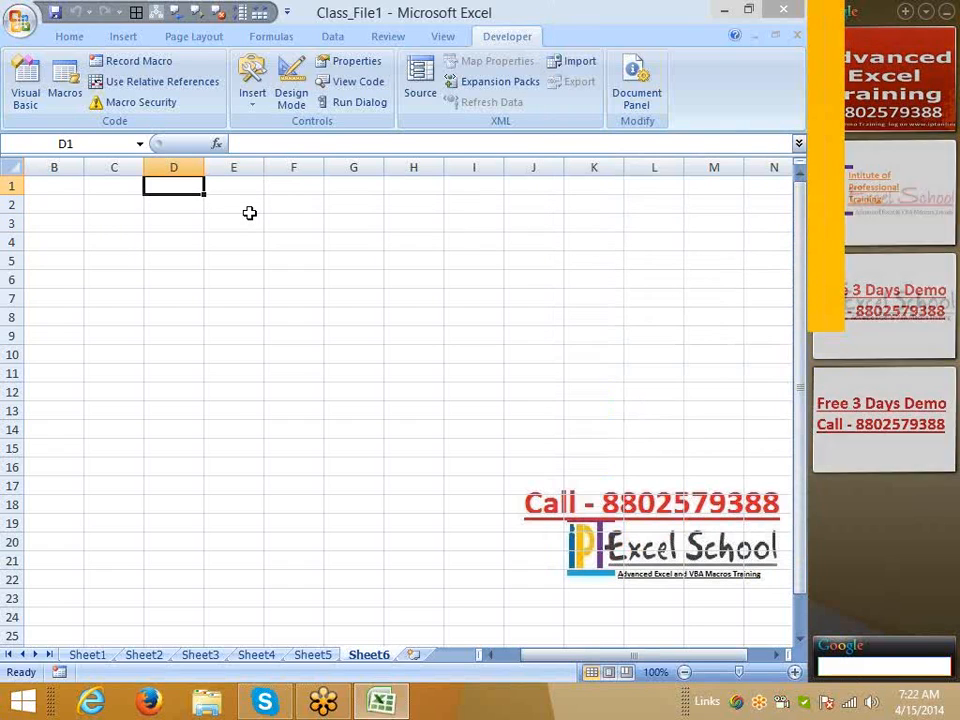
pyautogui.write('ch')
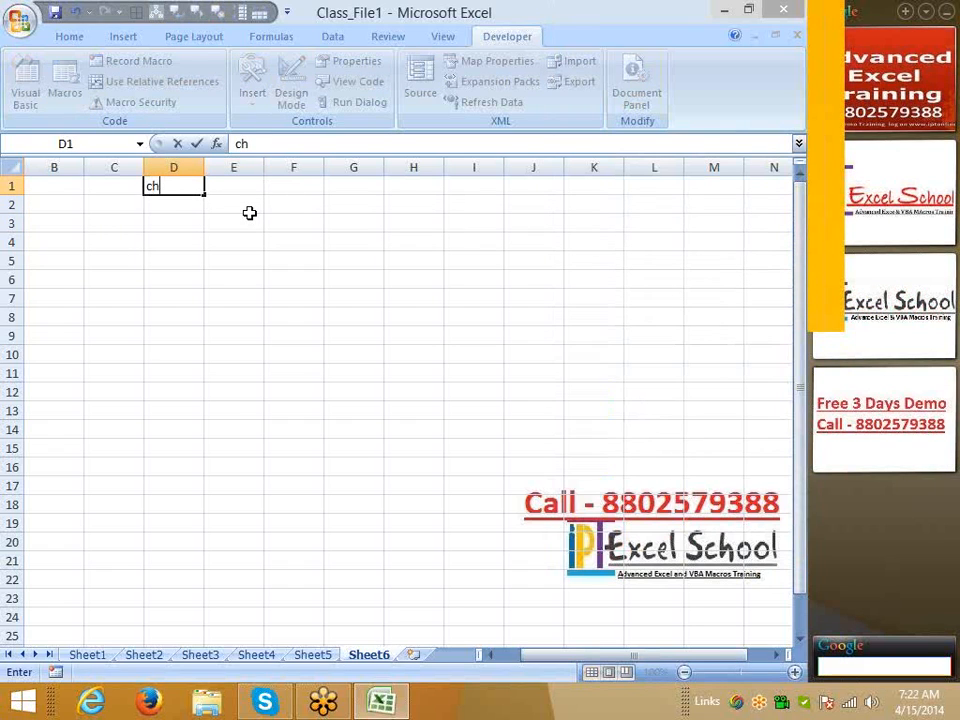
pyautogui.press('Escape')
pyautogui.write('=ch')
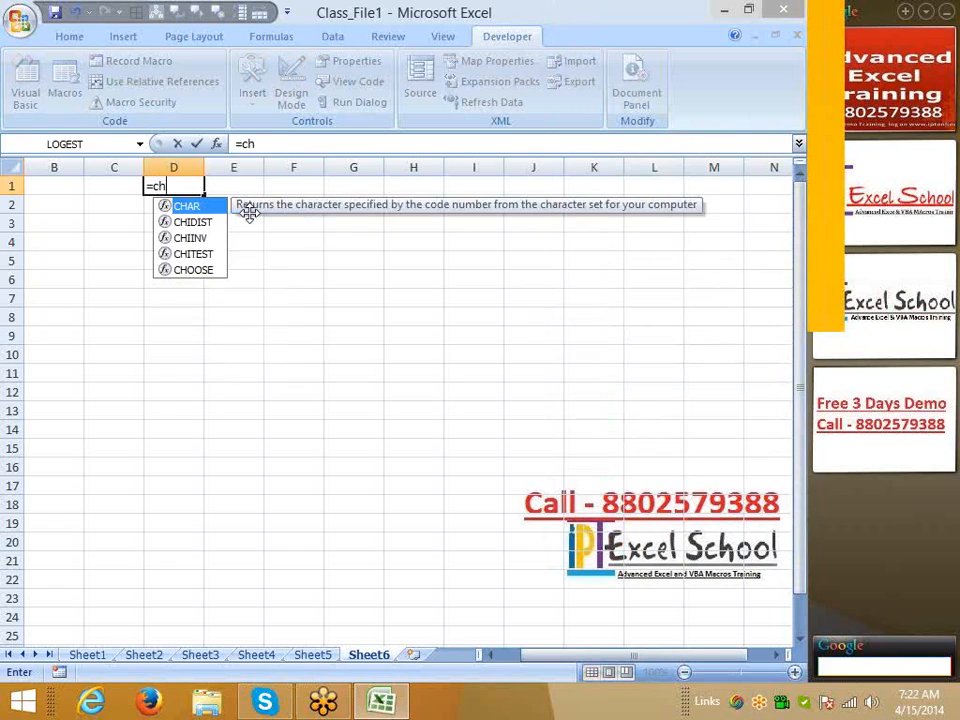
pyautogui.press('Tab')
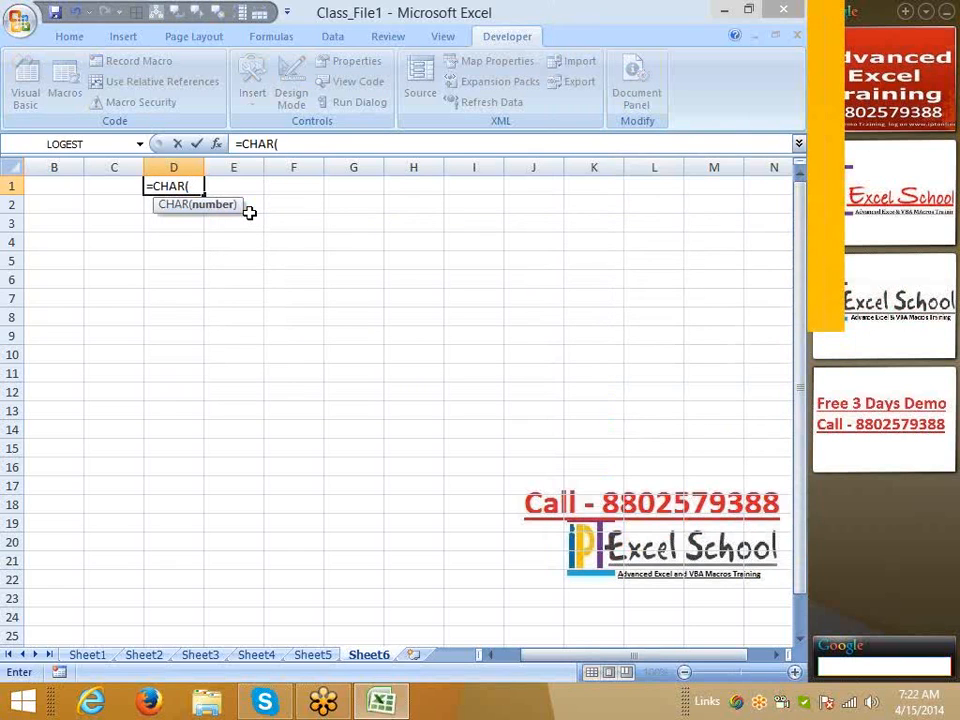
pyautogui.press('Escape')
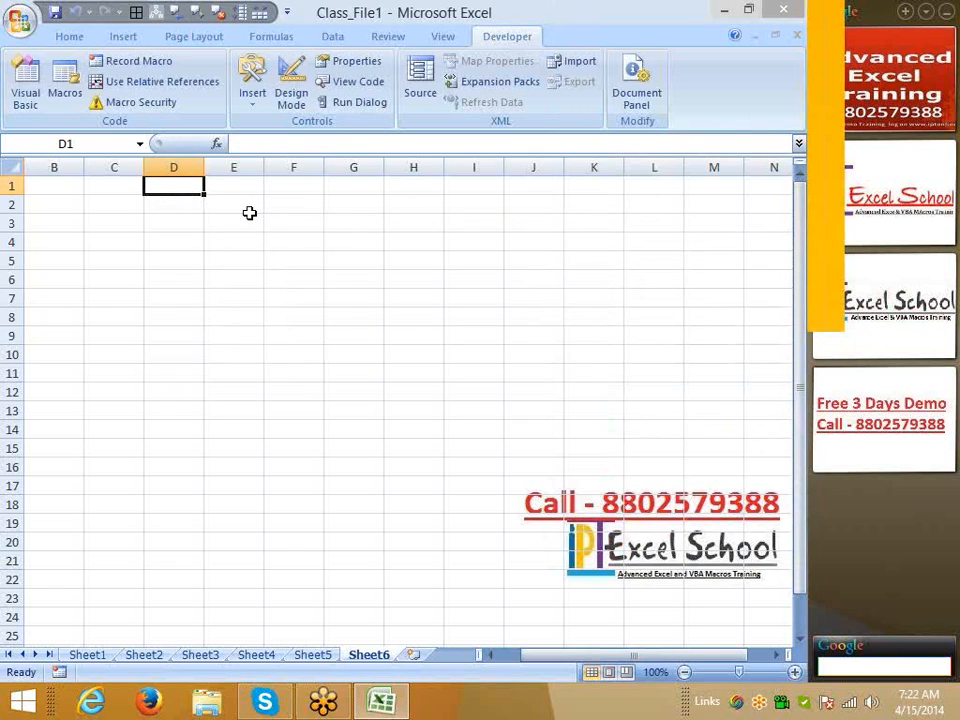
pyautogui.press('Left')
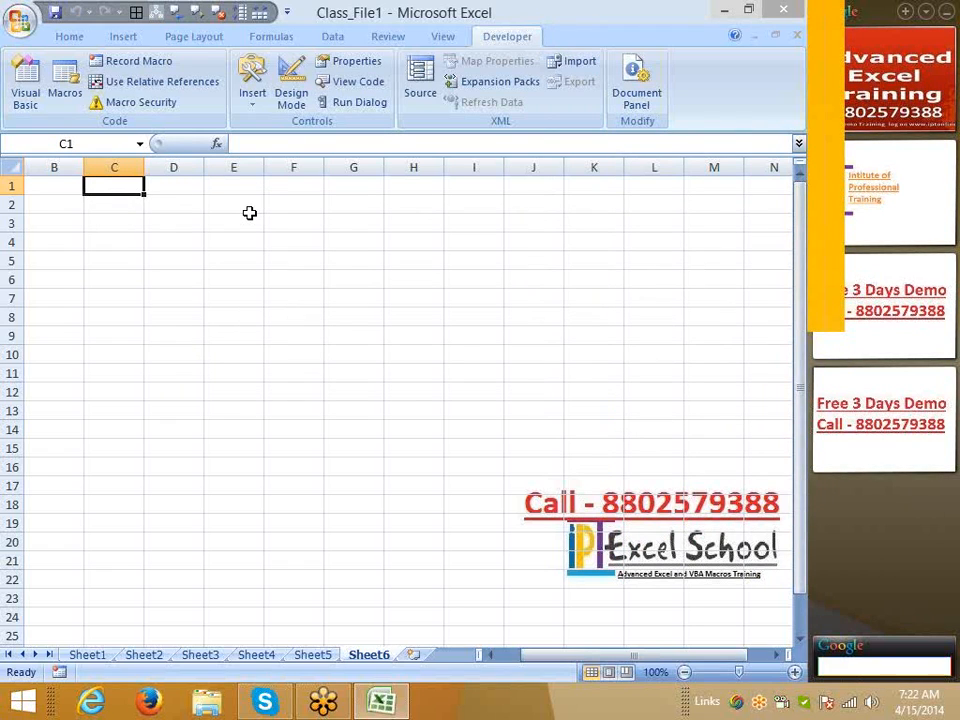
# Enter A in C1 and =CODE(C1) in D1, returning 65
pyautogui.write('A')
pyautogui.press('Tab')
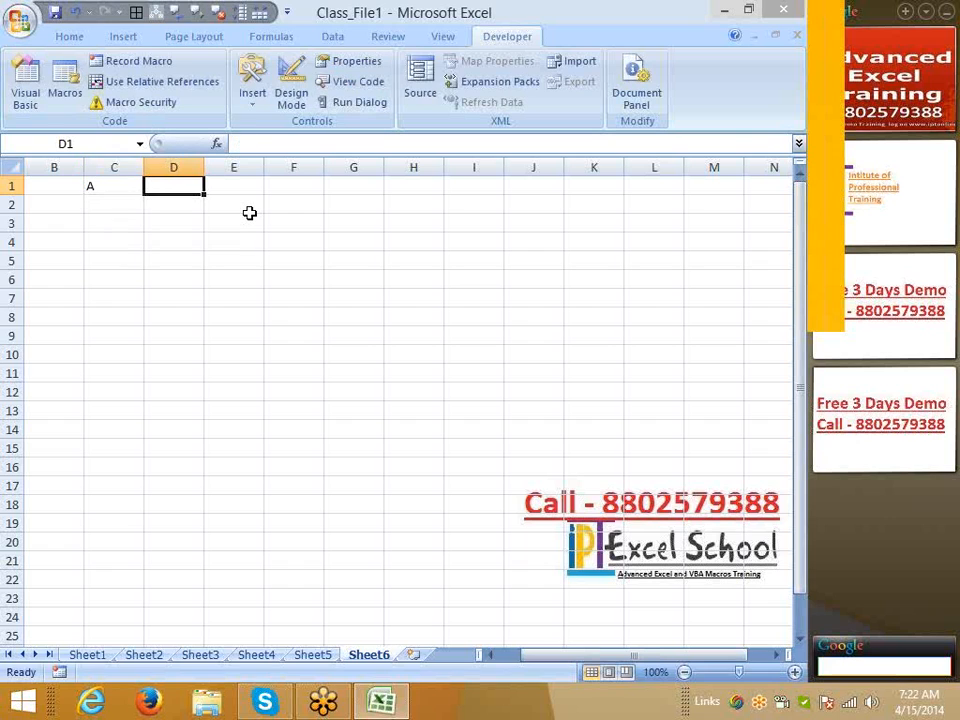
pyautogui.write('=cod')
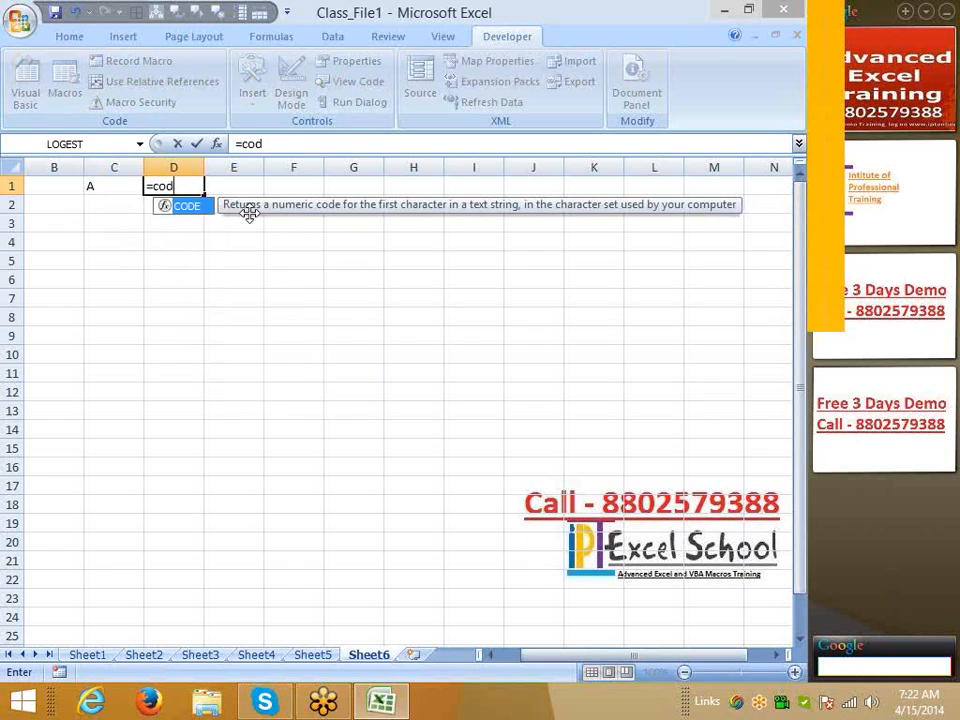
pyautogui.press('Tab')
pyautogui.press('Left')
pyautogui.press('Return')
# Enter =CHAR(D1) in E1 to turn 65 back into A, then compare both formulas
pyautogui.press('Up')
pyautogui.press('Right')
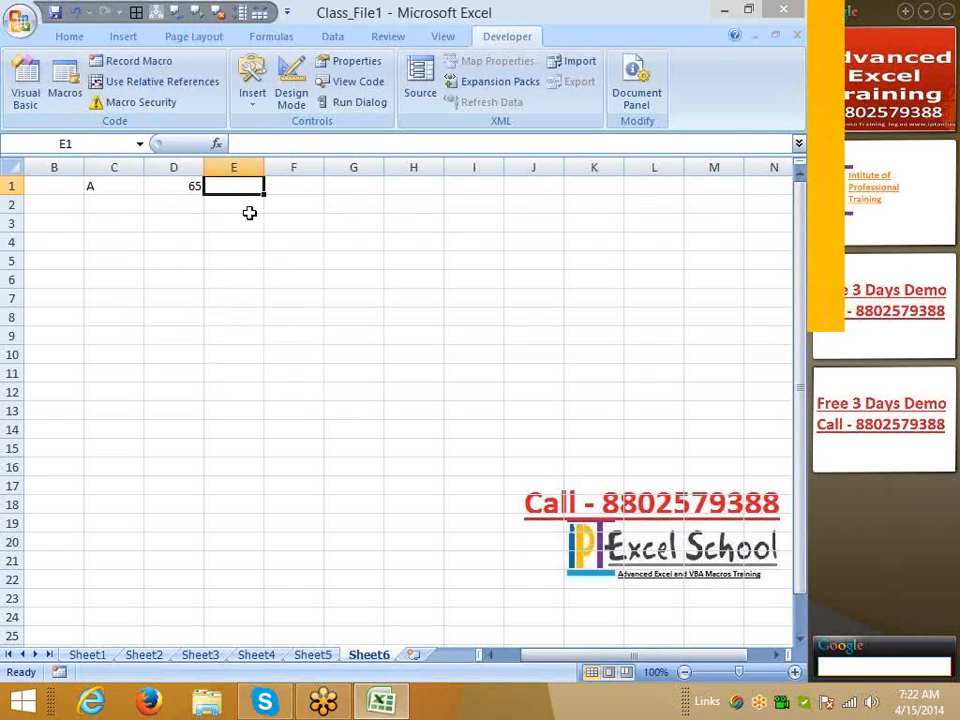
pyautogui.write('=ch')
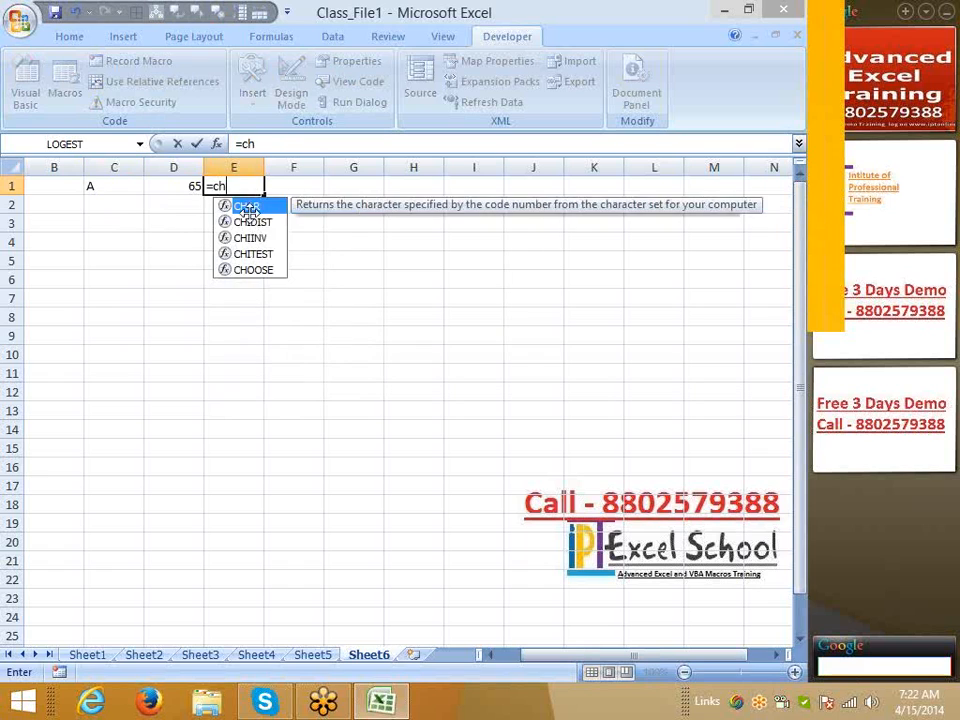
pyautogui.press('Tab')
pyautogui.press('Left')
pyautogui.press('Return')
pyautogui.press('Up')
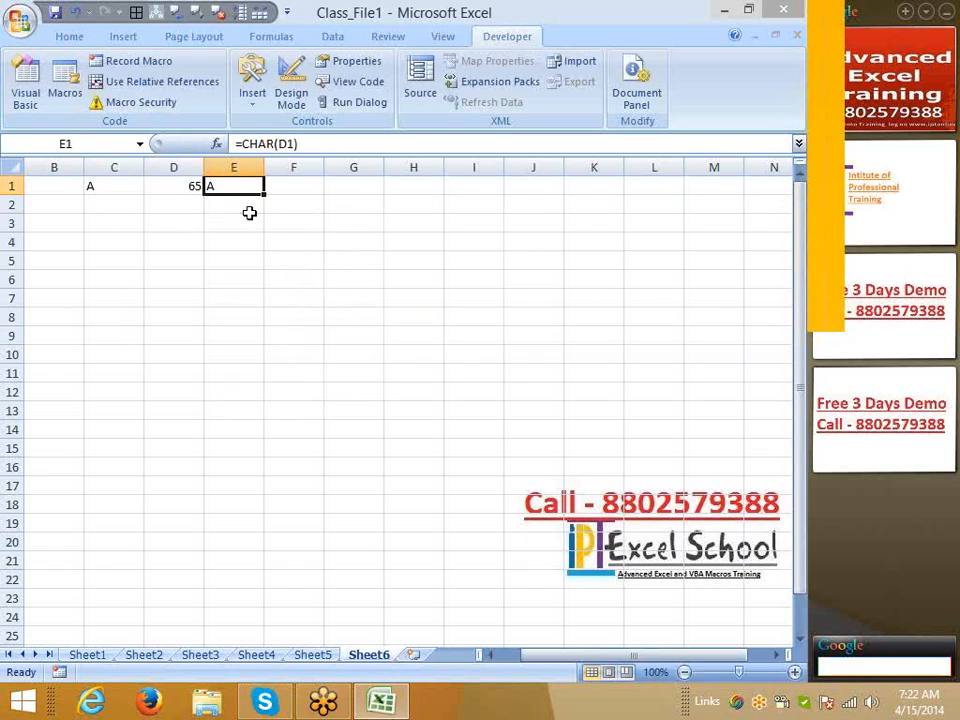
pyautogui.press('Left')
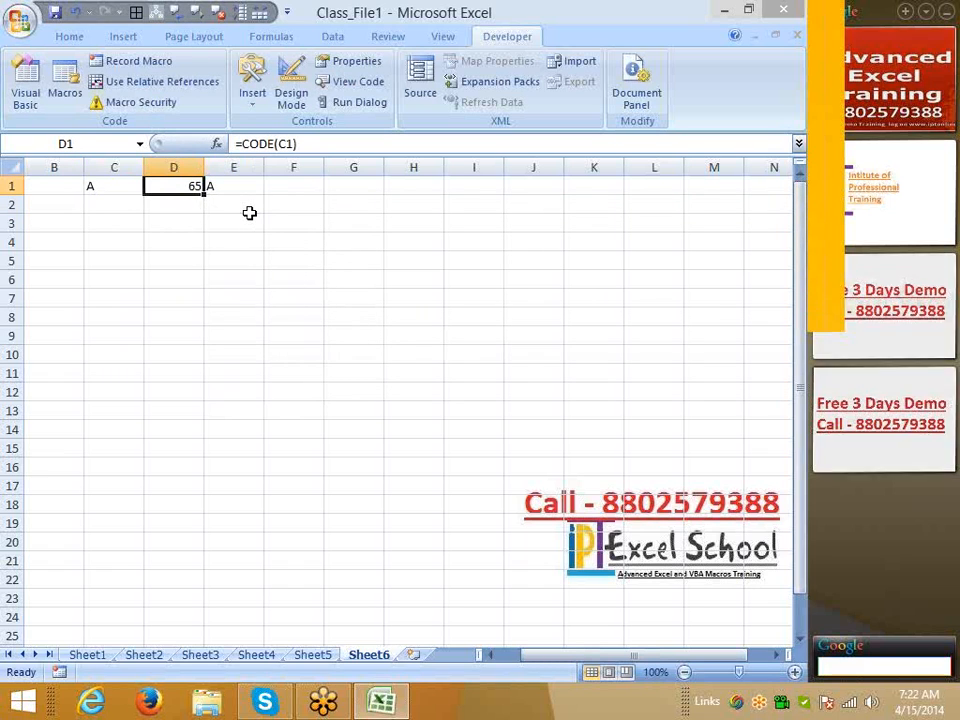
pyautogui.press('Right')
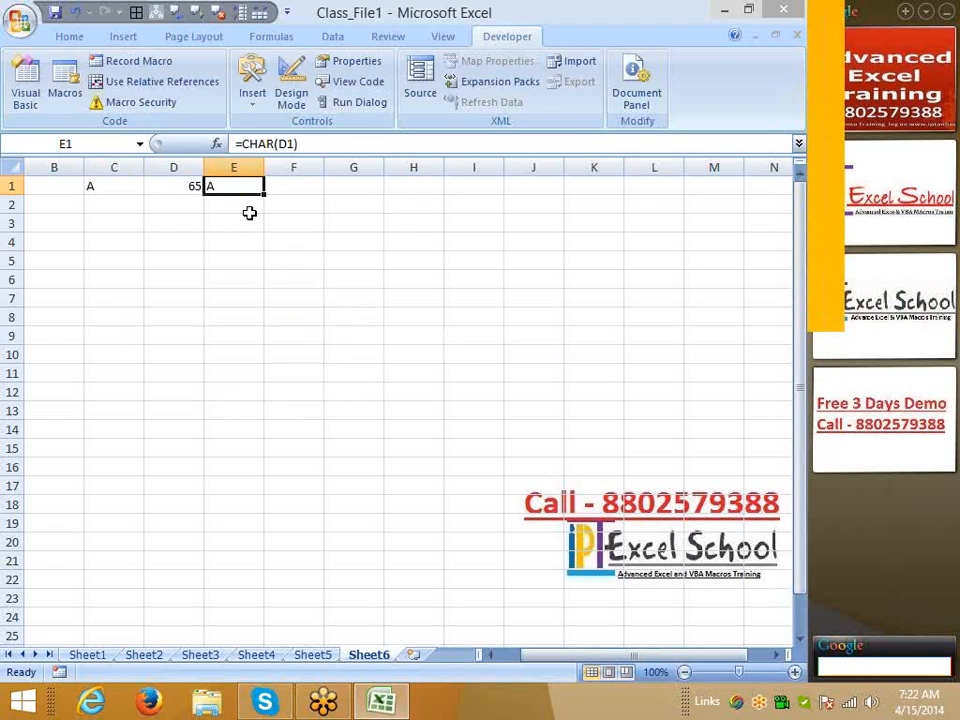
pyautogui.press('Left')
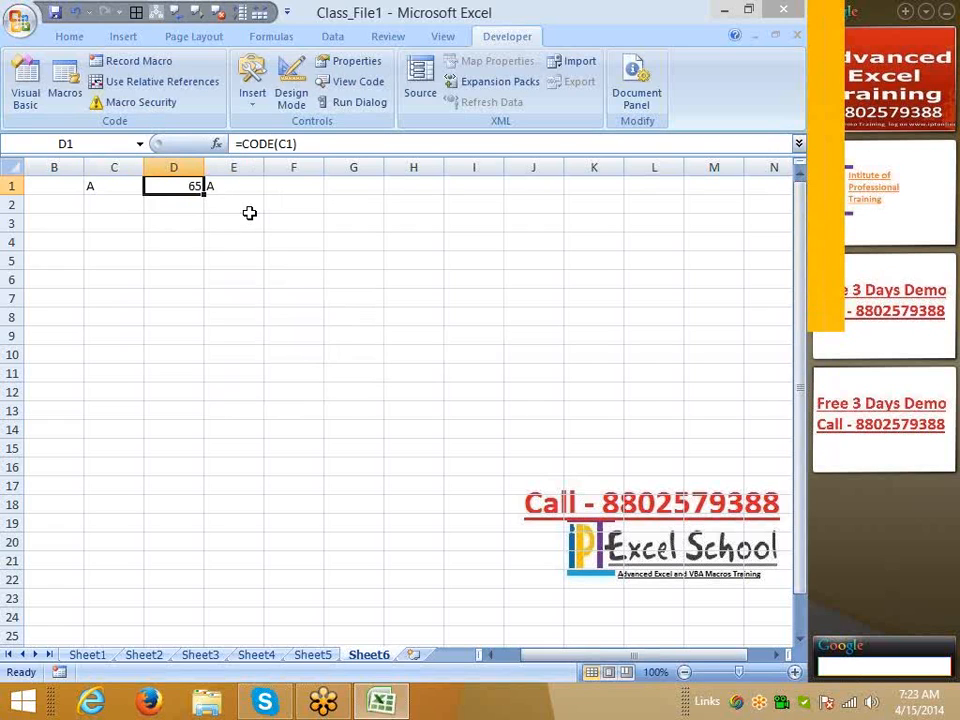
pyautogui.press('Left')
pyautogui.write('a')
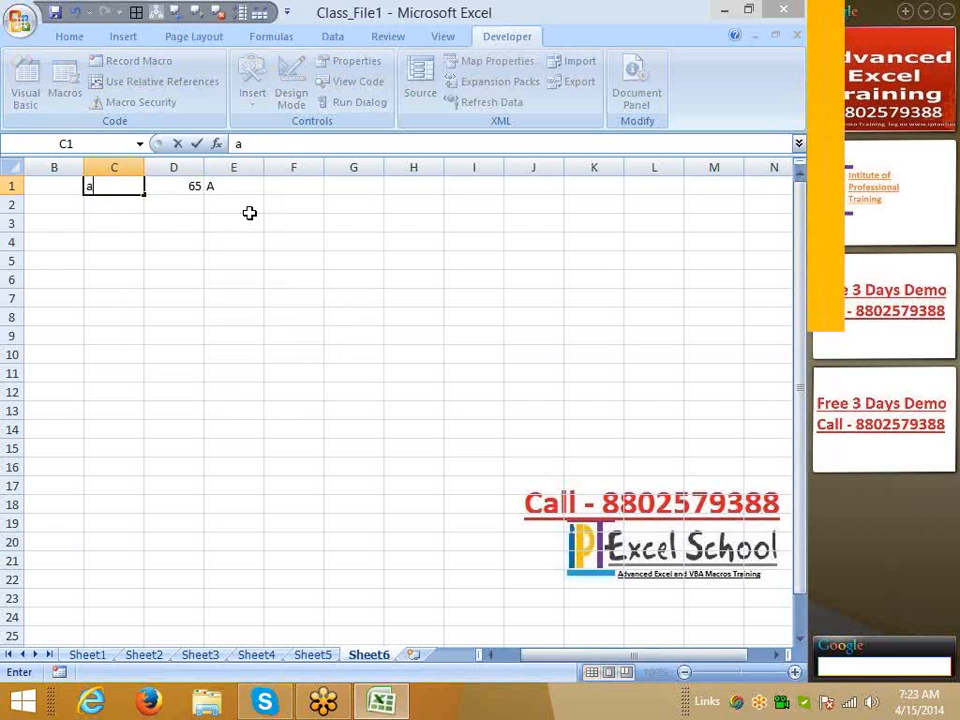
pyautogui.press('Return')
pyautogui.press('Up')
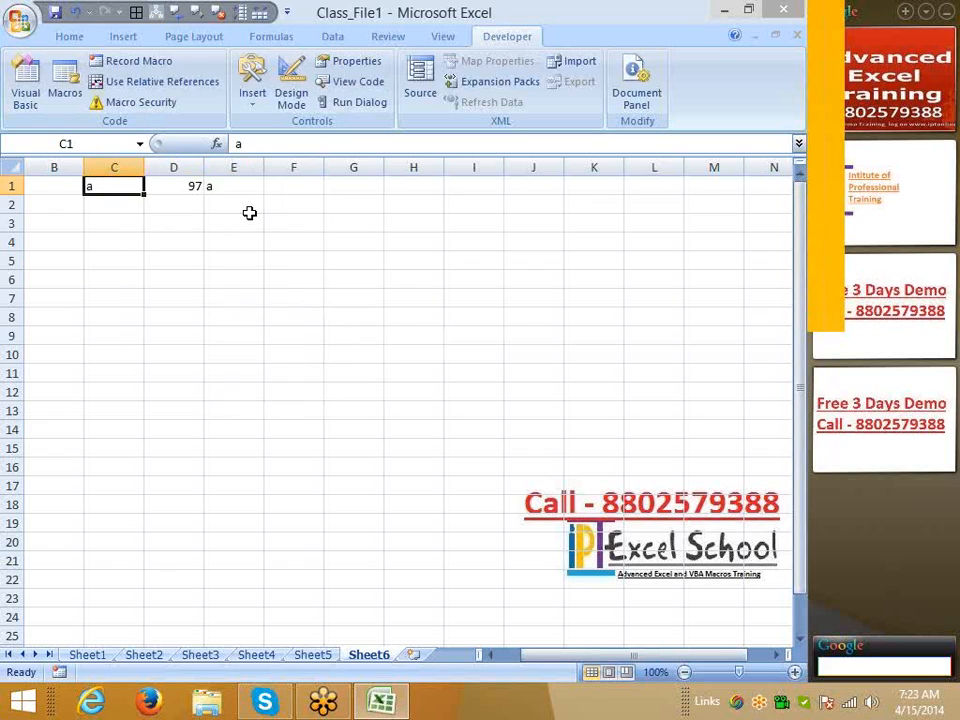
pyautogui.write('A')
pyautogui.press('Return')
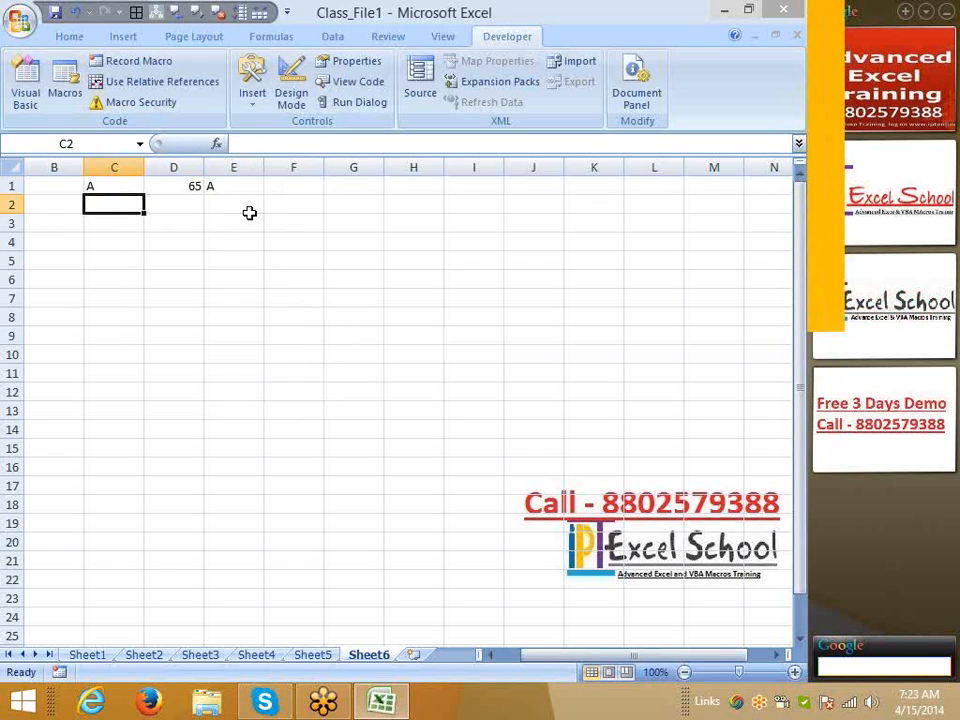
pyautogui.press('Down')
pyautogui.press('Down')
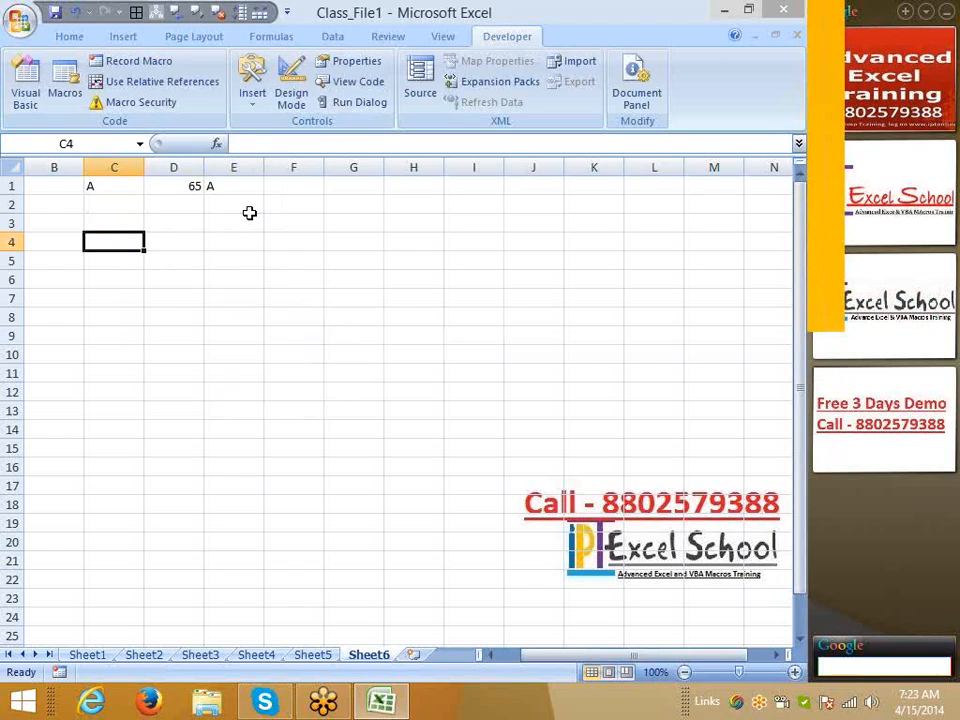
pyautogui.press('Up')
pyautogui.press('Up')
pyautogui.press('Up')
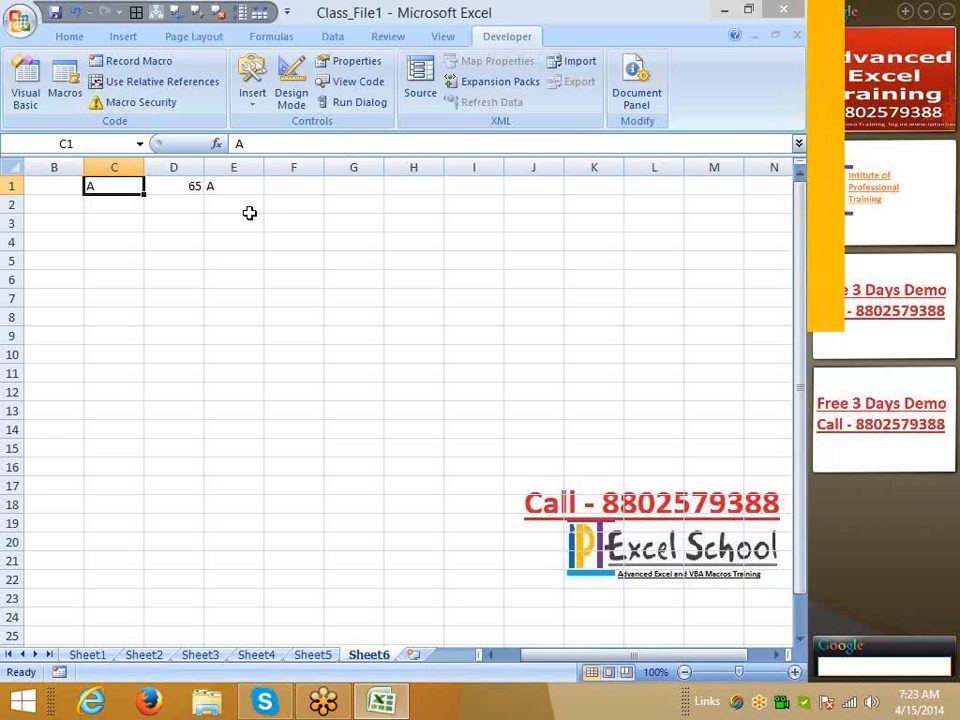
pyautogui.hotkey('shift', 'Right')
pyautogui.hotkey('shift', 'Right')
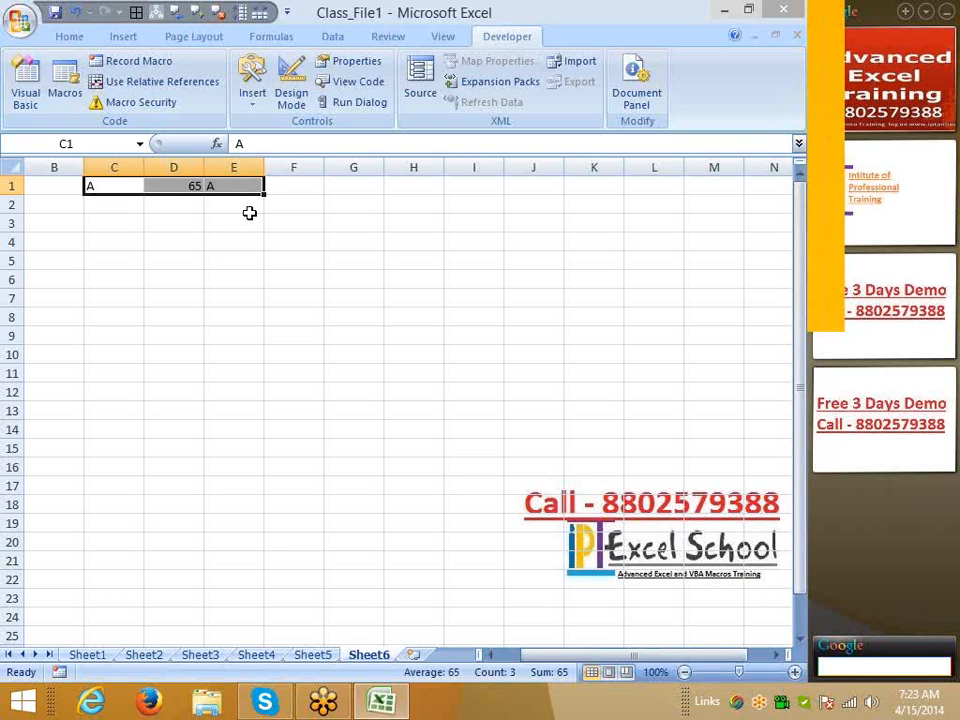
pyautogui.press('Left')
pyautogui.press('Right')
pyautogui.press('Right')
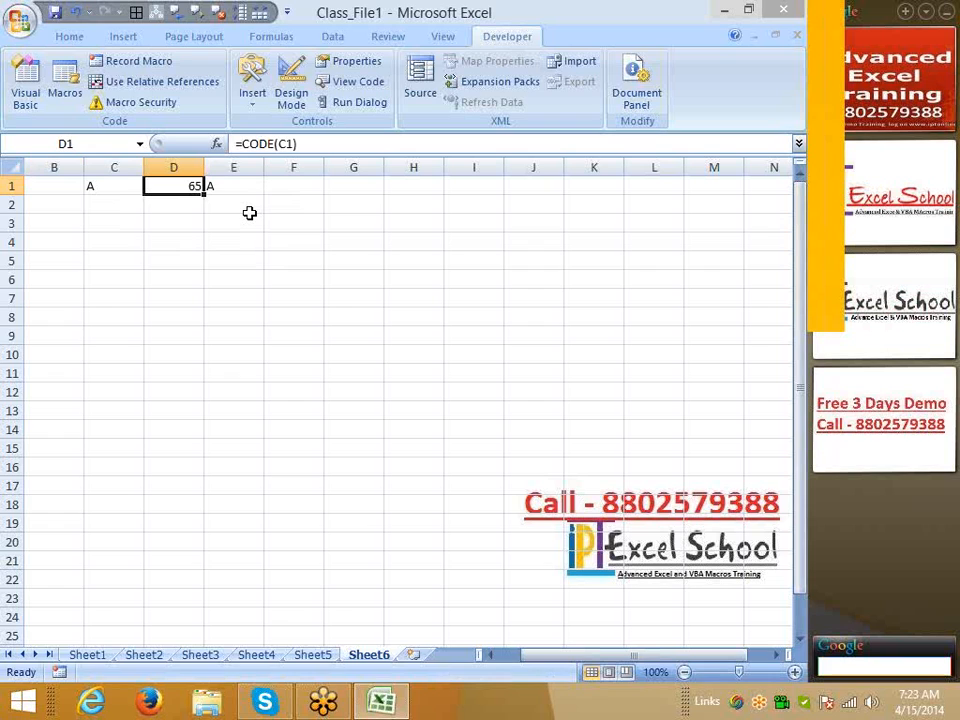
# Type a sample first name with padding spaces into C4
pyautogui.press('Down')
pyautogui.press('Down')
pyautogui.press('Down')
pyautogui.press('Left')
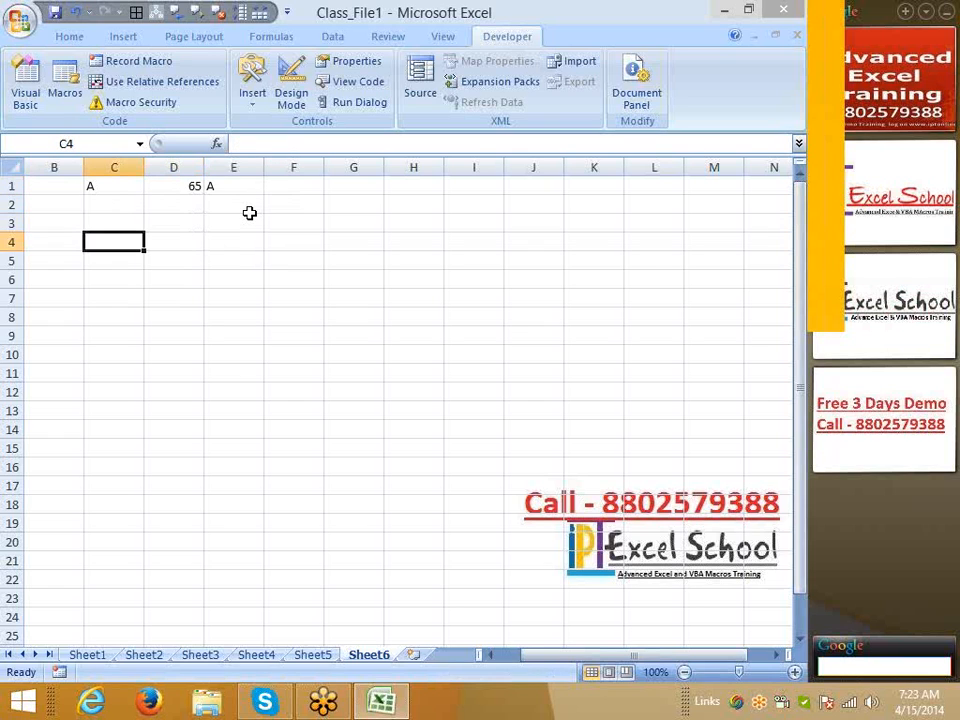
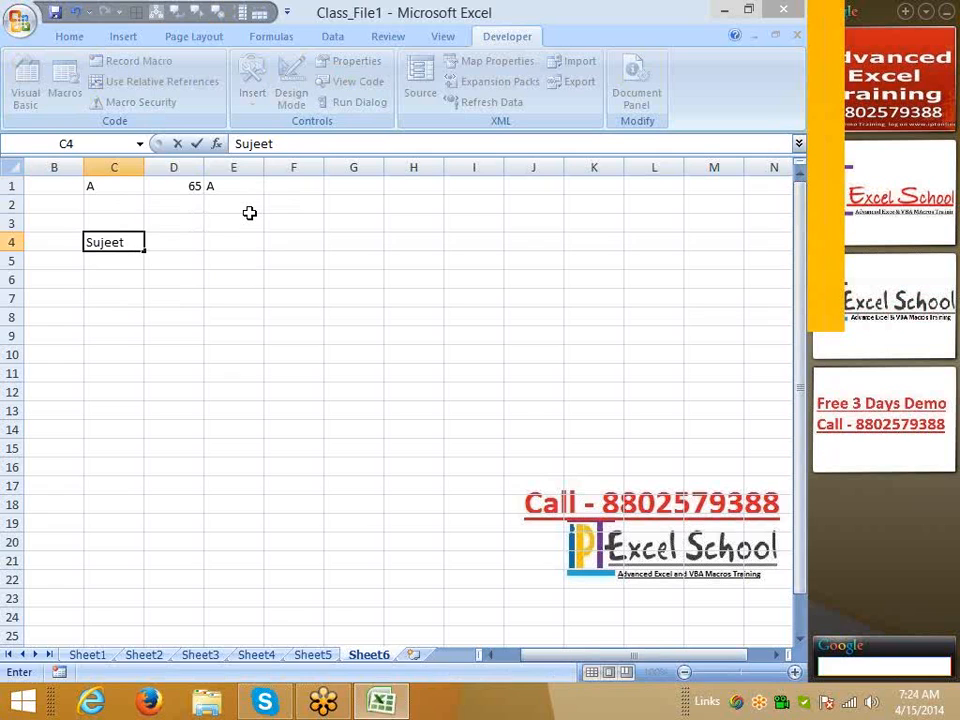
pyautogui.press('Return')
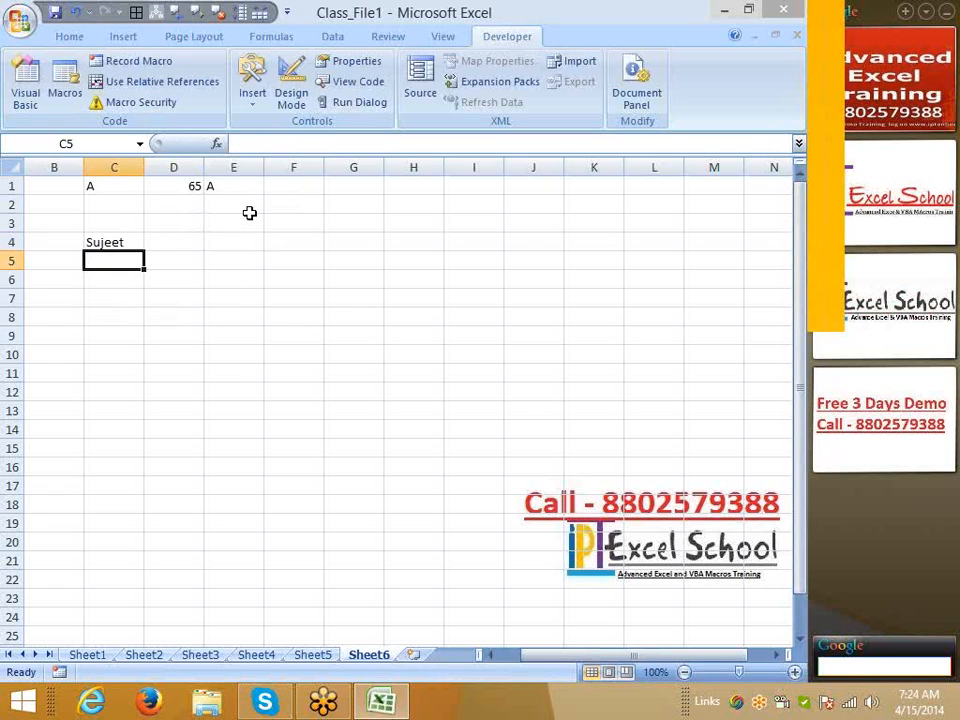
# Enter =TRIM(C4) in D4 to strip the name's extra spaces
pyautogui.press('Up')
pyautogui.press('Right')
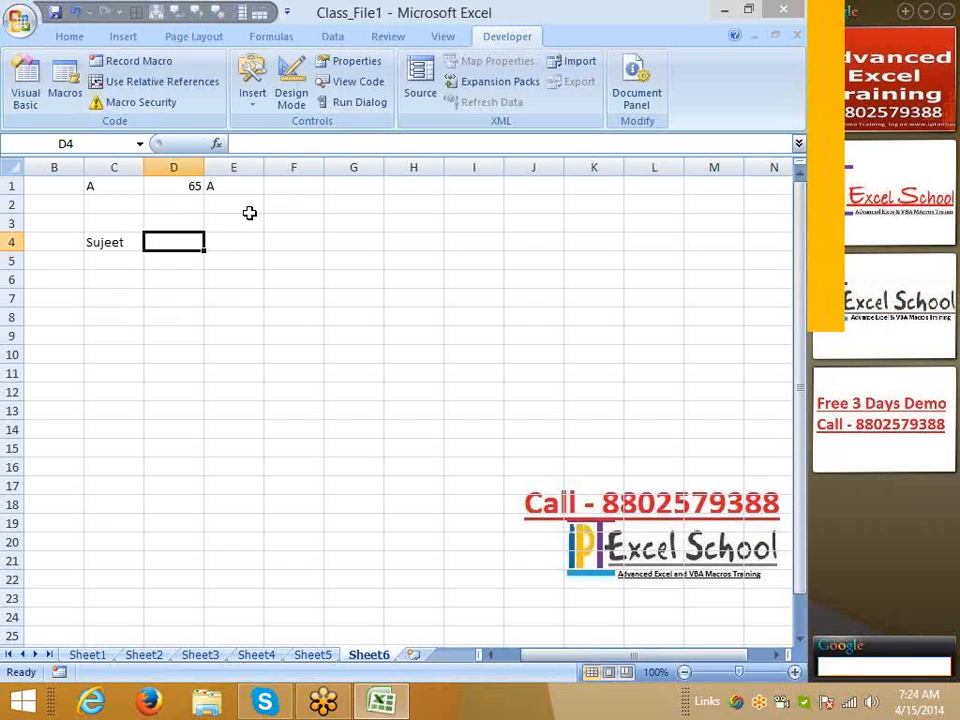
pyautogui.write('=trim')
pyautogui.press('Tab')
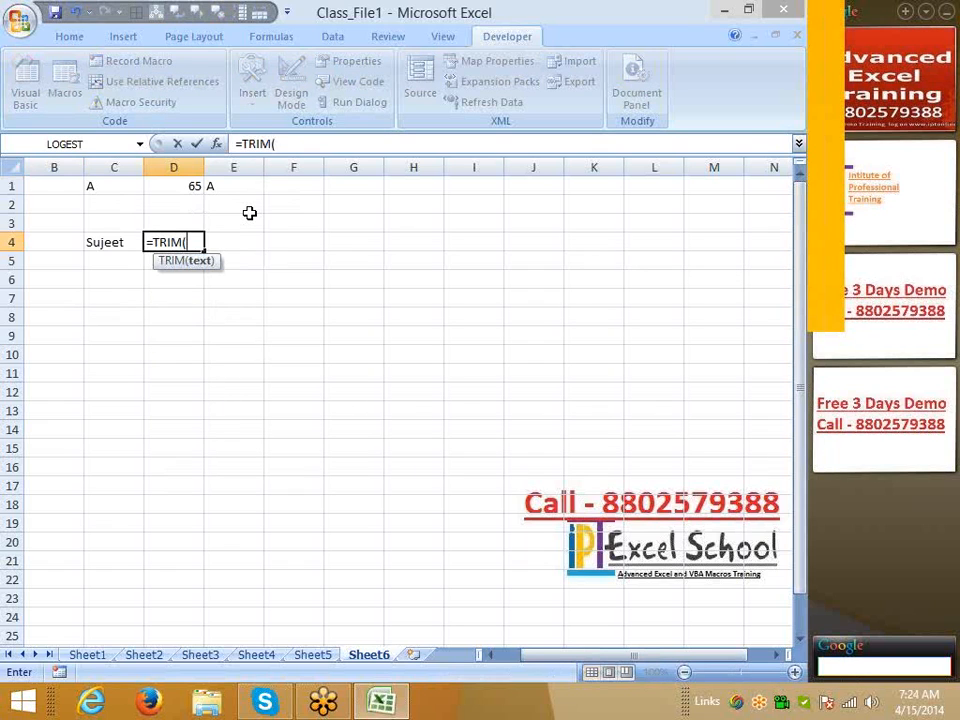
pyautogui.press('Left')
pyautogui.hotkey('ctrl', 'Return')
# Enter =LEN(C4) in C5 to count the padded name's characters, 7
pyautogui.press('Down')
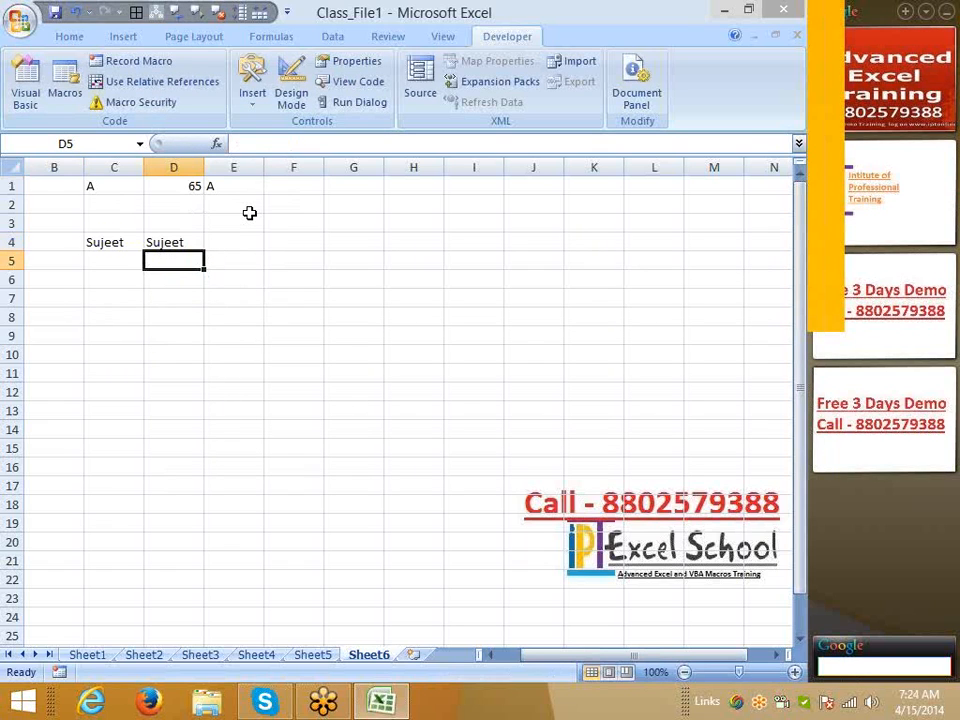
pyautogui.press('Left')
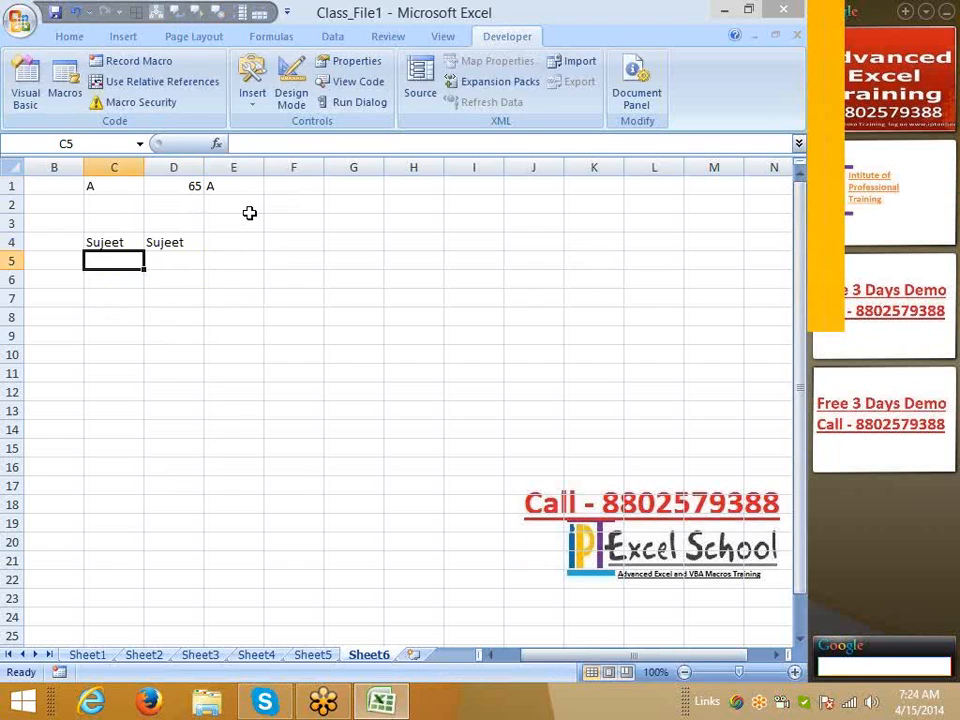
pyautogui.write('=le')
pyautogui.press('Down')
pyautogui.press('Tab')
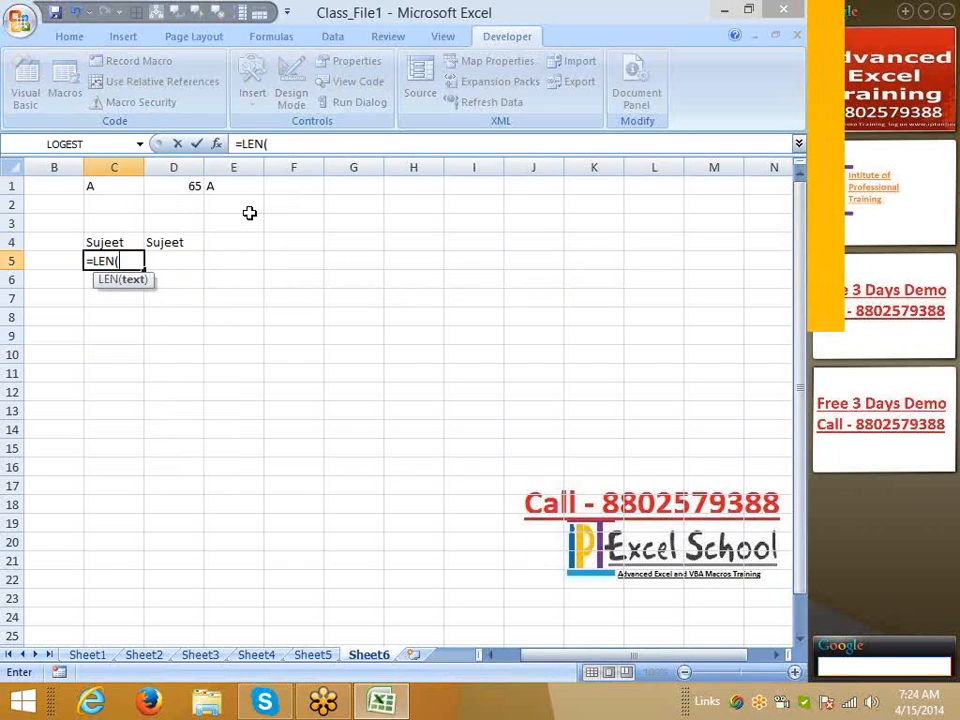
pyautogui.write('c4)')
pyautogui.press('Return')
# Enter =LEN(D4) in D5, returning 6 for the trimmed name
pyautogui.press('Up')
pyautogui.press('Right')
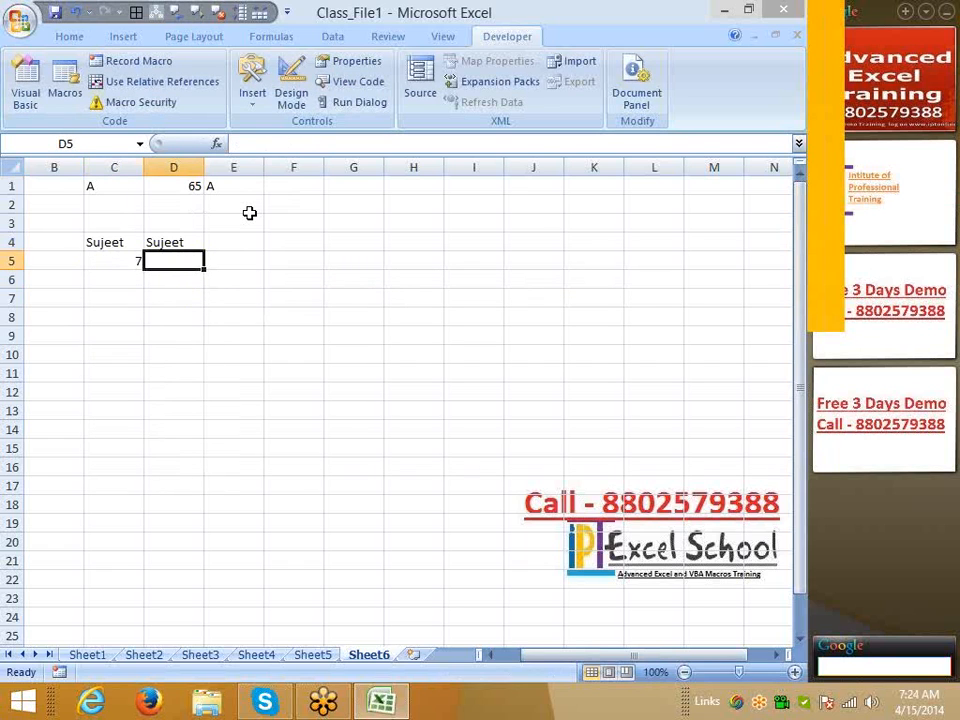
pyautogui.write('=le')
pyautogui.press('Down')
pyautogui.press('Tab')
pyautogui.write('d4')
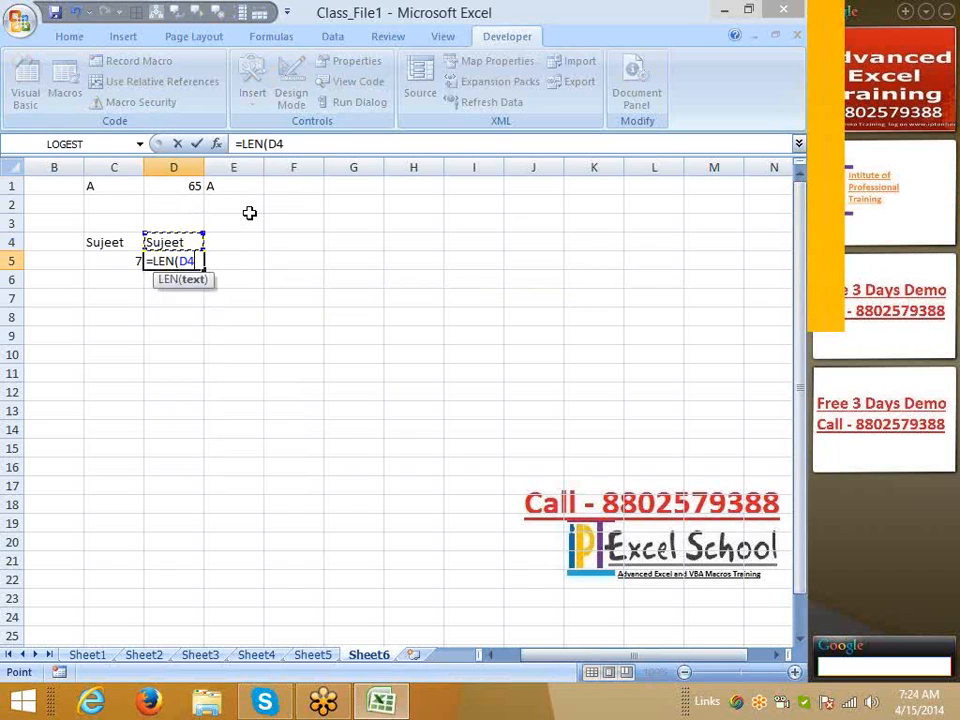
pyautogui.write(')')
pyautogui.press('Return')
pyautogui.press('Up')
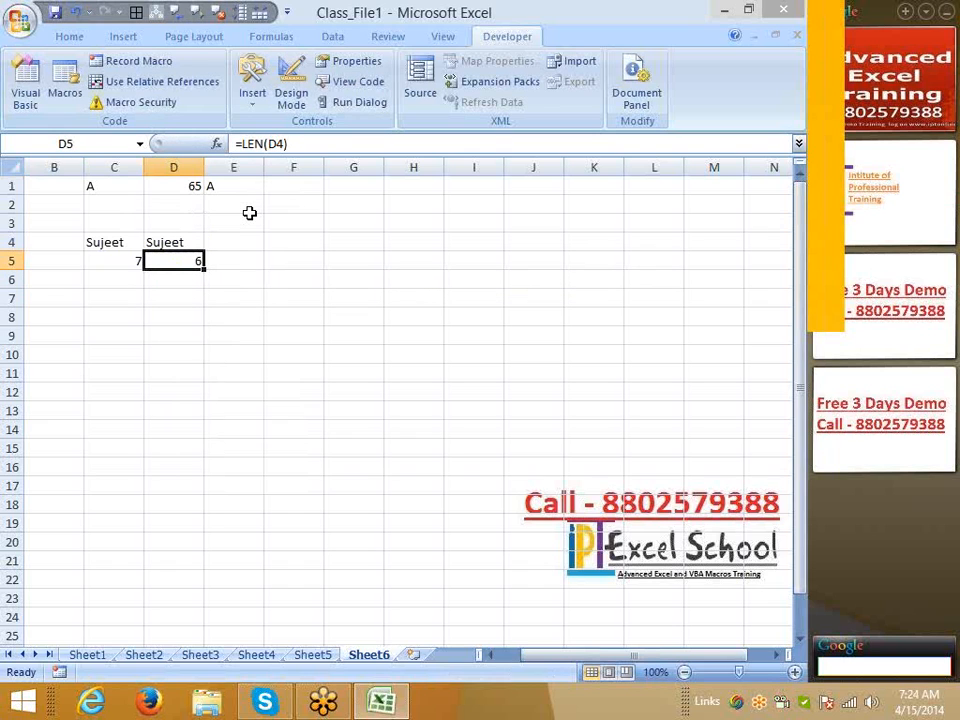
pyautogui.press('Up')
# Append a surname to the name in C4, fixing a typo, so lengths become 13 and 12
pyautogui.press('Left')
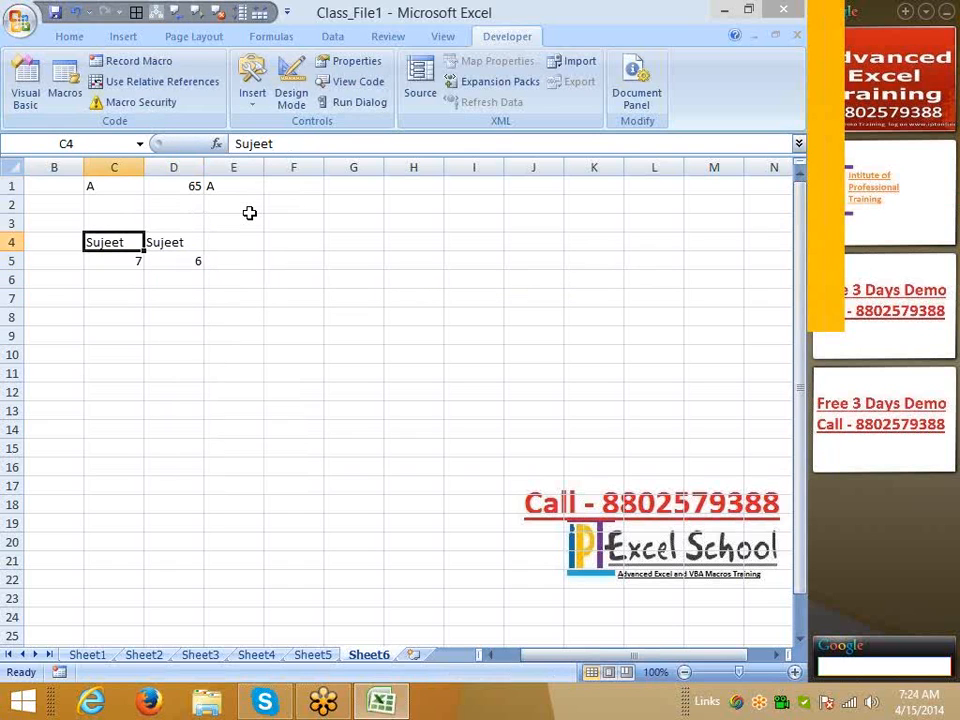
pyautogui.press('F2')
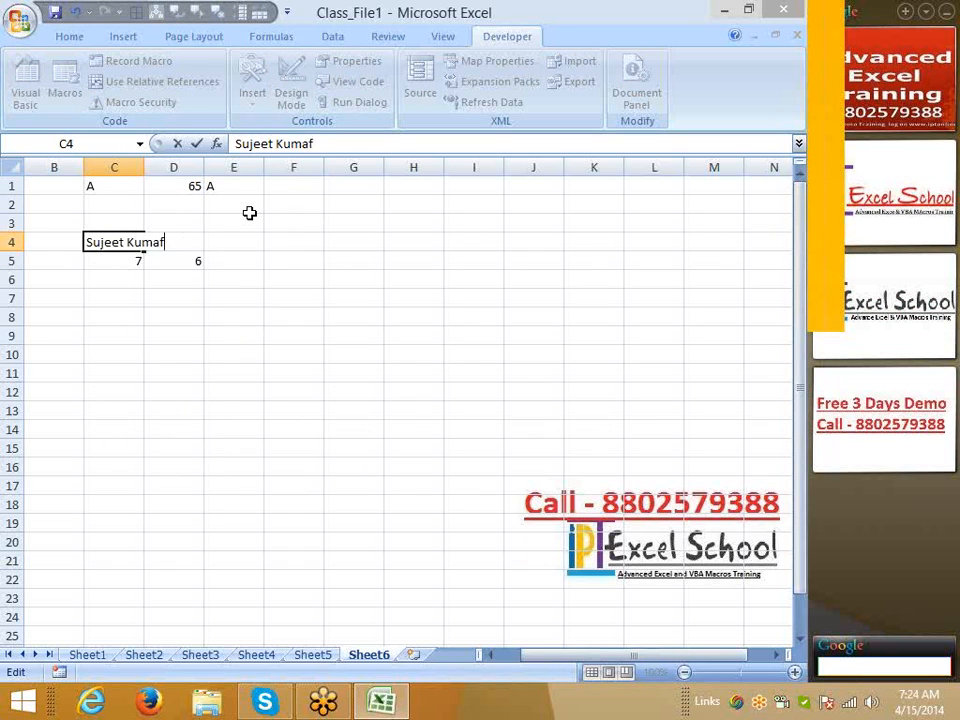
pyautogui.press('Return')
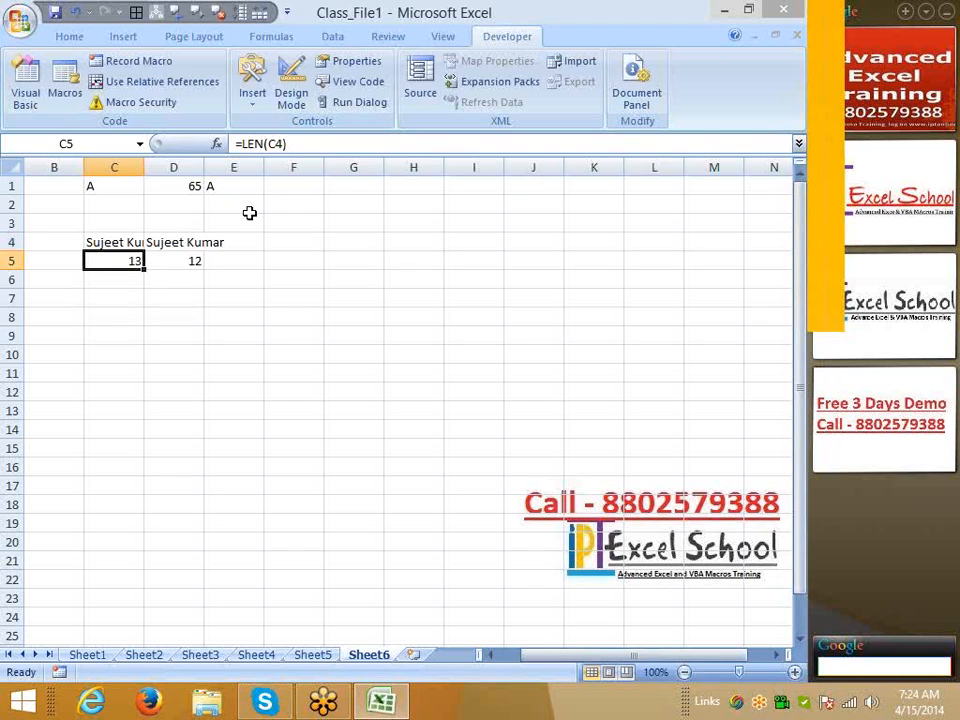
pyautogui.press('Up')
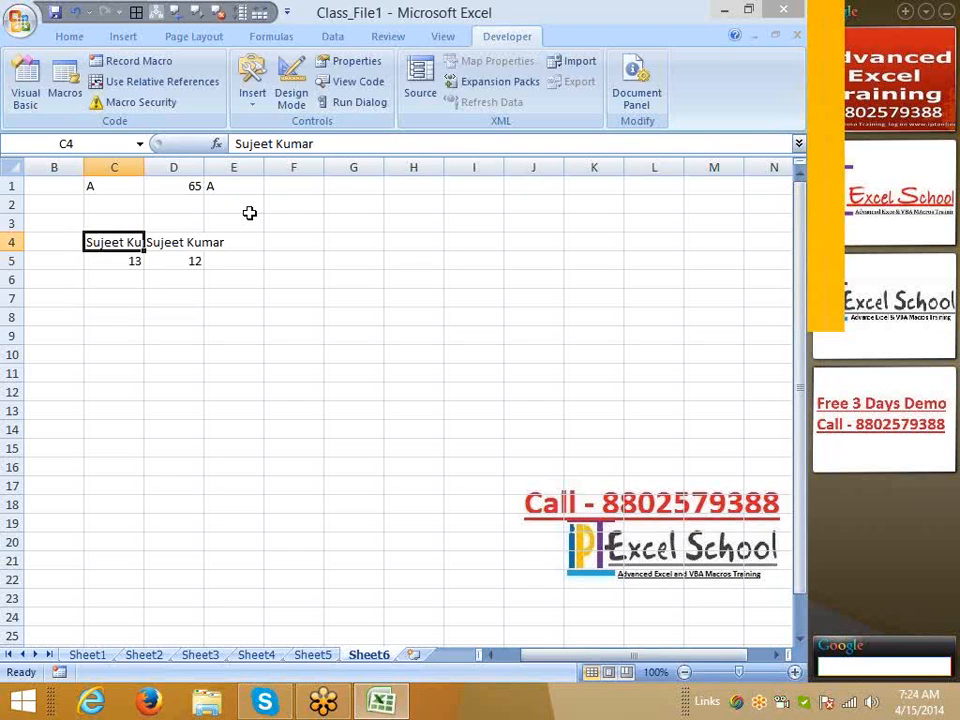
pyautogui.click(792, 39)
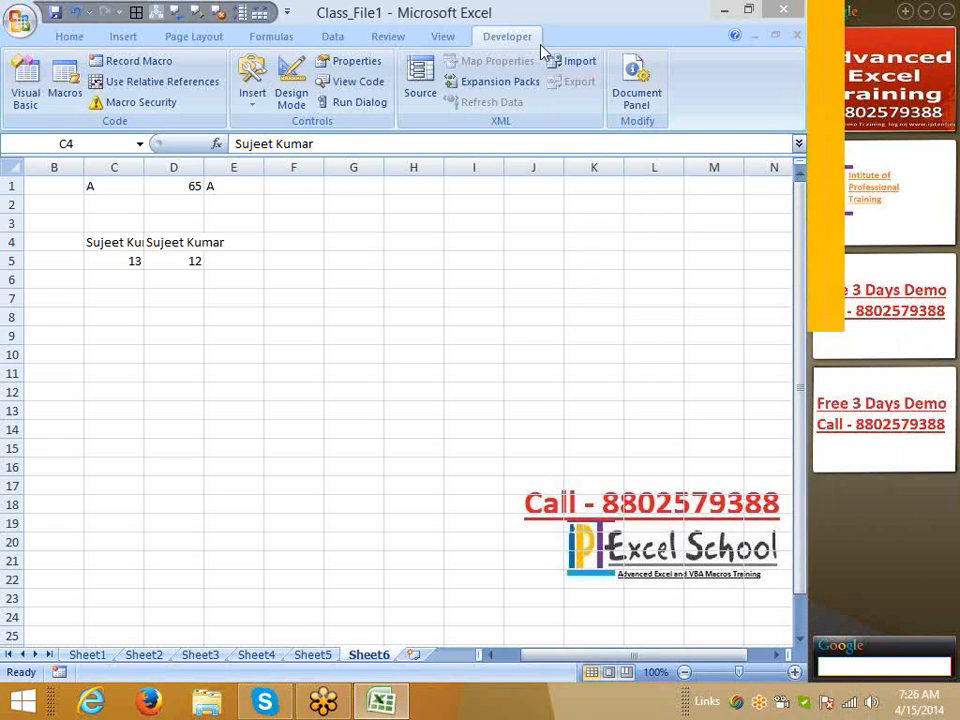
pyautogui.click(107, 189)
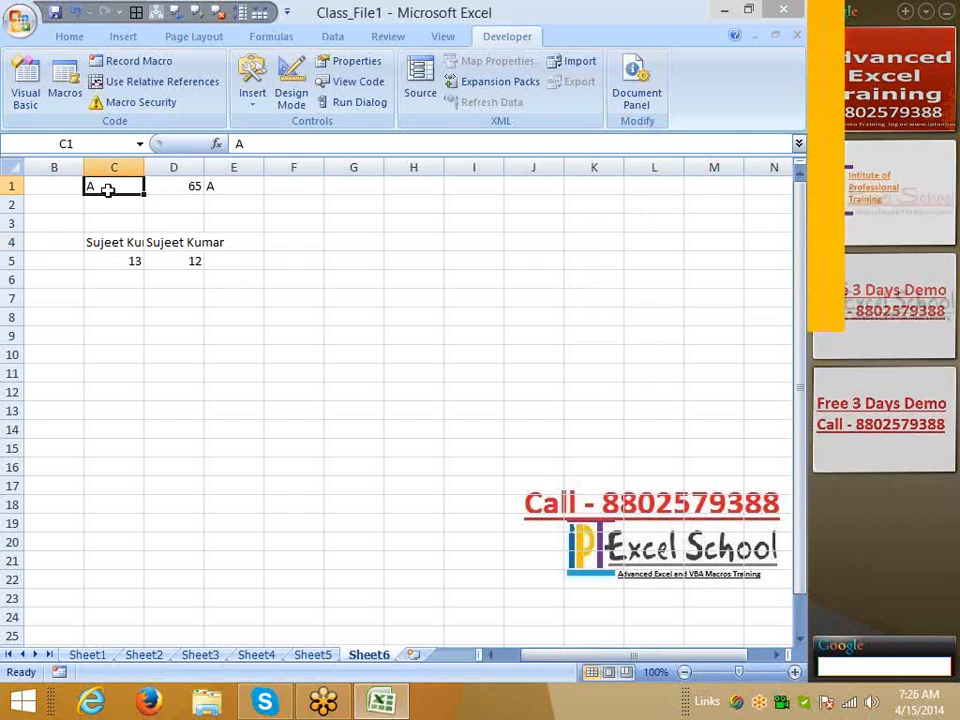
pyautogui.click(188, 185)
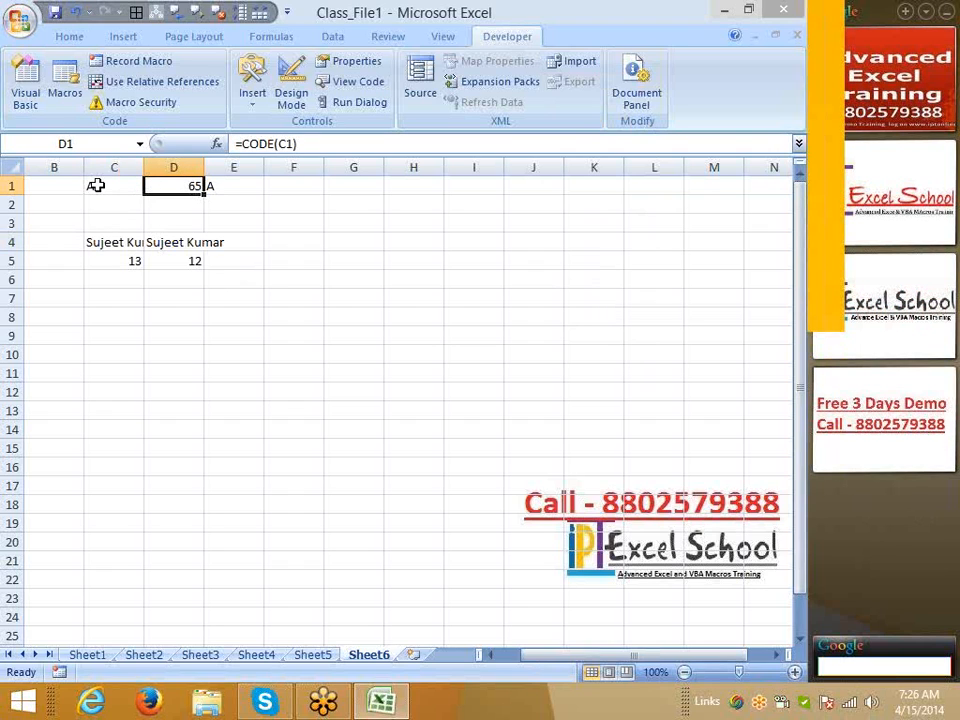
pyautogui.click(223, 189)
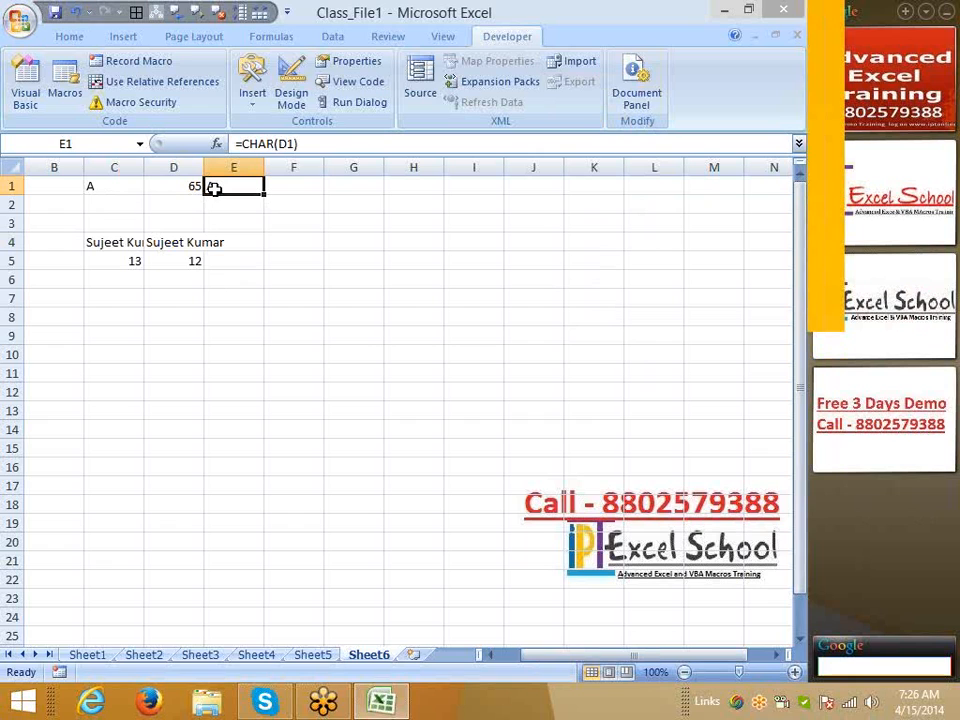
pyautogui.click(298, 240)
pyautogui.click(122, 245)
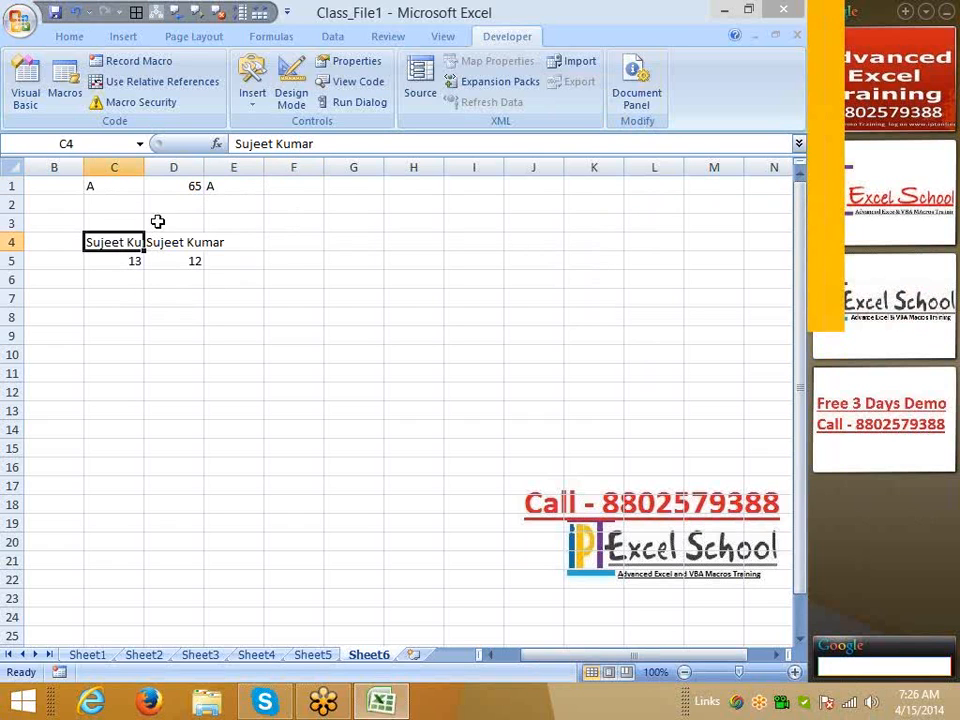
# AutoFit column C to the full name and check C4's text for a trailing space
pyautogui.doubleClick(144, 167)
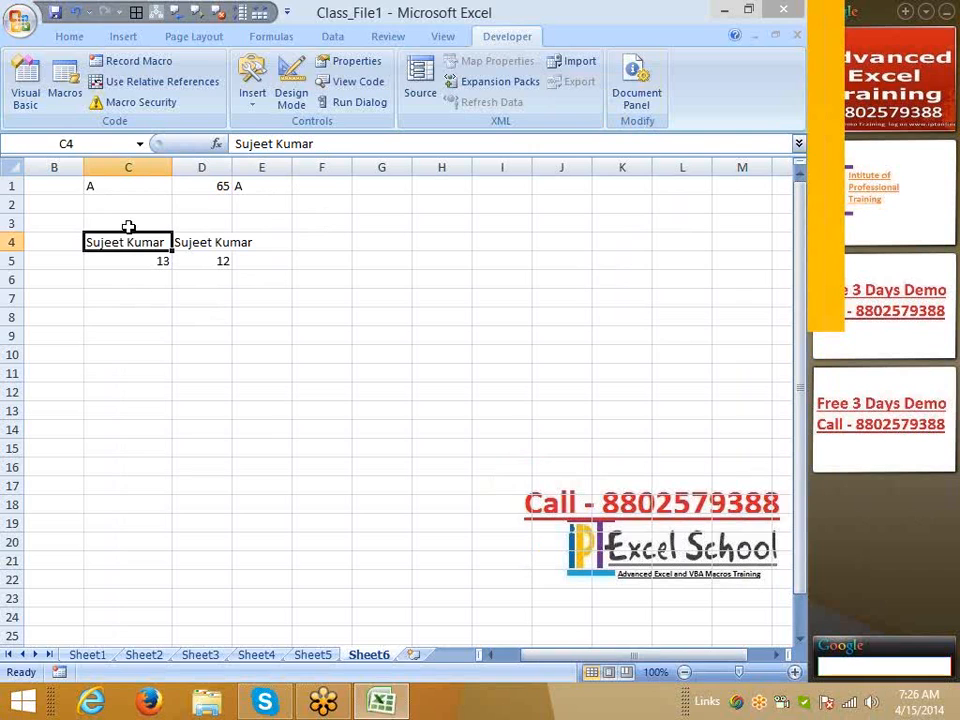
pyautogui.click(384, 152)
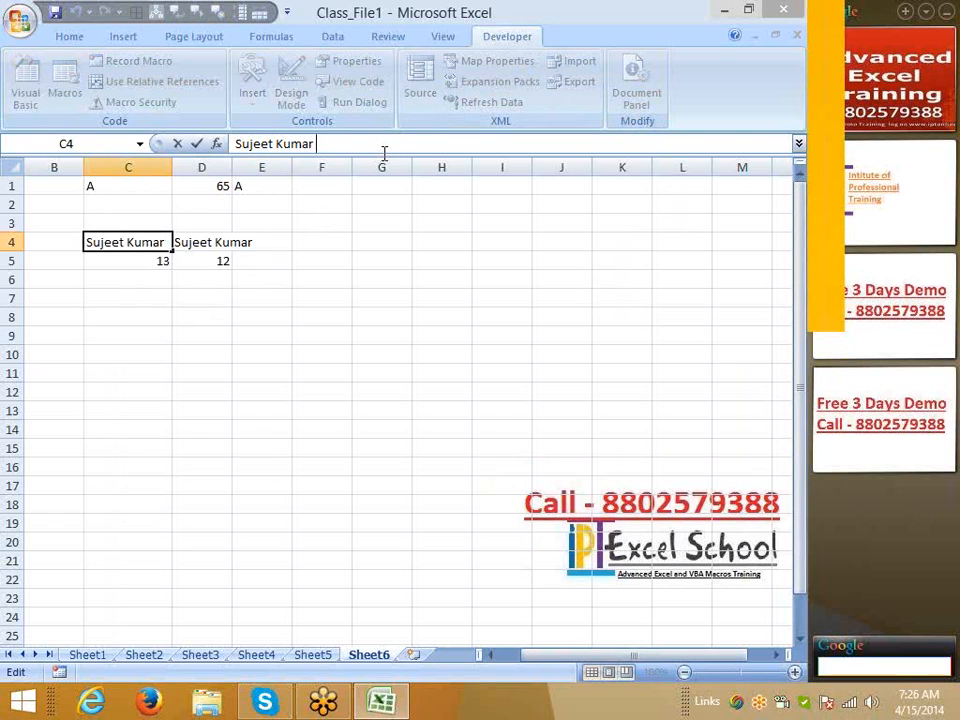
pyautogui.press('Escape')
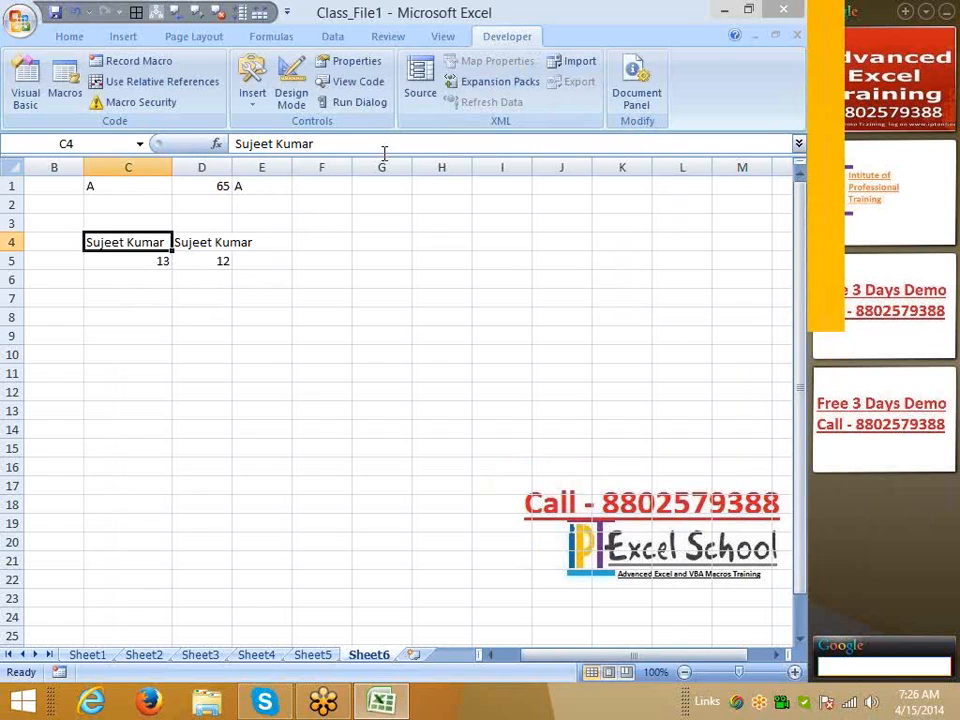
# Review the LEN formulas in C5 and D5 and the TRIM formula in D4
pyautogui.click(162, 259)
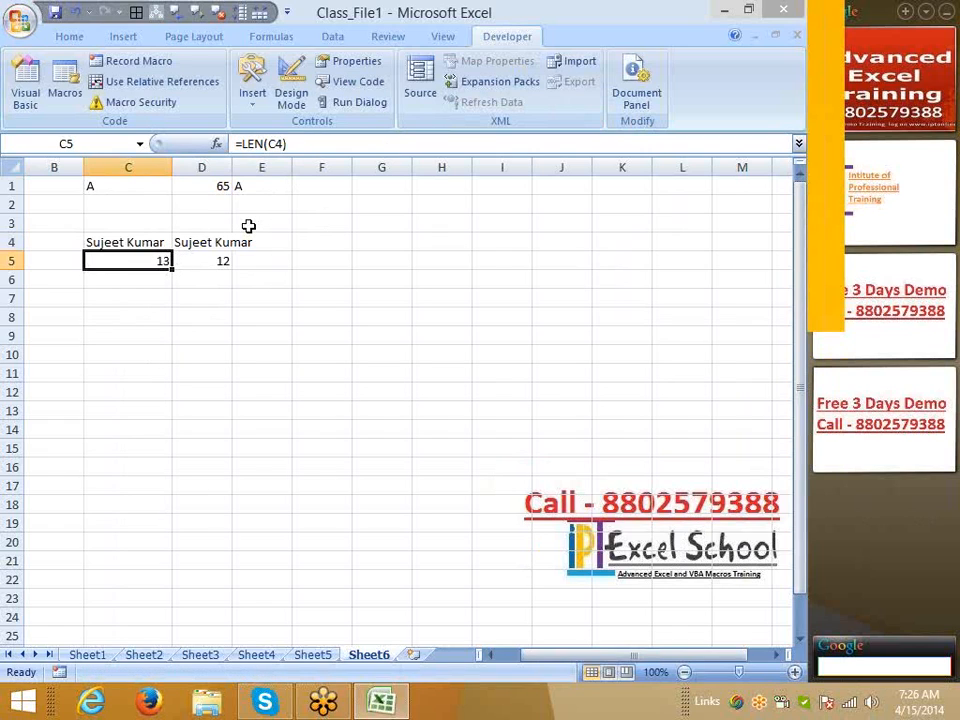
pyautogui.click(166, 243)
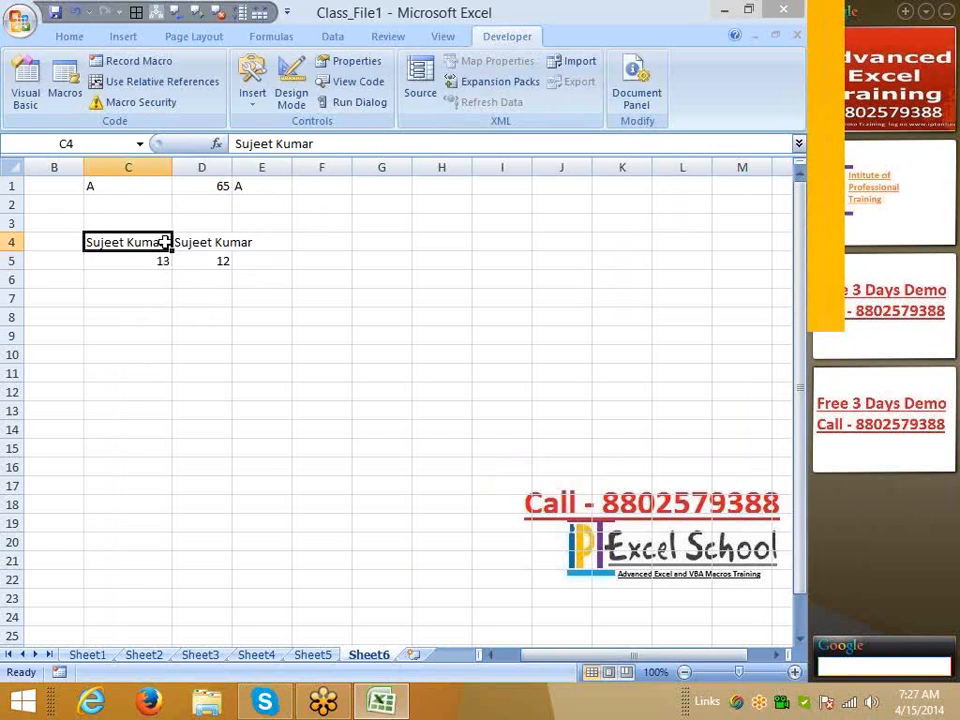
pyautogui.click(203, 249)
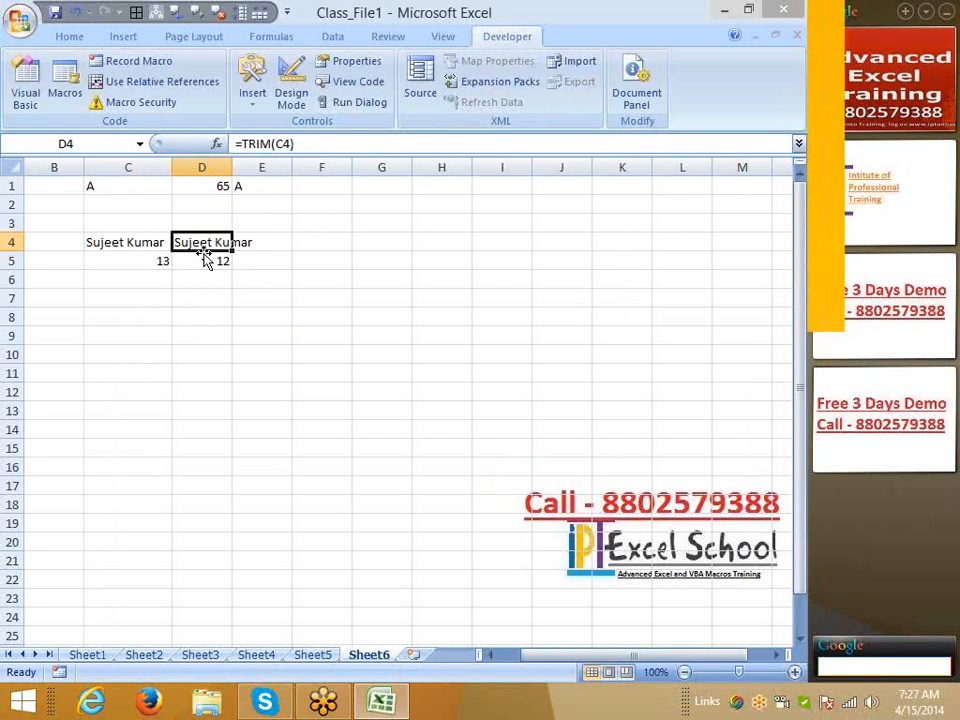
pyautogui.click(152, 264)
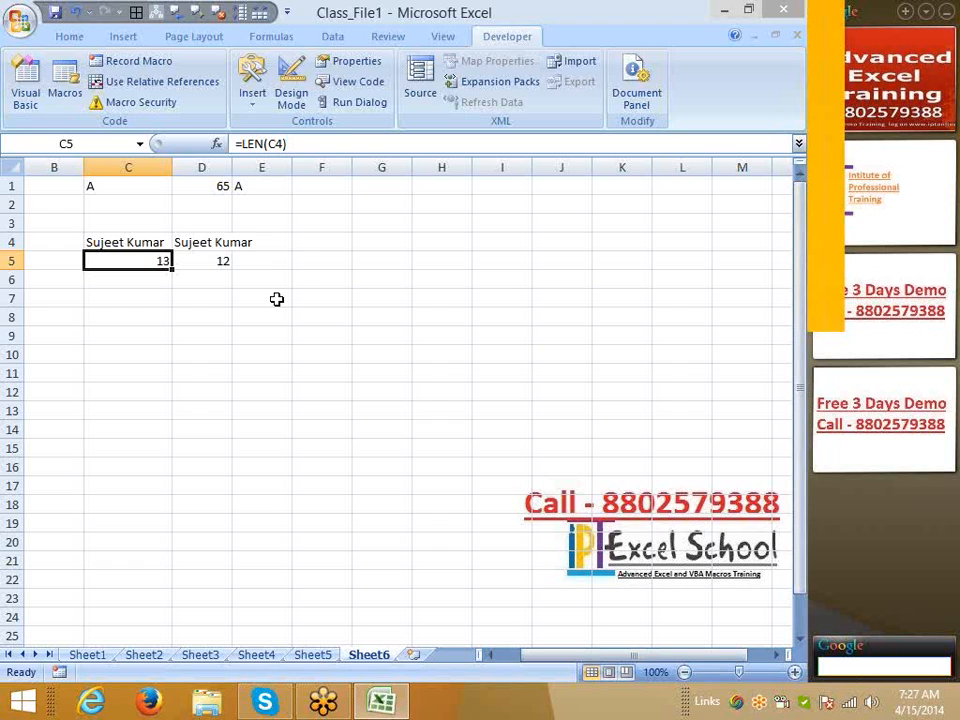
pyautogui.click(124, 280)
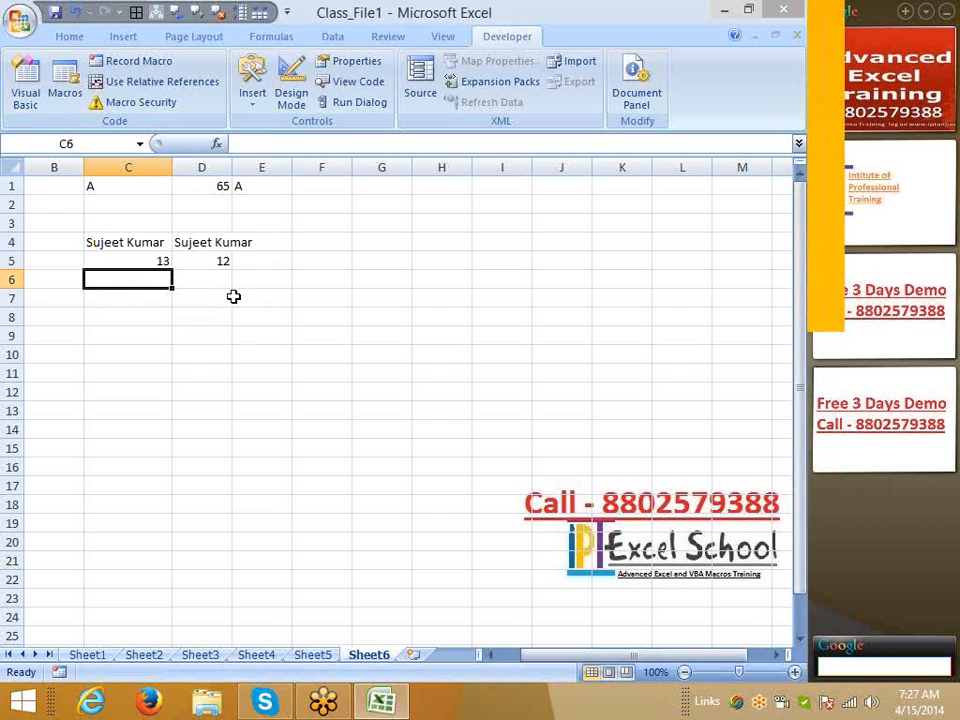
pyautogui.click(214, 259)
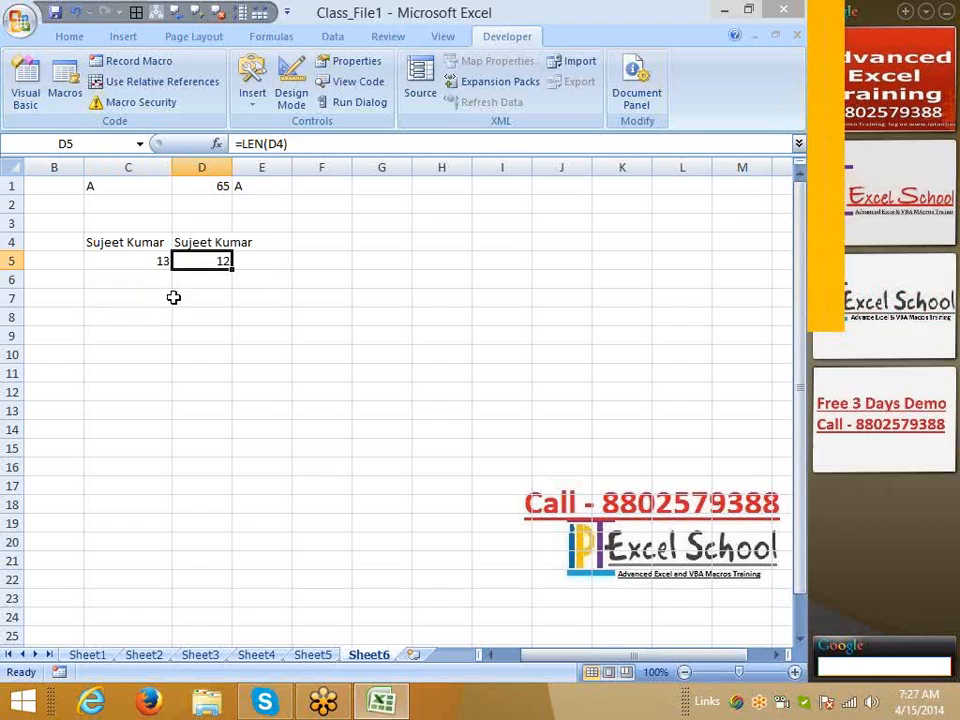
# Enter a first and last name on two lines in C7 using Alt+Enter
pyautogui.click(119, 297)
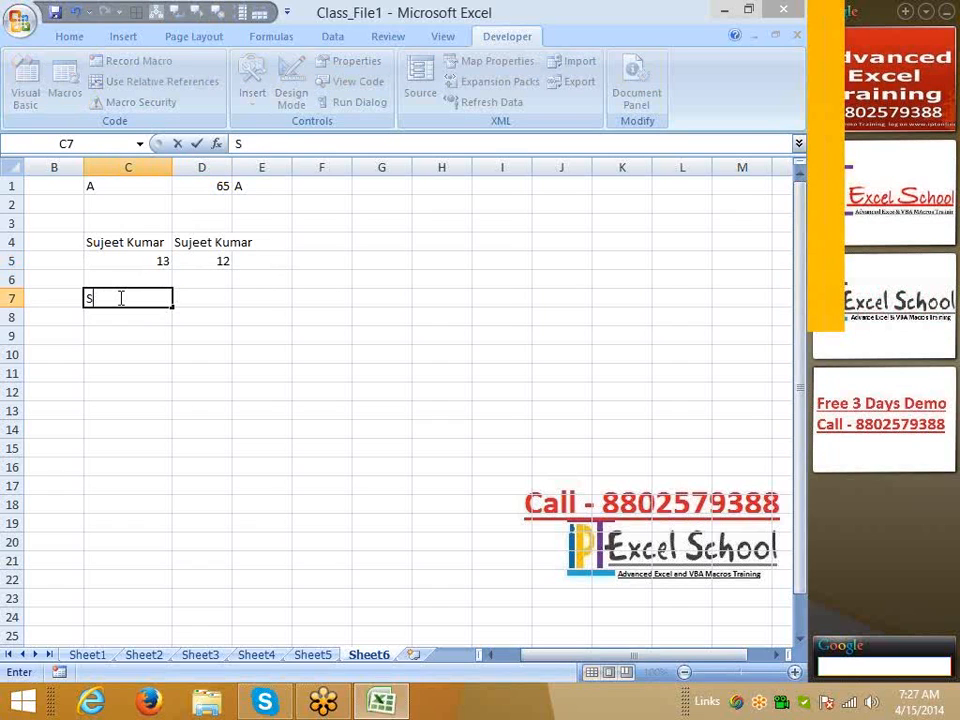
pyautogui.hotkey('alt', 'Return')
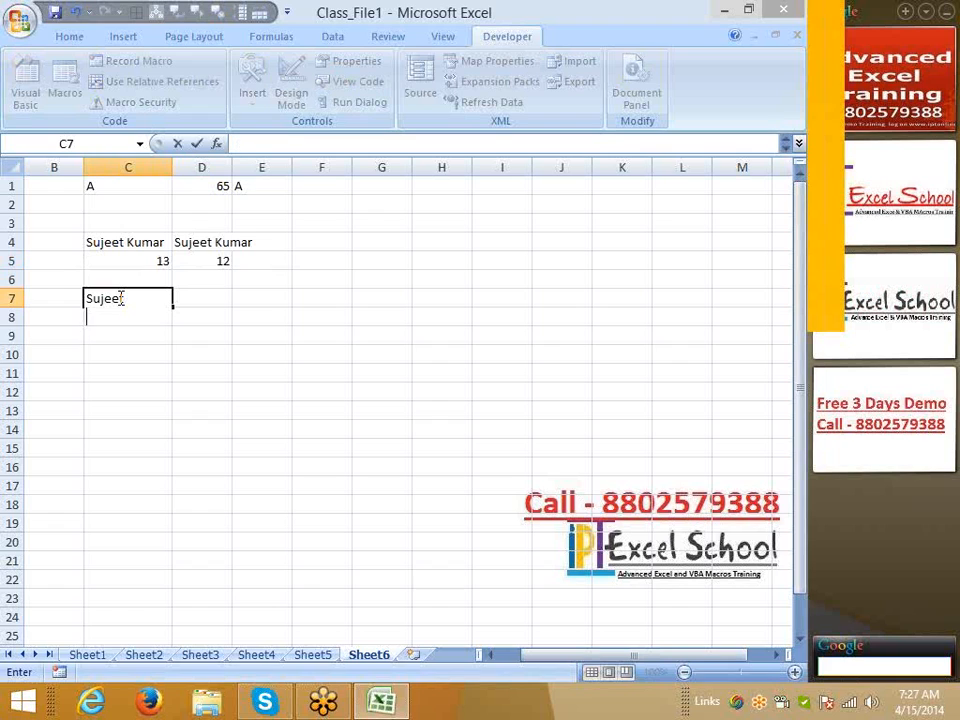
pyautogui.press('Return')
pyautogui.click(118, 298)
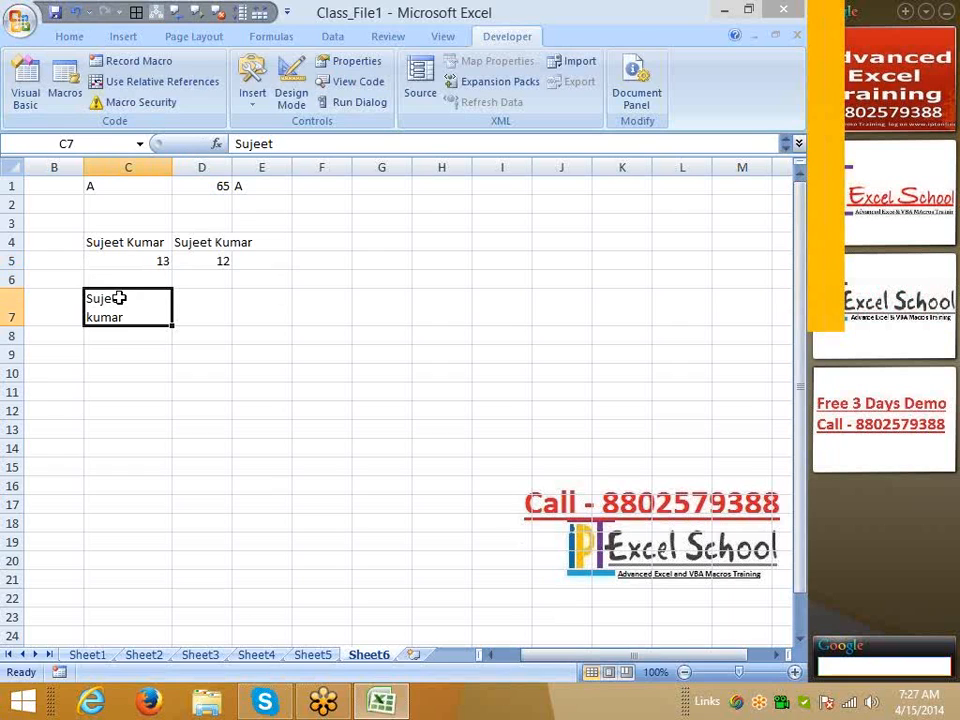
# Enter =TRIM(C7) in D7
pyautogui.press('Right')
pyautogui.press('Down')
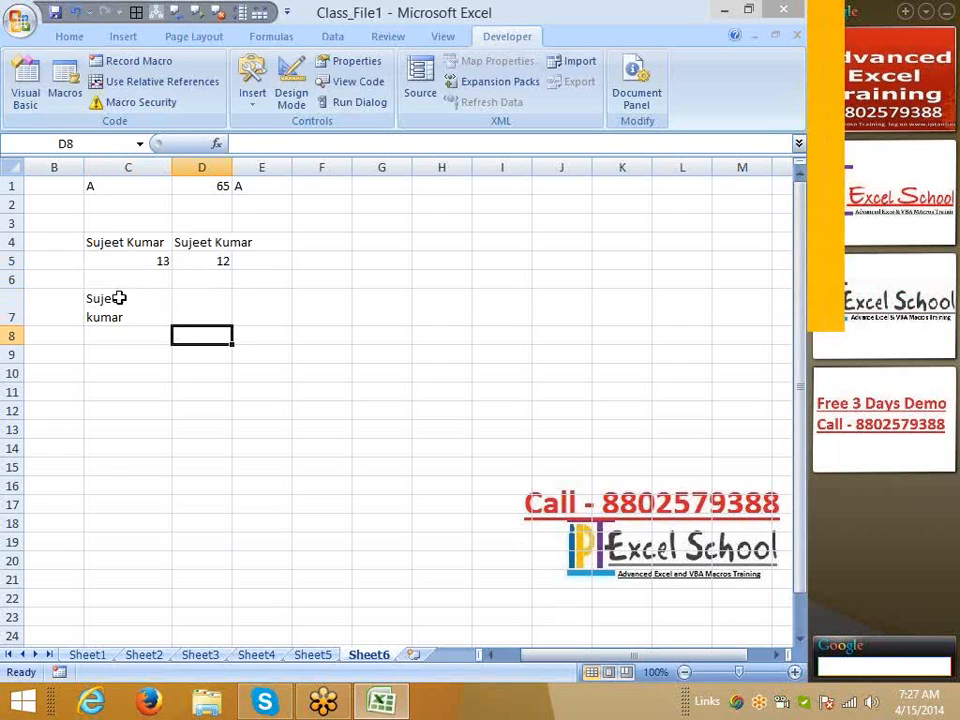
pyautogui.press('Up')
pyautogui.write('=tr')
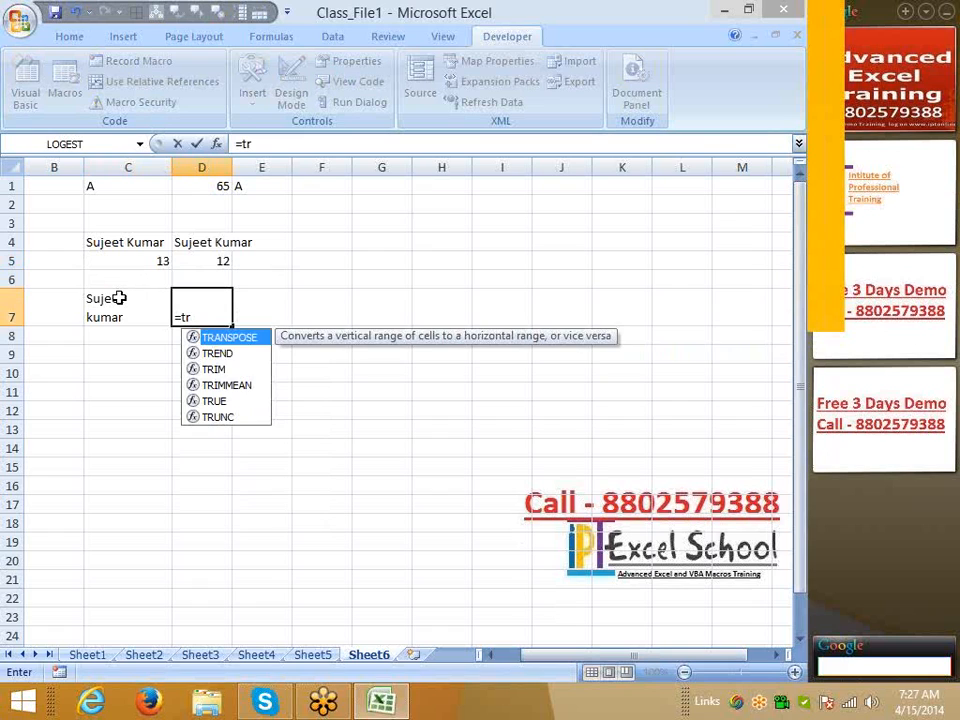
pyautogui.press('Down')
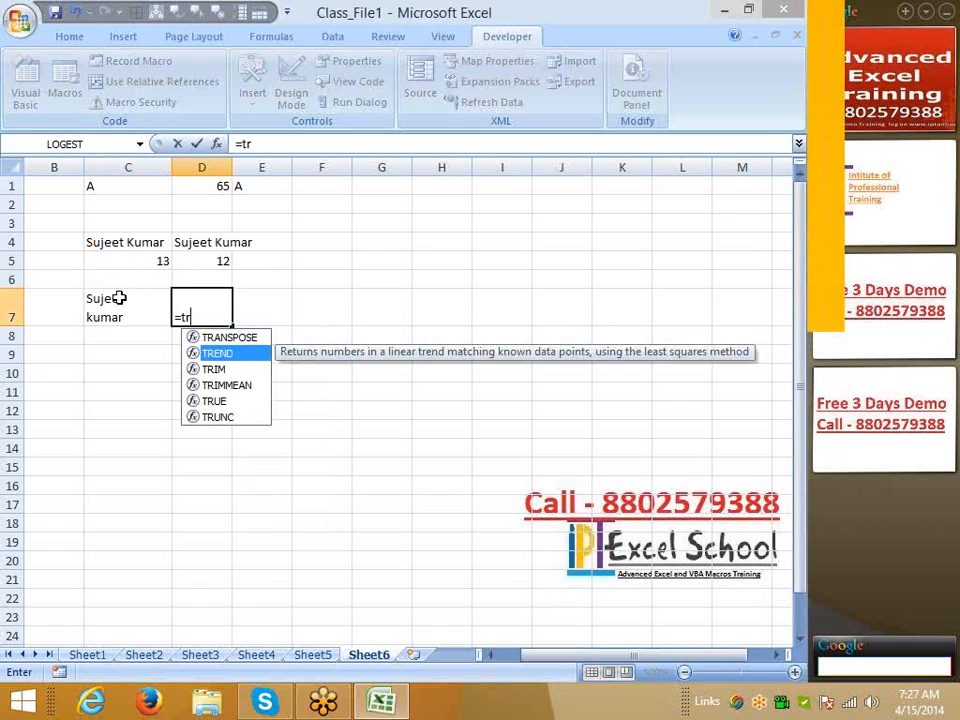
pyautogui.press('Down')
pyautogui.press('Tab')
pyautogui.click(118, 298)
pyautogui.press('Return')
# Enter =LEN(C7) in C8 and fill it right into D8, both showing 12
pyautogui.press('Left')
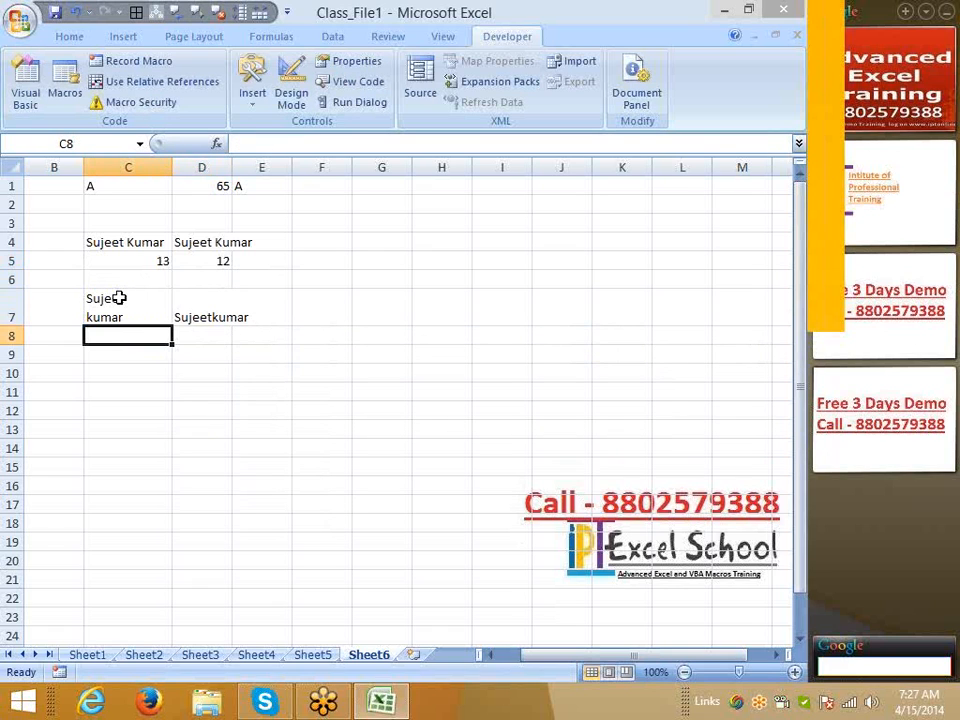
pyautogui.write('=le')
pyautogui.press('Down')
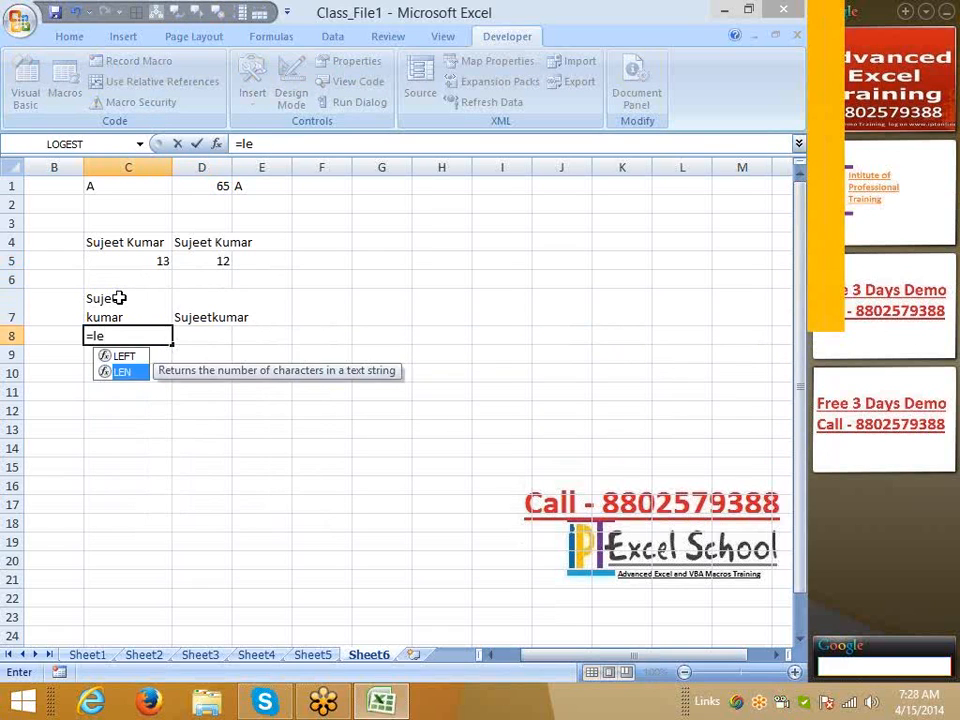
pyautogui.press('Tab')
pyautogui.click(118, 298)
pyautogui.hotkey('ctrl', 'Return')
pyautogui.hotkey('shift', 'Right')
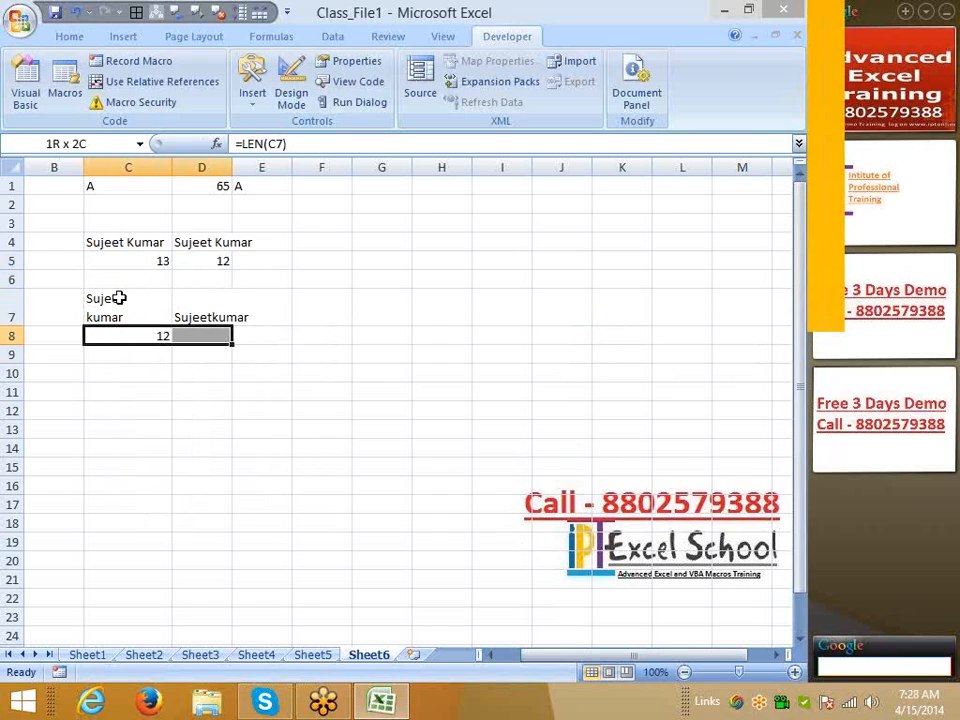
pyautogui.hotkey('ctrl', 'r')
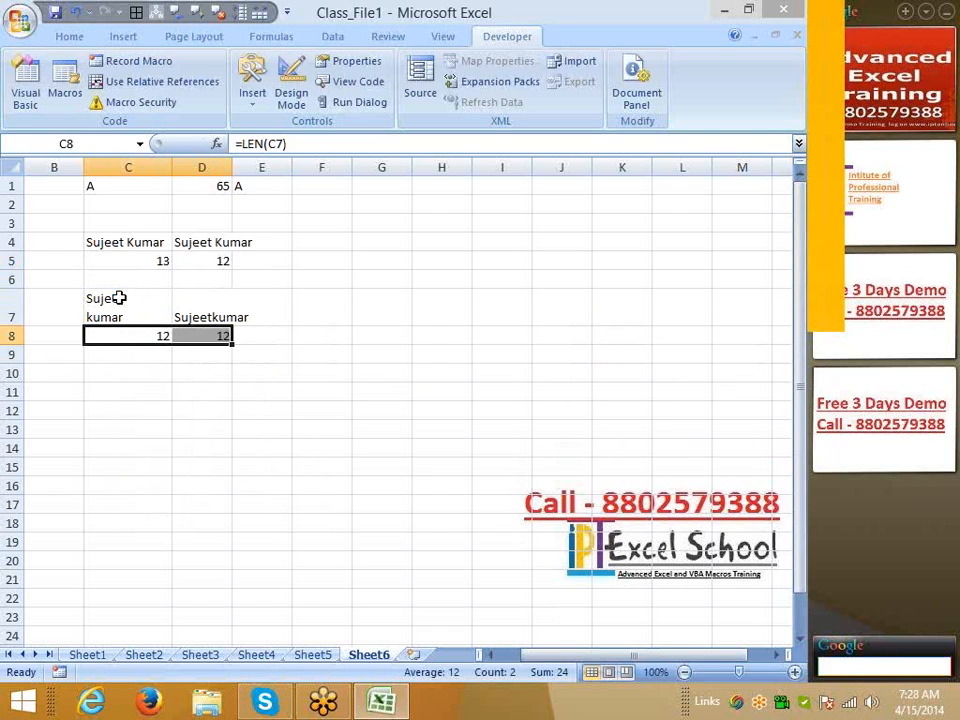
# Draw an on-screen box around empty G4:G5 and write a question mark inside
pyautogui.click(237, 403)
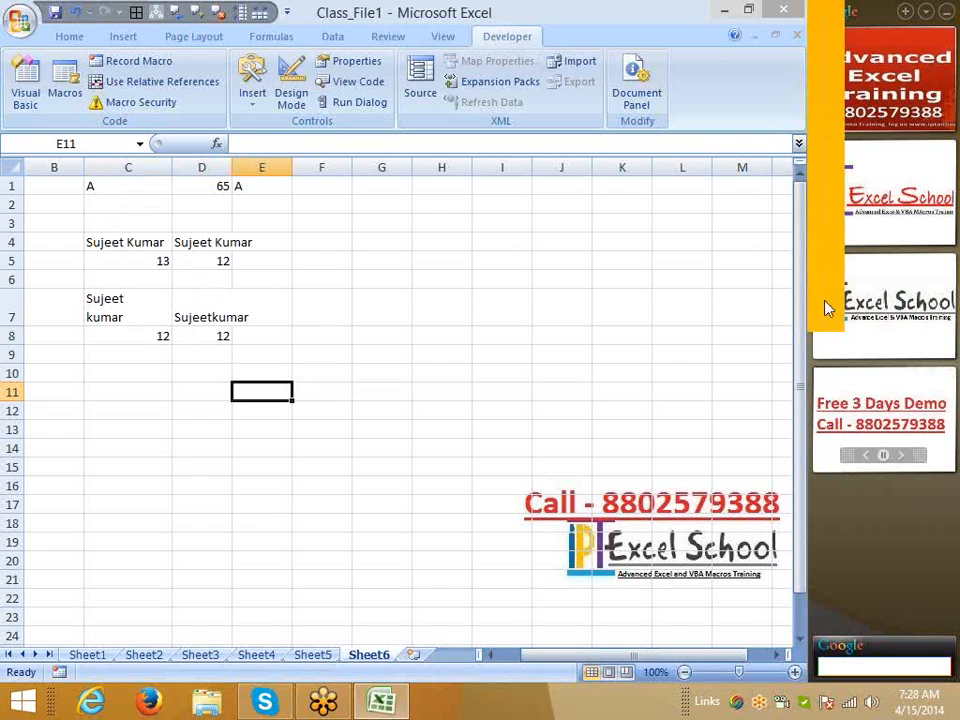
pyautogui.click(666, 281)
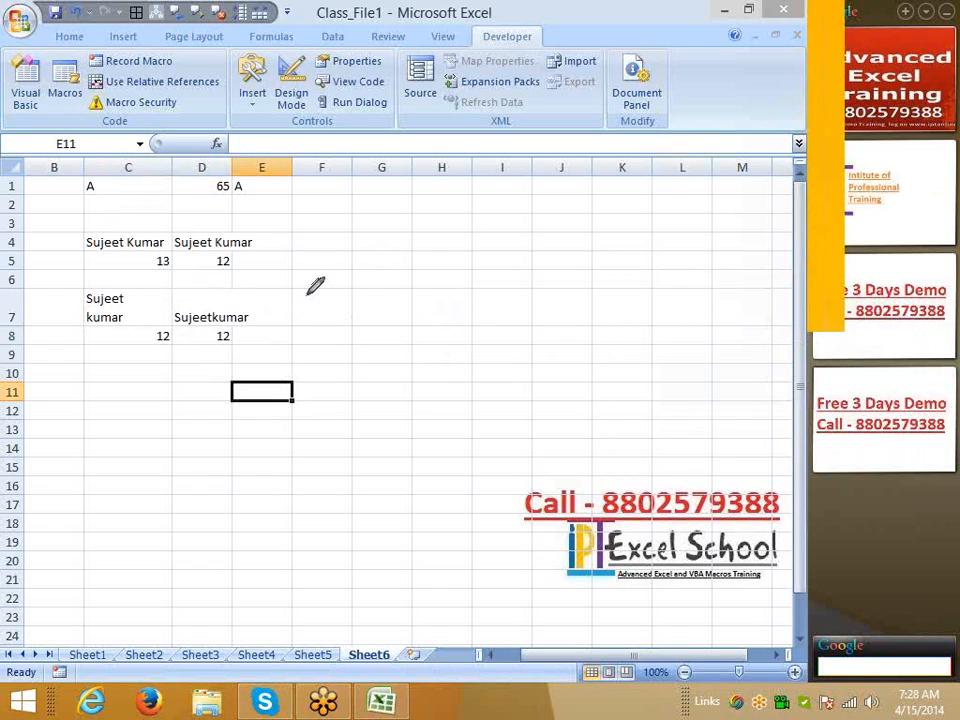
pyautogui.moveTo(349, 226)
pyautogui.mouseDown()
pyautogui.moveTo(433, 227)
pyautogui.moveTo(364, 279)
pyautogui.moveTo(358, 227)
pyautogui.moveTo(392, 256)
pyautogui.moveTo(387, 264)
pyautogui.mouseUp()
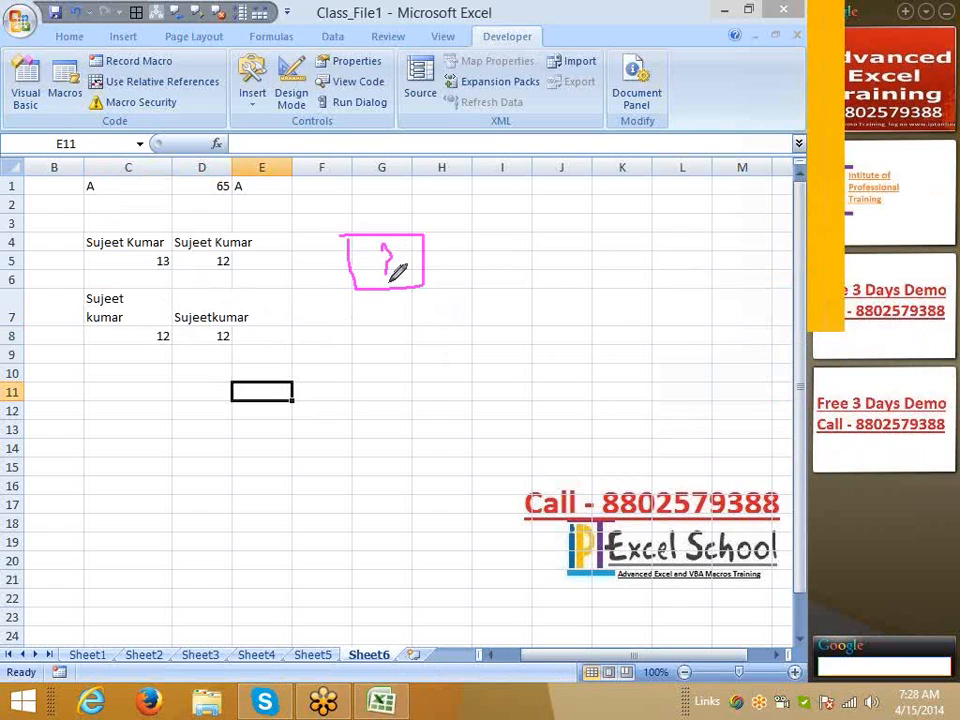
pyautogui.click(388, 283)
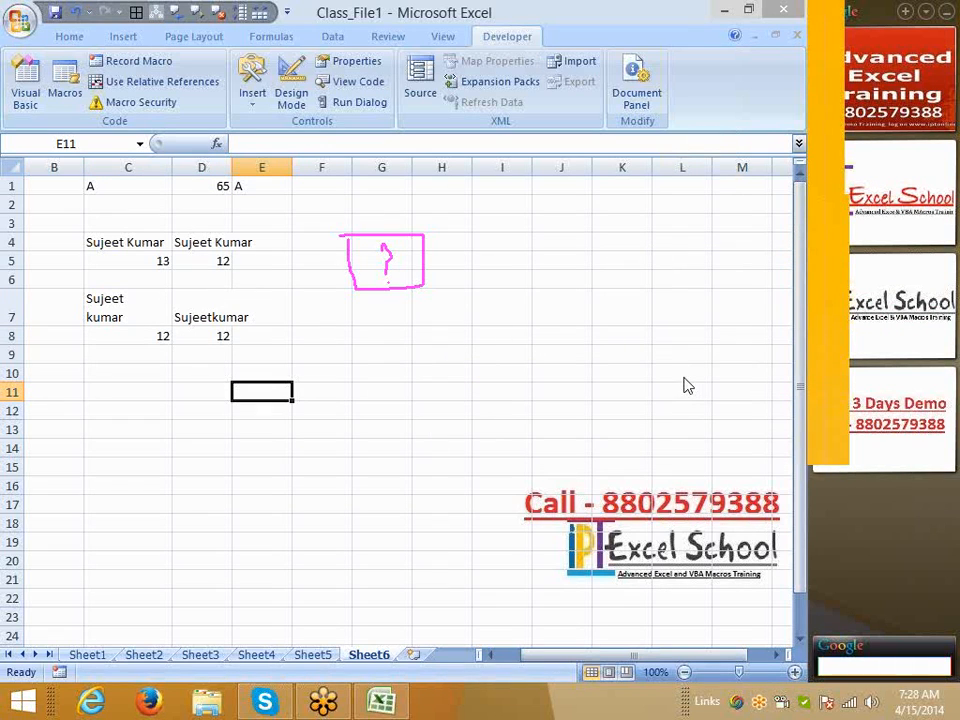
# Clear the sketch, widen column D, and enter =CLEAN(D7) in E7 with length 11 in E8
pyautogui.click(634, 363)
pyautogui.click(246, 291)
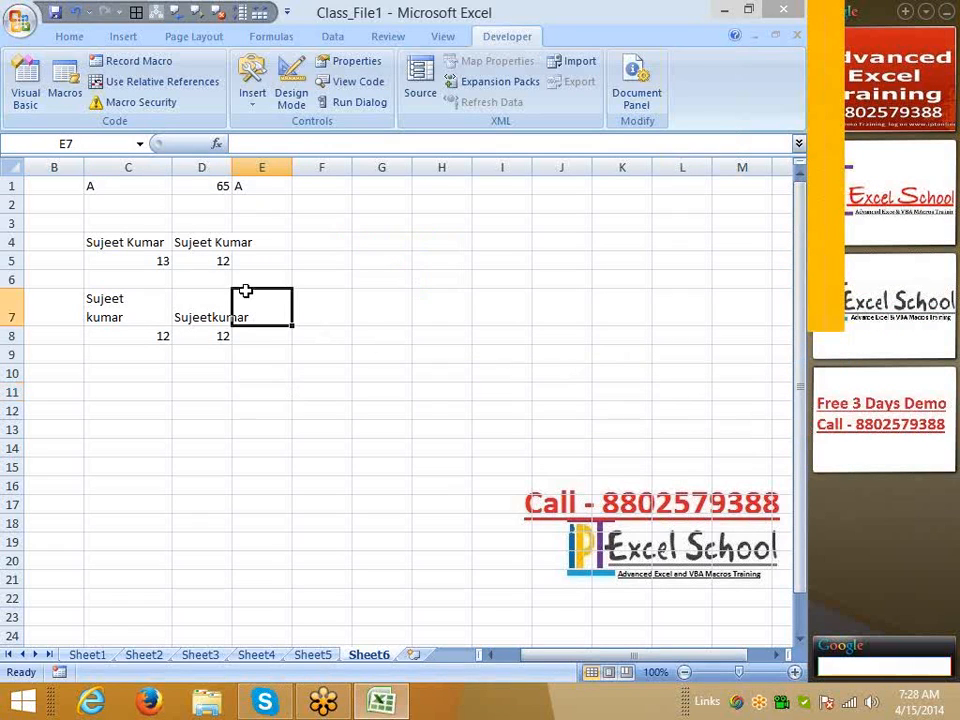
pyautogui.moveTo(232, 167); pyautogui.dragTo(260, 167)
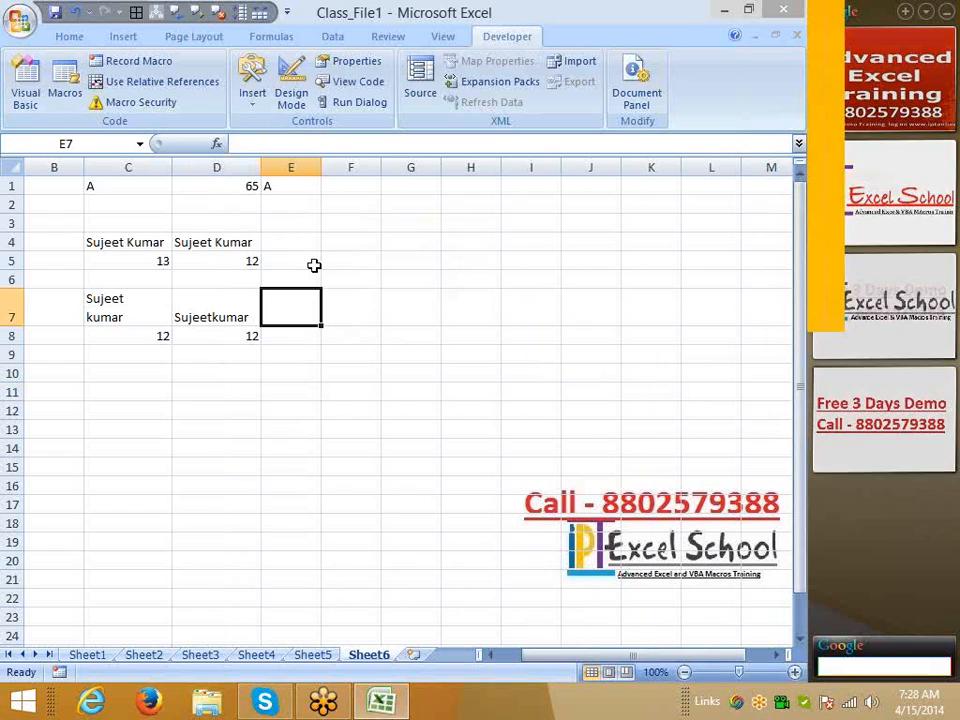
pyautogui.write('=cl')
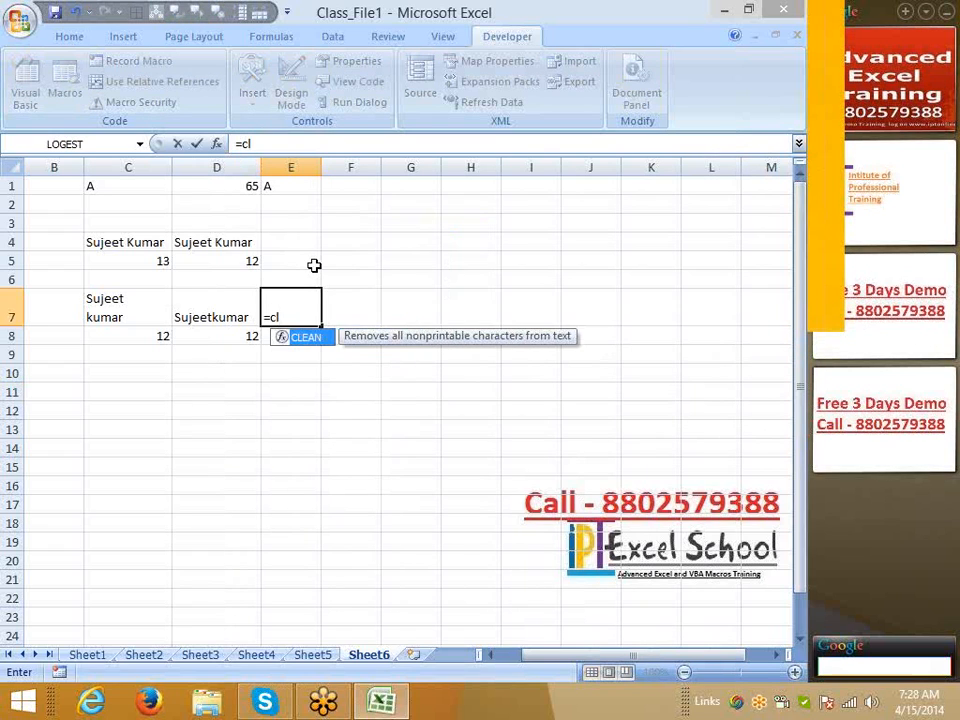
pyautogui.press('Tab')
pyautogui.press('Left')
pyautogui.press('Return')
pyautogui.hotkey('ctrl', 'r')
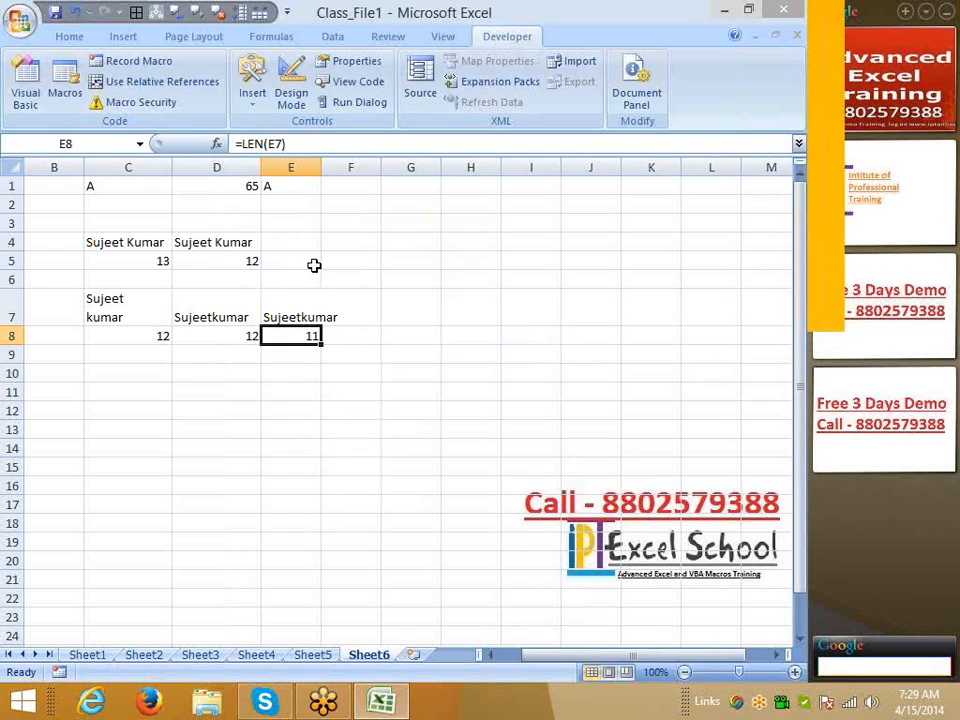
pyautogui.press('Up')
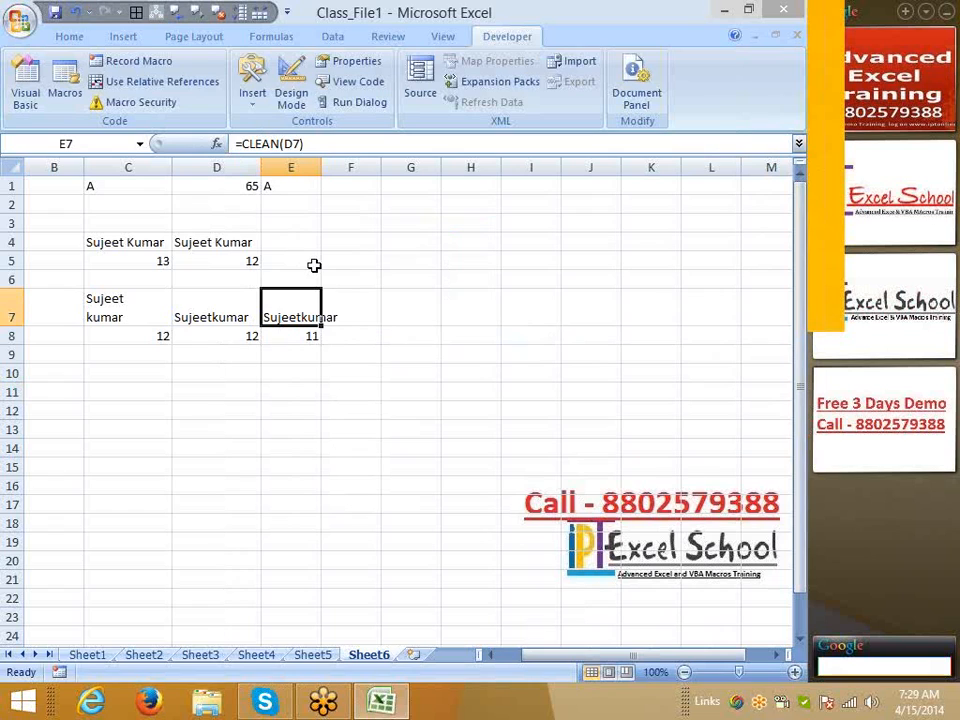
# Enter 123.369.852 in H1
pyautogui.press('Right')
pyautogui.press('Right')
pyautogui.press('Right')
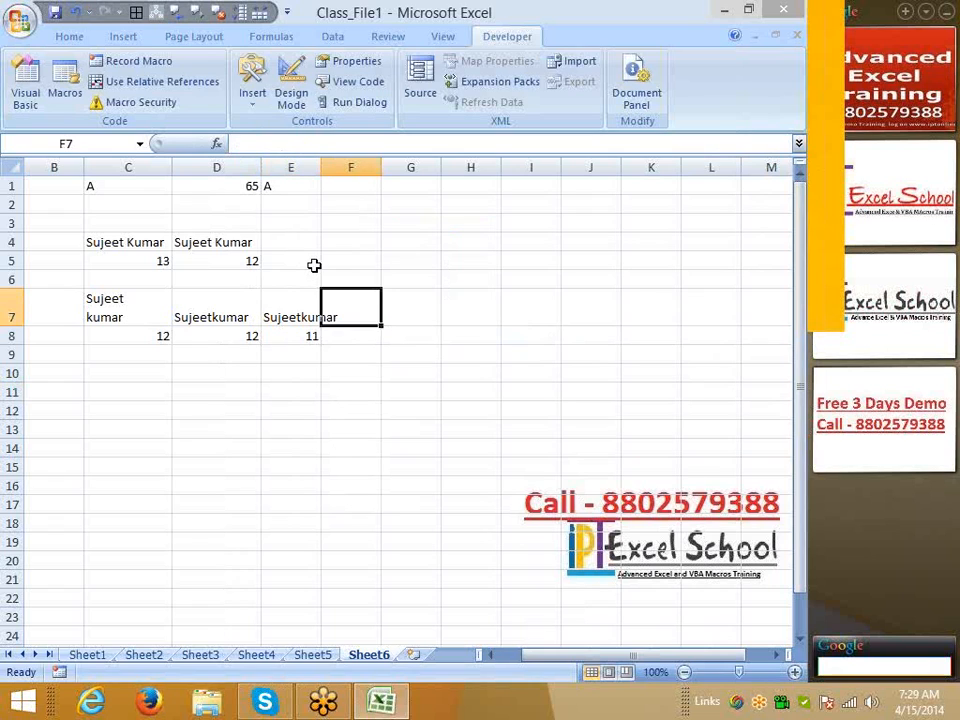
pyautogui.press('Up')
pyautogui.press('Up')
pyautogui.press('Up')
pyautogui.press('Up')
pyautogui.press('Up')
pyautogui.press('Up')
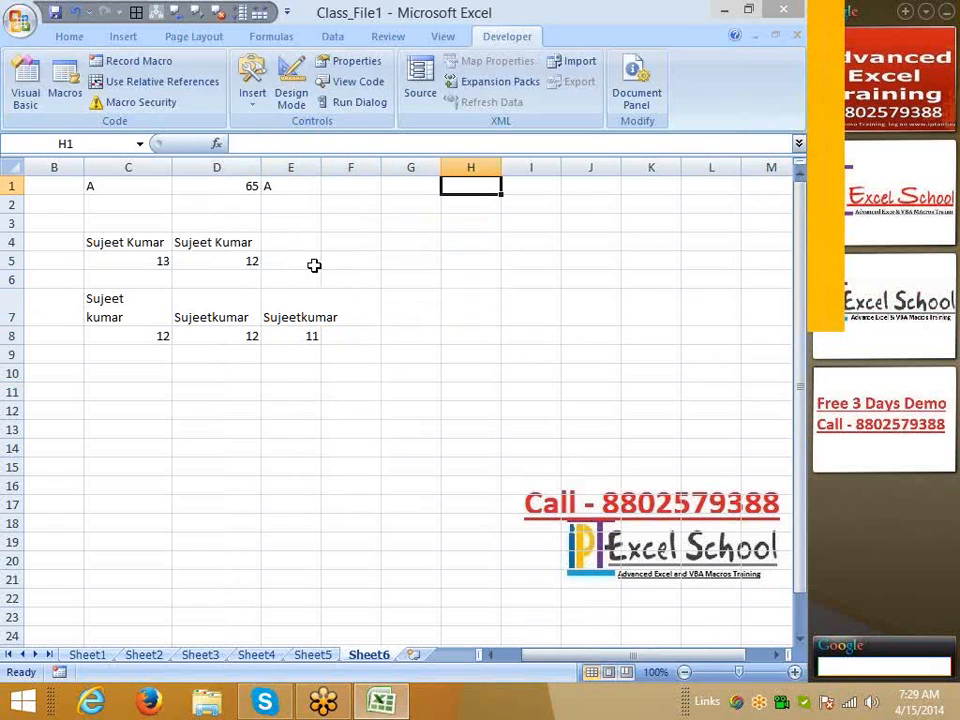
pyautogui.write('123.')
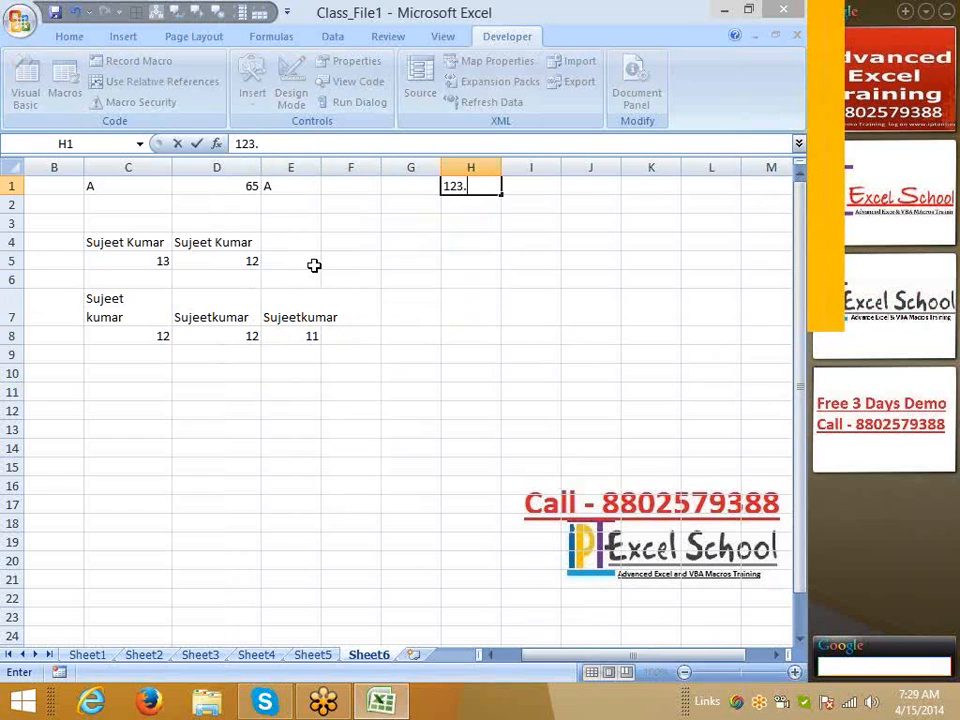
pyautogui.write('369.852')
pyautogui.press('Return')
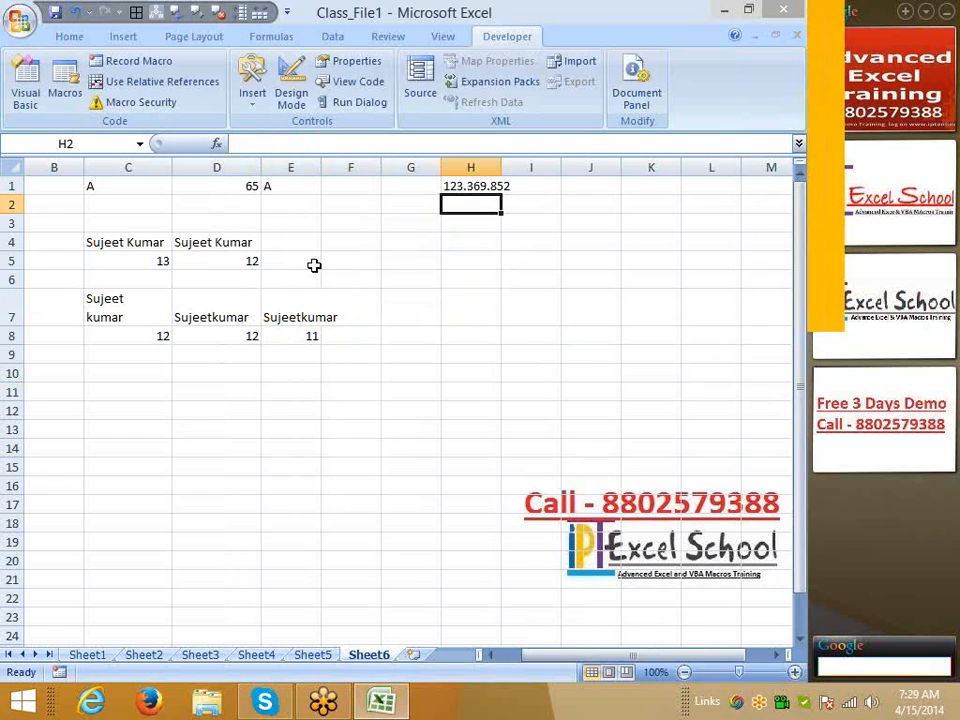
# Enter =SUBSTITUTE(H1,".","-") in J1, giving 123-369-852
pyautogui.press('Up')
pyautogui.press('Right')
pyautogui.press('Right')
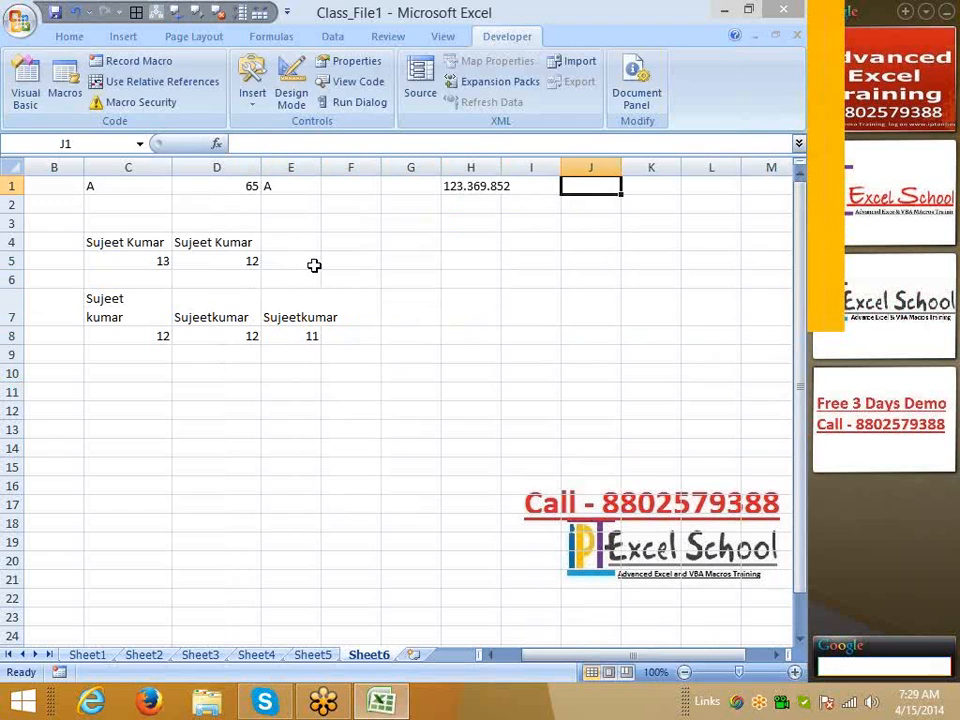
pyautogui.write('=su')
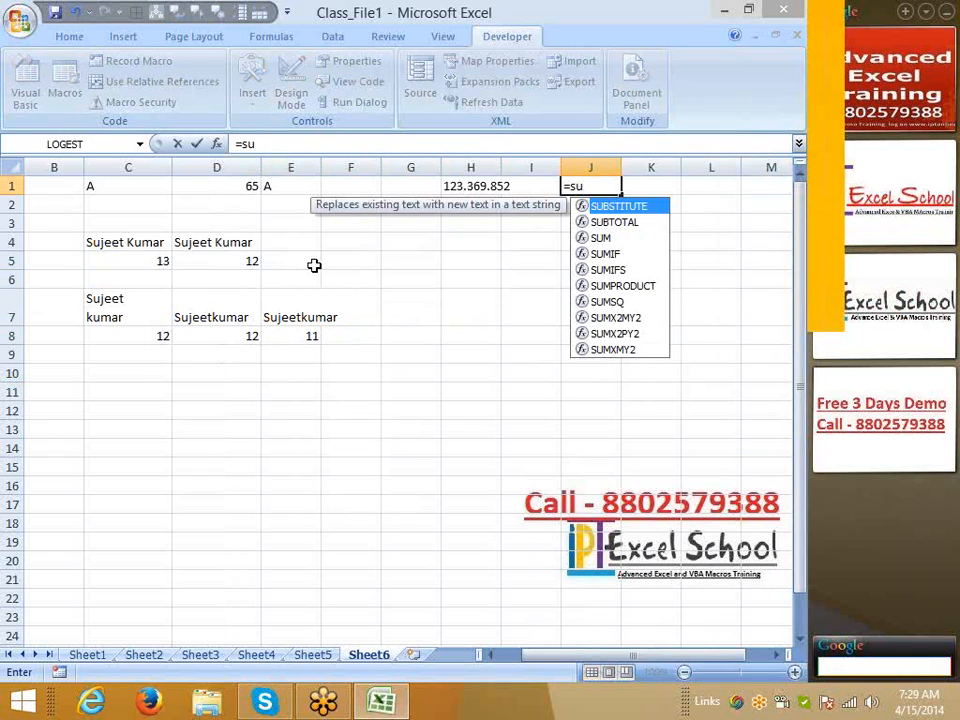
pyautogui.press('Tab')
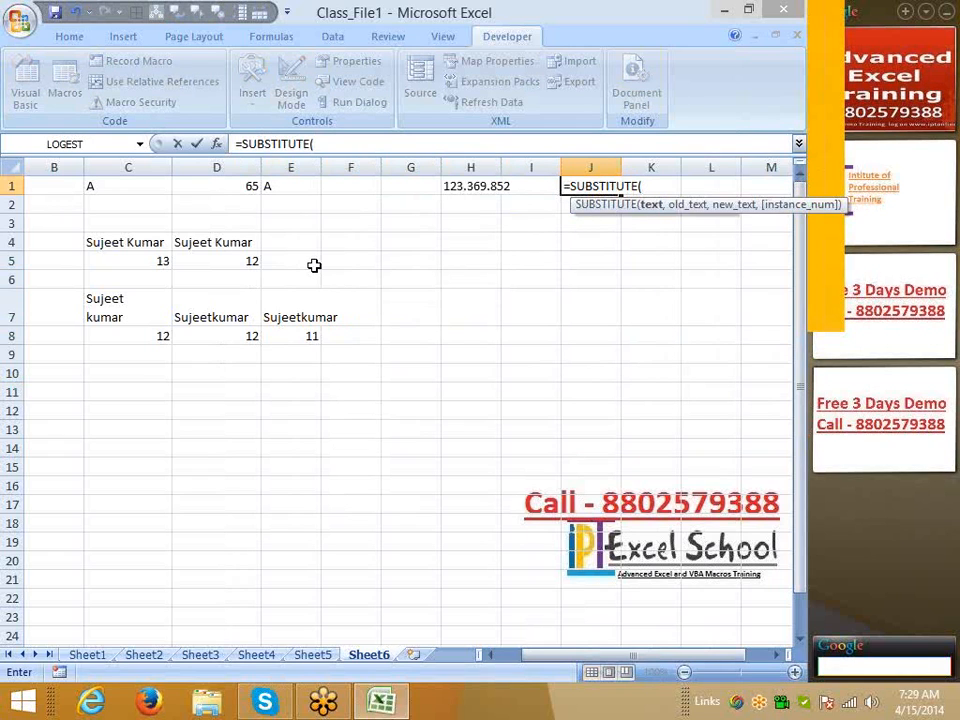
pyautogui.press('Left')
pyautogui.press('Left')
pyautogui.write(',')
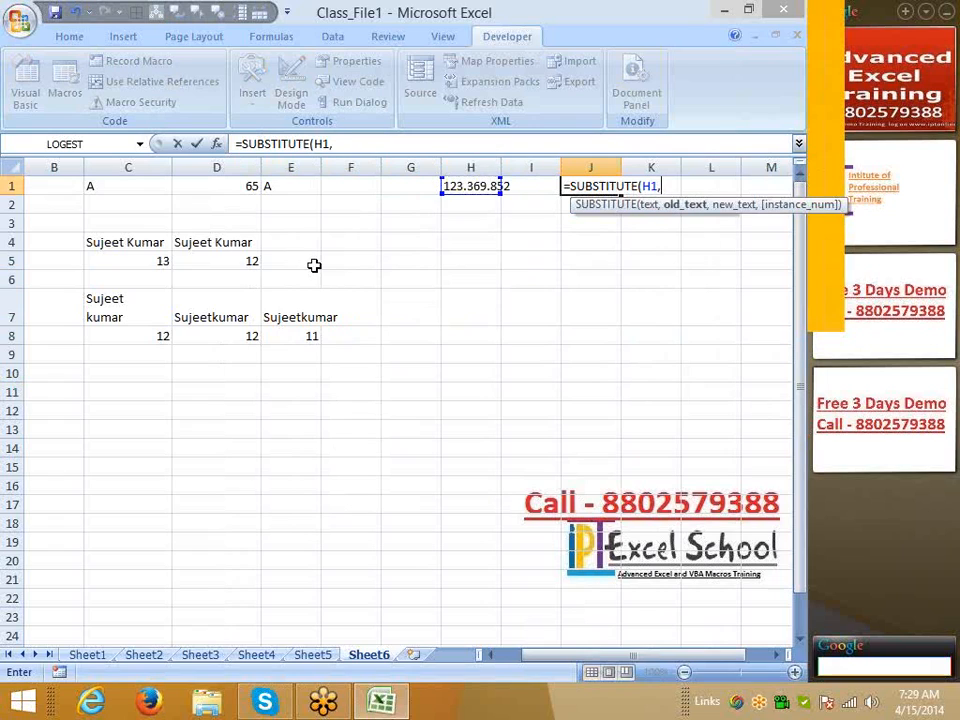
pyautogui.write('".","')
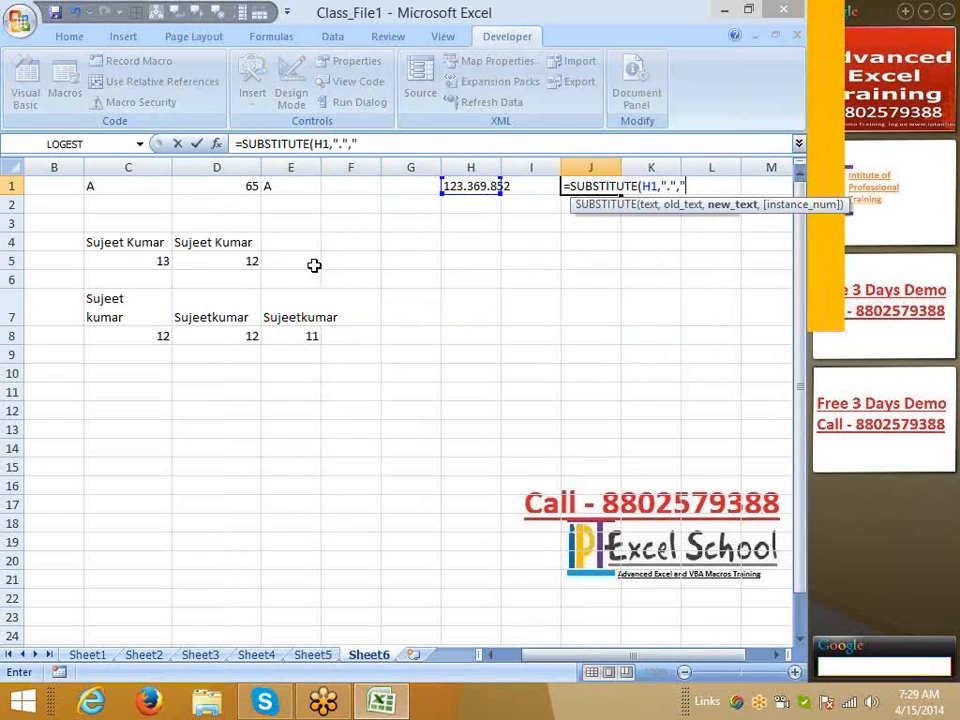
pyautogui.write('-")')
pyautogui.press('Return')
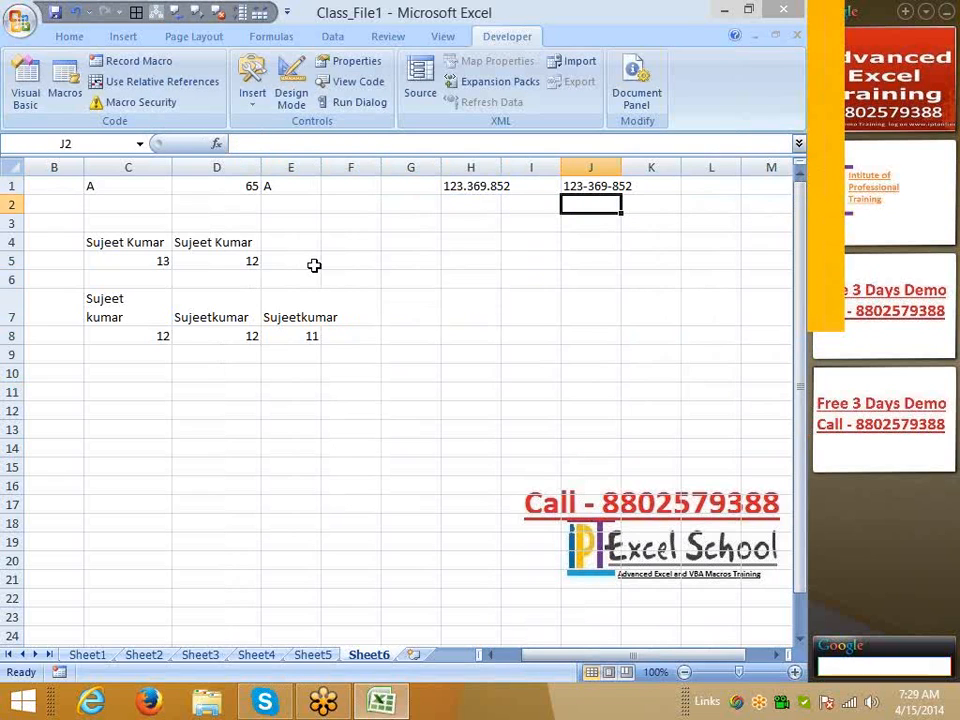
pyautogui.press('Up')
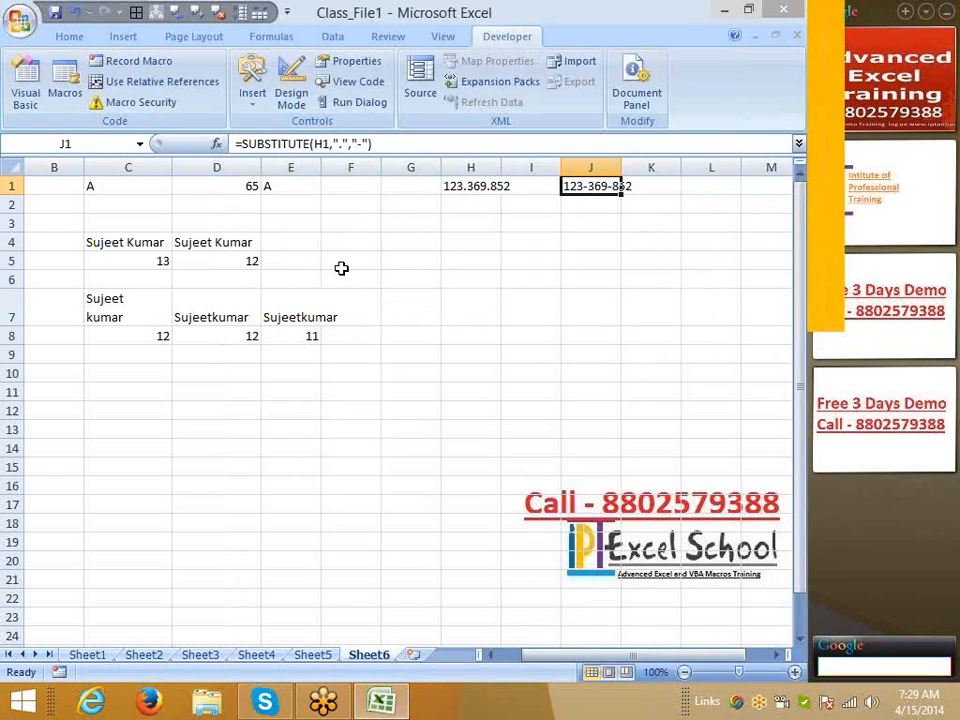
# Add instance number 1 to J1's SUBSTITUTE so only the first dot becomes a dash
pyautogui.click(397, 148)
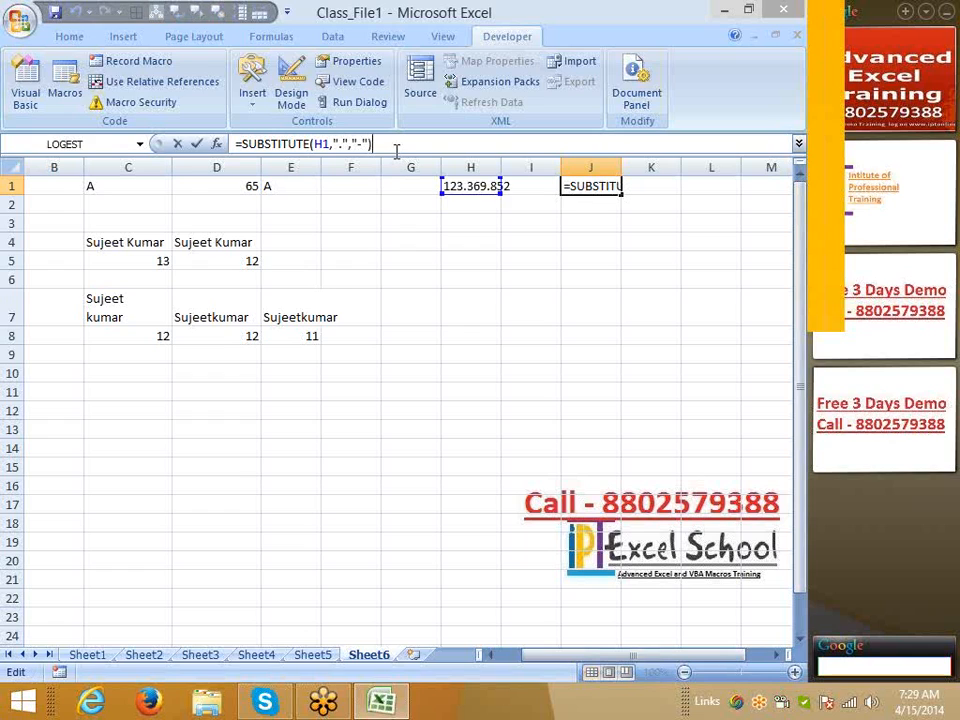
pyautogui.press('BackSpace')
pyautogui.write(',')
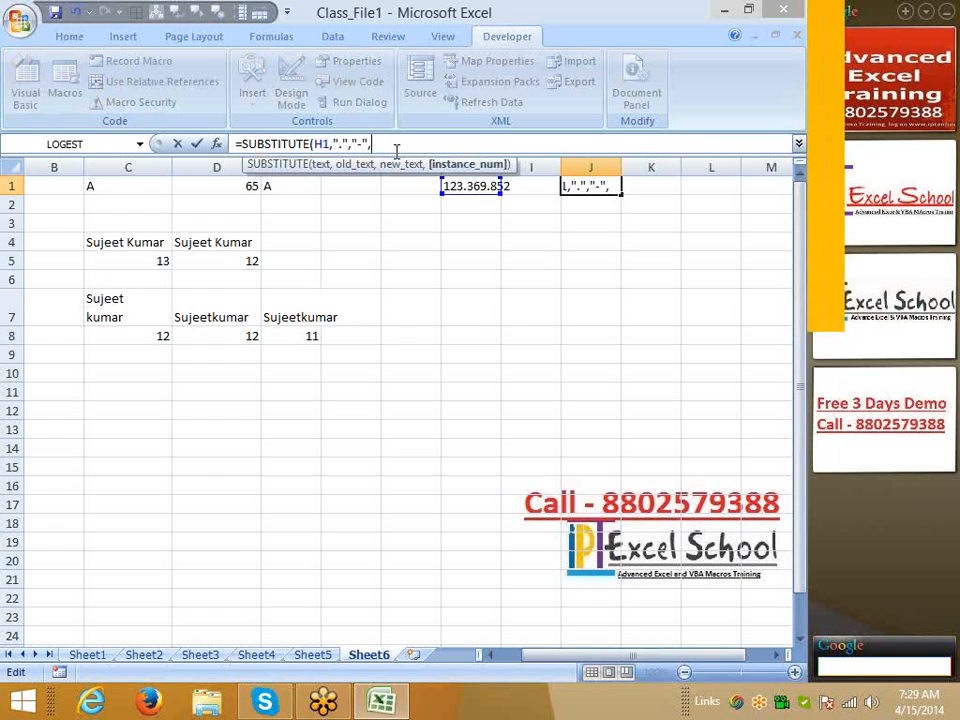
pyautogui.write('1')
pyautogui.press('Return')
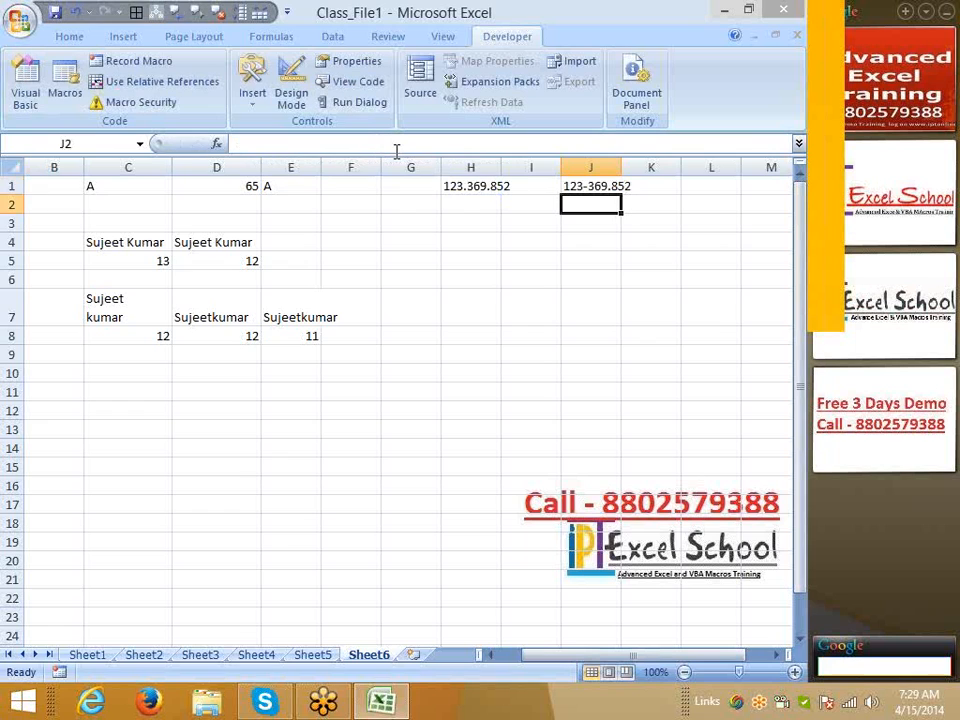
pyautogui.press('Up')
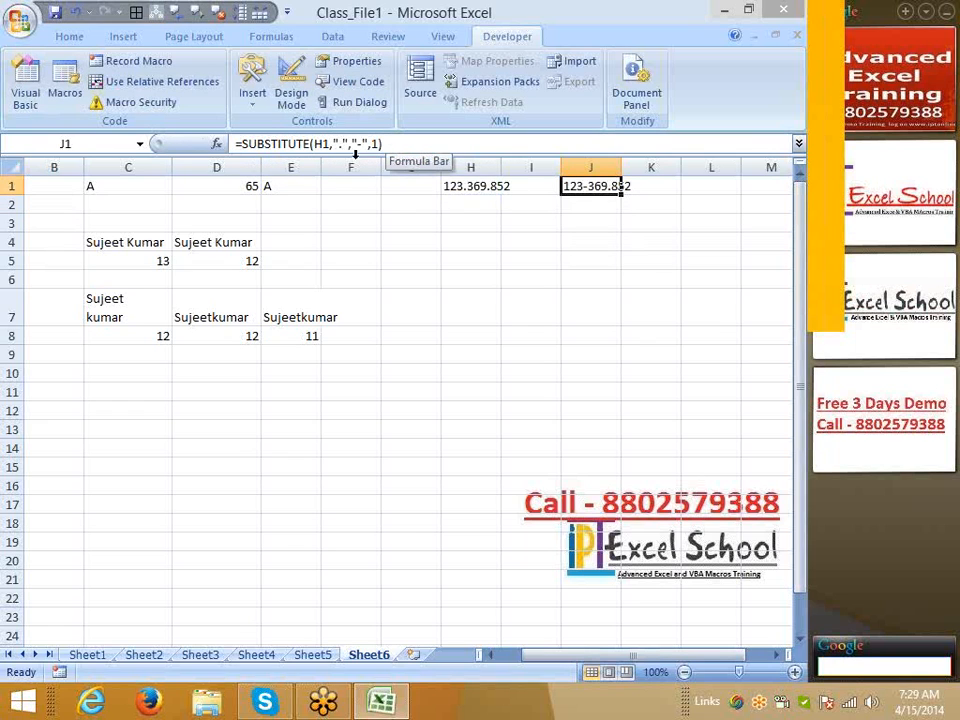
# Change the instance number to 2, giving 123.369-852, and stop the recording
pyautogui.click(373, 143)
pyautogui.press('BackSpace')
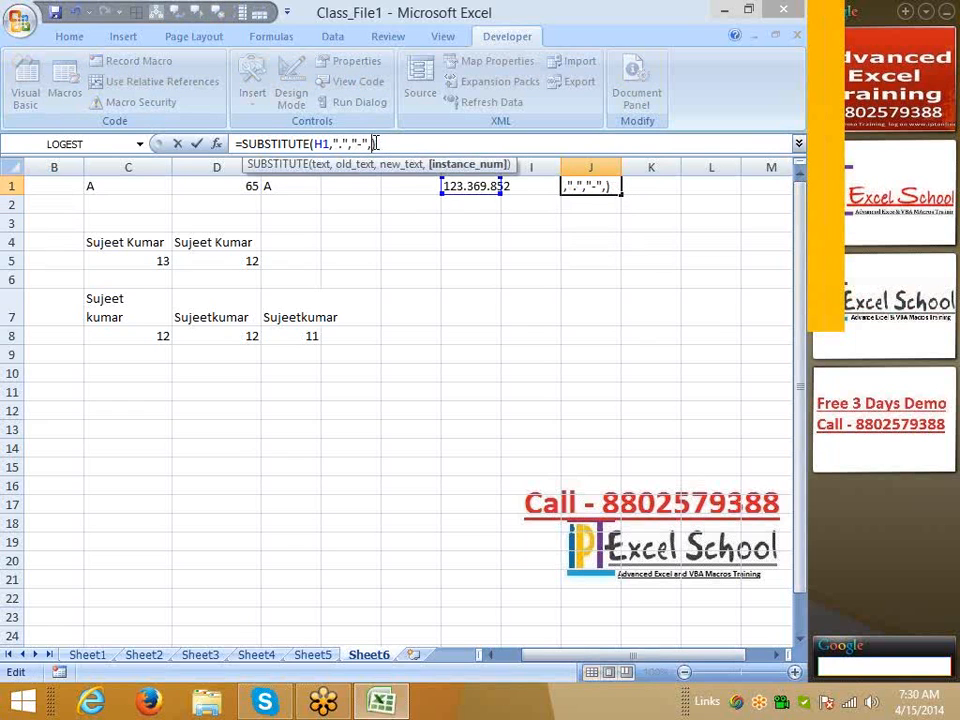
pyautogui.write('2')
pyautogui.press('Return')
pyautogui.press('Up')
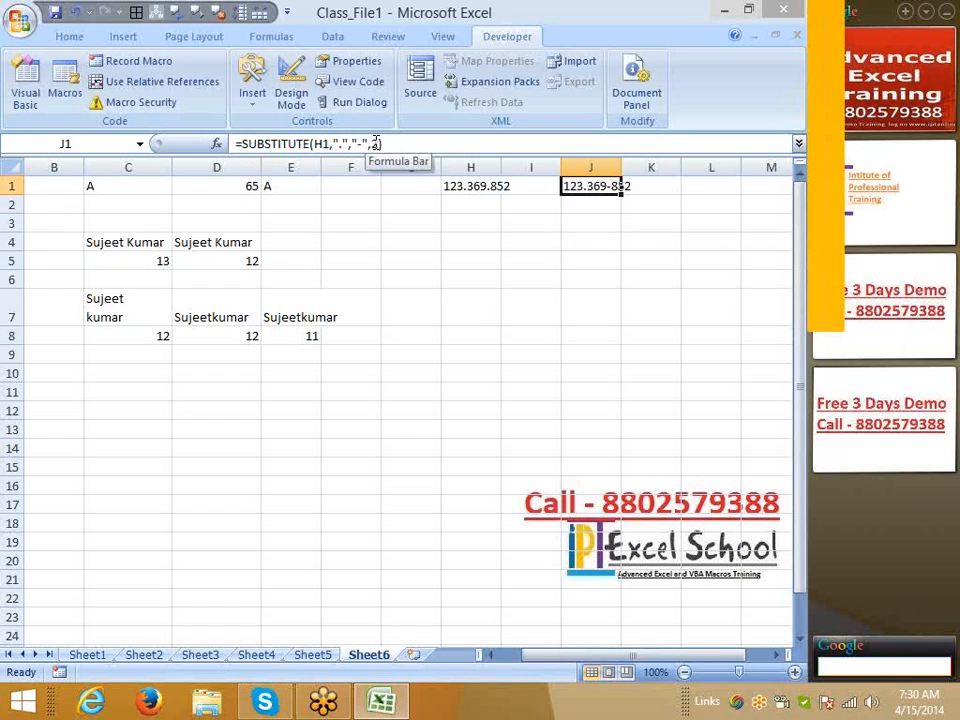
pyautogui.click(790, 41)
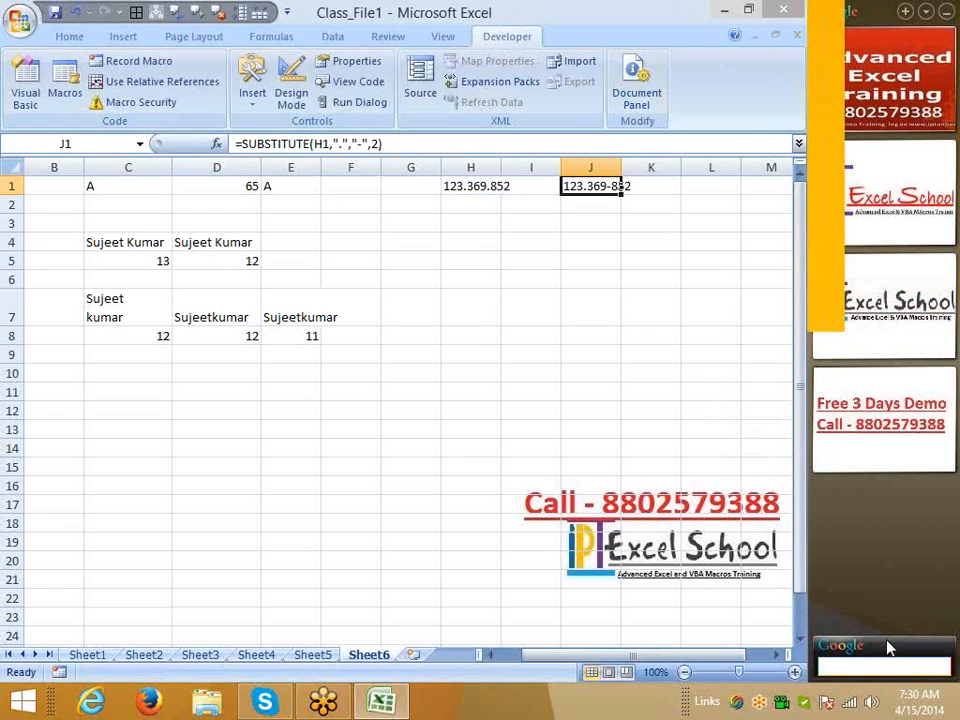
pyautogui.click(781, 700)
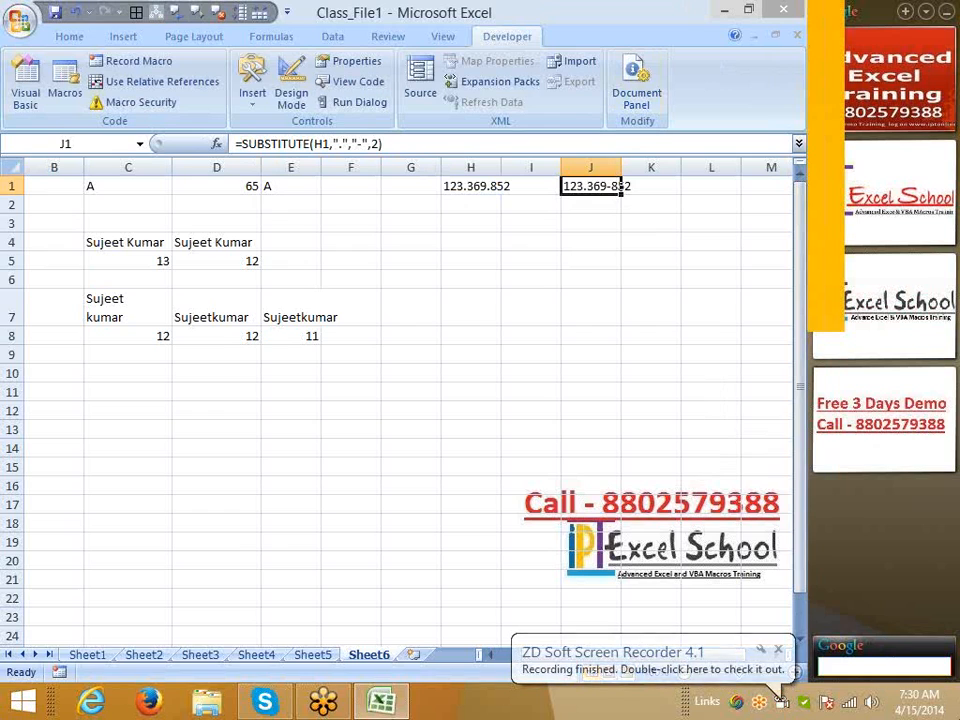
# Dismiss the recording-finished notice and play back recording Rec#46
pyautogui.click(783, 705)
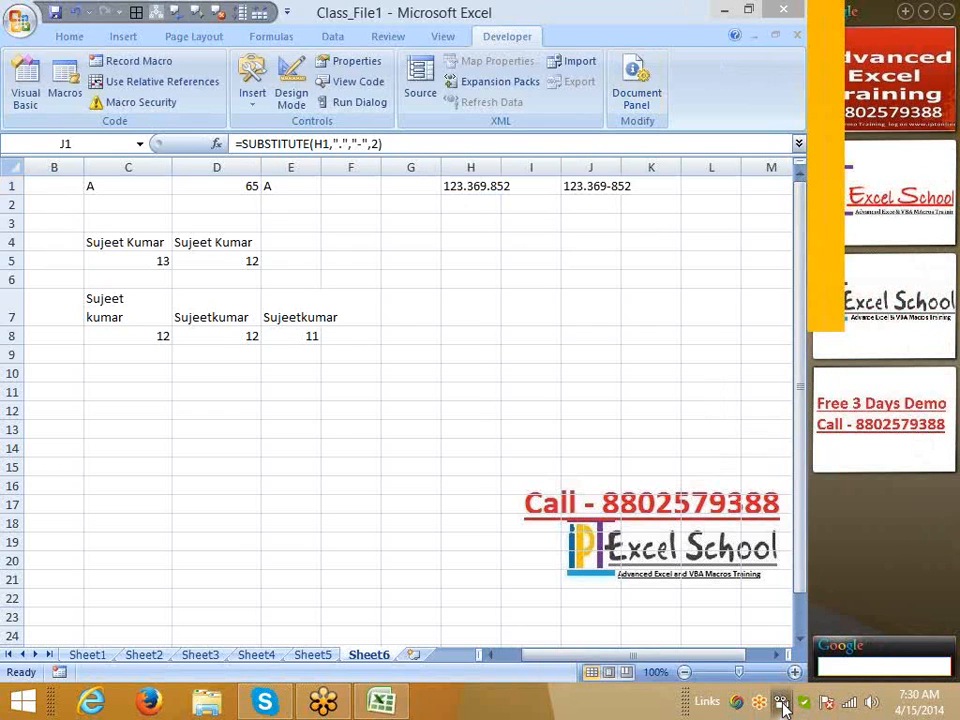
pyautogui.moveTo(461, 414); pyautogui.dragTo(460, 446)
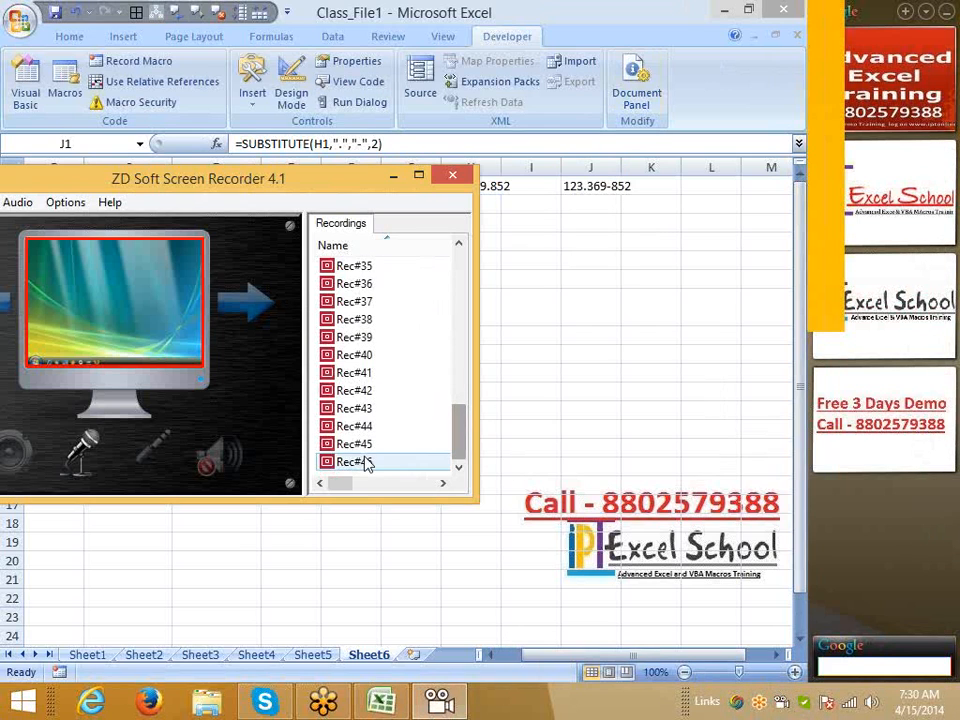
pyautogui.doubleClick(362, 461)
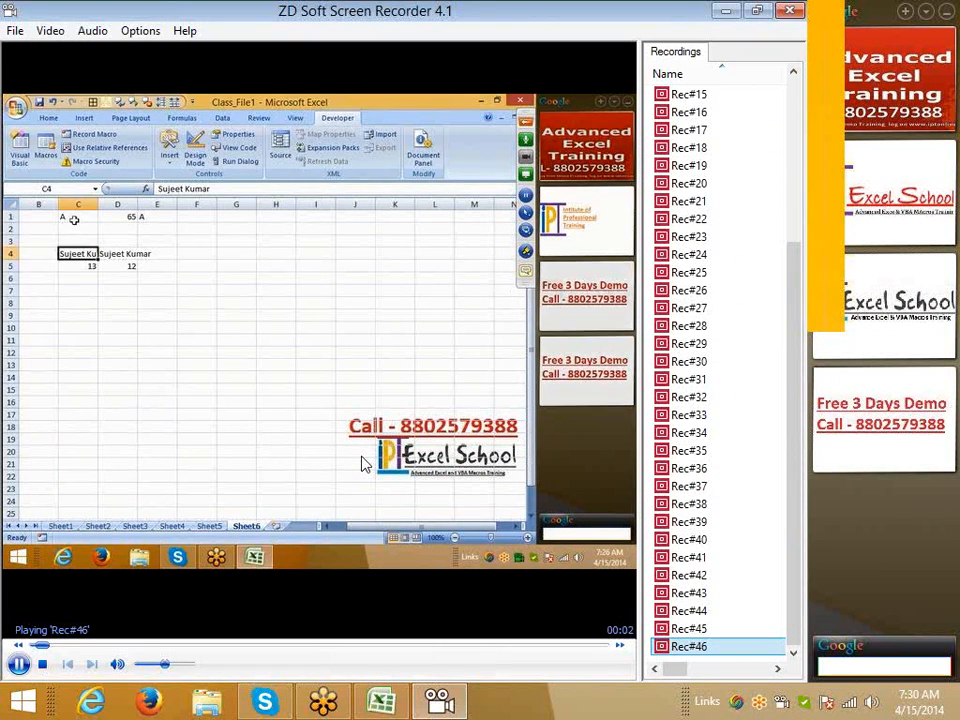
# Keep Microphone as the audio capture device, confirm, and minimise the recorder
pyautogui.click(92, 30)
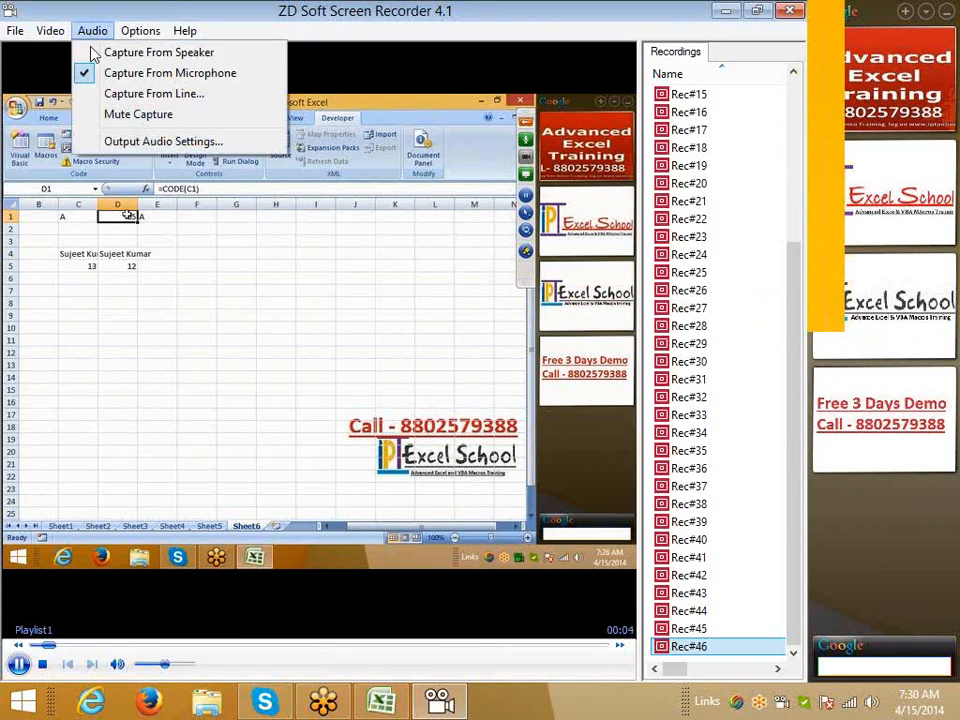
pyautogui.click(128, 95)
pyautogui.click(392, 338)
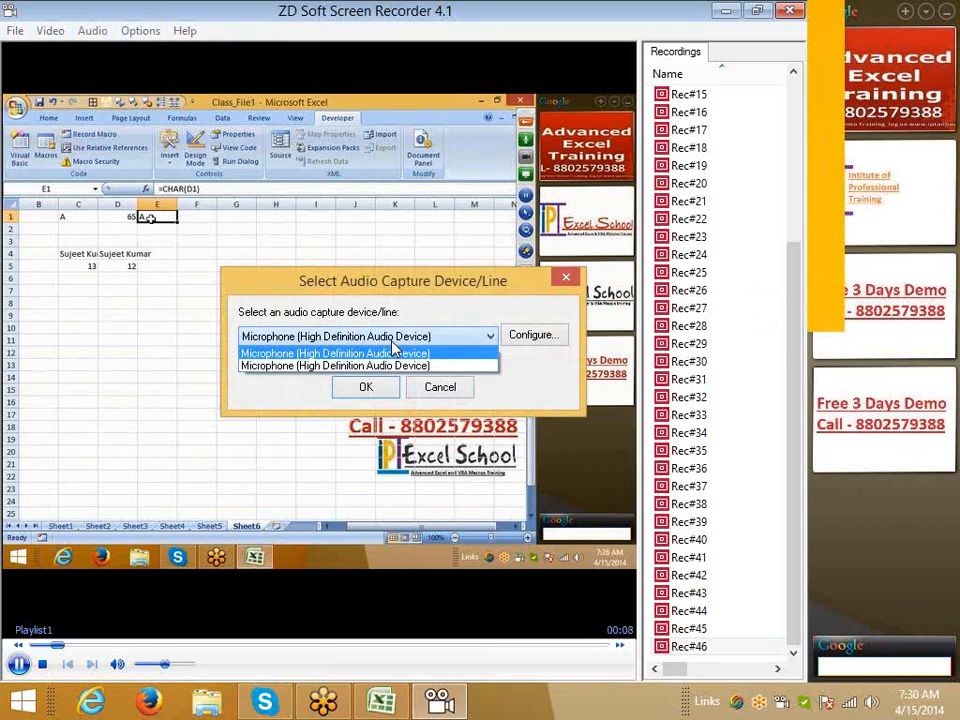
pyautogui.click(453, 356)
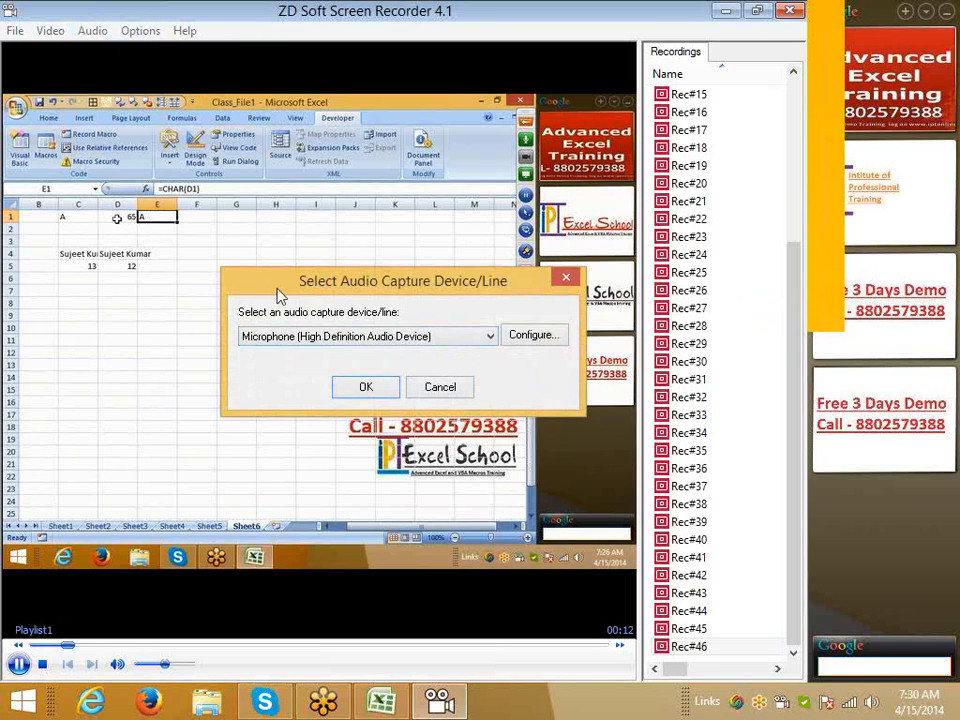
pyautogui.click(366, 387)
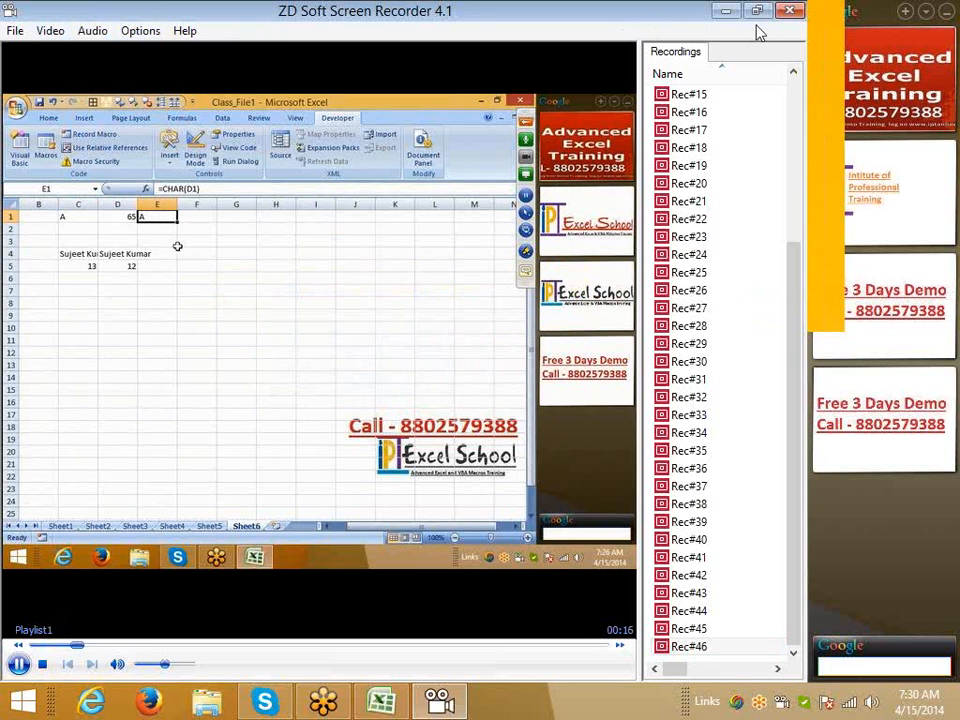
pyautogui.click(727, 11)
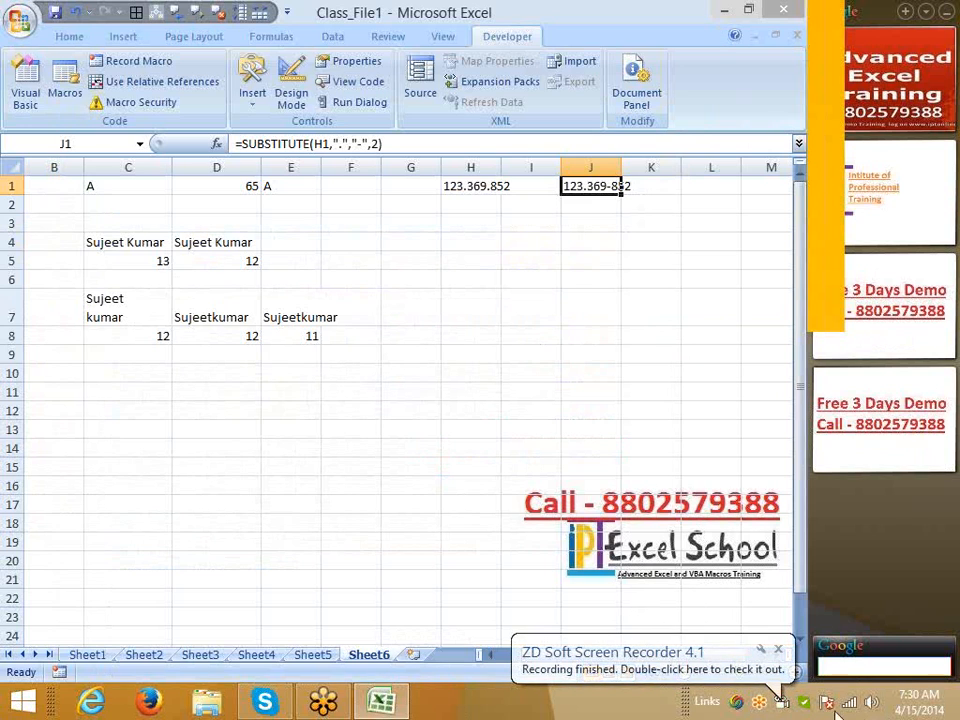
# Play back recording Rec#47 from the recorder's list, then exit ZD Soft Screen Recorder
pyautogui.doubleClick(782, 700)
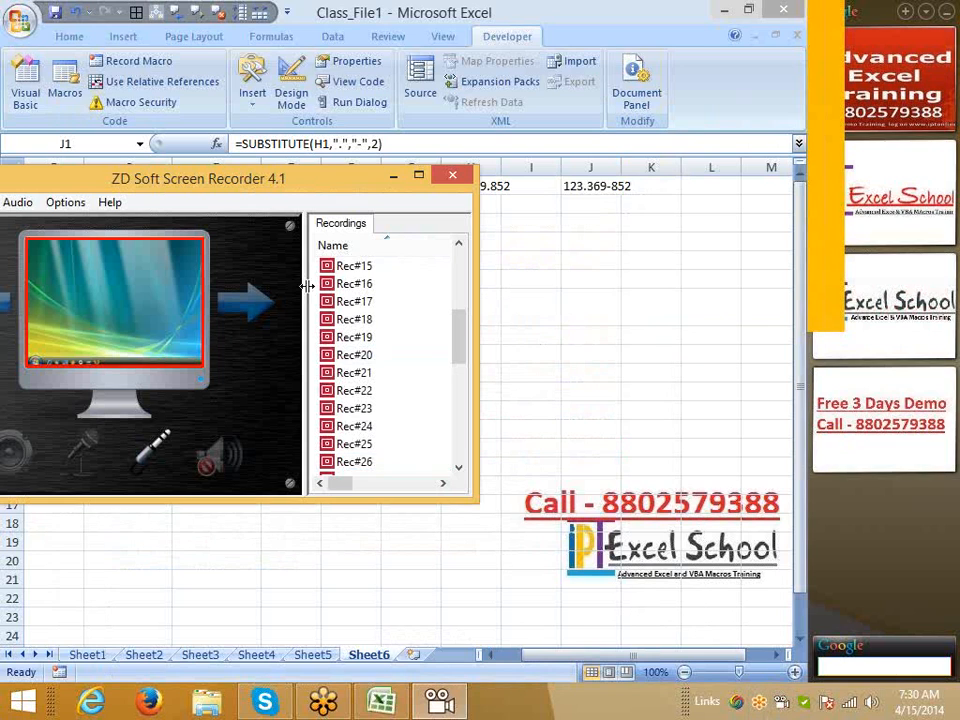
pyautogui.moveTo(458, 349); pyautogui.dragTo(465, 489)
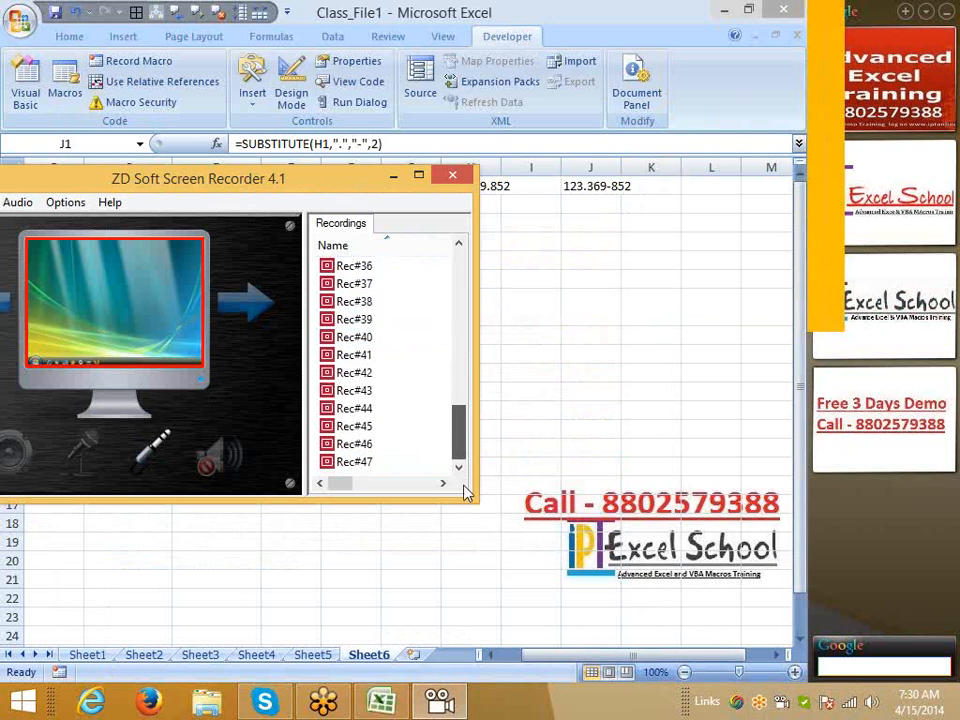
pyautogui.doubleClick(356, 462)
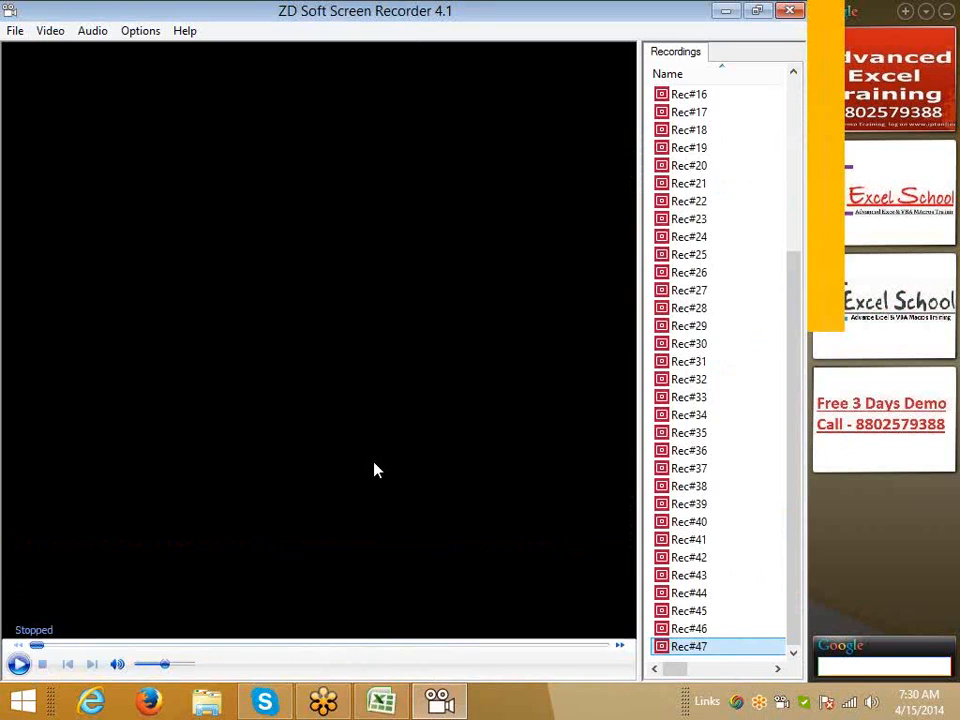
pyautogui.click(795, 10)
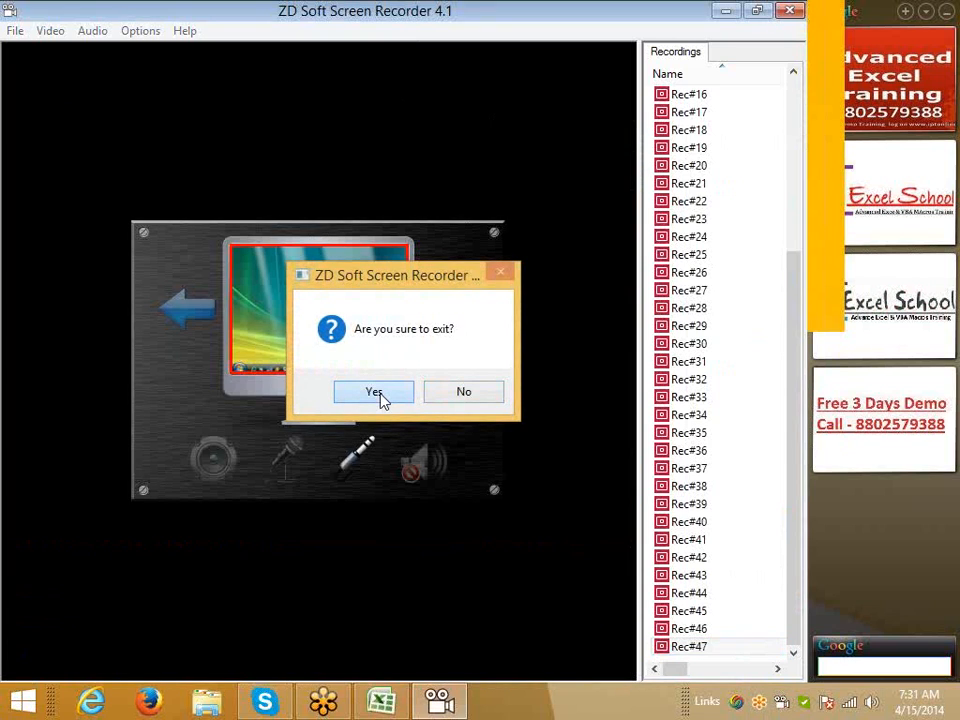
pyautogui.click(377, 394)
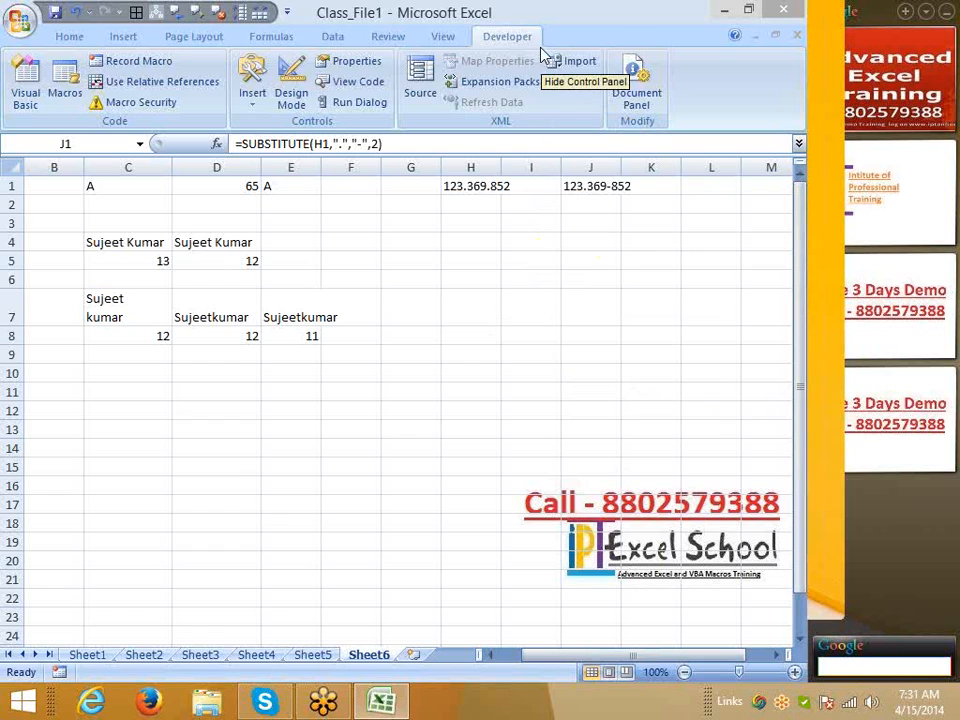
# Autofit column J so J1's 123.369-852 result shows fully, then select H2
pyautogui.click(585, 279)
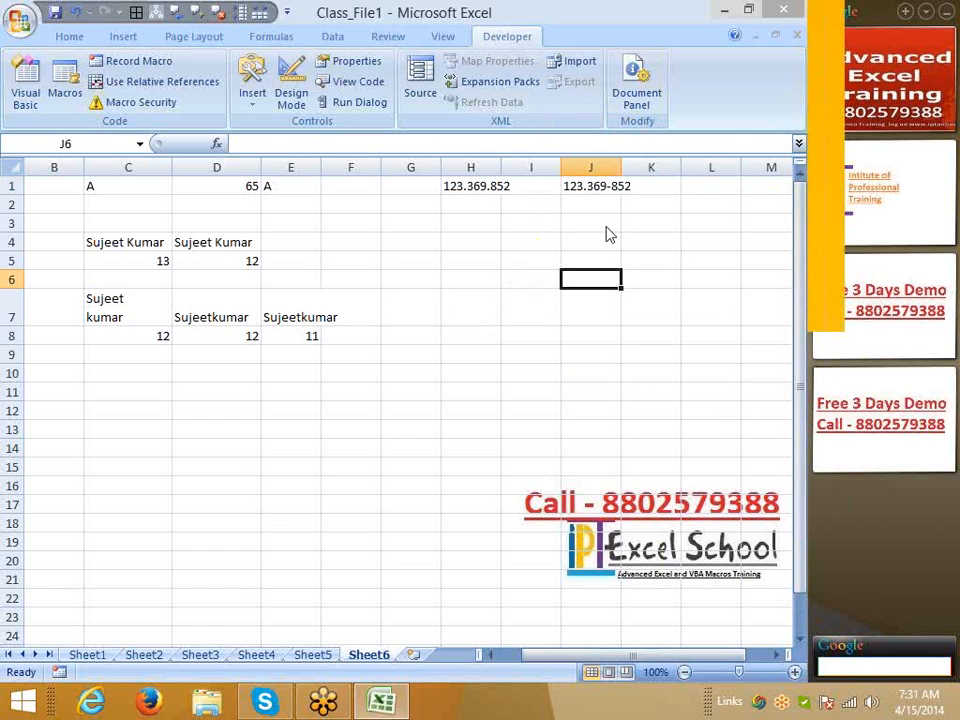
pyautogui.doubleClick(628, 166)
pyautogui.click(628, 188)
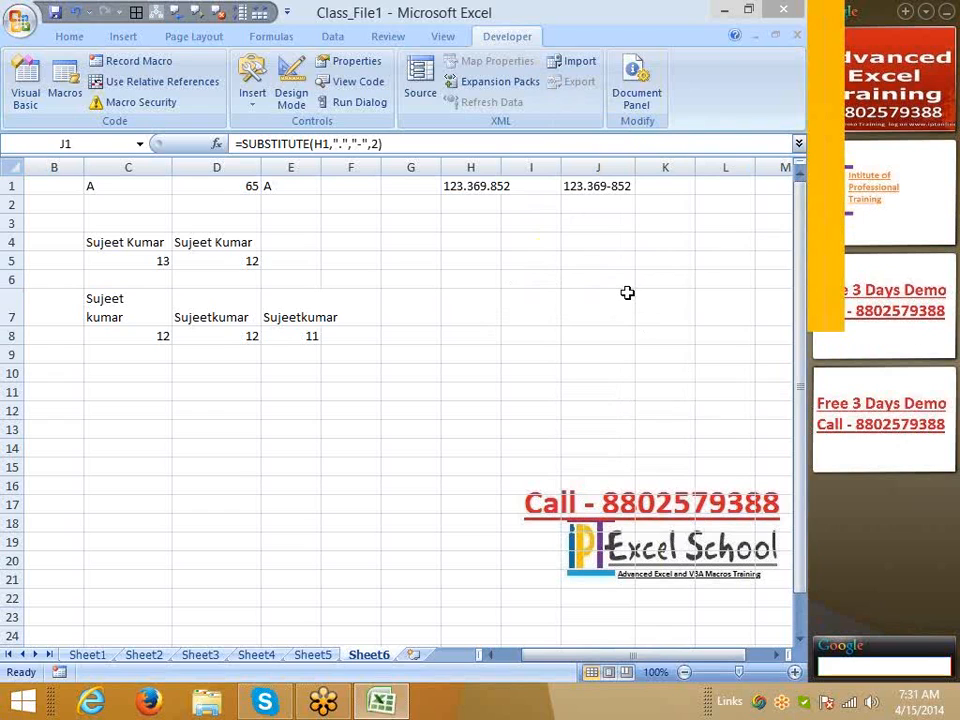
pyautogui.click(467, 205)
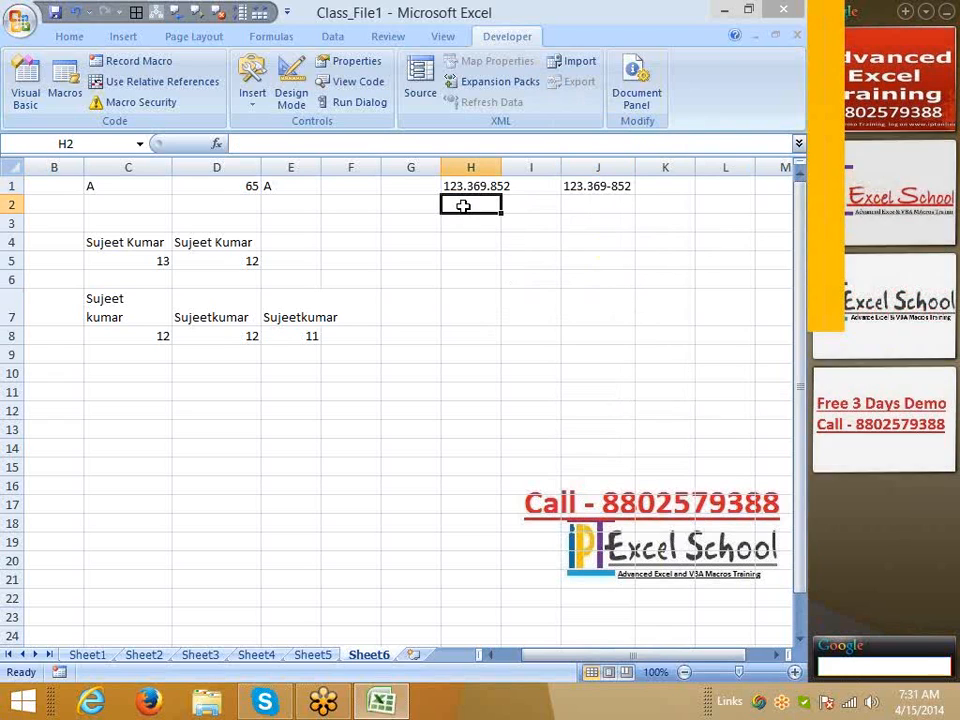
# Fill 123.369.852 down into H2 and enter =REPLACE(H2,4,1,"-") in J2, giving 123-369.852
pyautogui.hotkey('ctrl', 'd')
pyautogui.click(601, 204)
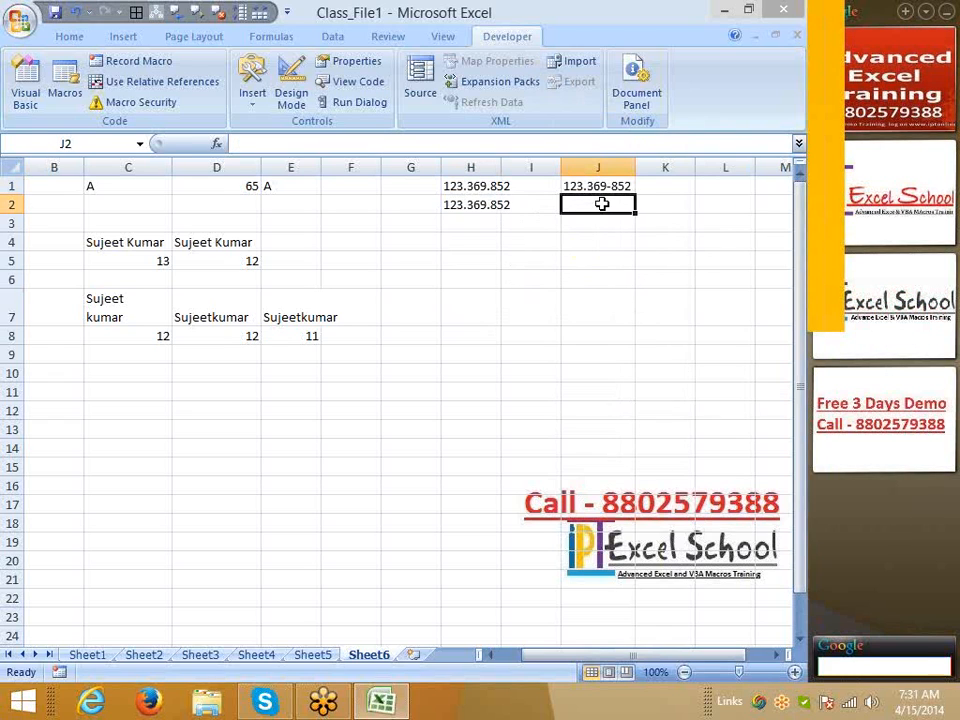
pyautogui.write('=re')
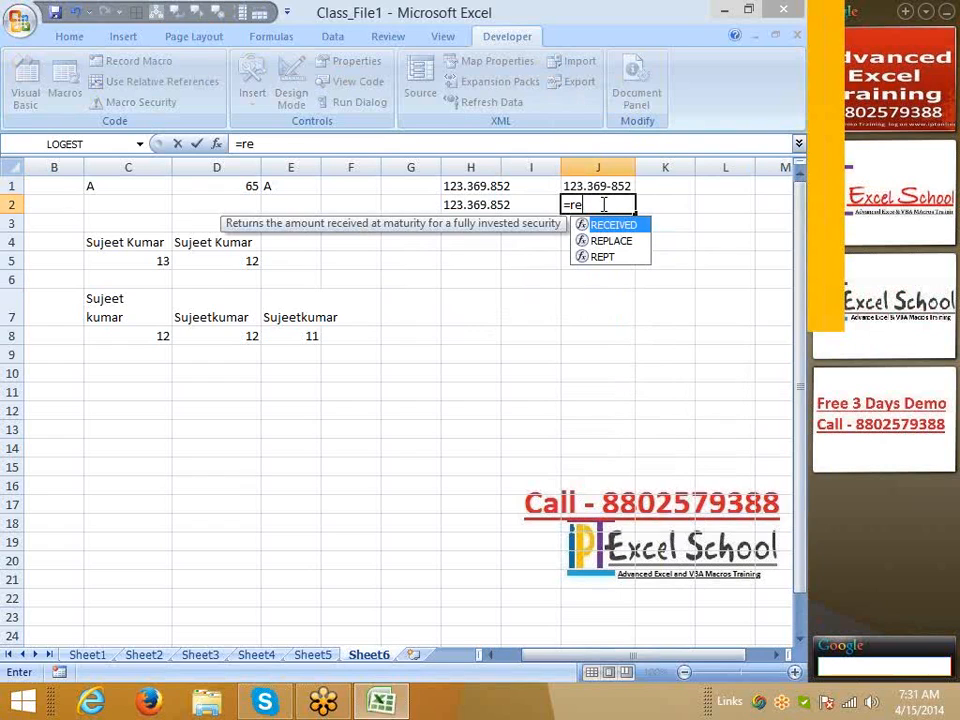
pyautogui.press('Down')
pyautogui.press('Tab')
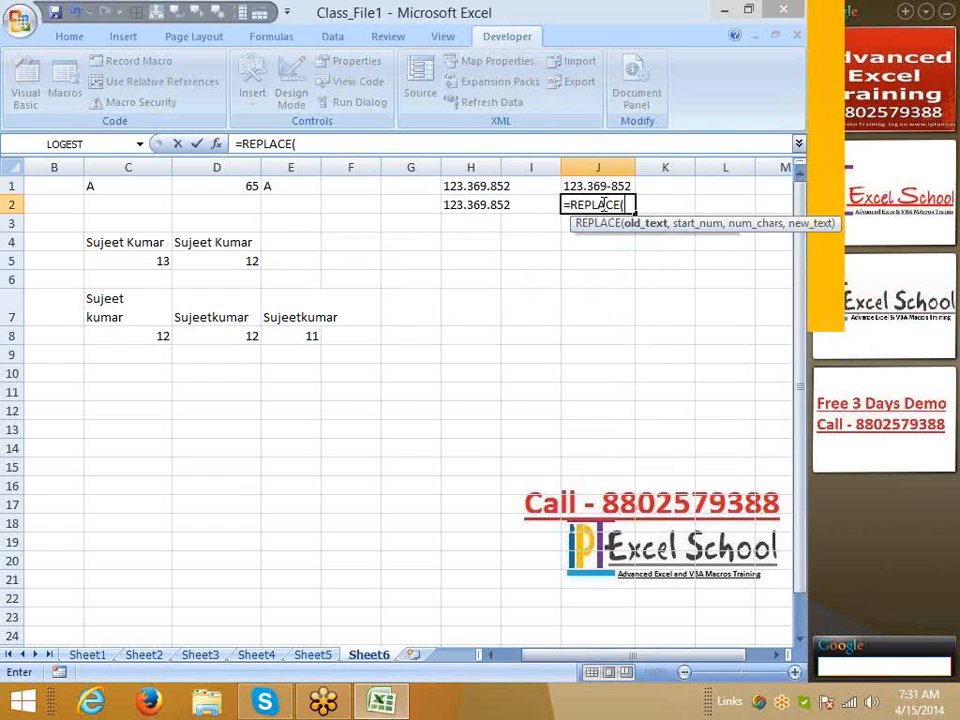
pyautogui.press('Left')
pyautogui.press('Left')
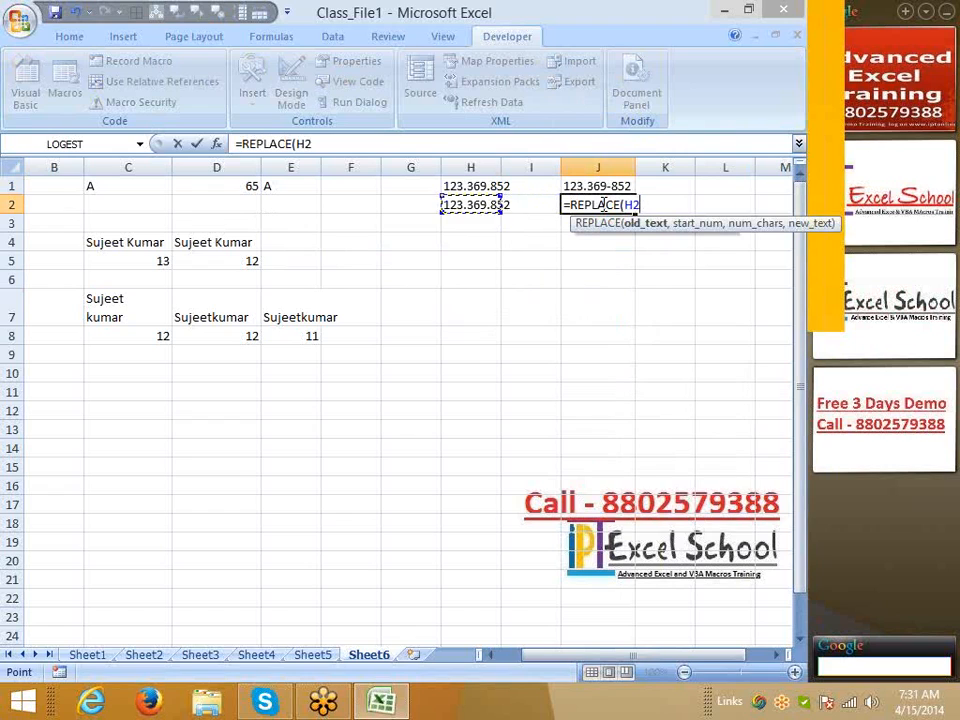
pyautogui.write(',')
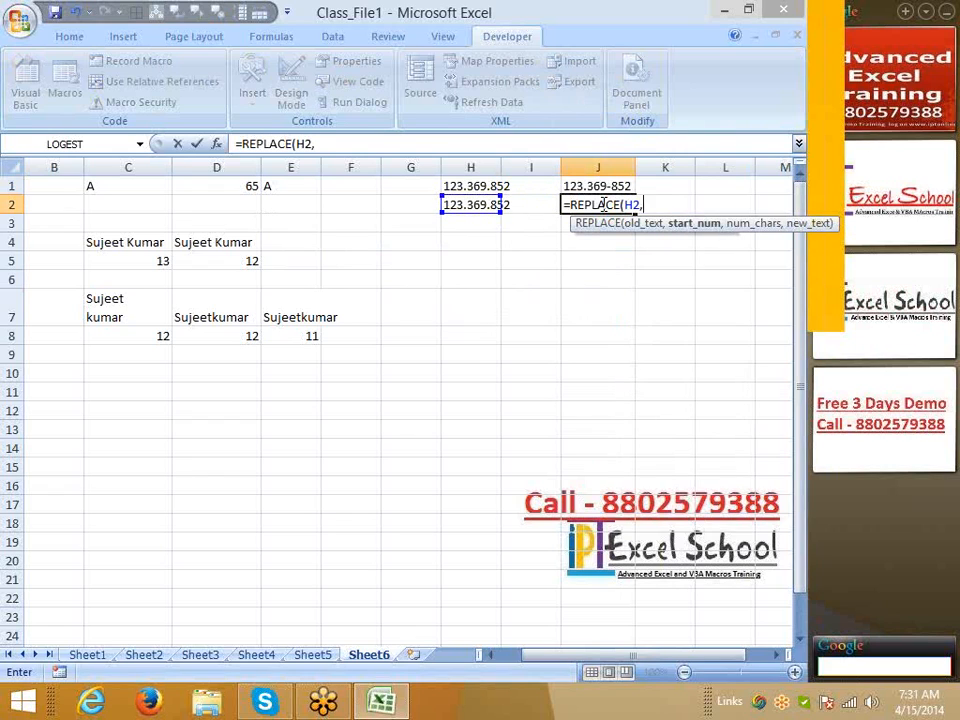
pyautogui.write('4,')
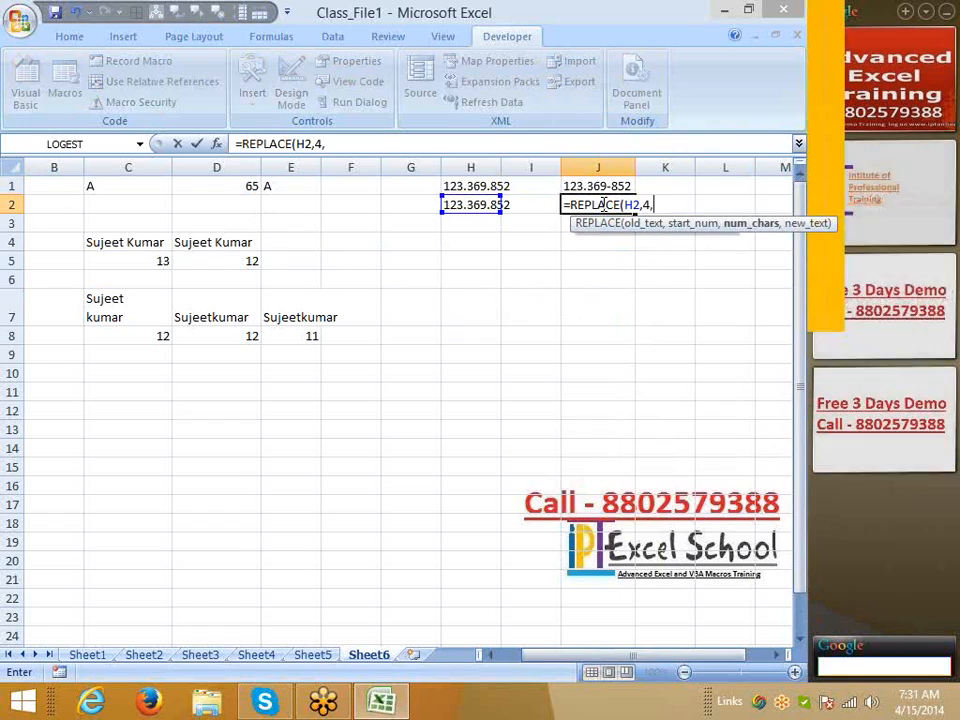
pyautogui.write('0,')
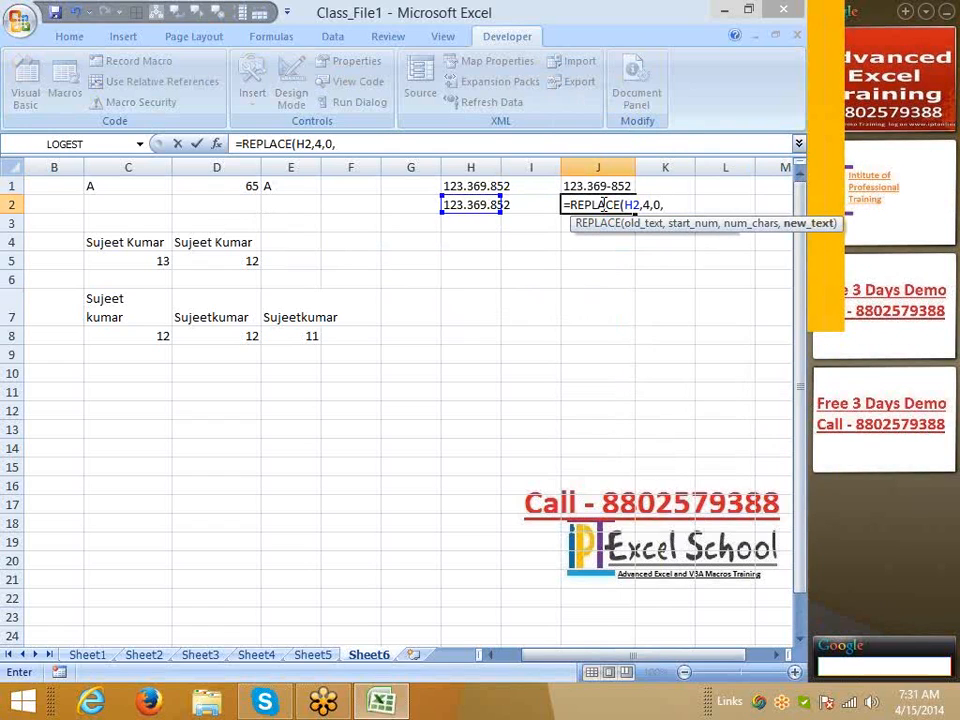
pyautogui.press('BackSpace')
pyautogui.press('BackSpace')
pyautogui.write('1,"-"')
pyautogui.press('Return')
pyautogui.click(600, 205)
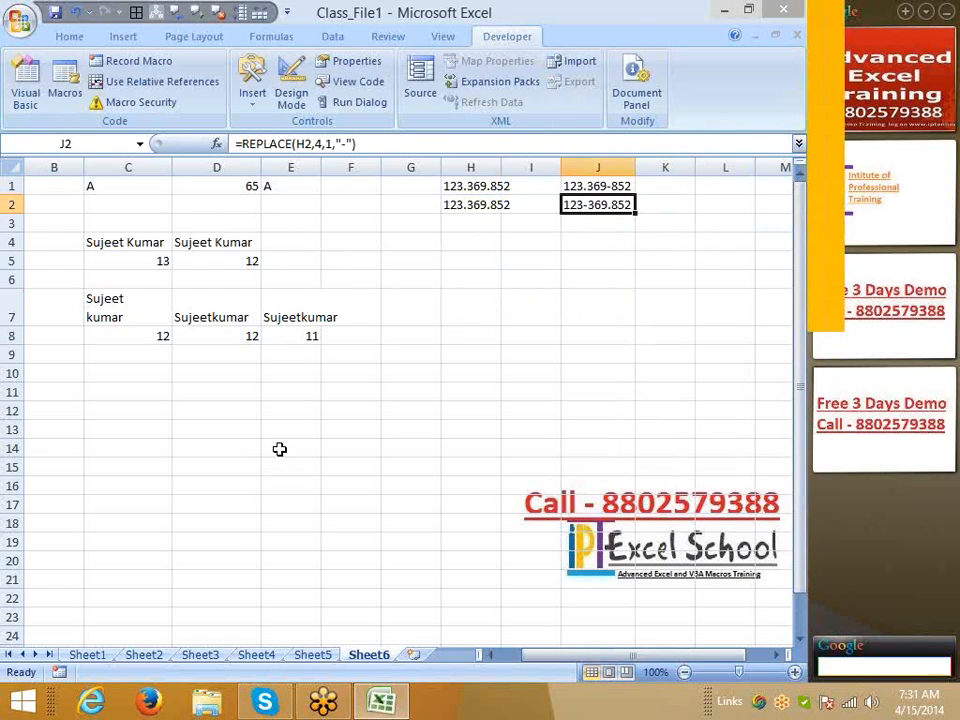
pyautogui.click(582, 188)
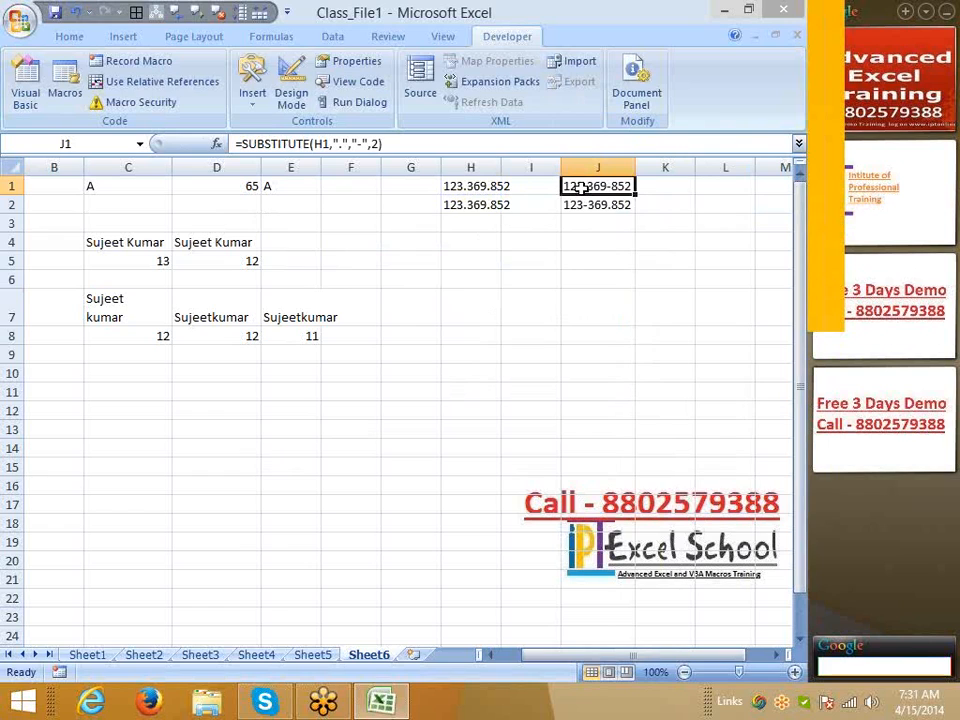
# Compare the J1 and J2 formulas, autofit column H to its 123.369.852 values, then select D10
pyautogui.click(600, 210)
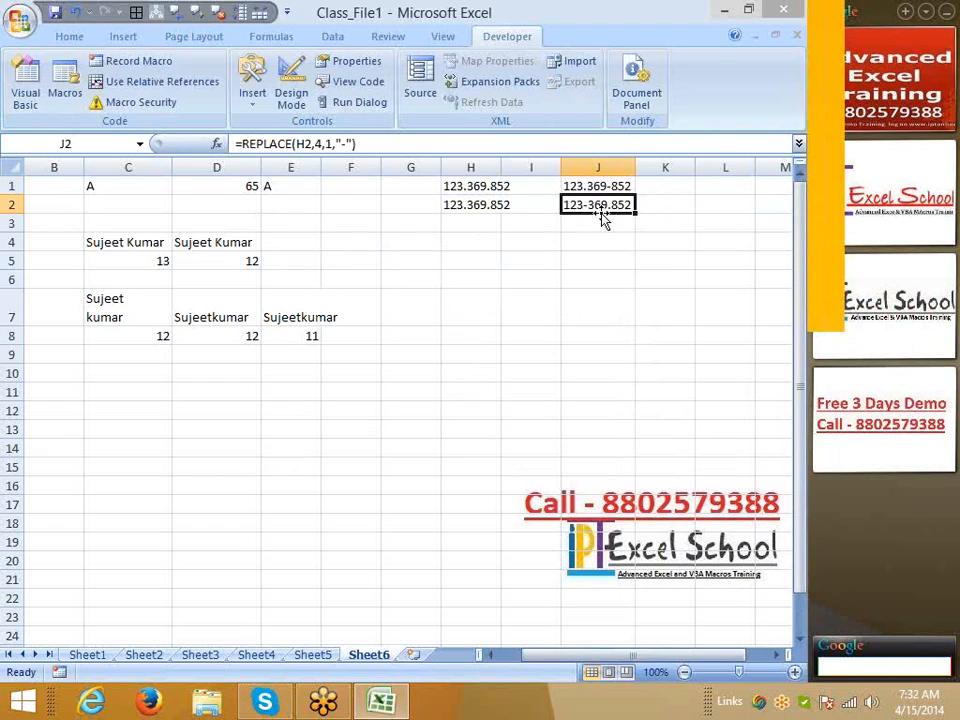
pyautogui.click(592, 186)
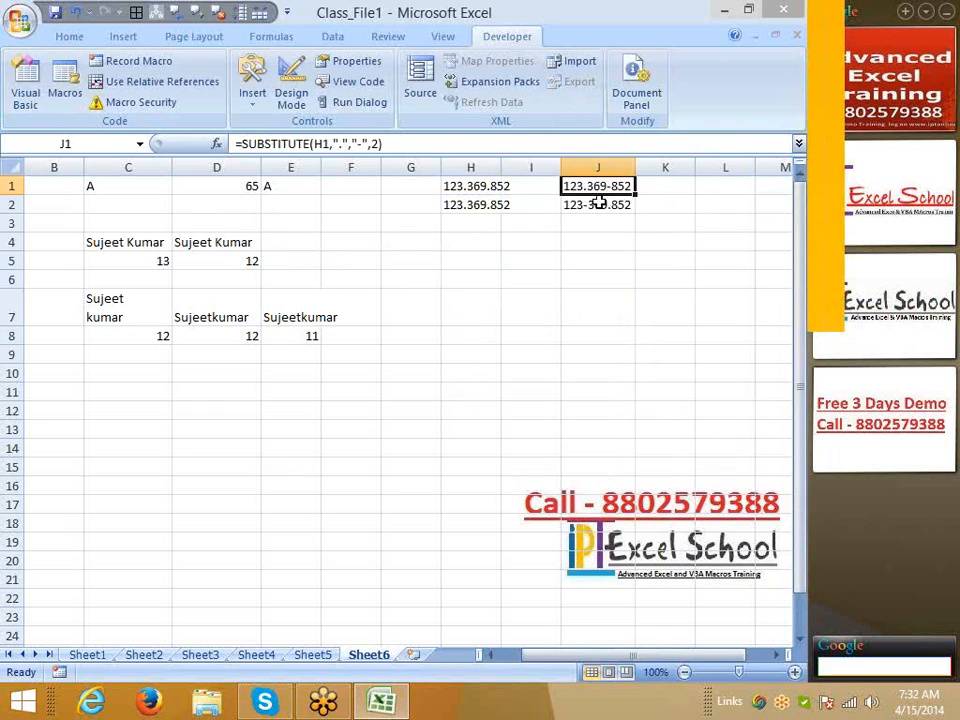
pyautogui.click(580, 246)
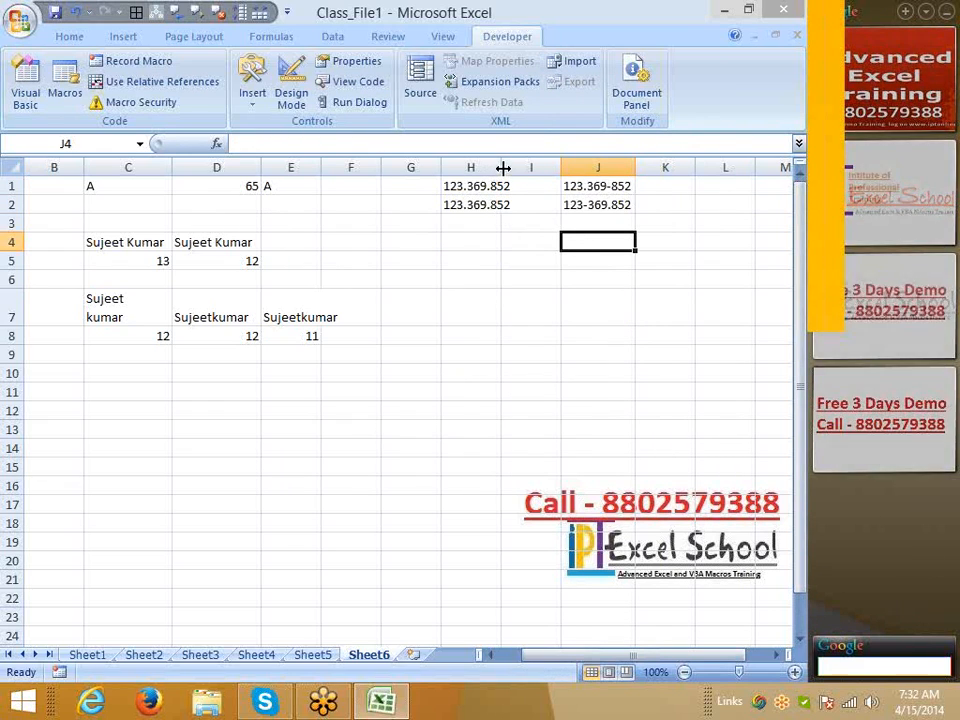
pyautogui.doubleClick(503, 168)
pyautogui.click(508, 296)
pyautogui.click(613, 220)
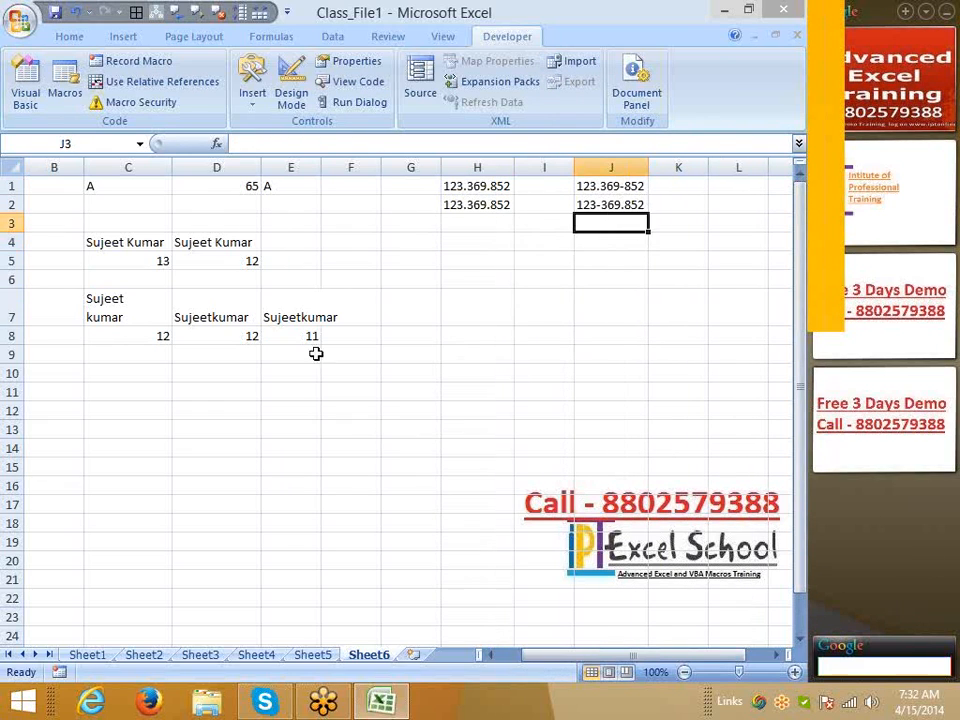
pyautogui.click(446, 318)
pyautogui.click(596, 187)
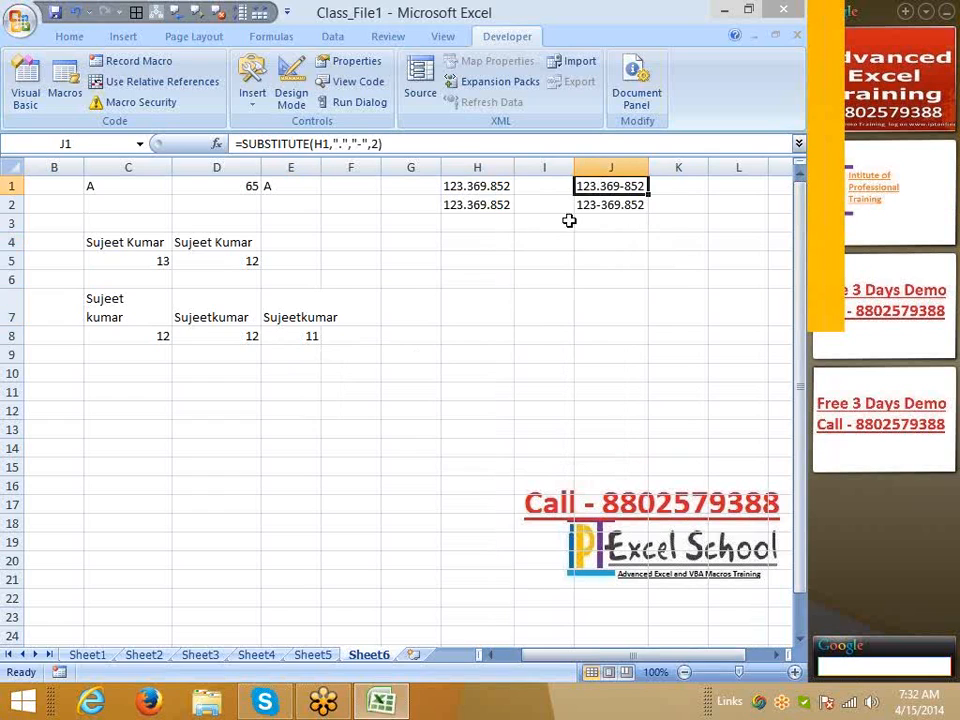
pyautogui.click(197, 369)
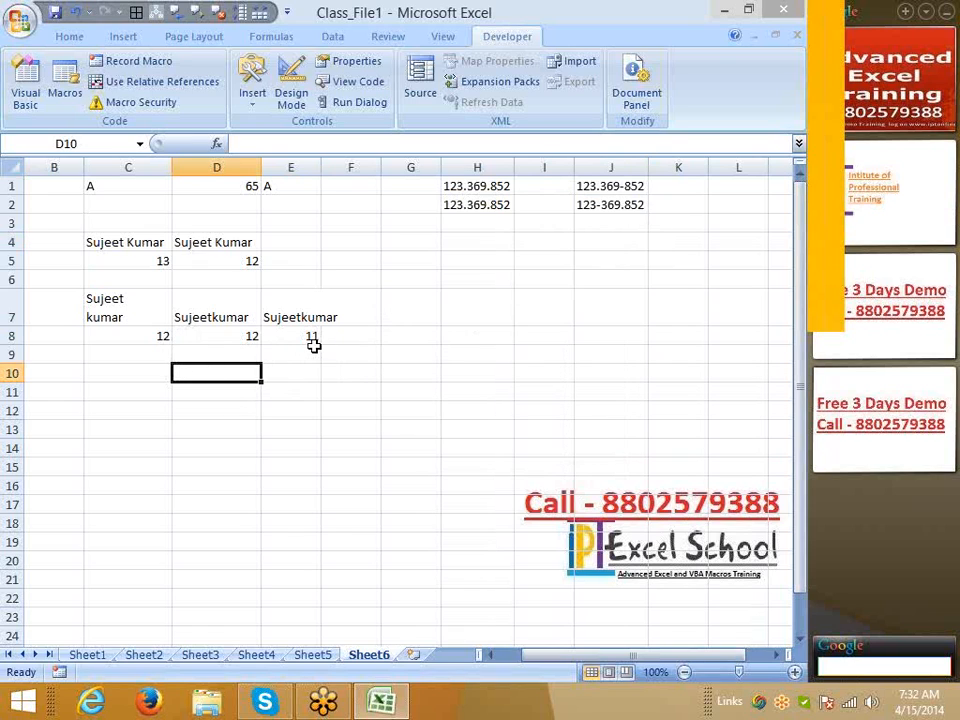
pyautogui.write('=su,')
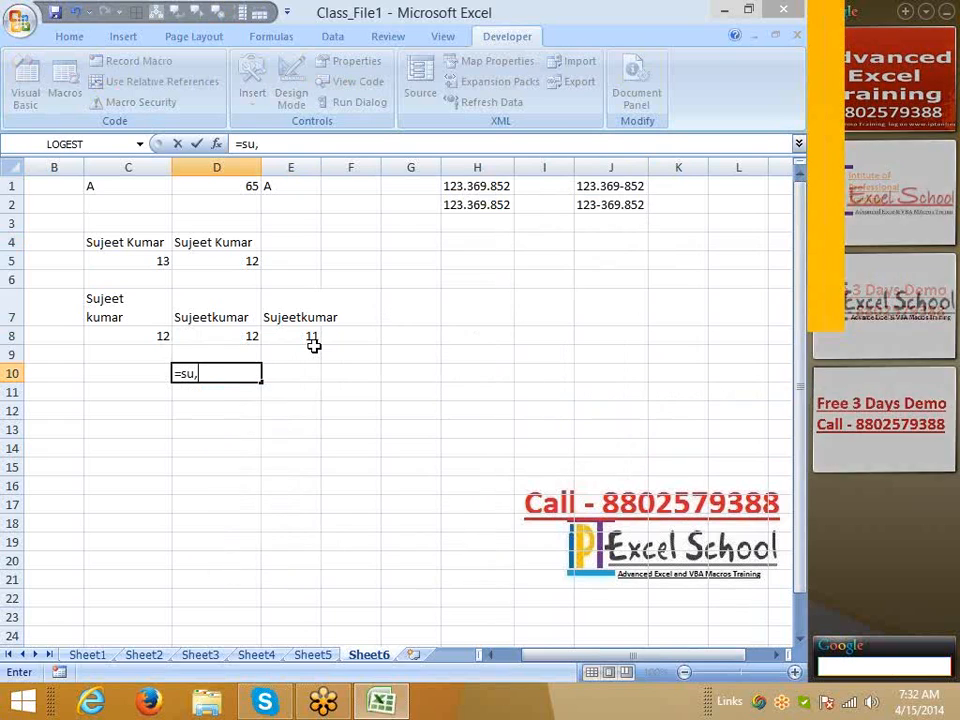
pyautogui.press('BackSpace')
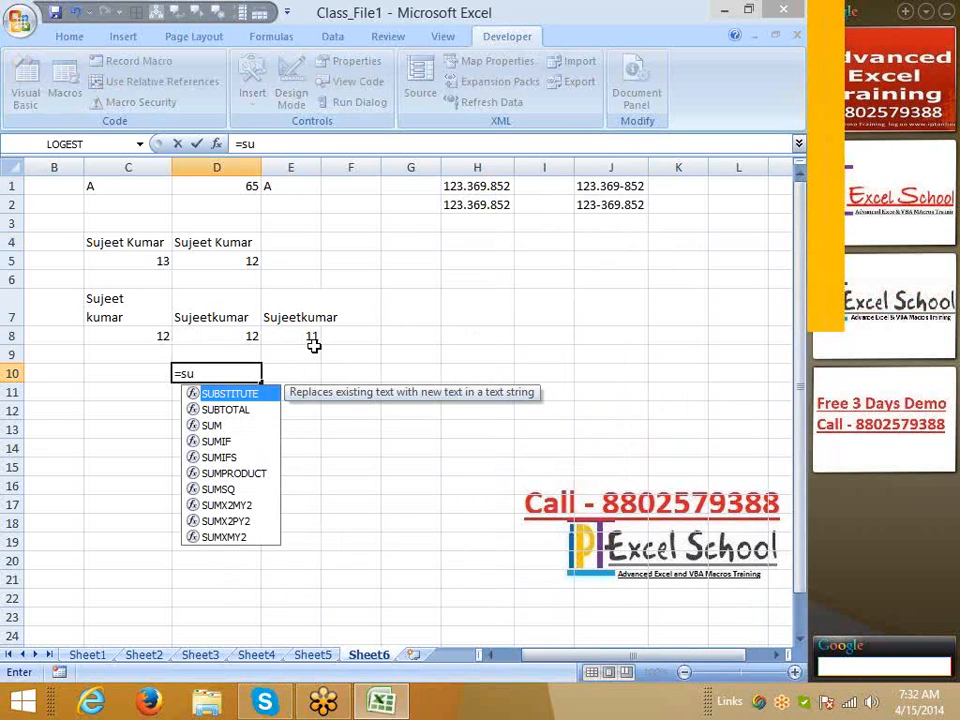
pyautogui.press('Tab')
pyautogui.press('Up')
pyautogui.press('Up')
pyautogui.press('Up')
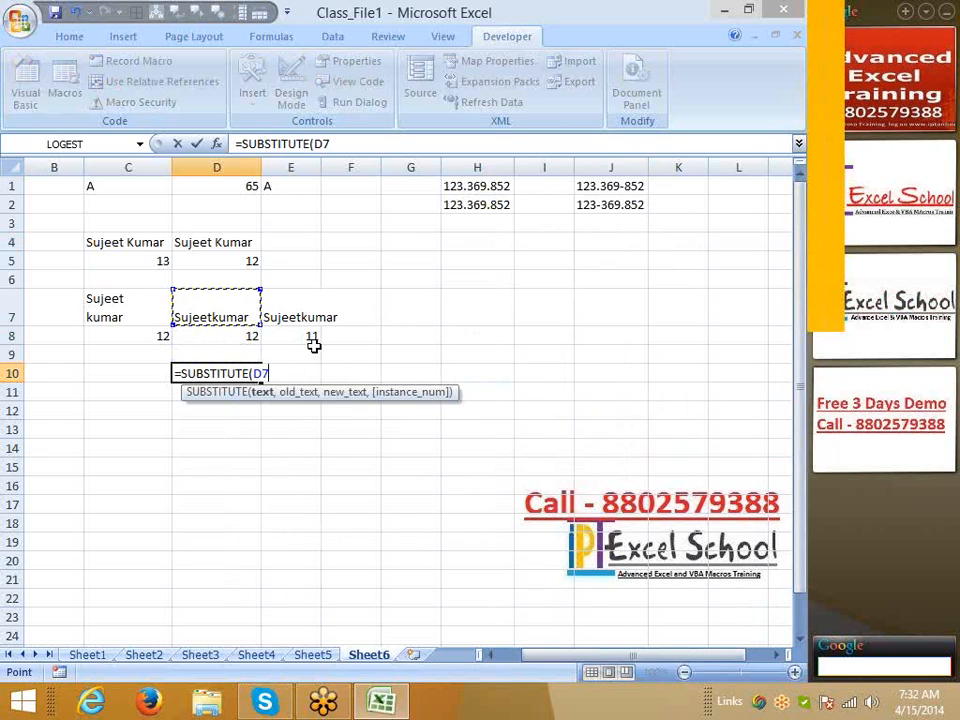
pyautogui.write(',')
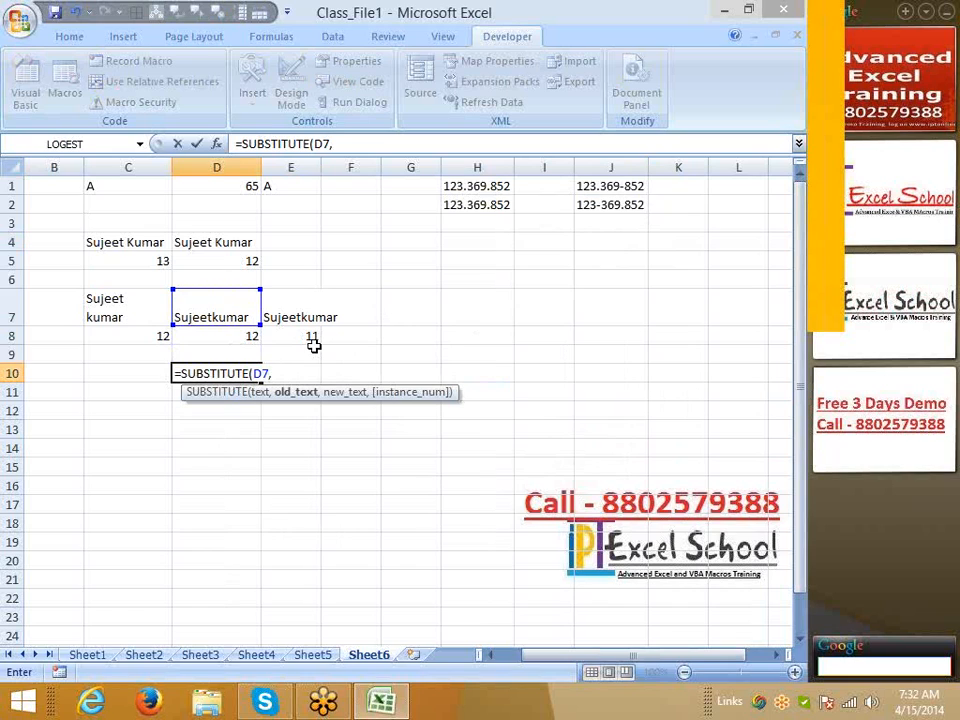
pyautogui.write('"')
pyautogui.hotkey('alt', 'Return')
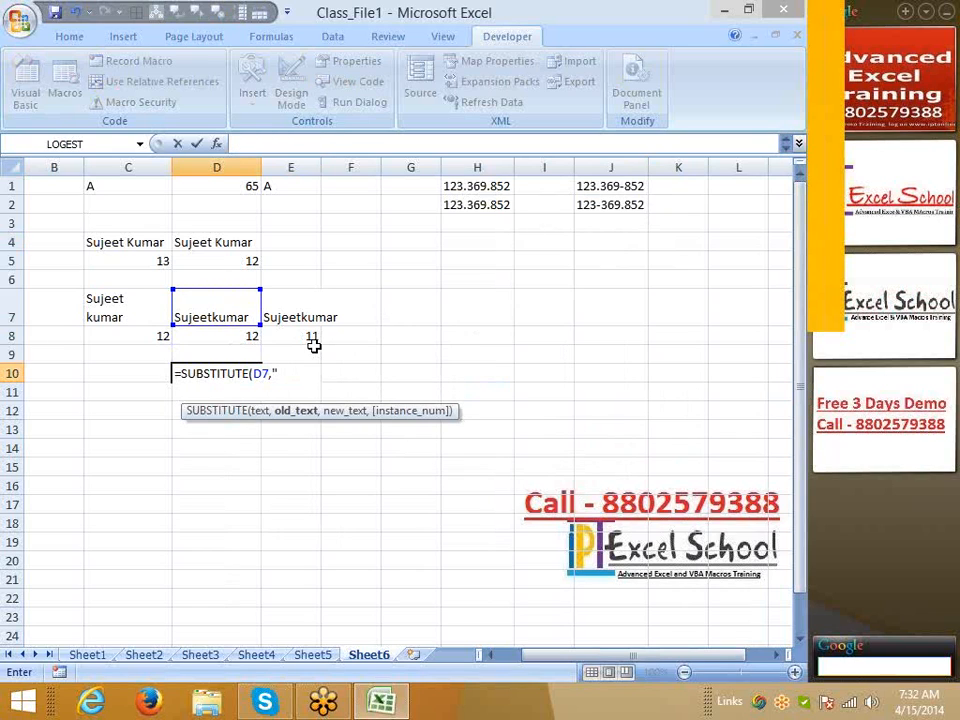
pyautogui.press('Escape')
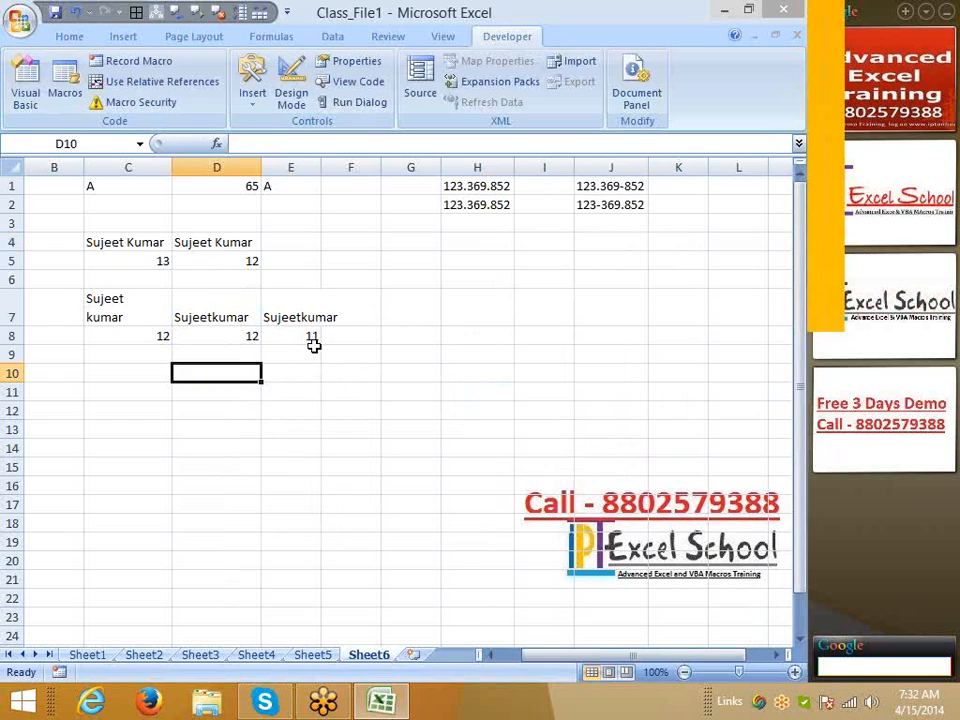
pyautogui.press('Up')
pyautogui.press('Up')
pyautogui.press('Up')
pyautogui.press('Up')
pyautogui.press('Up')
pyautogui.press('Up')
pyautogui.press('Up')
pyautogui.press('Up')
pyautogui.press('Up')
pyautogui.press('Right')
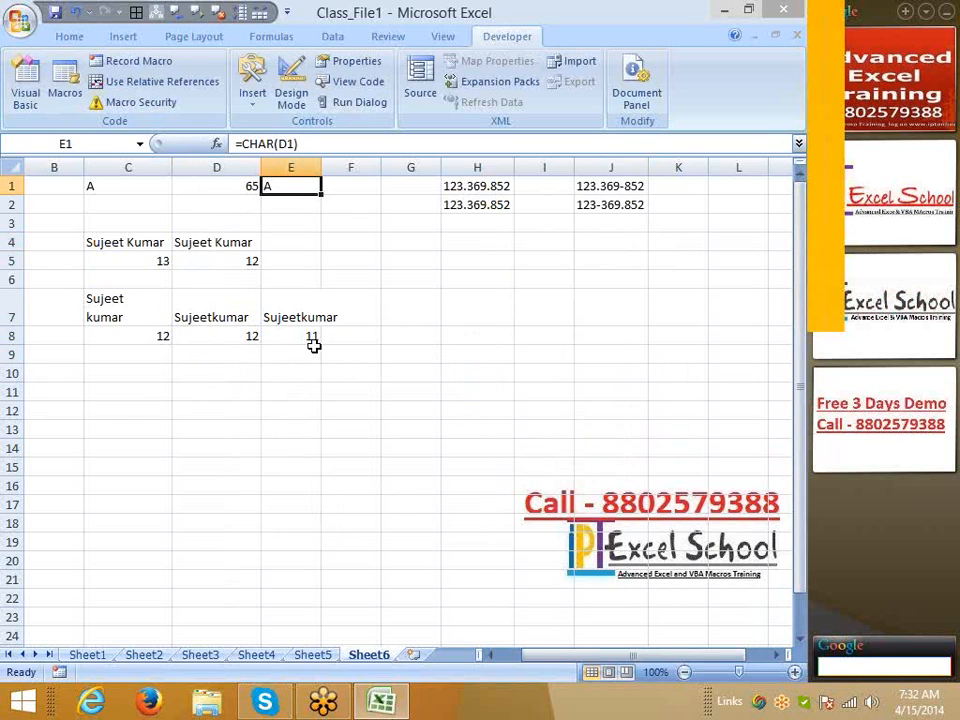
pyautogui.press('Left')
pyautogui.press('Down')
pyautogui.press('Down')
pyautogui.press('Down')
pyautogui.press('Down')
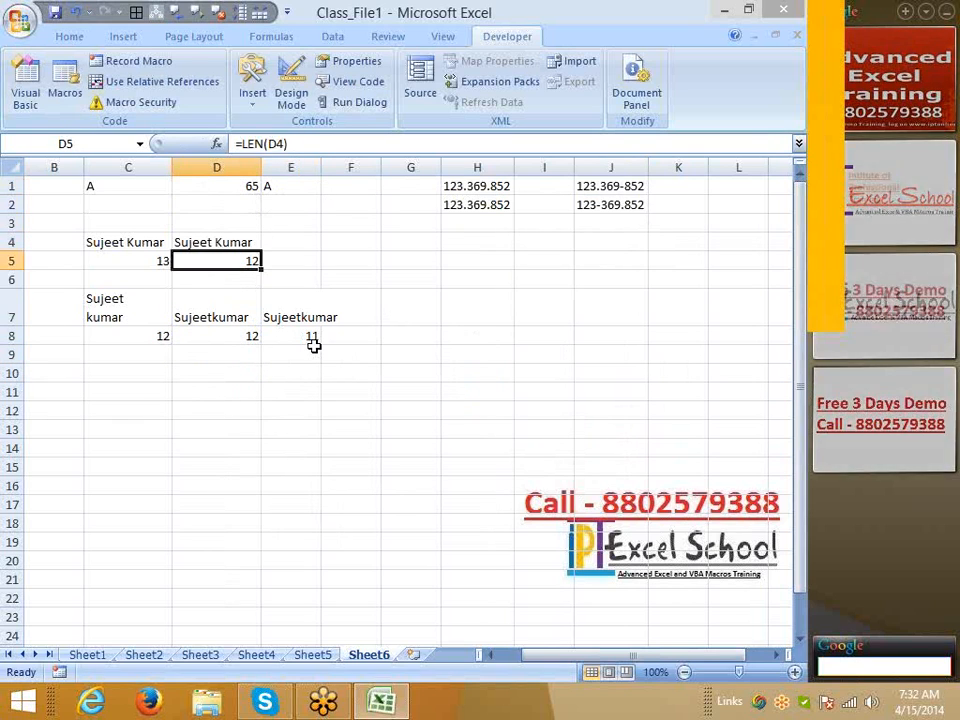
pyautogui.press('Left')
pyautogui.press('Down')
pyautogui.press('Down')
pyautogui.press('Down')
pyautogui.press('Down')
pyautogui.press('Down')
pyautogui.press('Down')
pyautogui.press('Down')
pyautogui.press('Down')
pyautogui.press('Down')
pyautogui.press('Left')
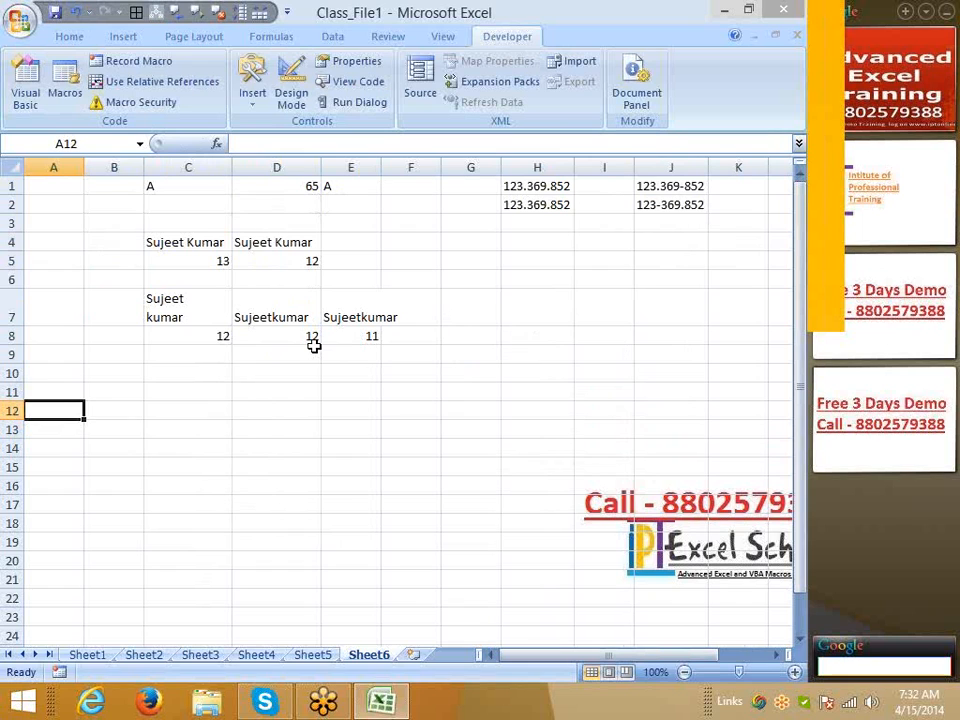
pyautogui.press('Right')
pyautogui.press('Right')
pyautogui.press('Right')
pyautogui.press('Right')
pyautogui.press('Right')
pyautogui.press('Right')
pyautogui.press('Right')
pyautogui.press('Right')
pyautogui.press('Right')
pyautogui.press('Right')
pyautogui.press('Right')
pyautogui.press('Right')
pyautogui.press('Right')
pyautogui.press('Right')
pyautogui.press('Right')
pyautogui.press('Left')
pyautogui.press('Left')
pyautogui.press('Left')
pyautogui.press('Left')
pyautogui.press('Left')
pyautogui.press('Left')
pyautogui.press('Left')
pyautogui.press('Left')
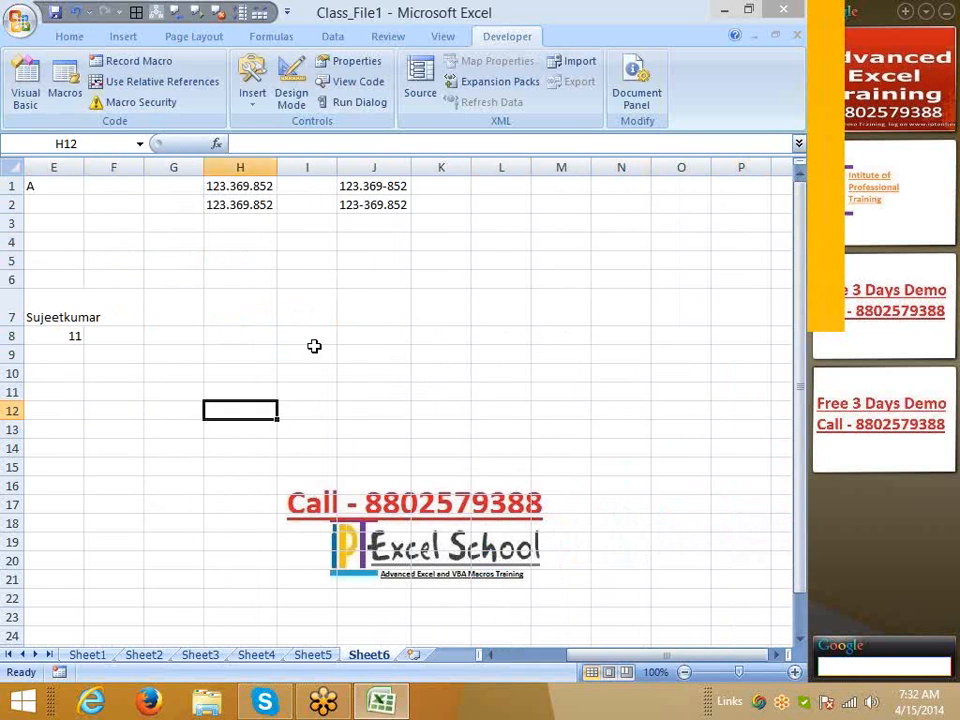
pyautogui.press('Left')
pyautogui.press('Left')
pyautogui.press('Left')
pyautogui.press('Left')
pyautogui.press('Left')
pyautogui.press('Left')
pyautogui.press('Right')
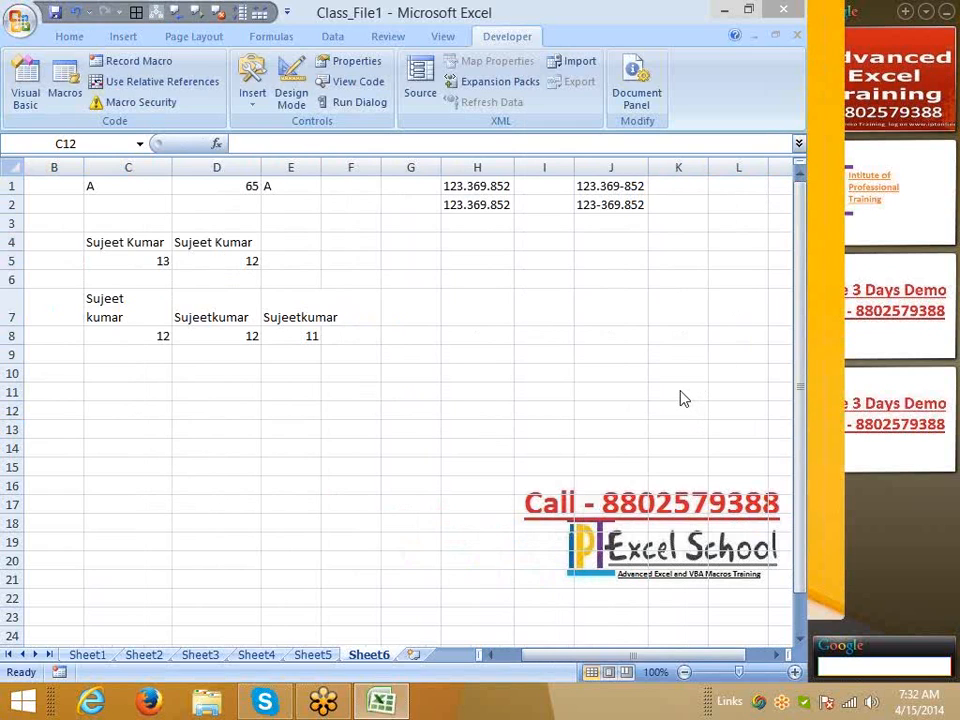
pyautogui.rightClick(688, 655)
pyautogui.click(687, 651)
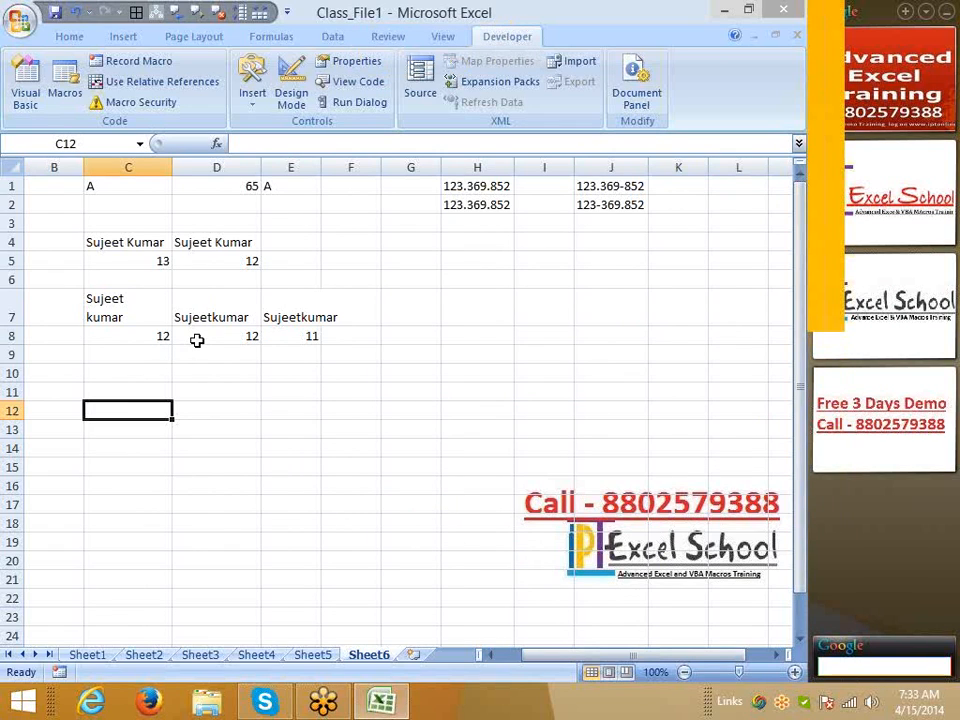
# Enter a lone line break (Alt+Enter) in cell C11
pyautogui.press('Up')
pyautogui.press('F2')
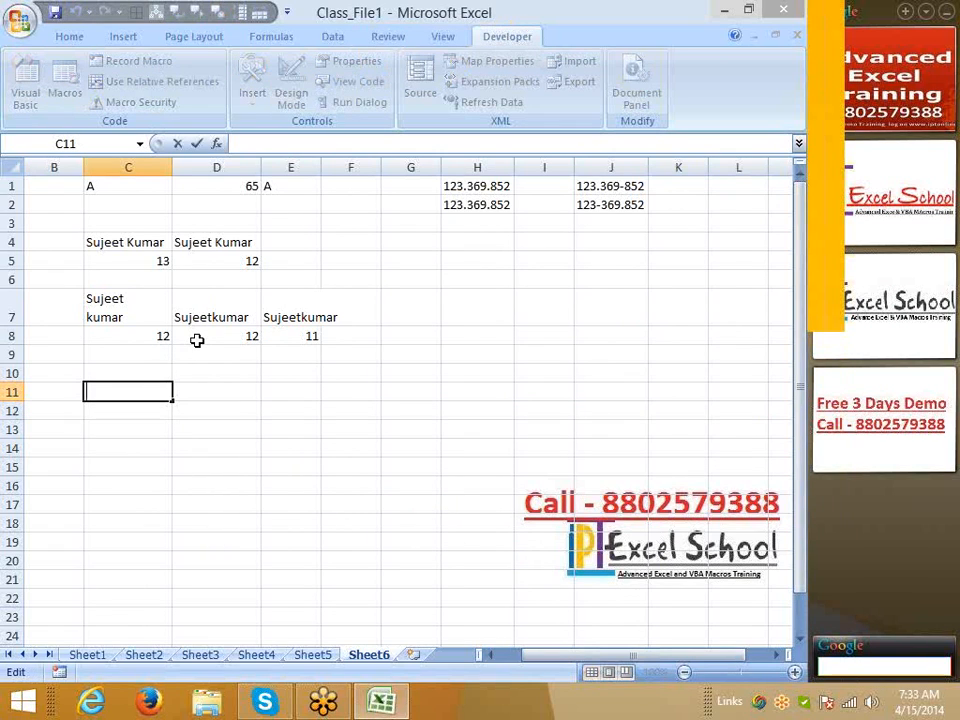
pyautogui.hotkey('alt', 'Return')
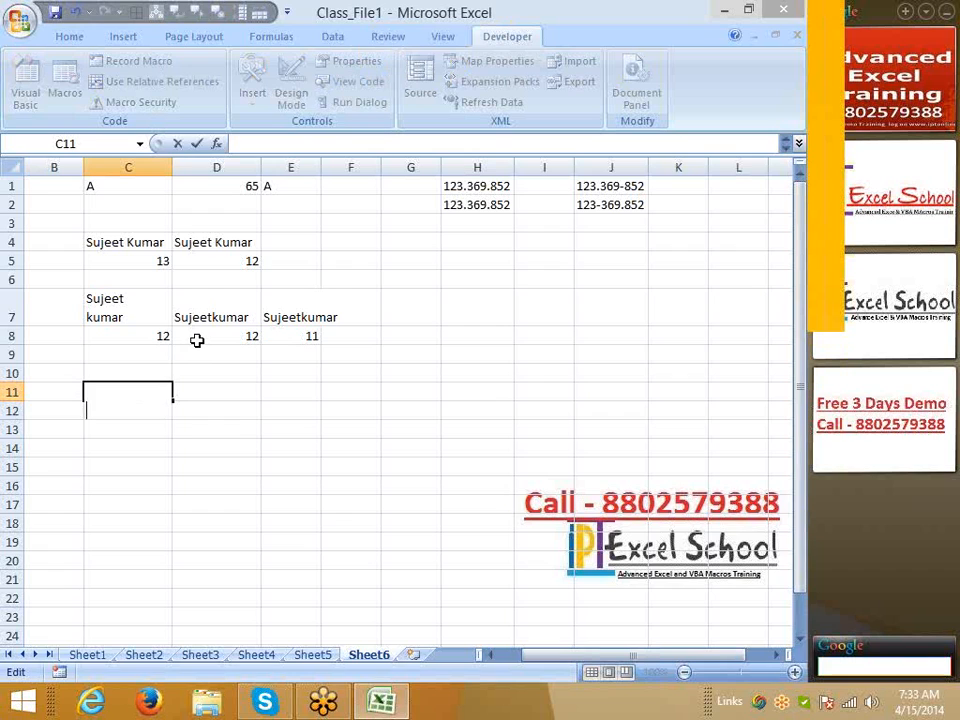
pyautogui.press('Return')
# Enter =CODE(C11) in D11, which returns 10
pyautogui.press('Up')
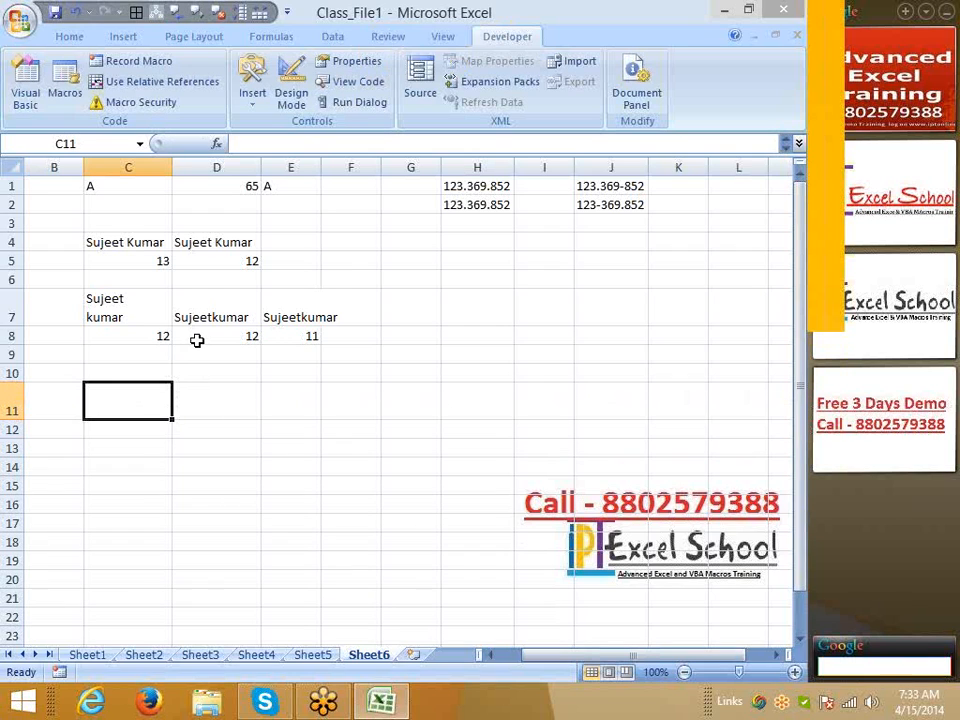
pyautogui.press('Right')
pyautogui.write('=ch')
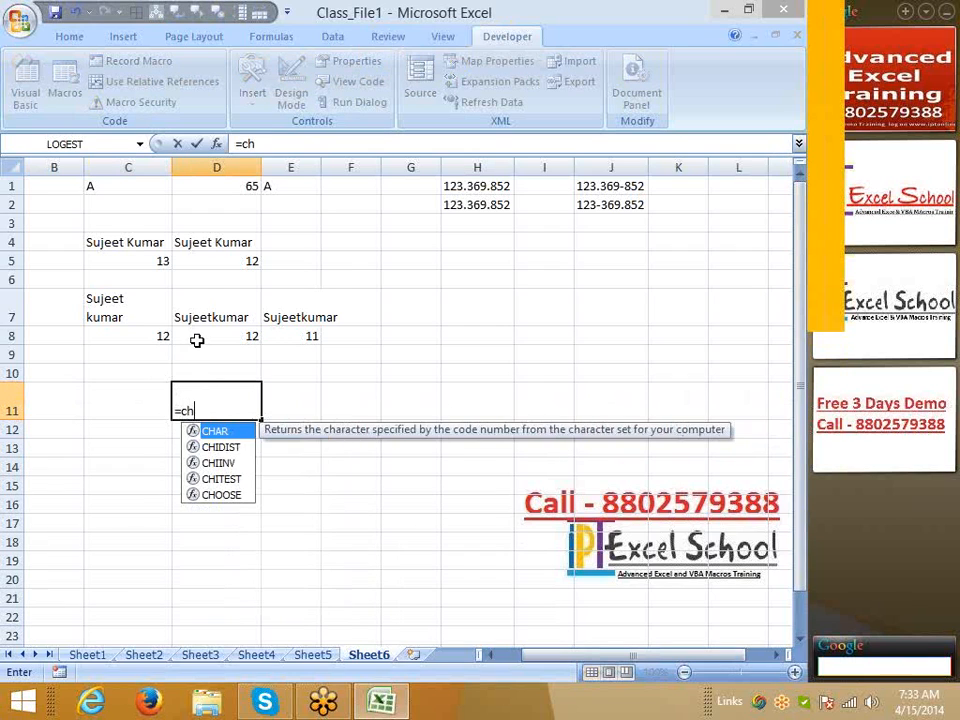
pyautogui.press('BackSpace')
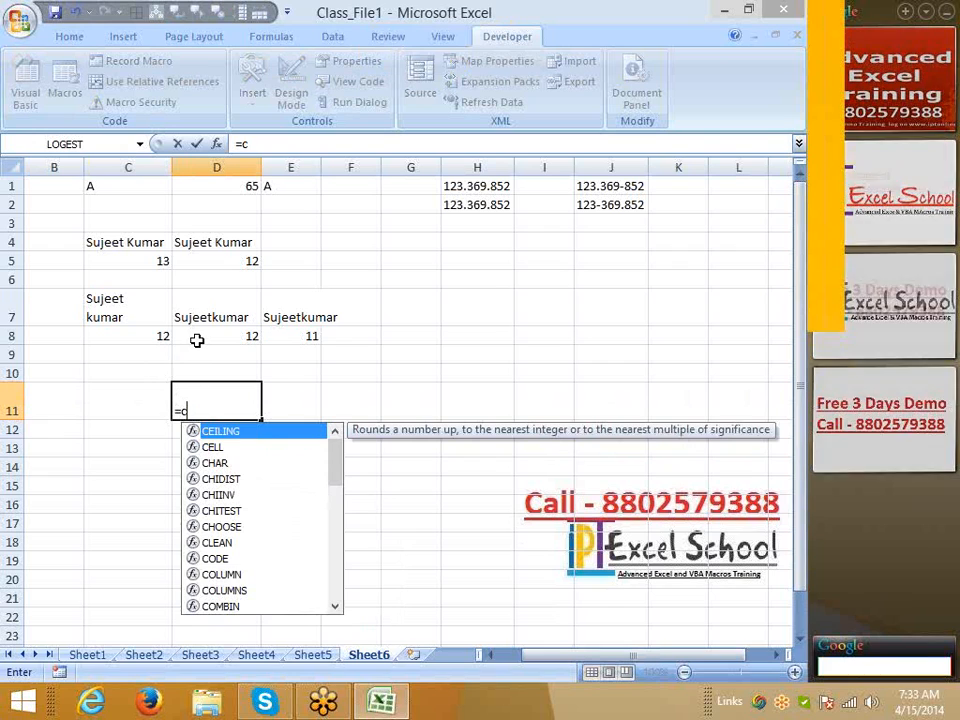
pyautogui.write('od')
pyautogui.press('Tab')
pyautogui.press('Left')
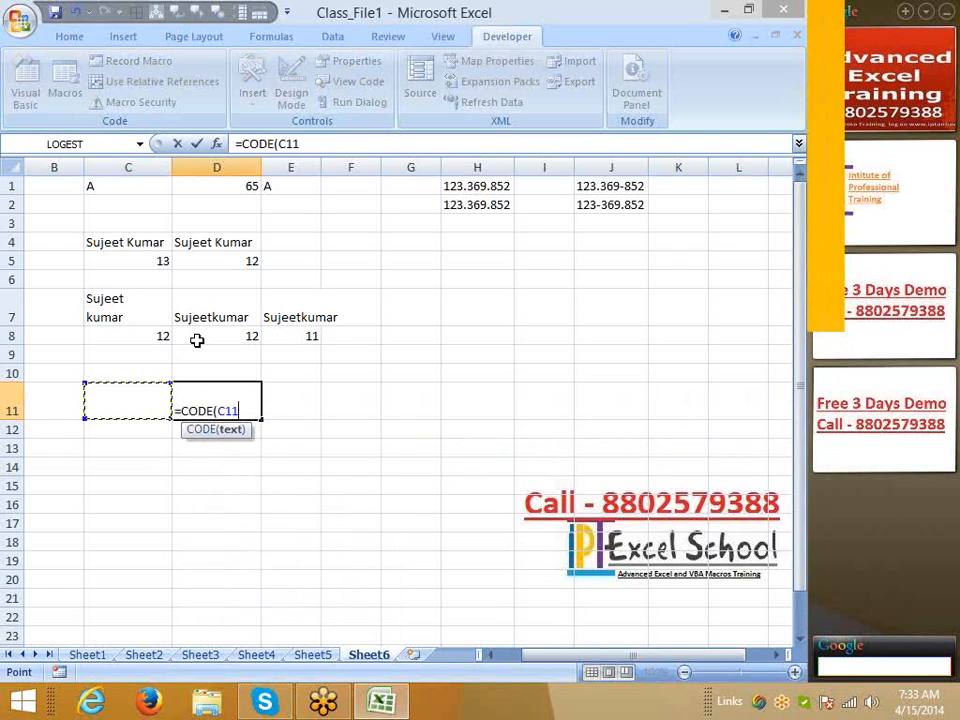
pyautogui.press('Return')
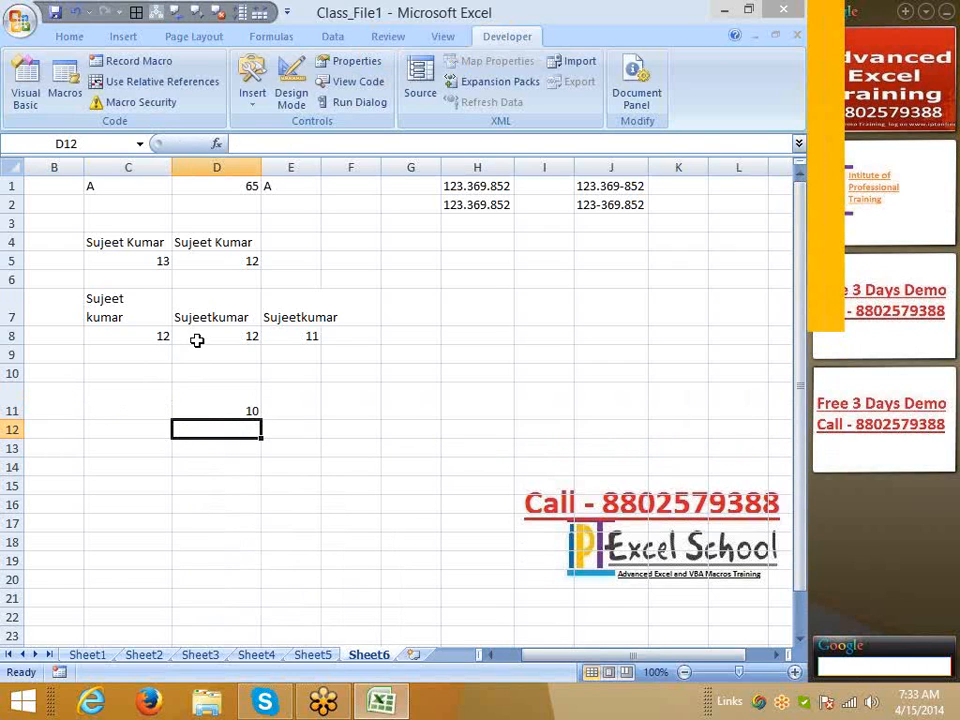
# Enter =CHAR(10) in E11
pyautogui.press('Right')
pyautogui.press('Up')
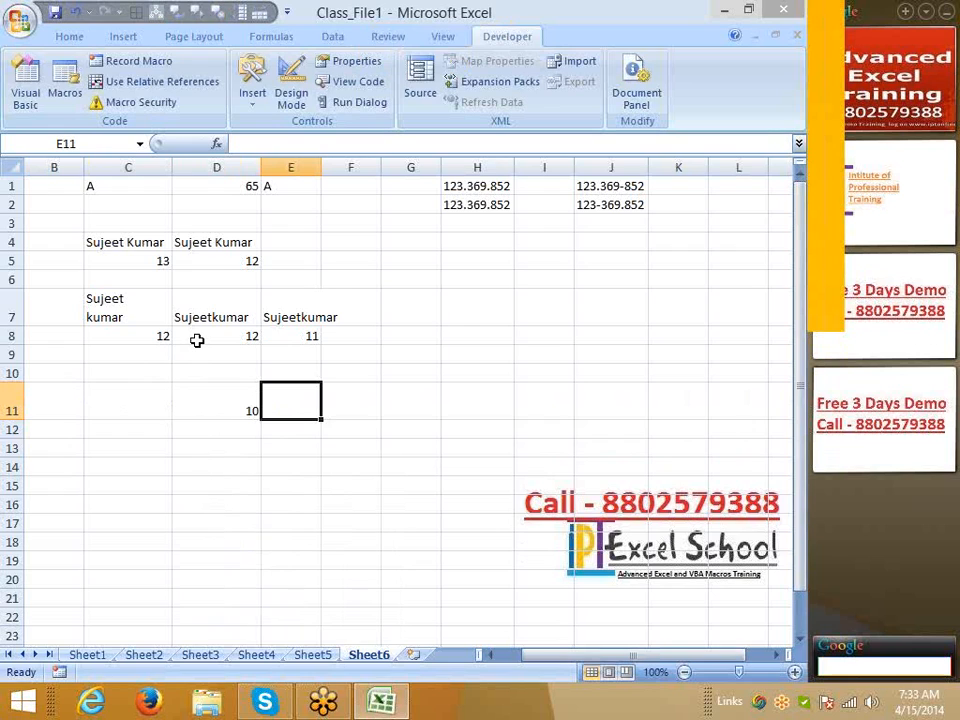
pyautogui.write('=ch')
pyautogui.press('Tab')
pyautogui.write('1')
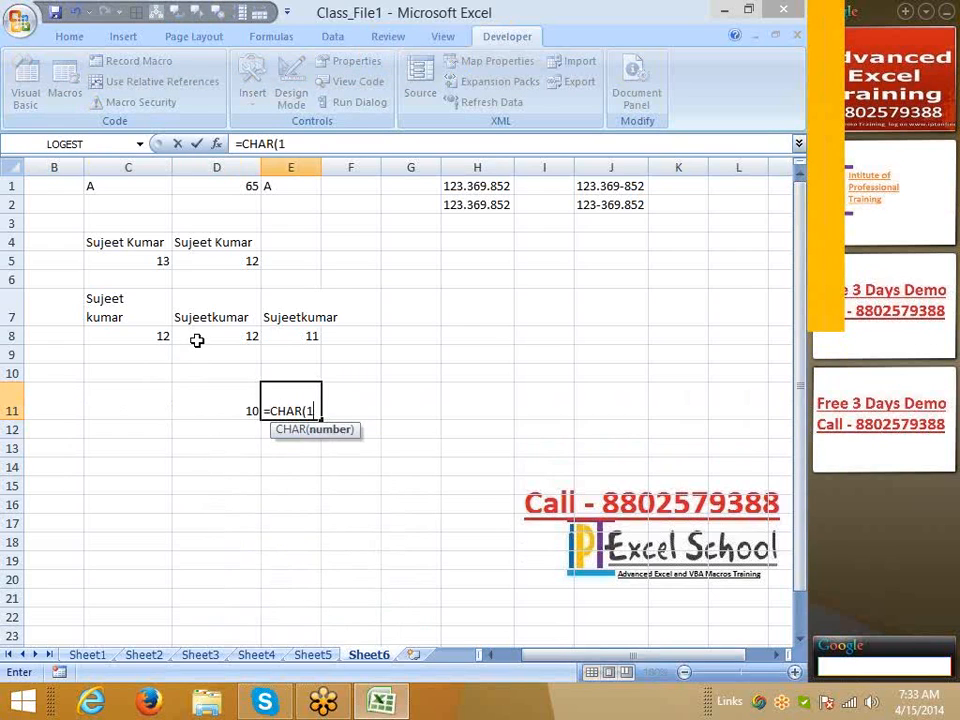
pyautogui.write('0')
pyautogui.press('Return')
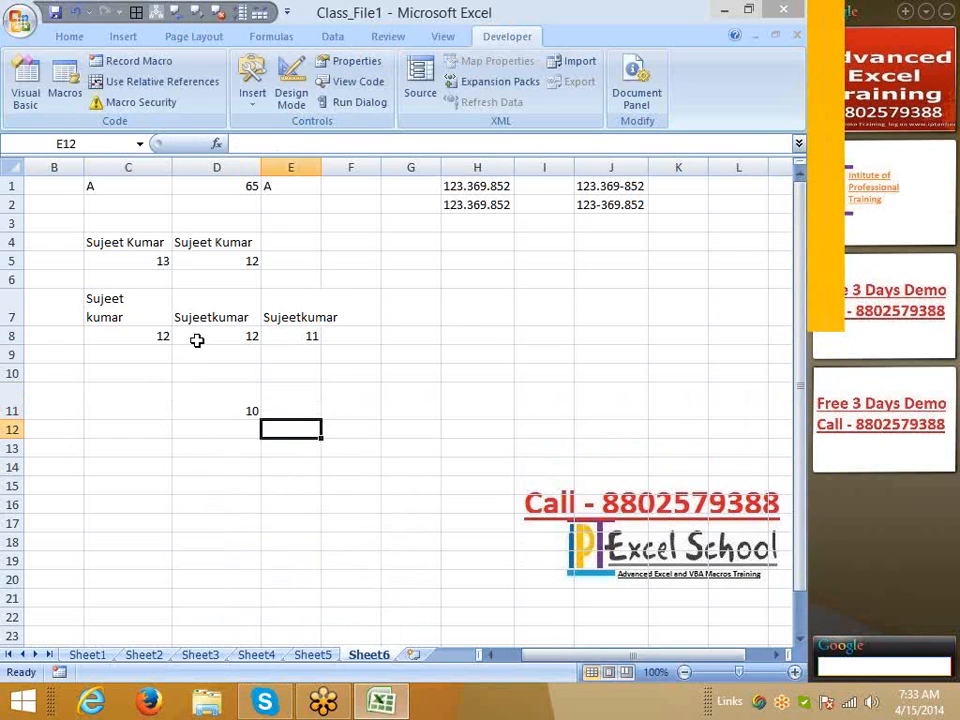
# Enter =C11=E11 in E13, returning TRUE, and review the D11 and E11 formulas
pyautogui.press('Up')
pyautogui.press('Left')
pyautogui.press('Left')
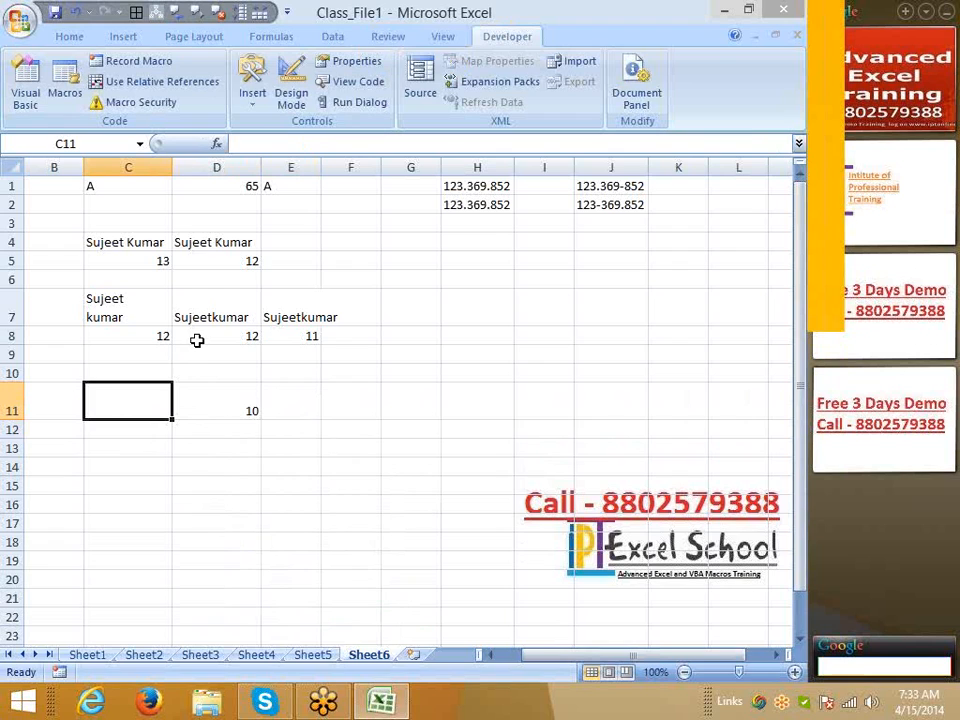
pyautogui.press('Right')
pyautogui.press('Right')
pyautogui.press('Down')
pyautogui.press('Down')
pyautogui.write('=')
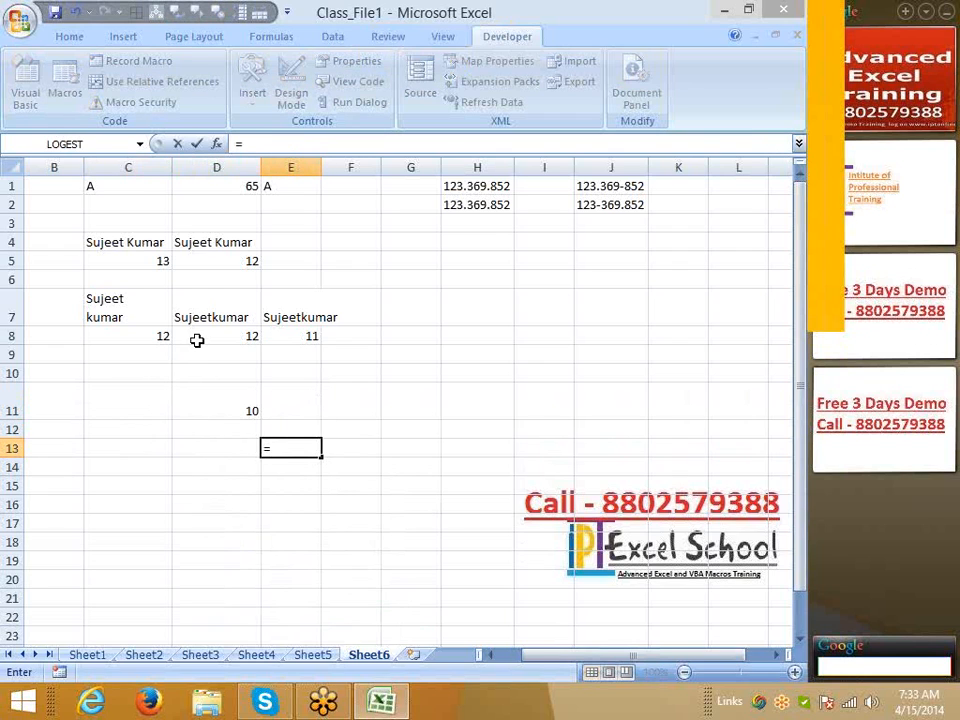
pyautogui.press('Left')
pyautogui.press('Left')
pyautogui.press('Up')
pyautogui.press('Up')
pyautogui.write('=')
pyautogui.press('Up')
pyautogui.press('Up')
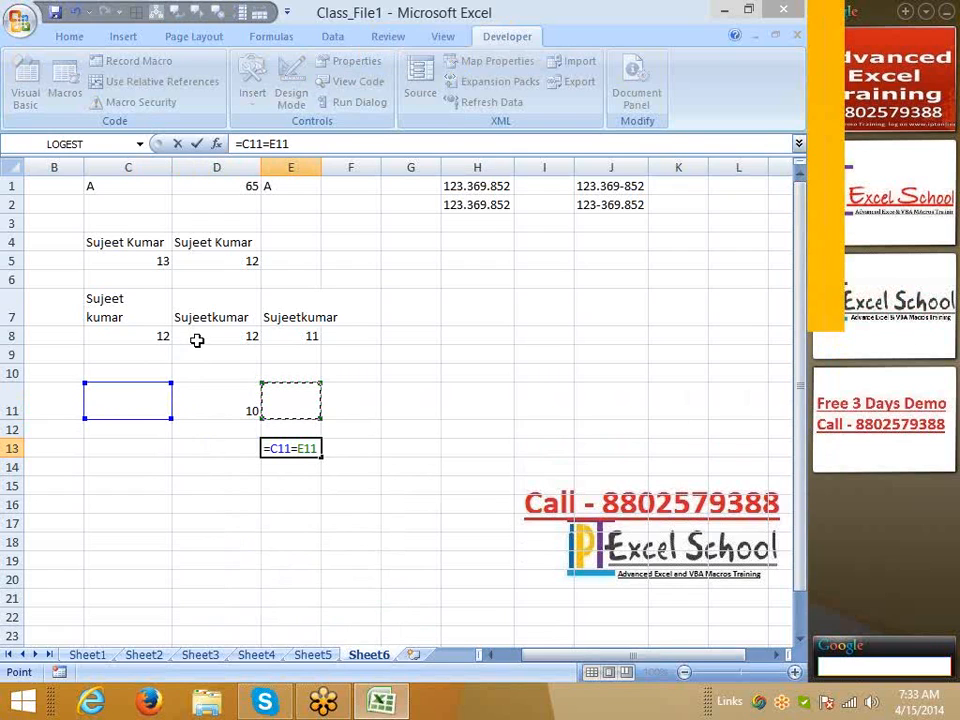
pyautogui.hotkey('shift', 'Return')
pyautogui.press('Up')
pyautogui.press('Left')
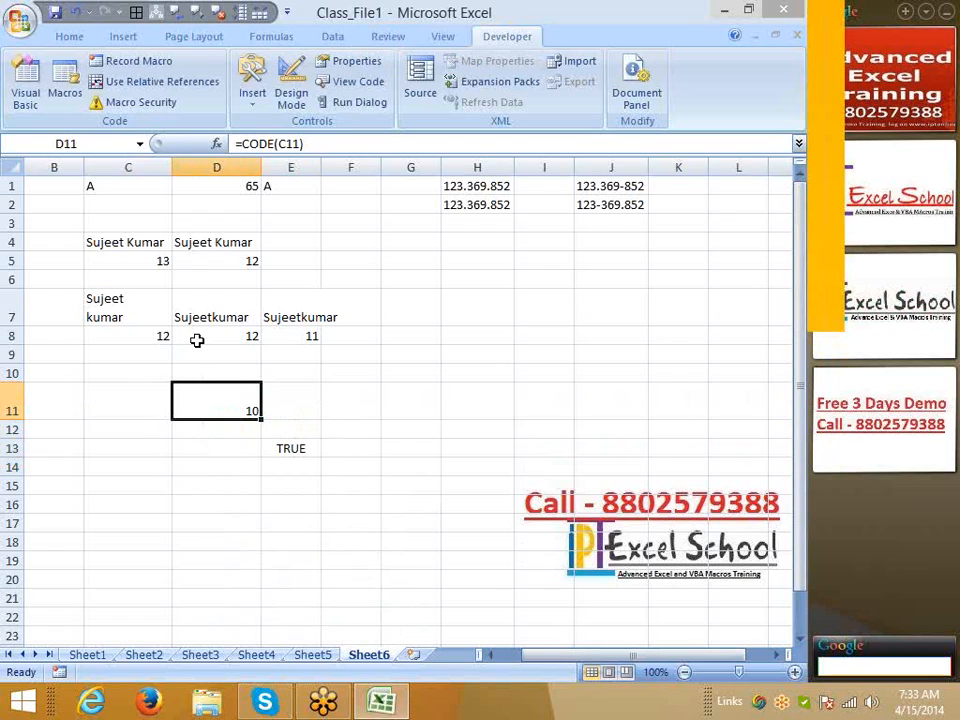
pyautogui.press('Right')
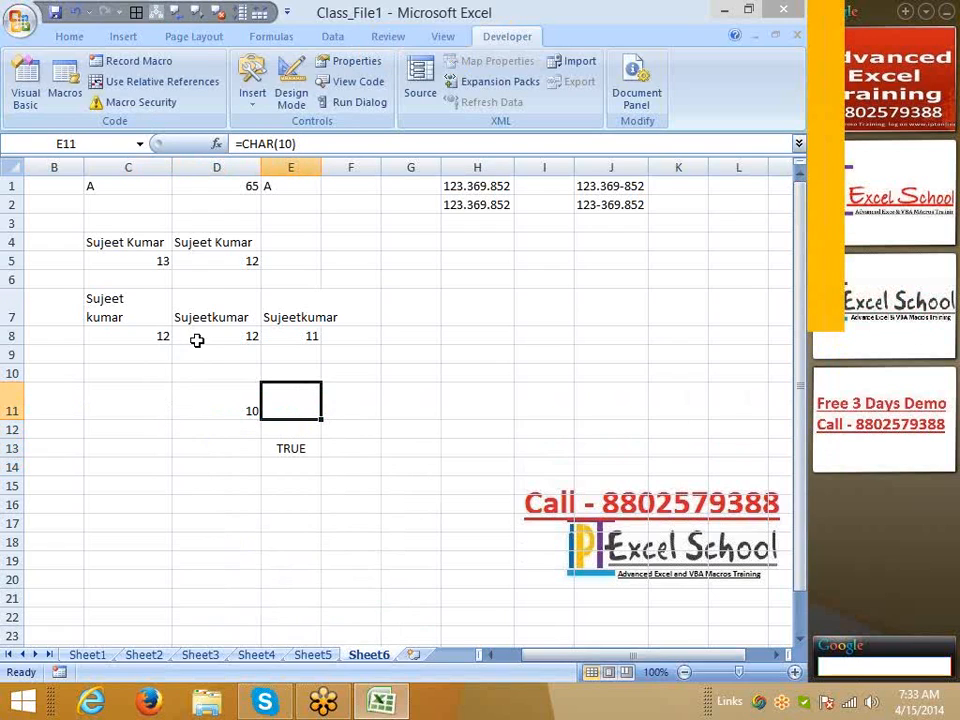
pyautogui.press('Up')
pyautogui.press('Up')
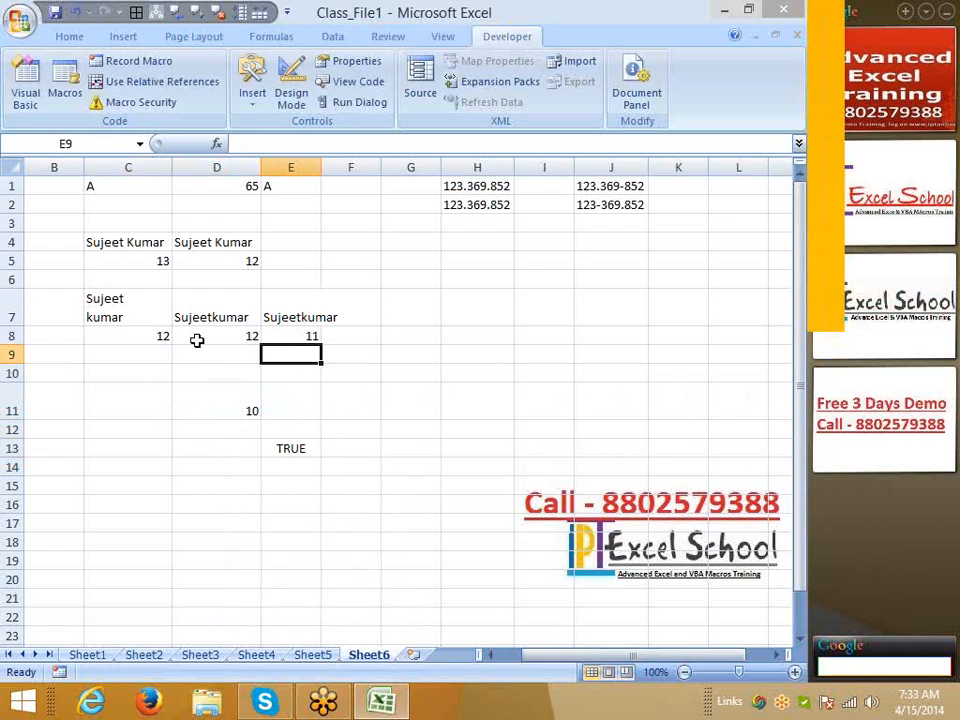
# Enter =SUBSTITUTE(D7,CHAR(10)," ") in D9, accepting the parenthesis fix, turning the line break into a space
pyautogui.press('Right')
pyautogui.press('Left')
pyautogui.press('Left')
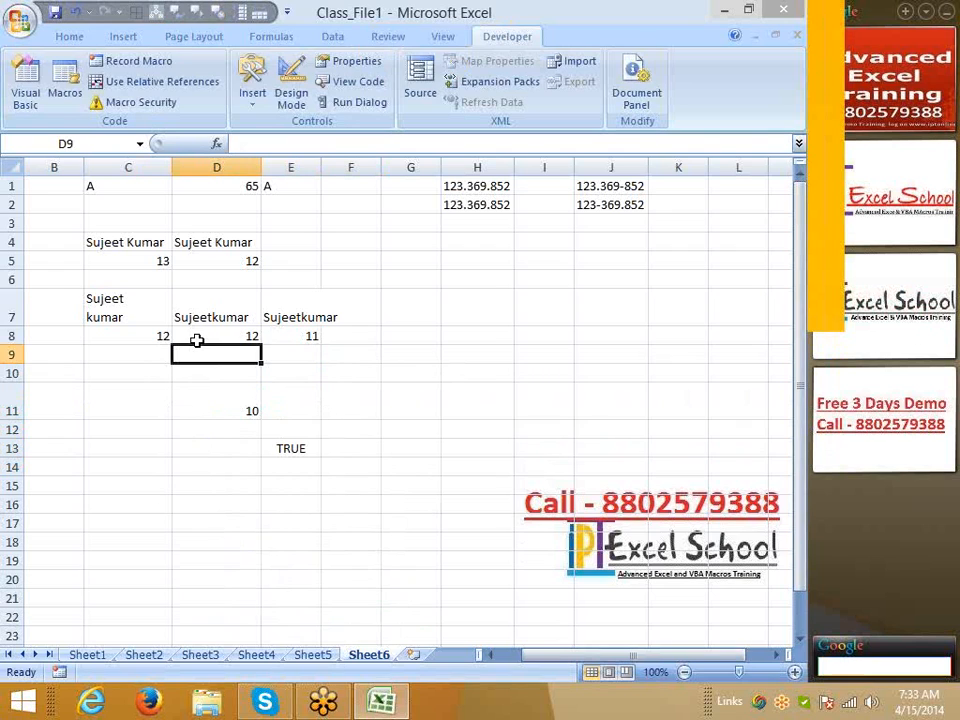
pyautogui.write('=sub')
pyautogui.press('Tab')
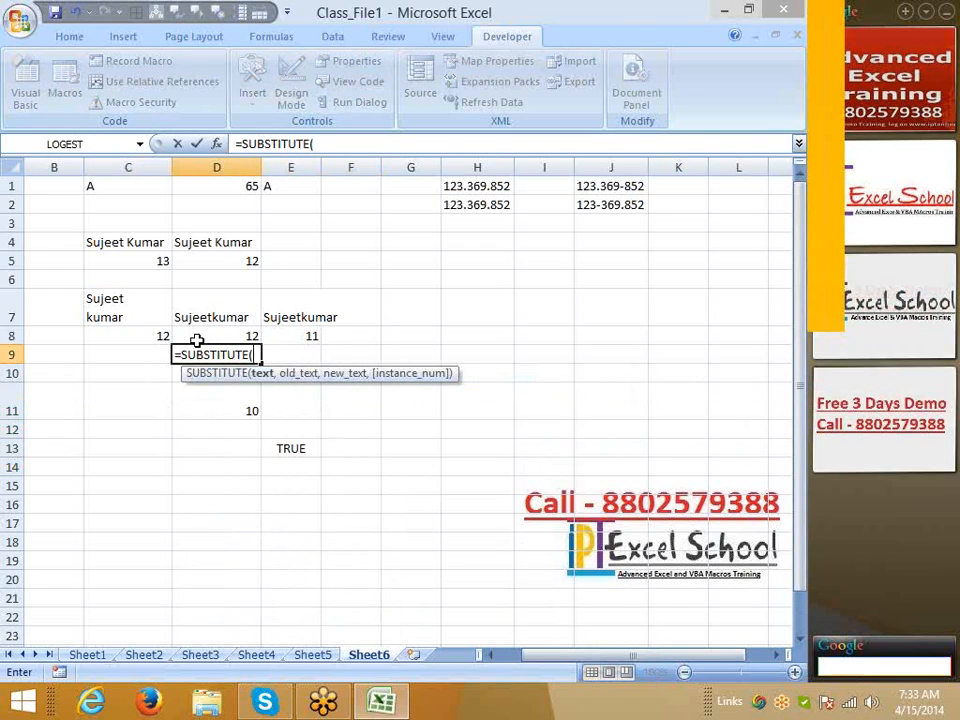
pyautogui.press('Up')
pyautogui.press('Up')
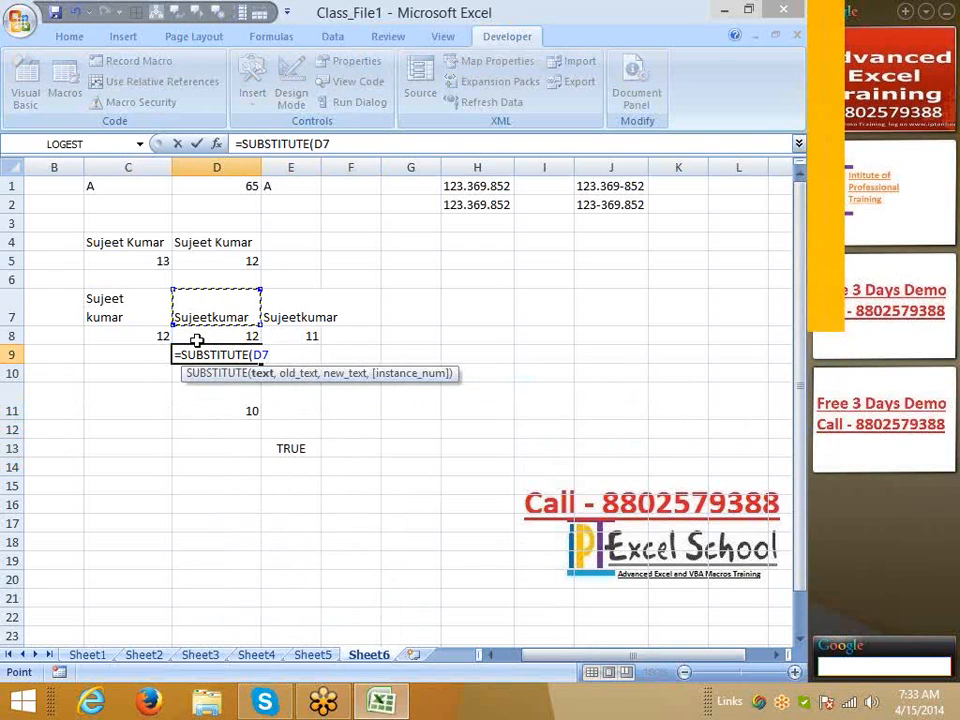
pyautogui.write(',CHAR(')
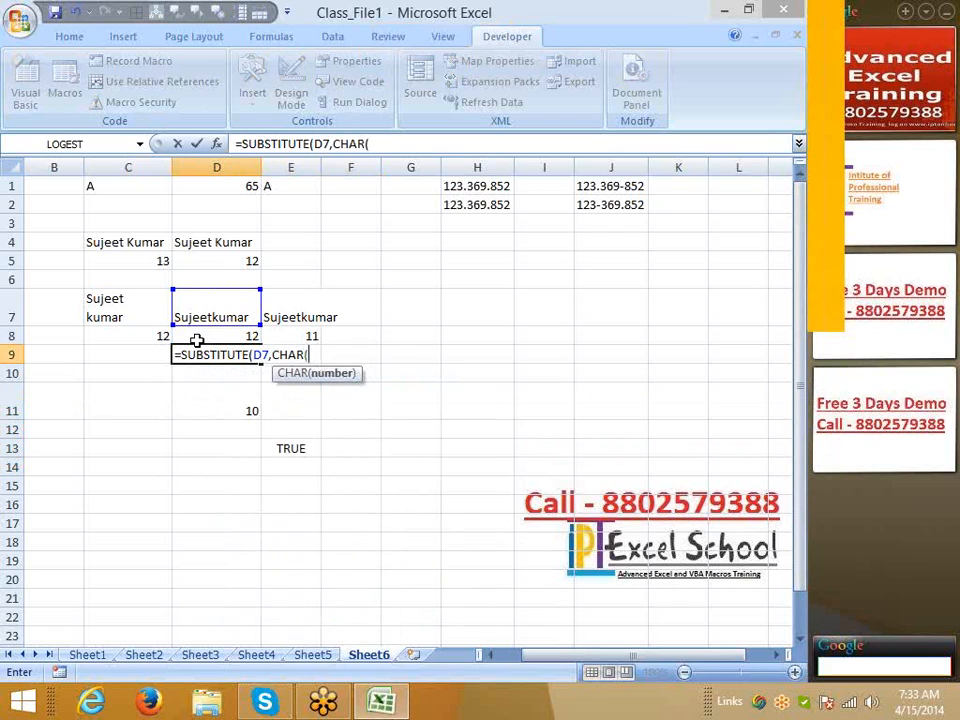
pyautogui.write('10)')
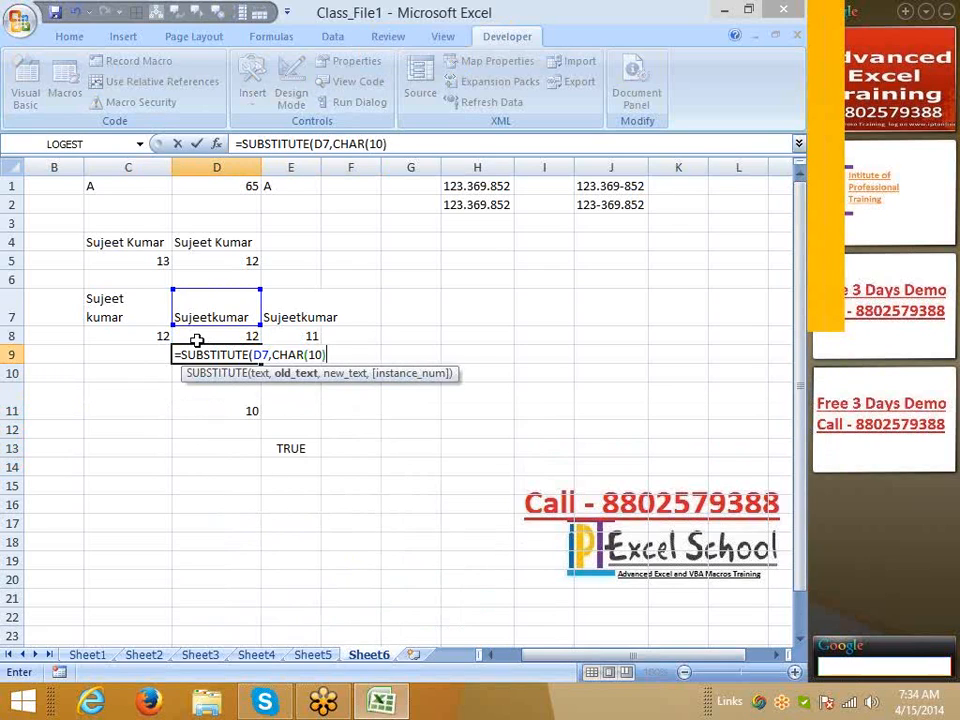
pyautogui.write(',')
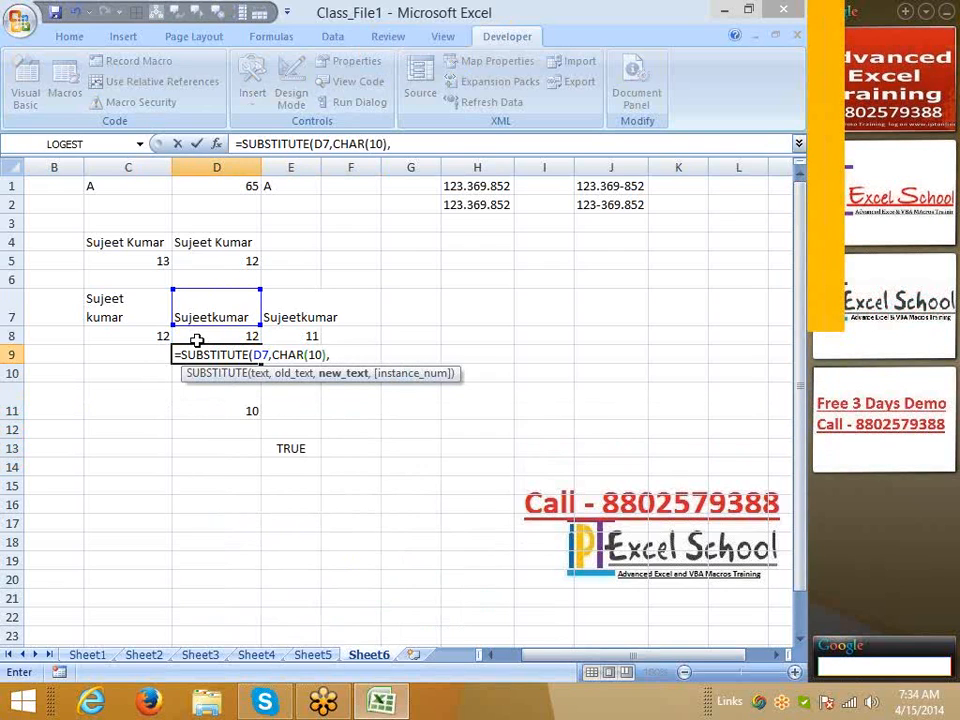
pyautogui.write('" "')
pyautogui.press('Return')
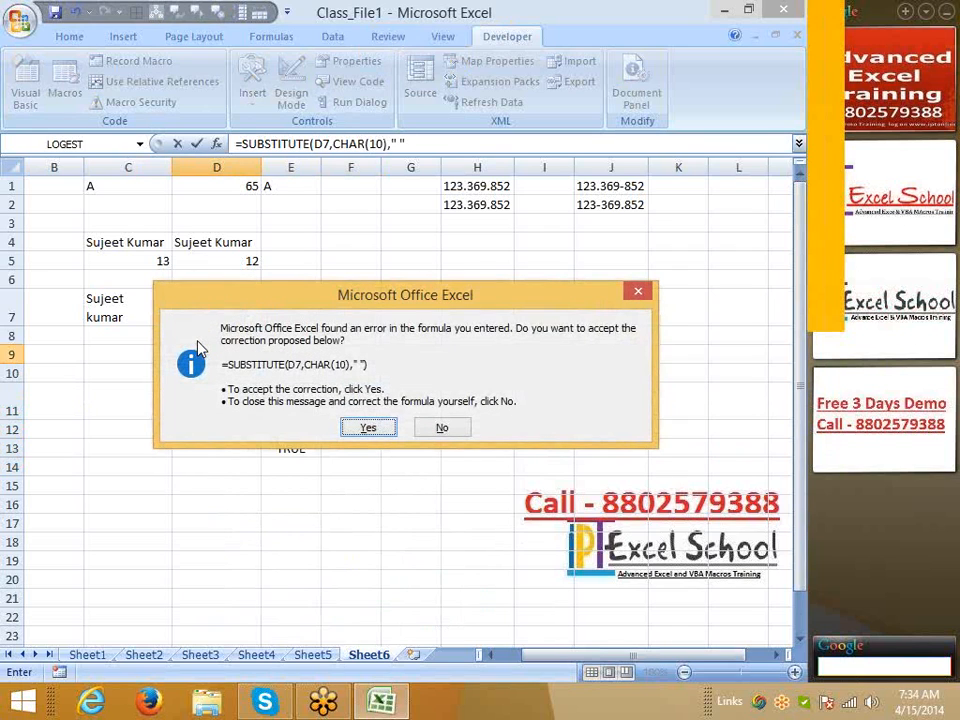
pyautogui.press('Return')
pyautogui.press('Up')
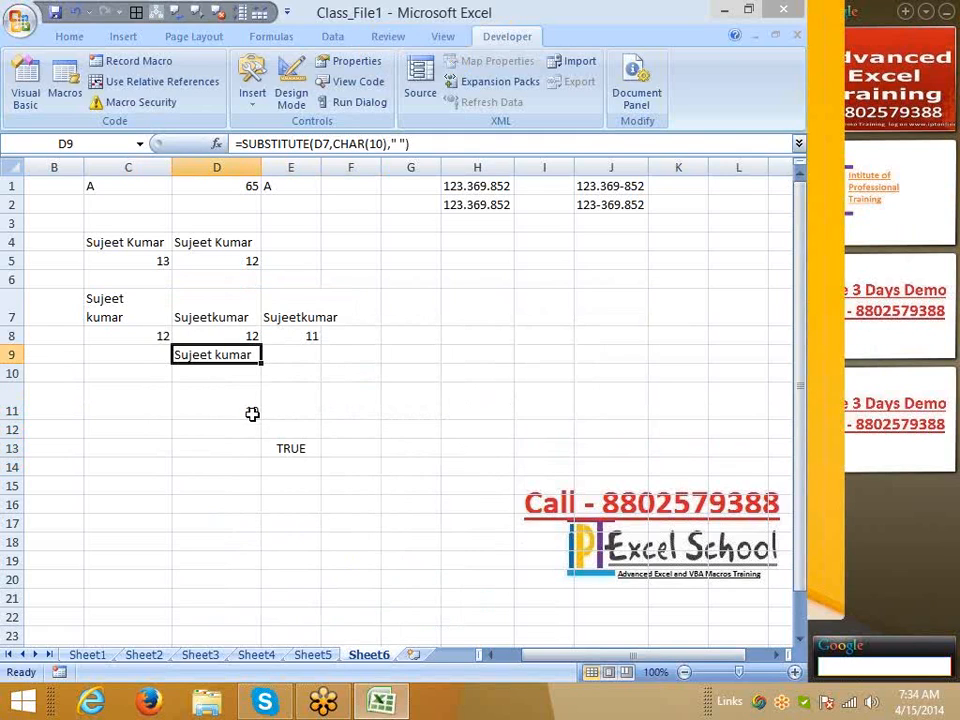
# Recheck the TRUE comparison in E13 and scroll the sheet down to row 17
pyautogui.click(283, 448)
pyautogui.click(253, 465)
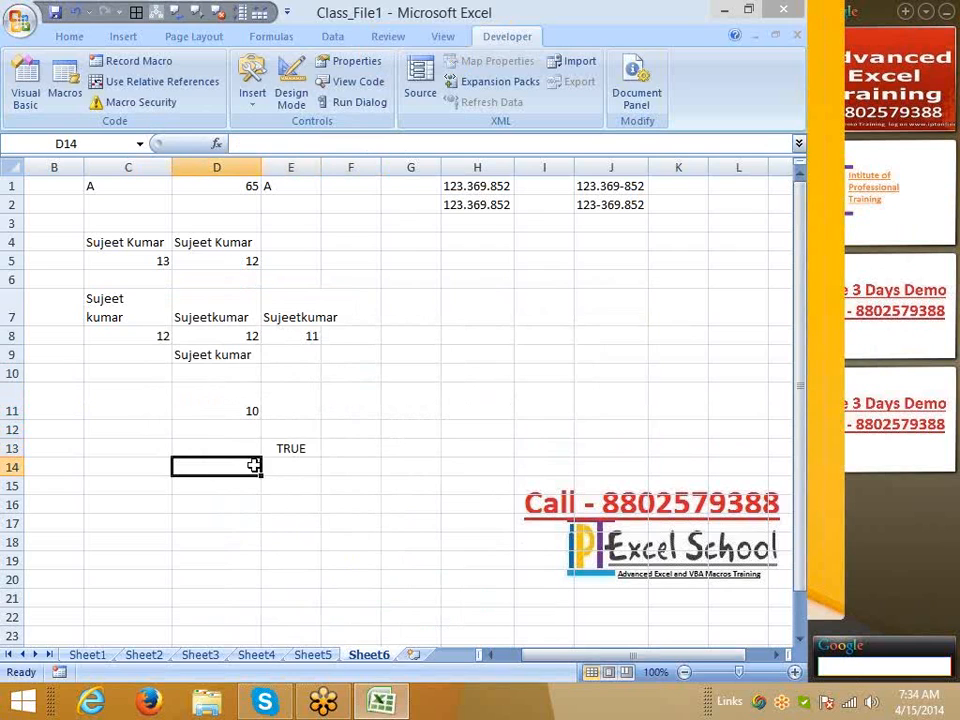
pyautogui.click(279, 453)
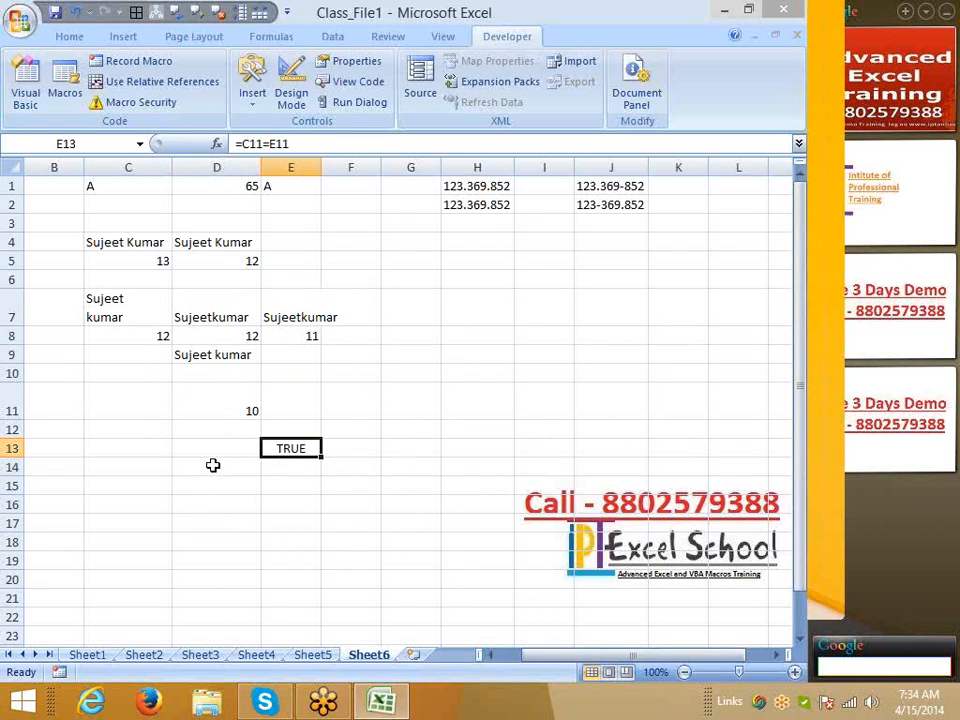
pyautogui.click(212, 465)
pyautogui.scroll(-1, 213, 465)
pyautogui.scroll(-1, 213, 465)
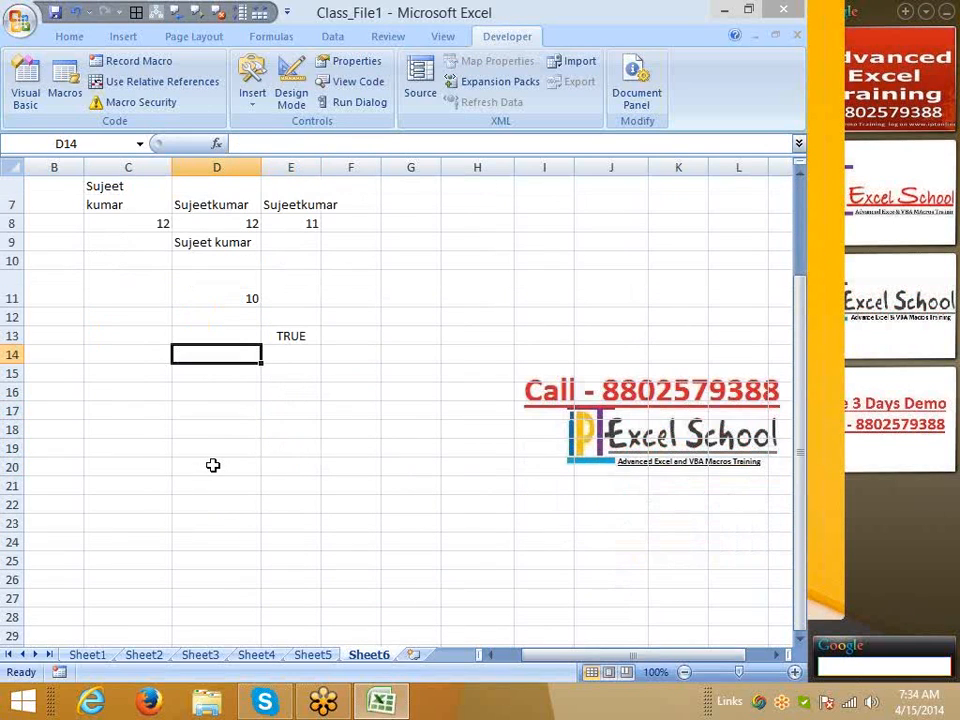
pyautogui.scroll(-1, 213, 465)
pyautogui.scroll(3, 237, 435)
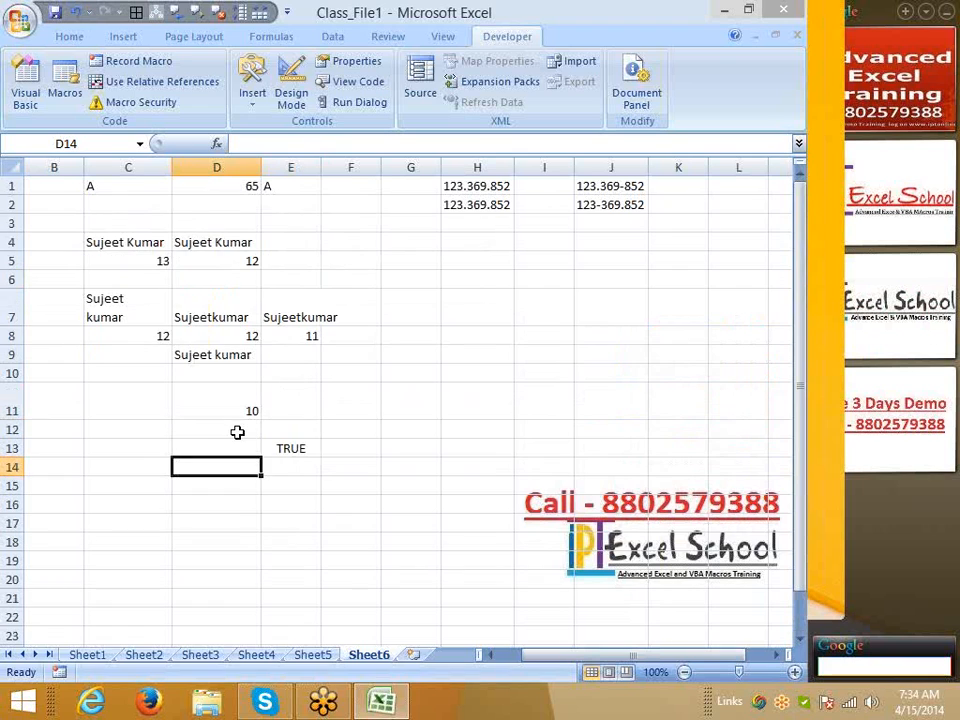
pyautogui.scroll(-5, 189, 429)
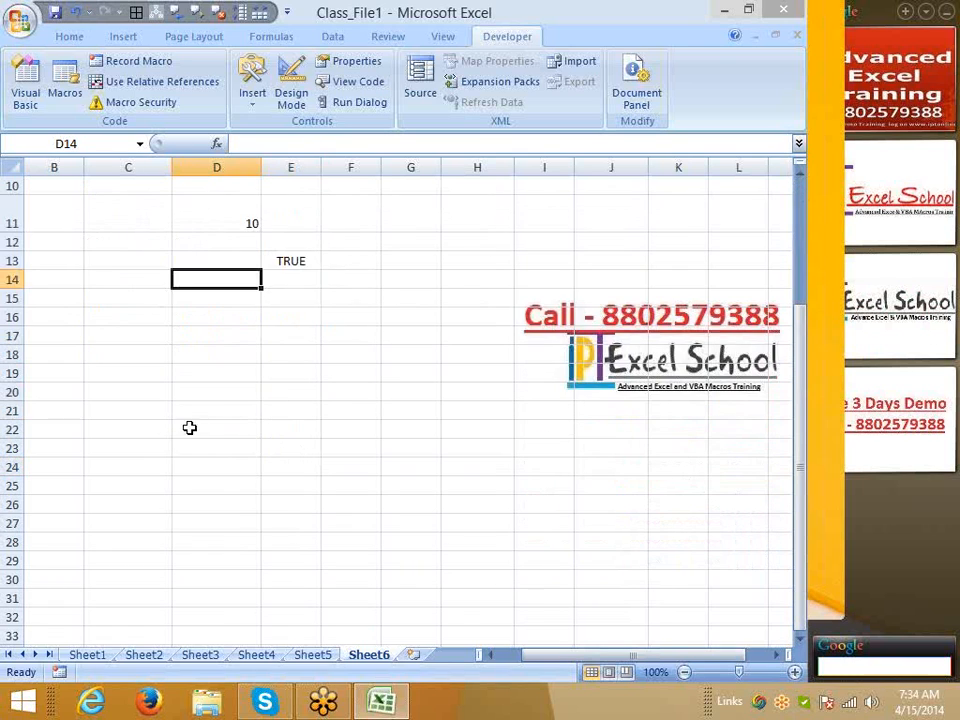
pyautogui.scroll(2, 171, 426)
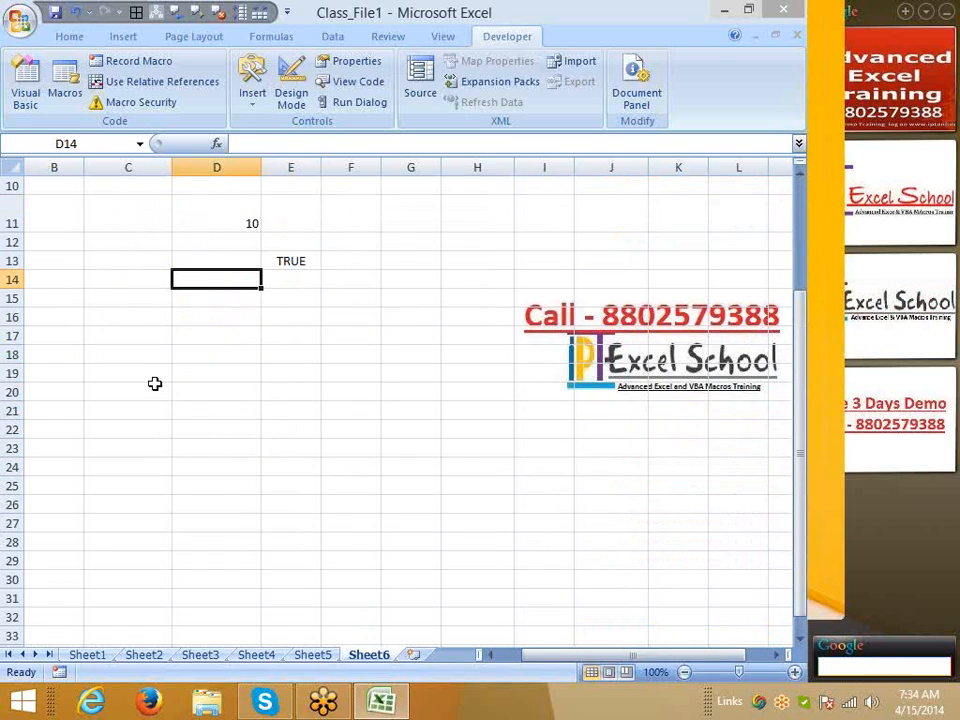
pyautogui.hotkey('ctrl', 'n')
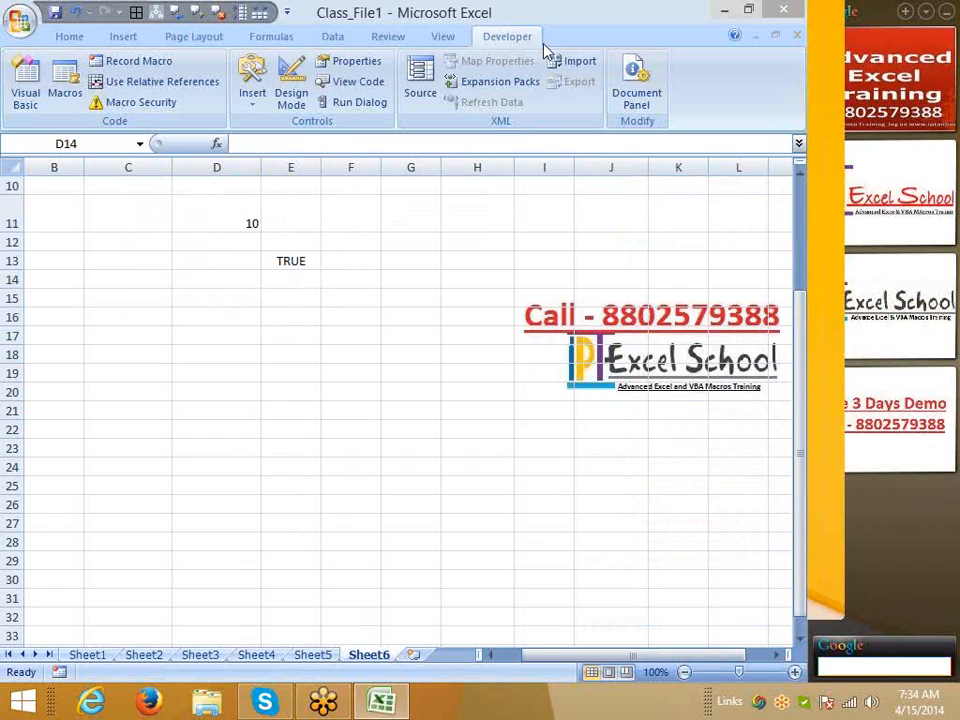
# Type a sample first name in C17 and enter =UPPER(C17) in D17
pyautogui.click(144, 336)
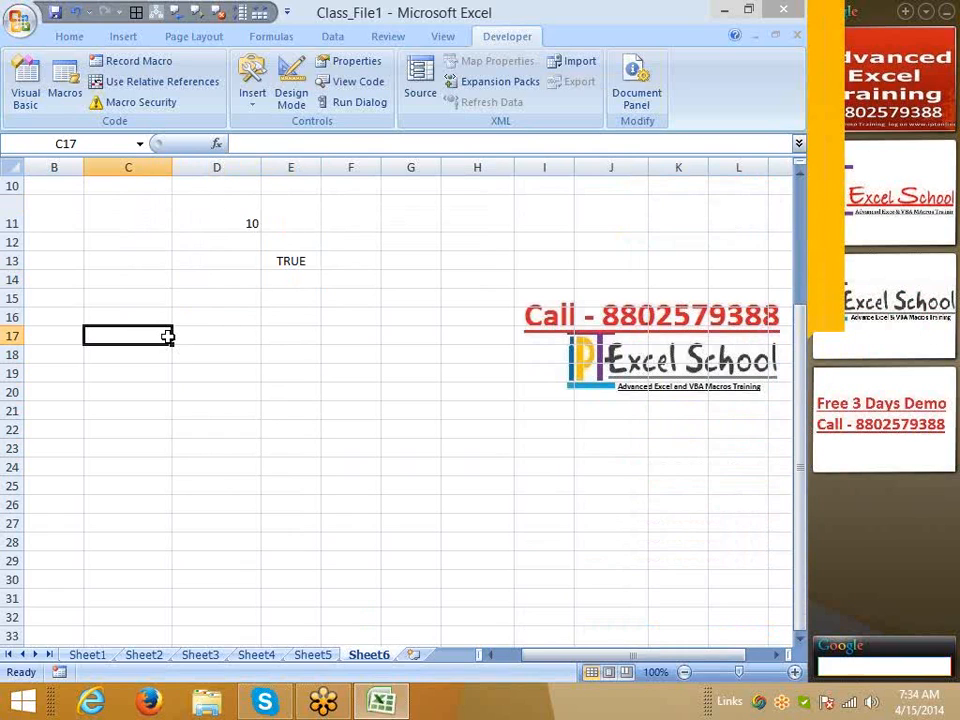
pyautogui.write('Sujeet')
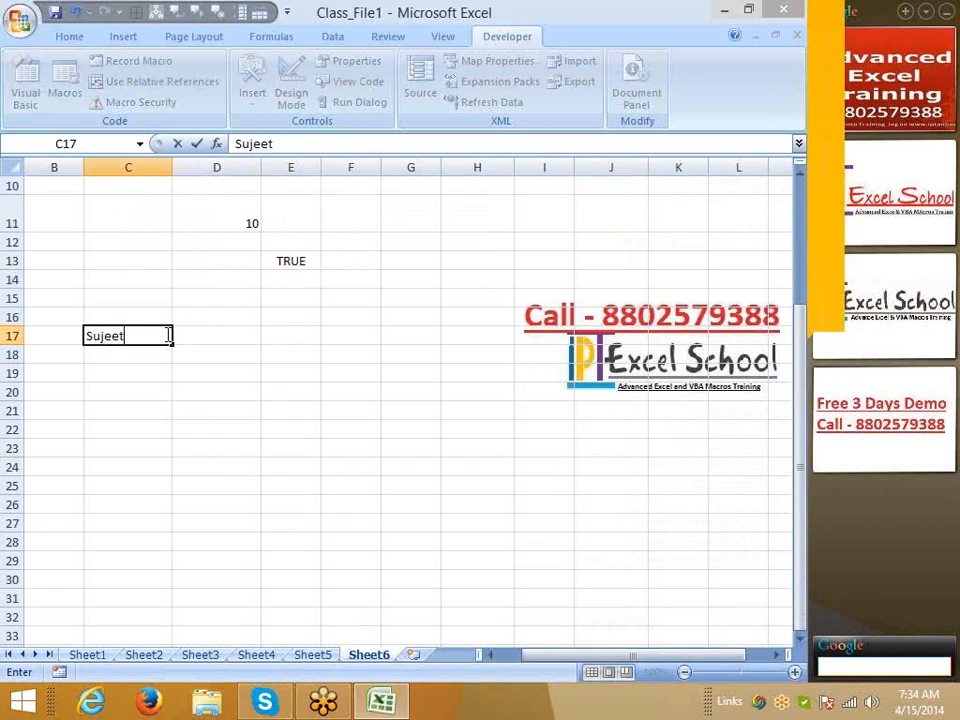
pyautogui.press('Return')
pyautogui.press('Up')
pyautogui.press('Right')
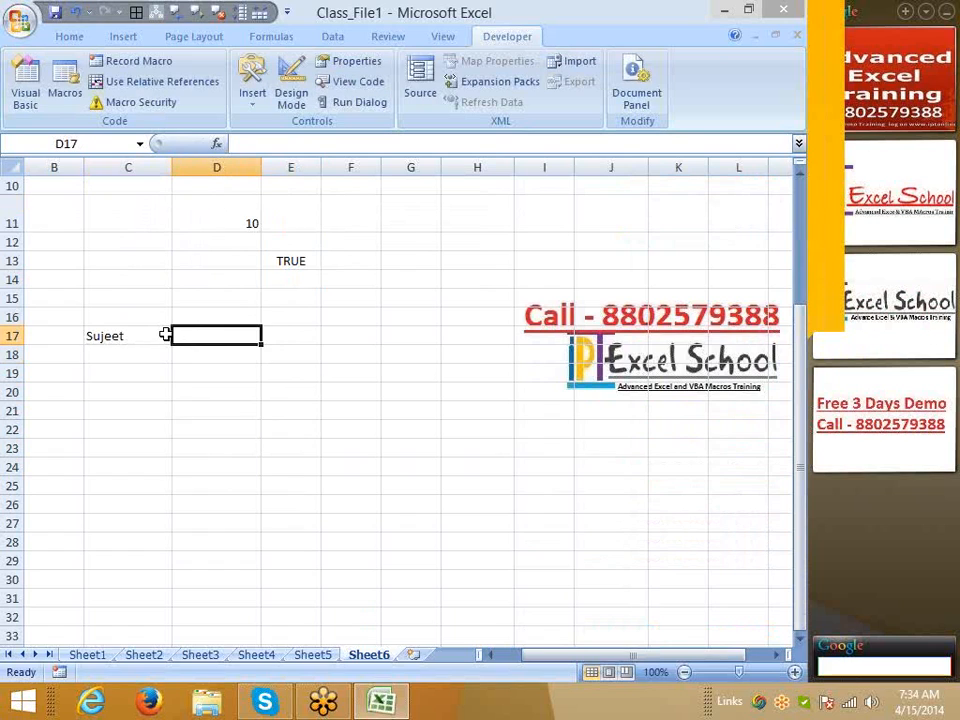
pyautogui.write('=up')
pyautogui.press('Tab')
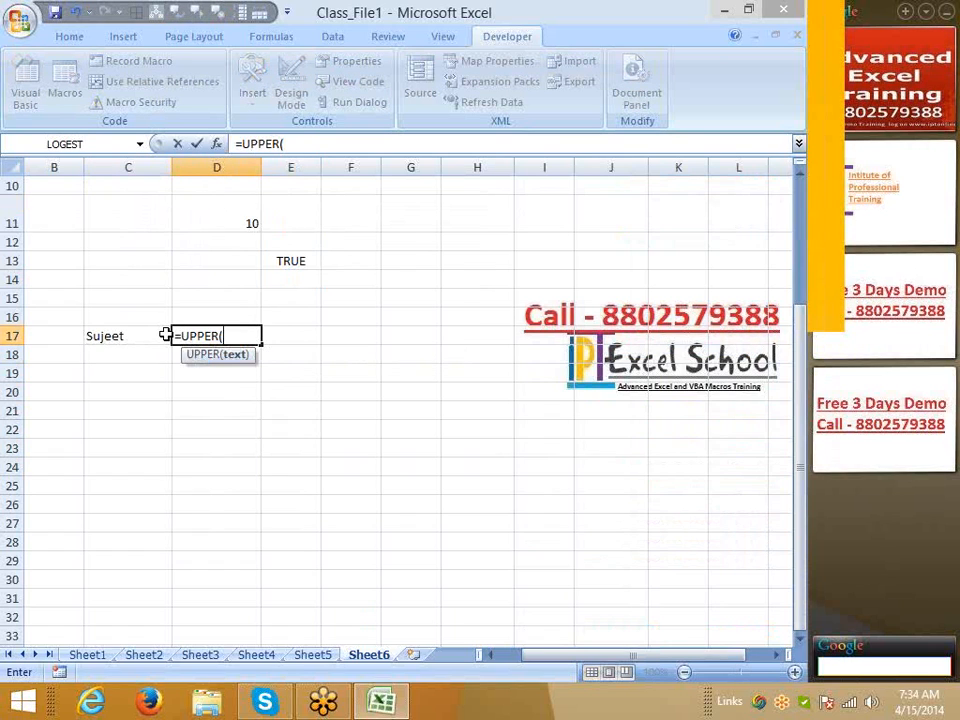
pyautogui.click(165, 335)
pyautogui.hotkey('ctrl', 'Return')
# Enter =LOWER(D17) in E17 to give the name in lowercase
pyautogui.press('Right')
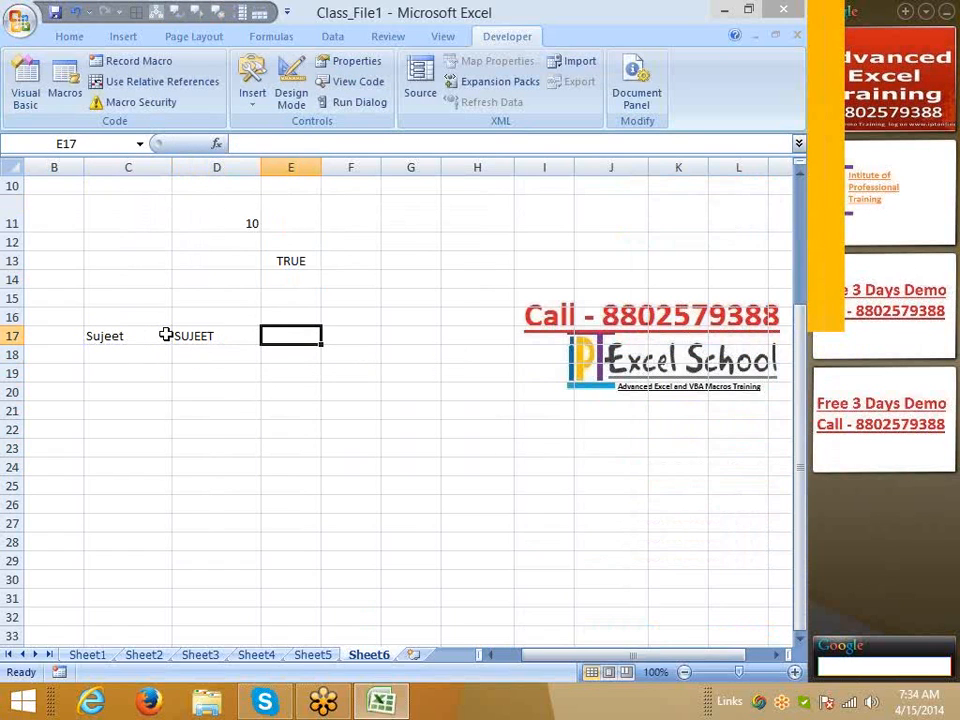
pyautogui.write('=lo')
pyautogui.press('Down')
pyautogui.press('Down')
pyautogui.press('Down')
pyautogui.press('Down')
pyautogui.press('Down')
pyautogui.press('Down')
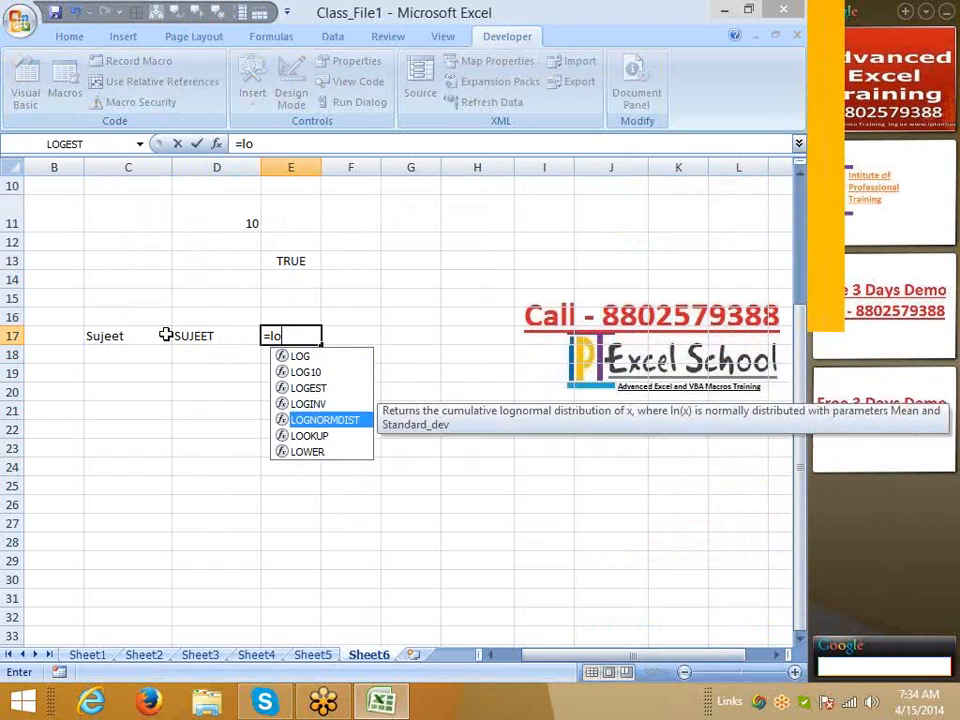
pyautogui.press('Tab')
pyautogui.press('Left')
pyautogui.press('Return')
# Enter =PROPER(E17) in F17 to give the name in proper case
pyautogui.press('Up')
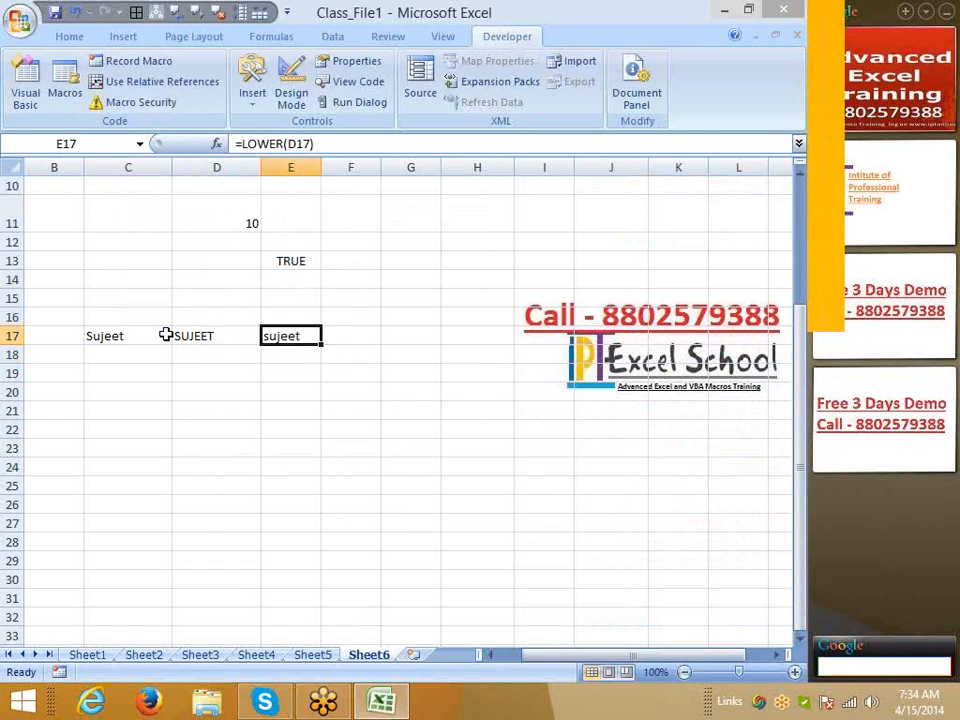
pyautogui.press('Right')
pyautogui.write('=p')
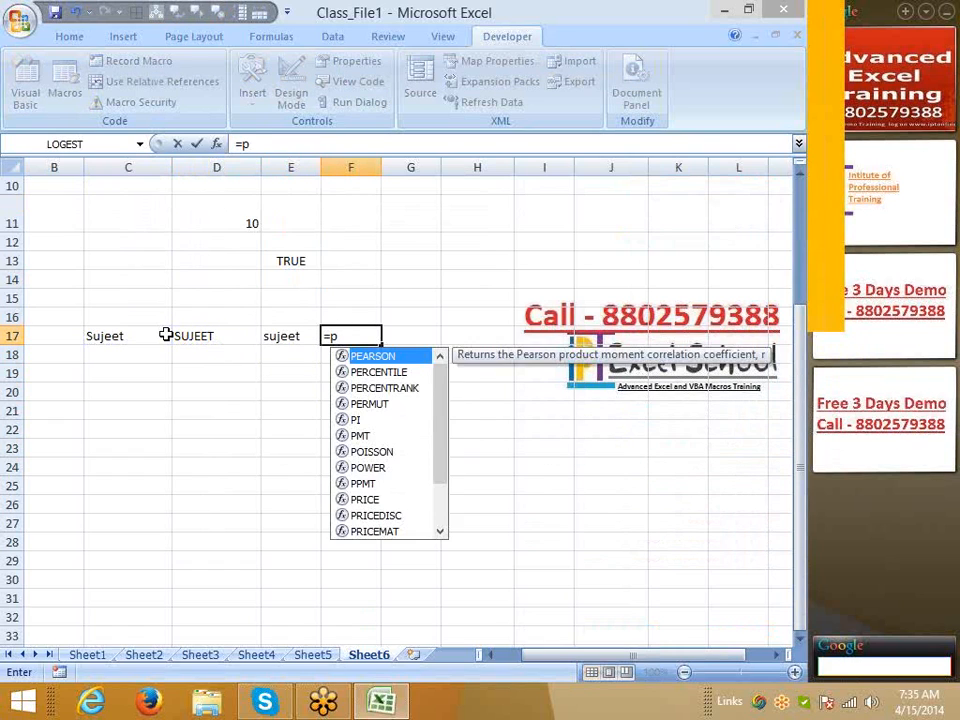
pyautogui.write('ro')
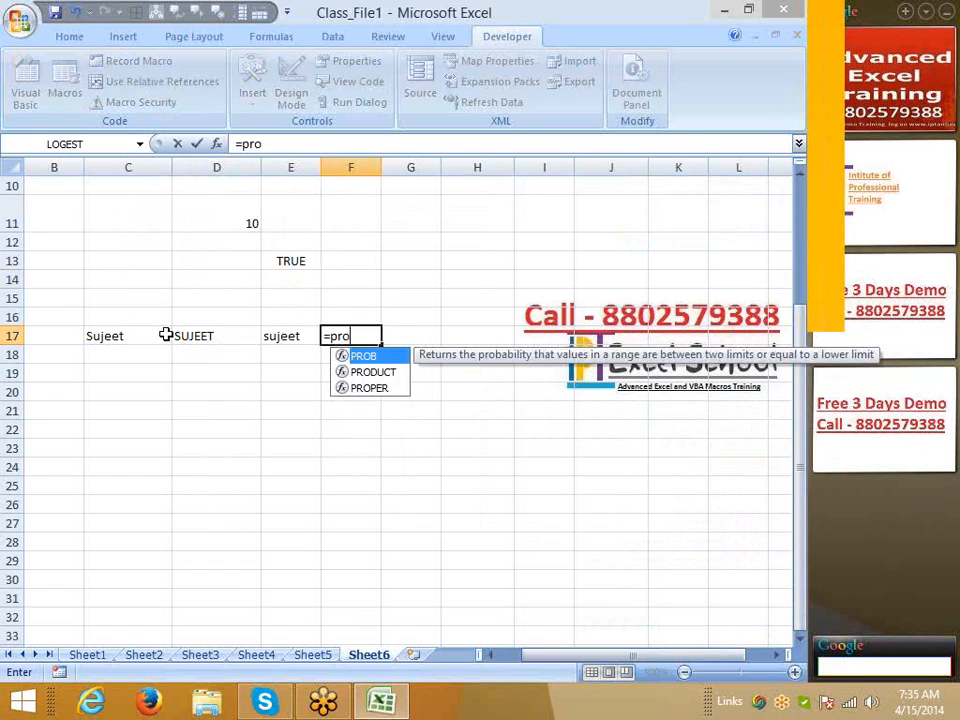
pyautogui.press('Down')
pyautogui.press('Down')
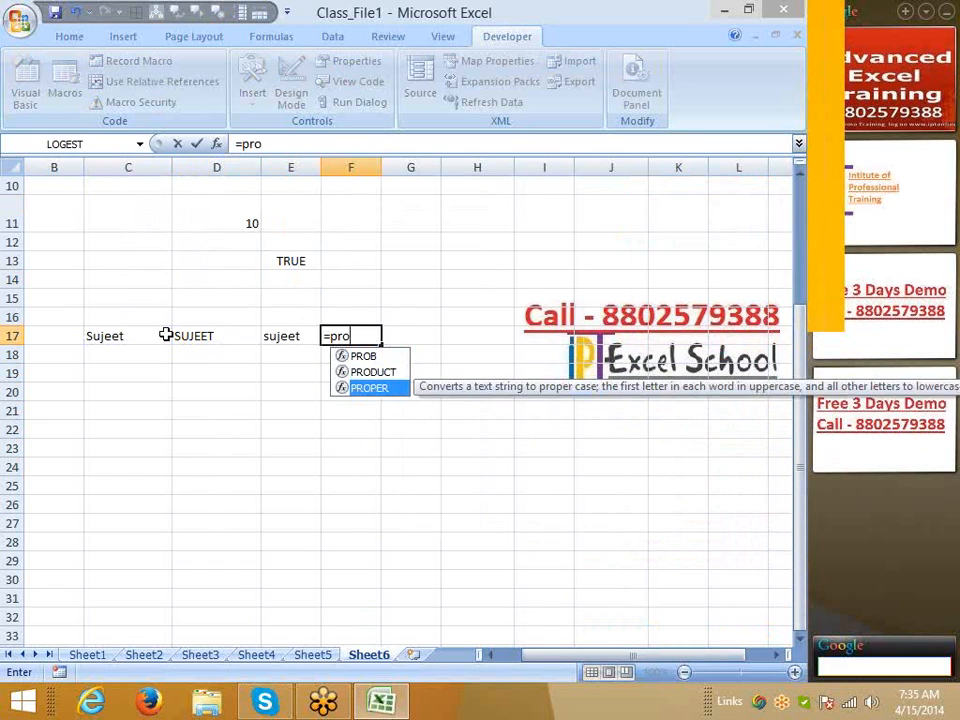
pyautogui.press('Tab')
pyautogui.press('Left')
pyautogui.press('Return')
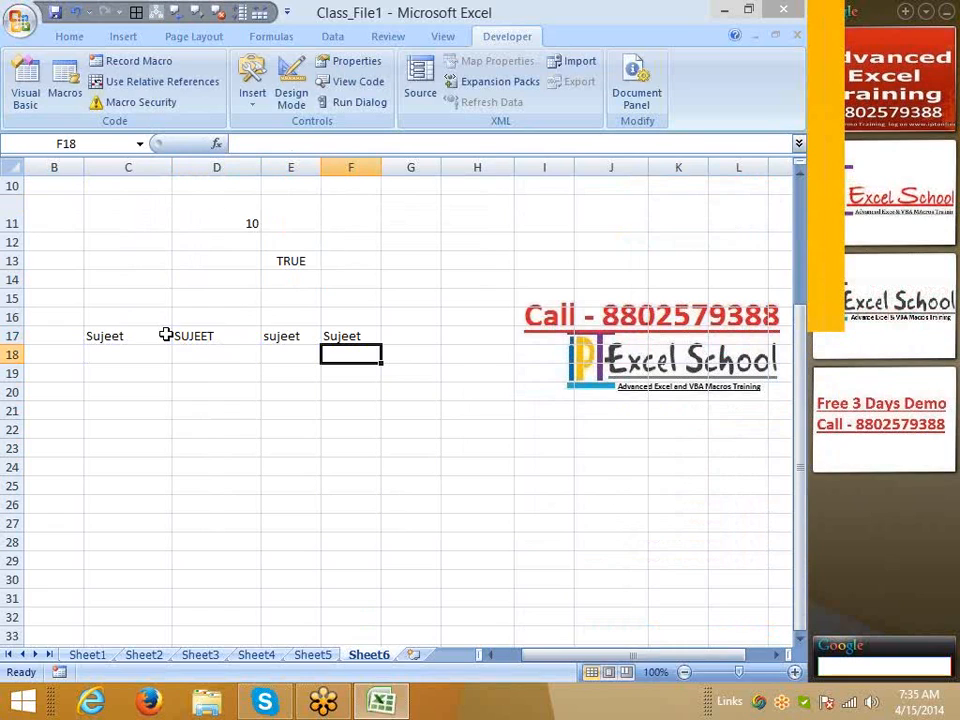
# Review the PROPER, LOWER and UPPER formulas across row 17
pyautogui.press('Up')
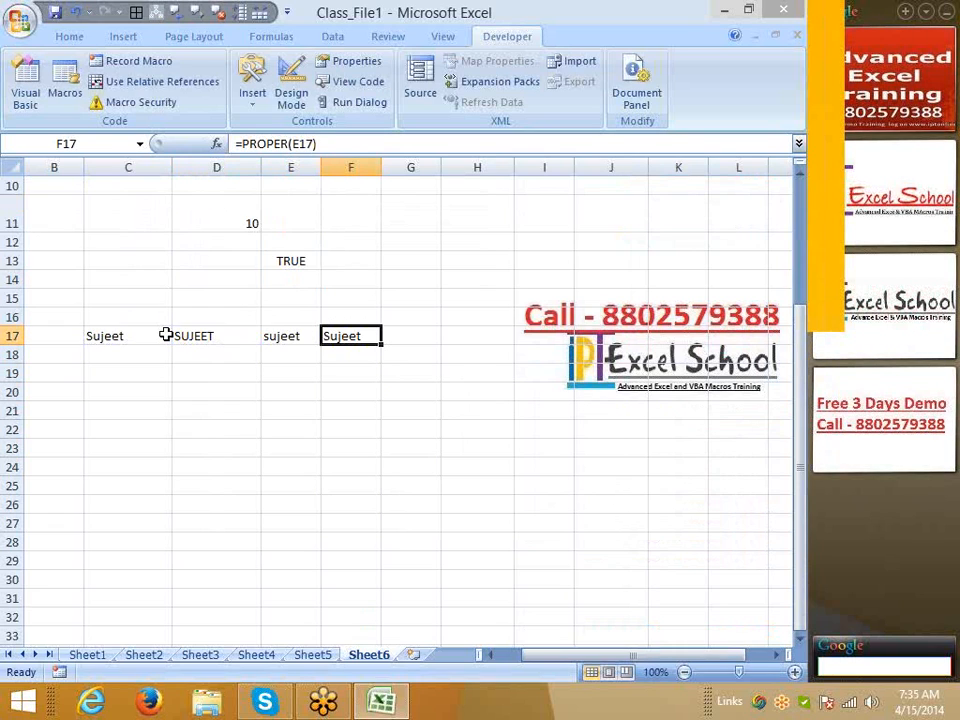
pyautogui.press('Left')
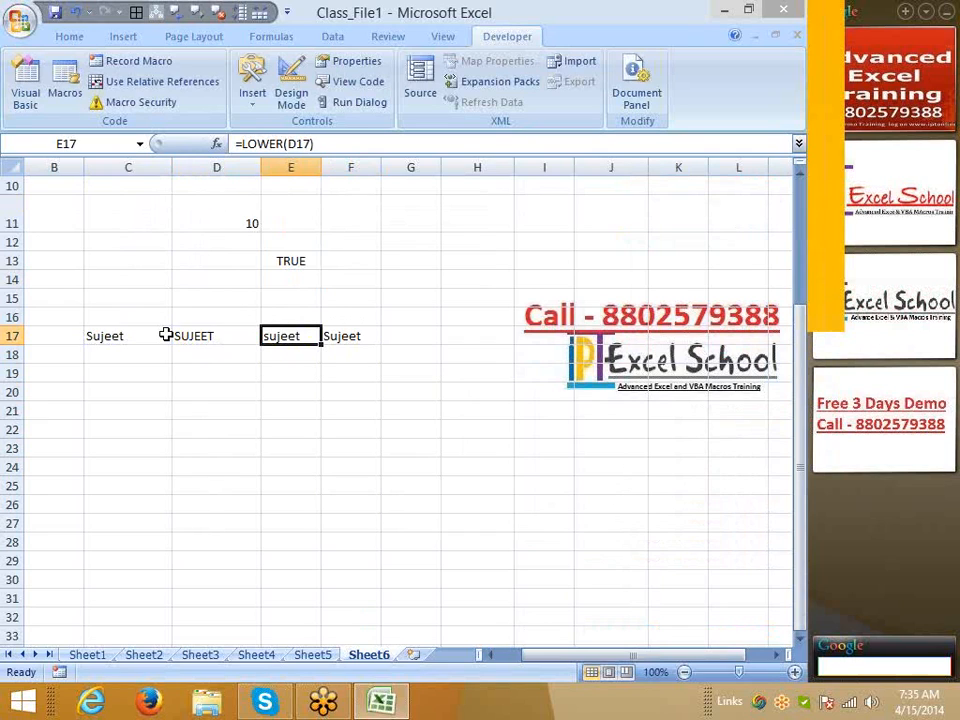
pyautogui.press('Left')
pyautogui.press('Left')
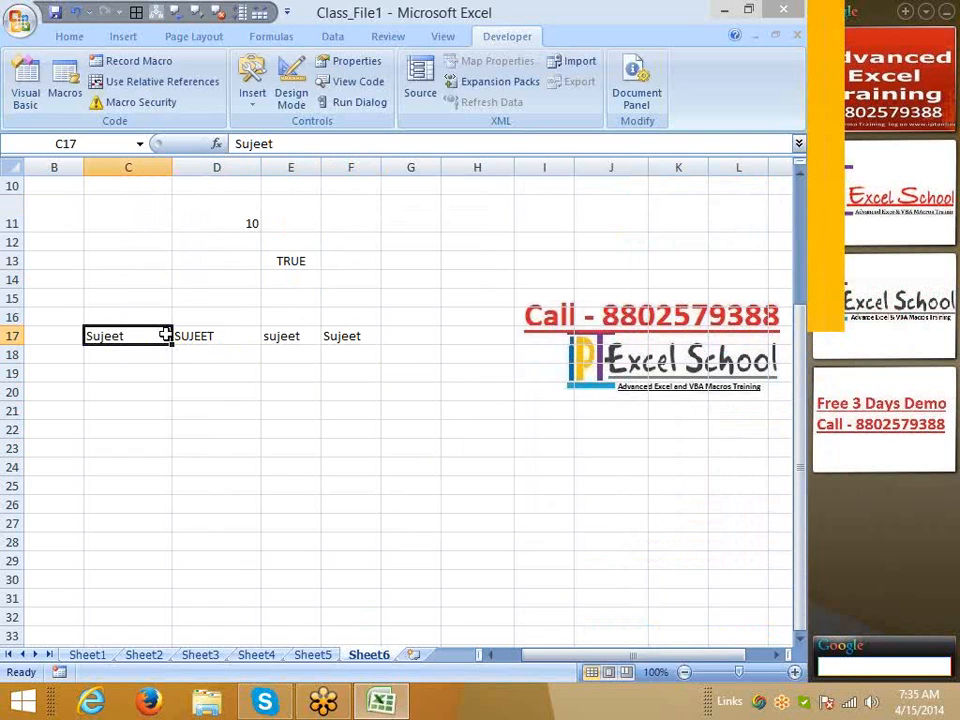
pyautogui.press('Right')
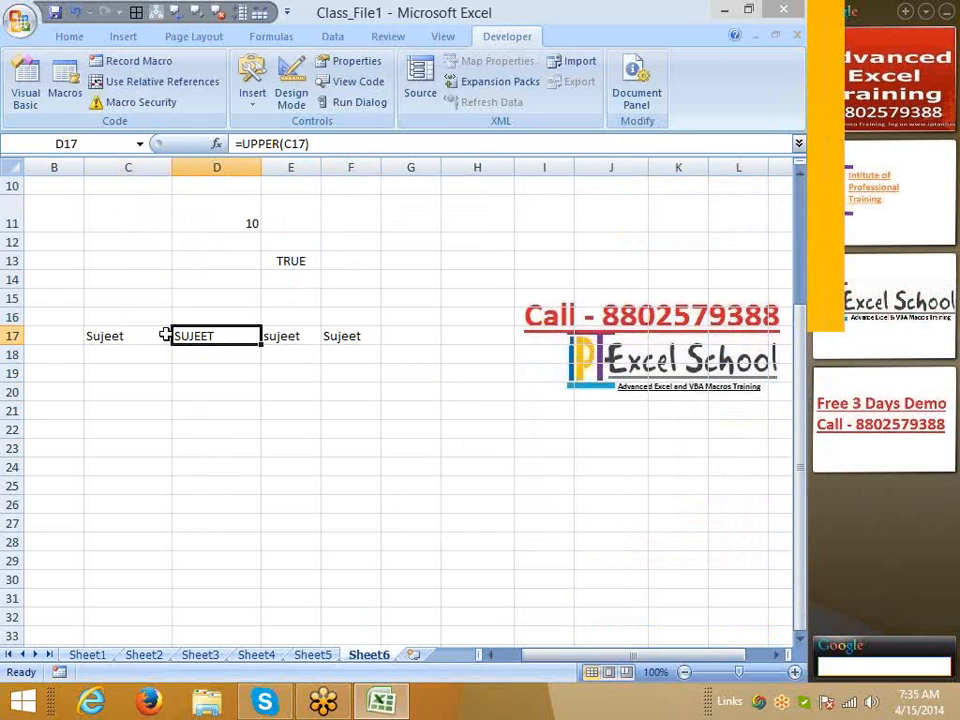
pyautogui.press('Right')
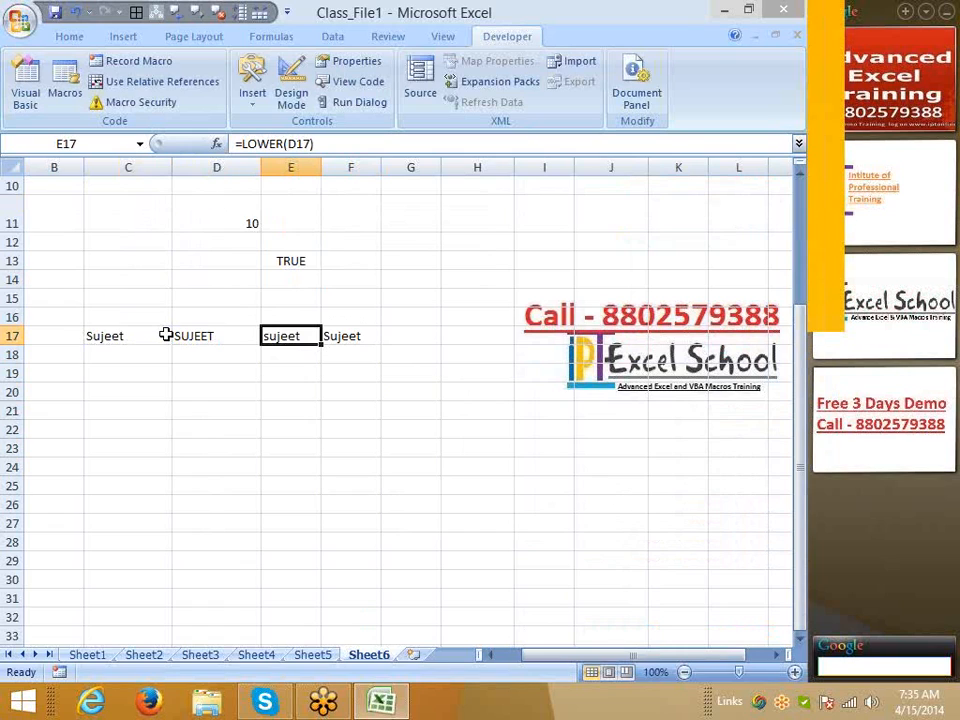
pyautogui.press('Down')
pyautogui.press('Down')
pyautogui.press('Left')
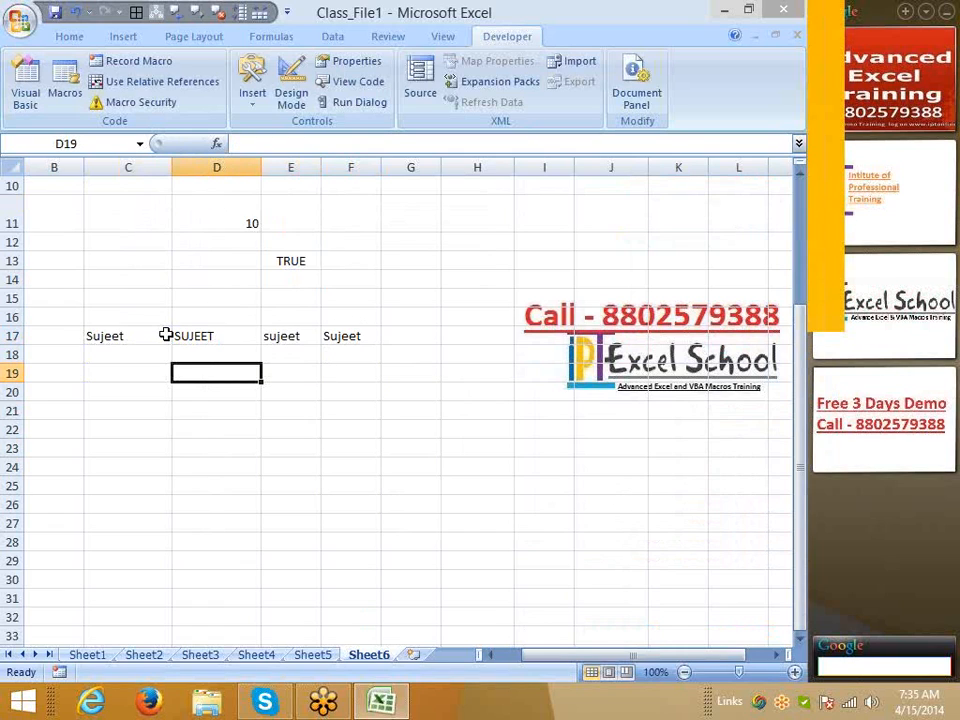
pyautogui.write('=')
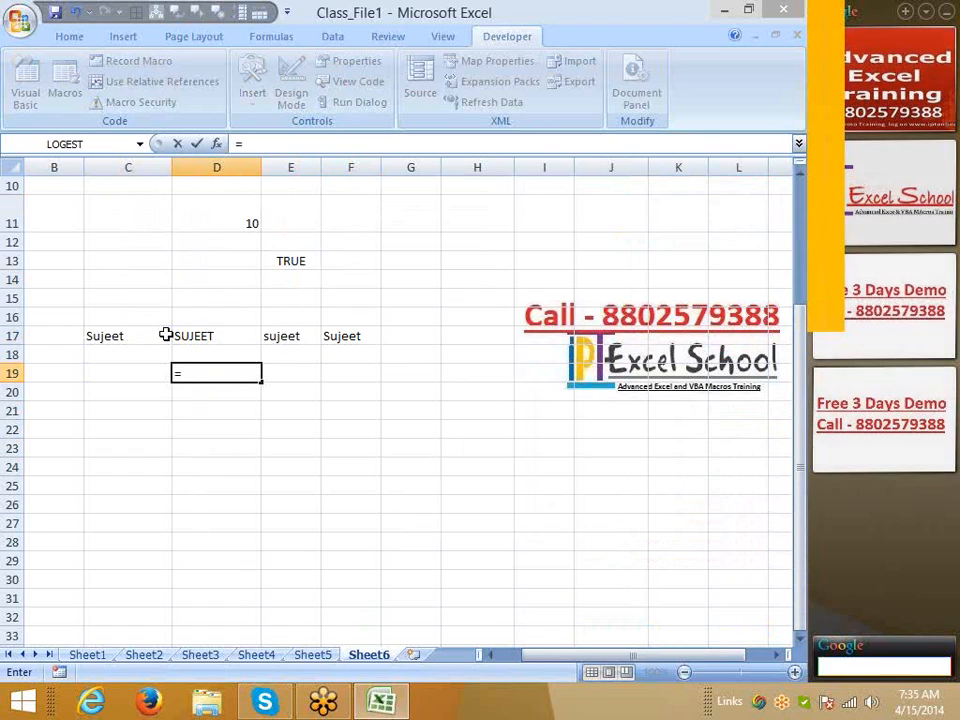
pyautogui.write('d19')
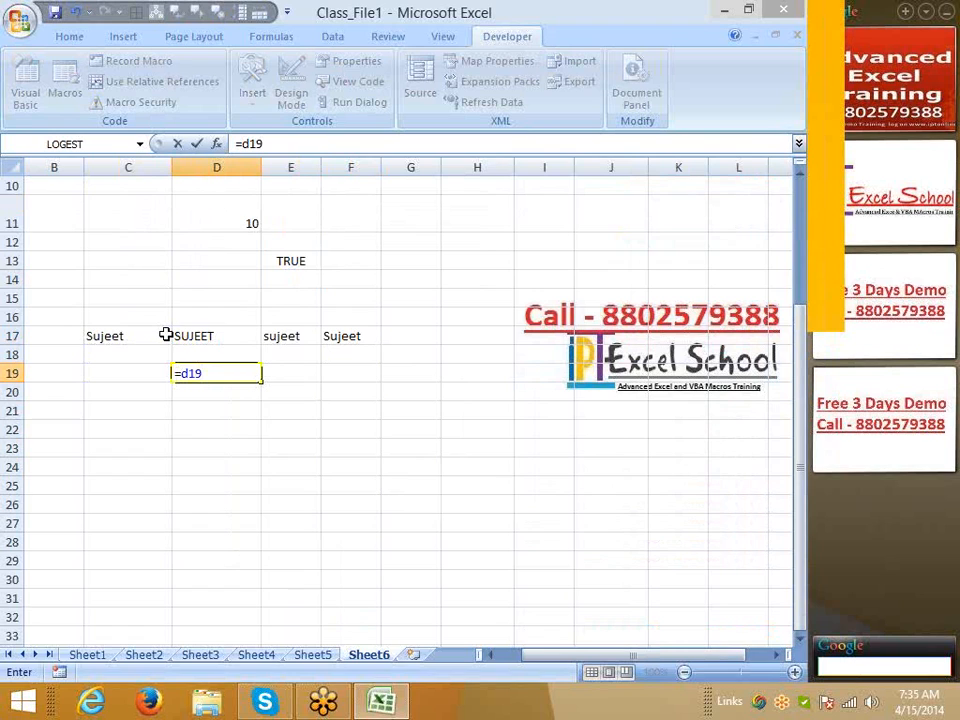
pyautogui.press('Return')
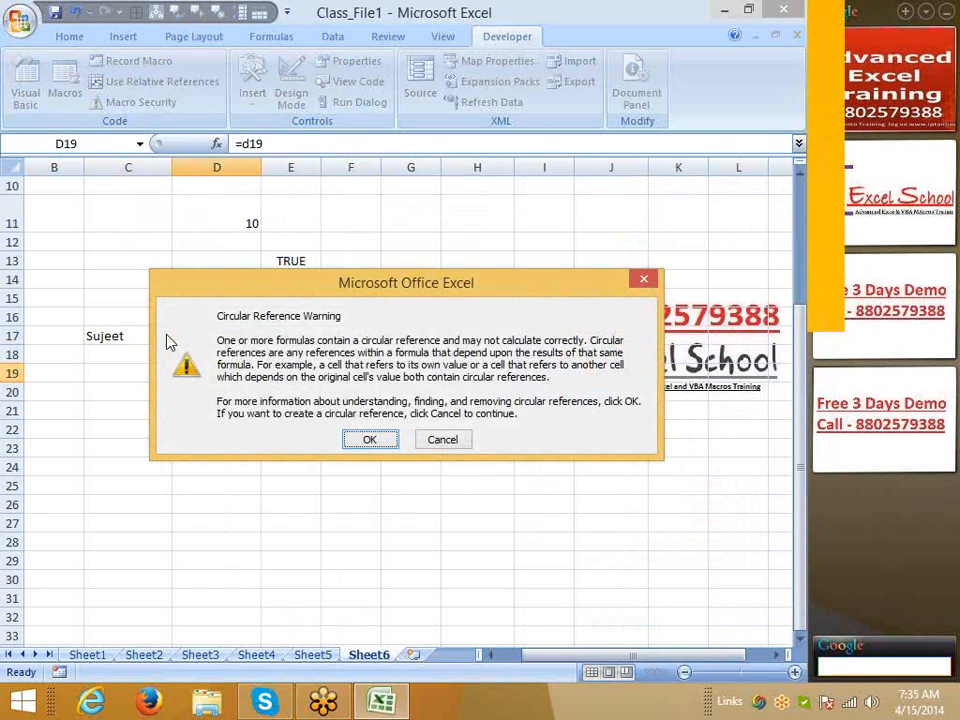
pyautogui.press('Return')
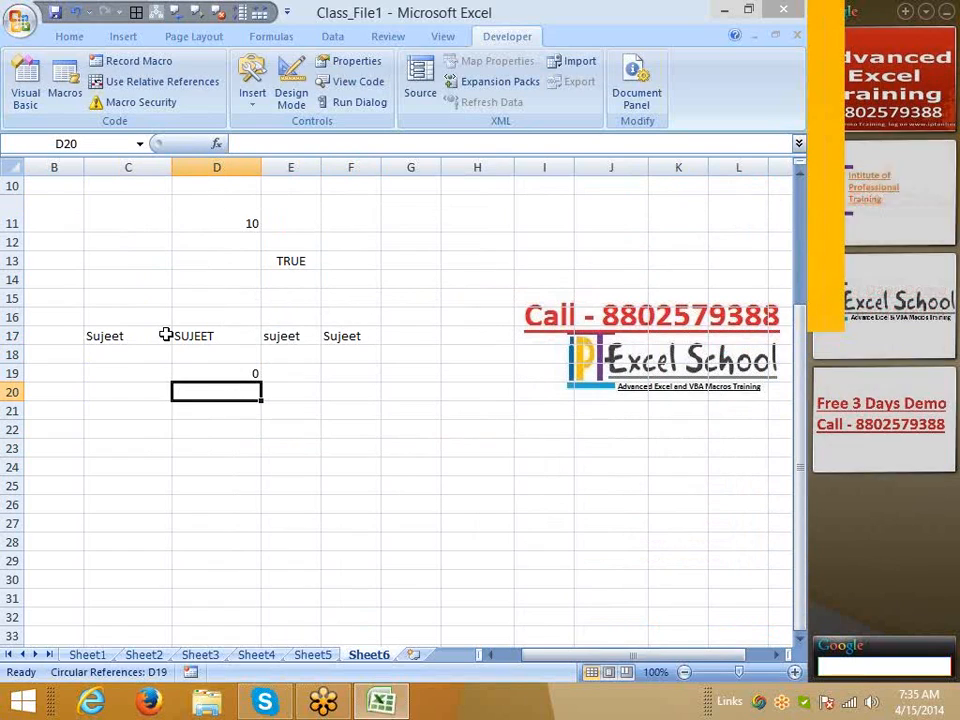
pyautogui.press('Up')
pyautogui.press('Delete')
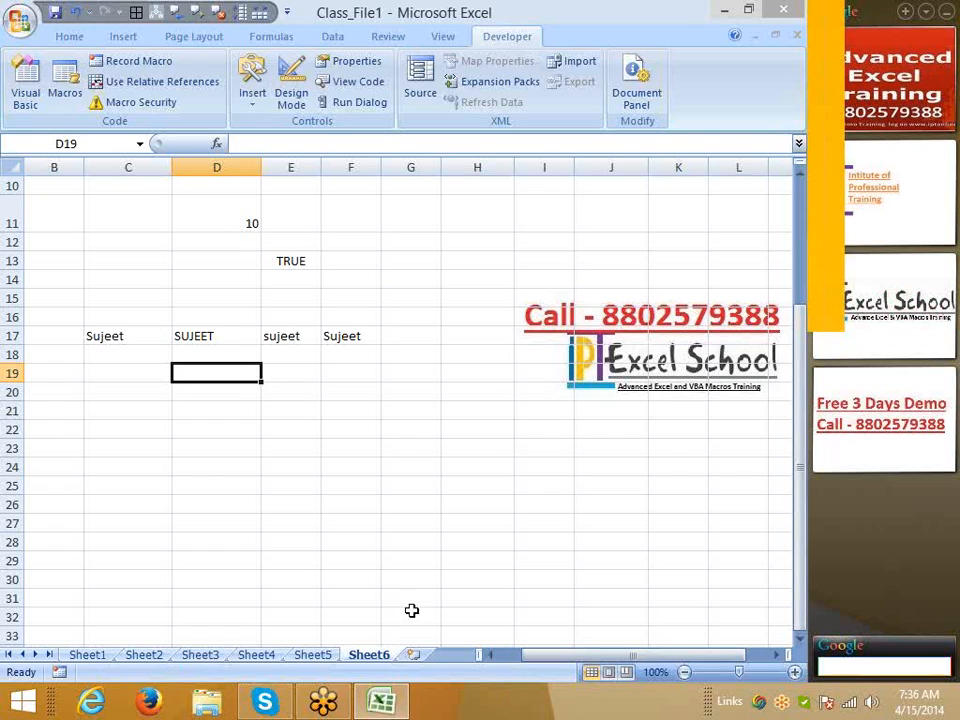
# Enter the number 123.369.821 in C20
pyautogui.click(138, 397)
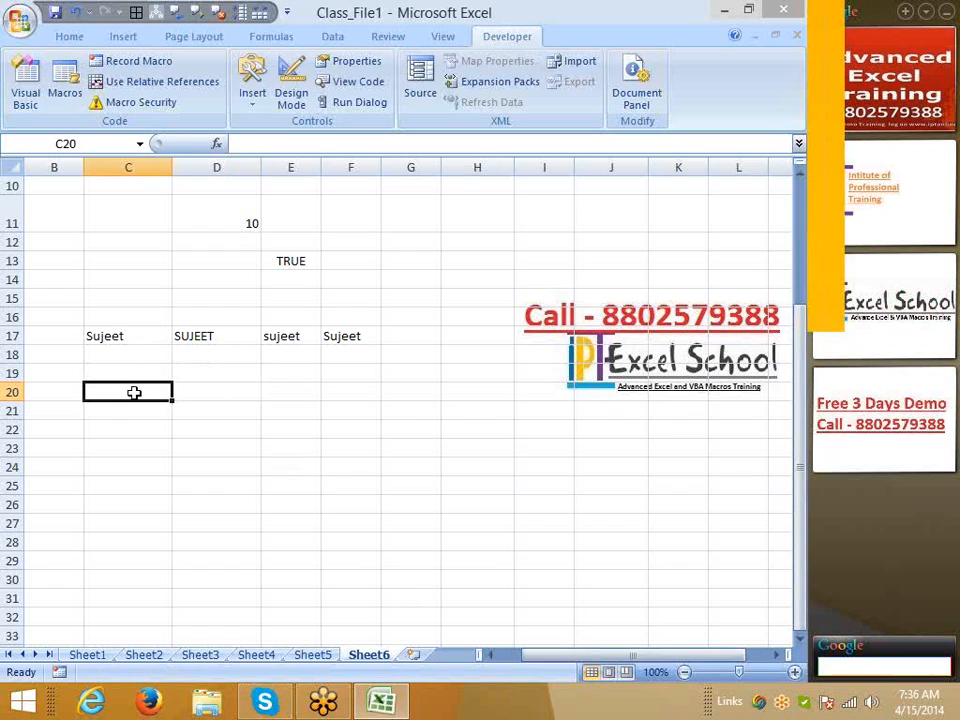
pyautogui.write('123.369.82')
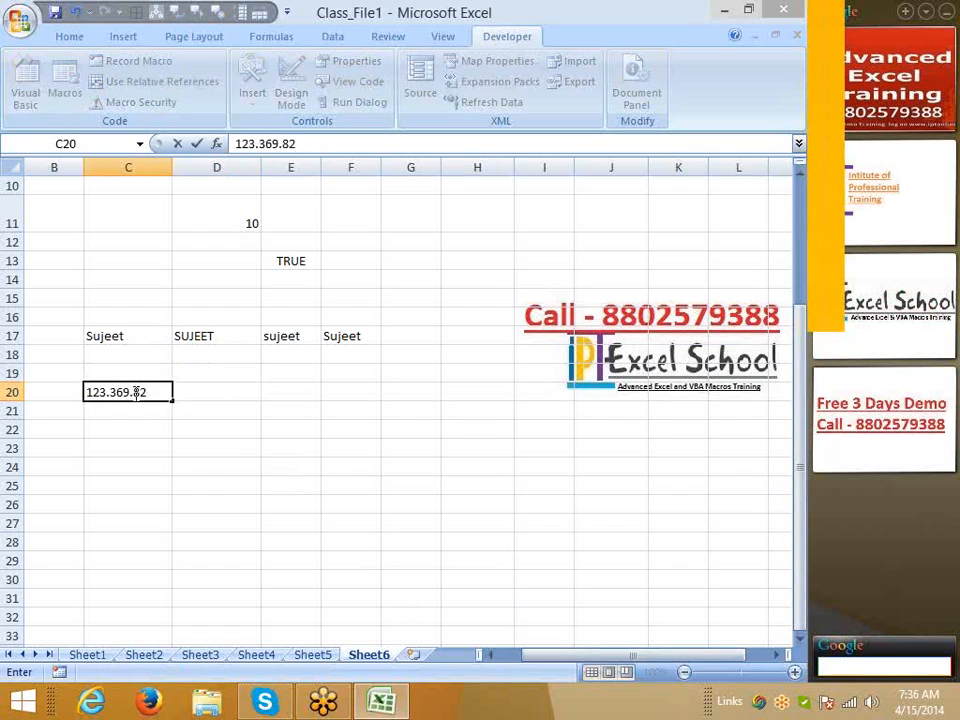
pyautogui.write('1')
pyautogui.press('Tab')
# Add the labels L`, M and R across D19, E19 and F19
pyautogui.press('Up')
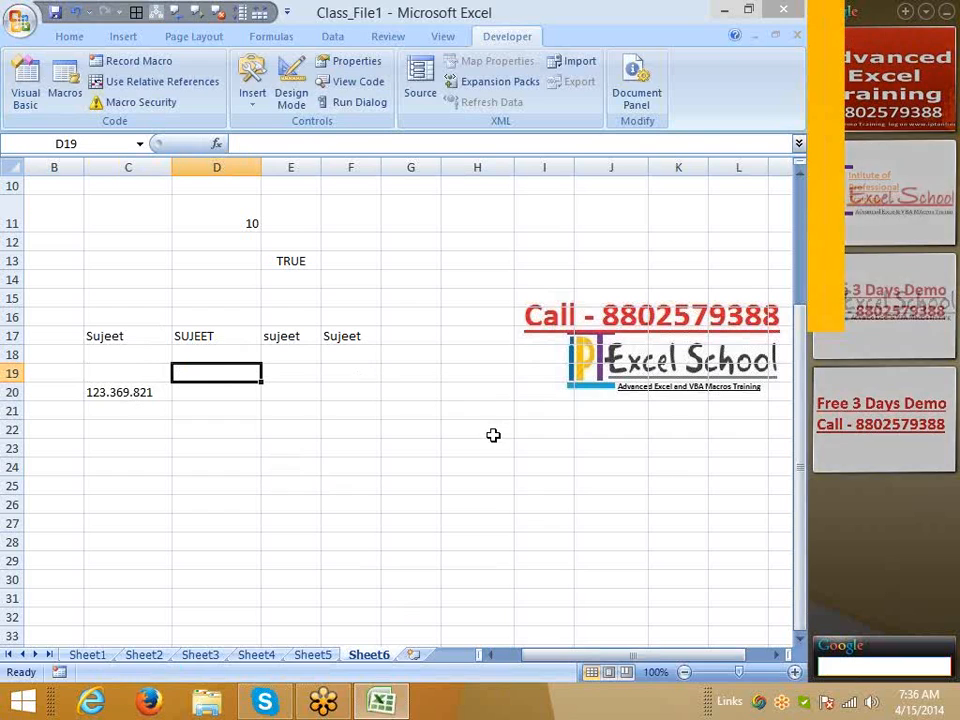
pyautogui.write('L`')
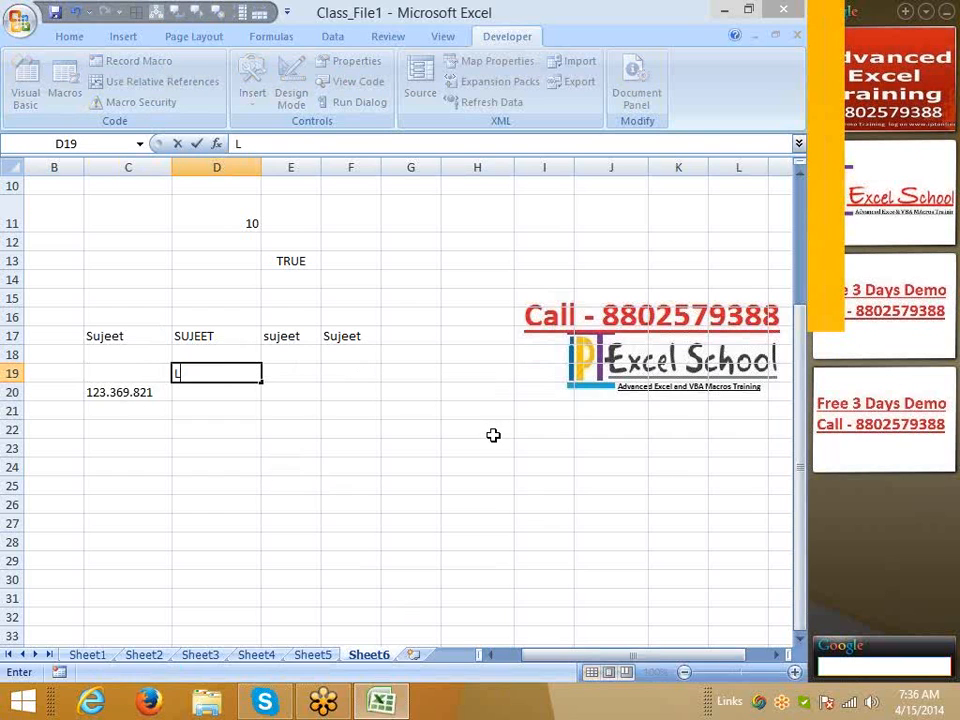
pyautogui.press('Tab')
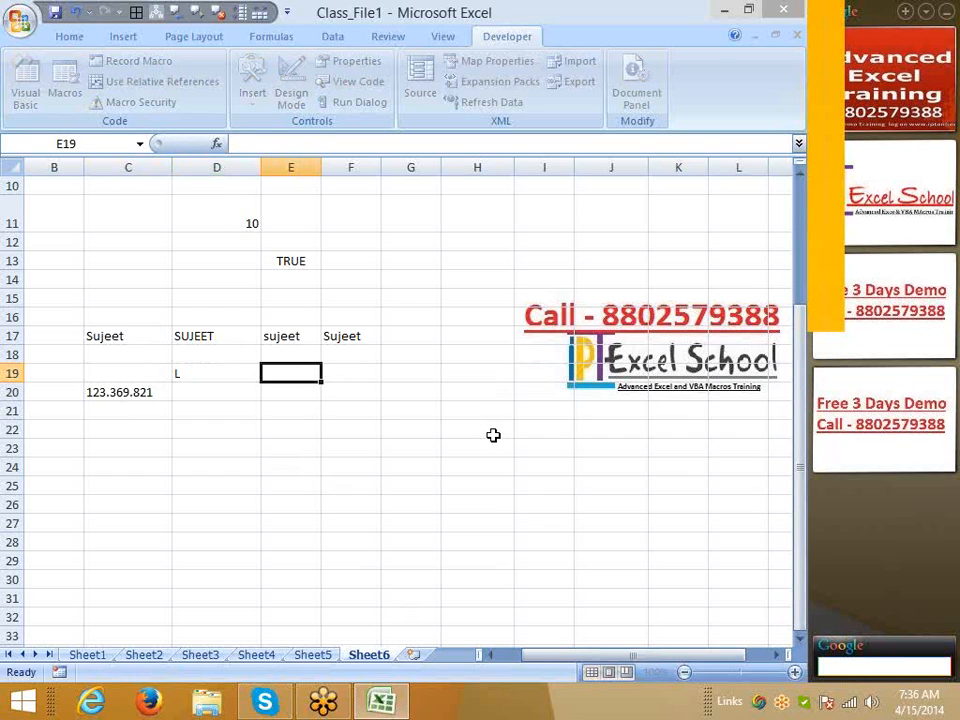
pyautogui.write('M')
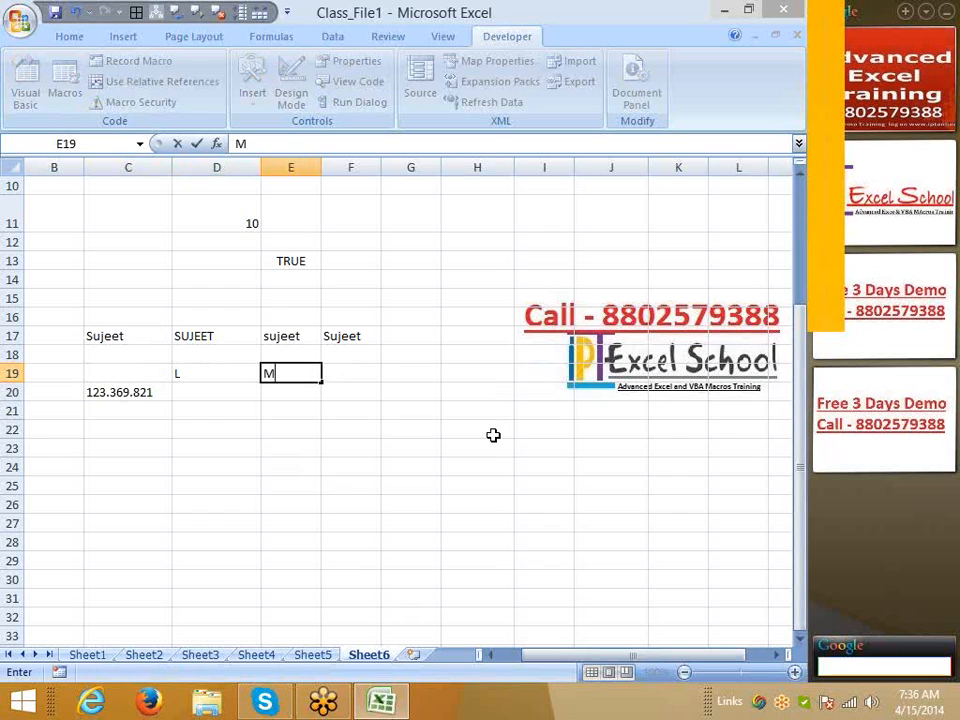
pyautogui.press('Tab')
pyautogui.write('R')
pyautogui.press('Return')
# Enter =LEFT(C20,3) in D20, returning 123
pyautogui.write('=l')
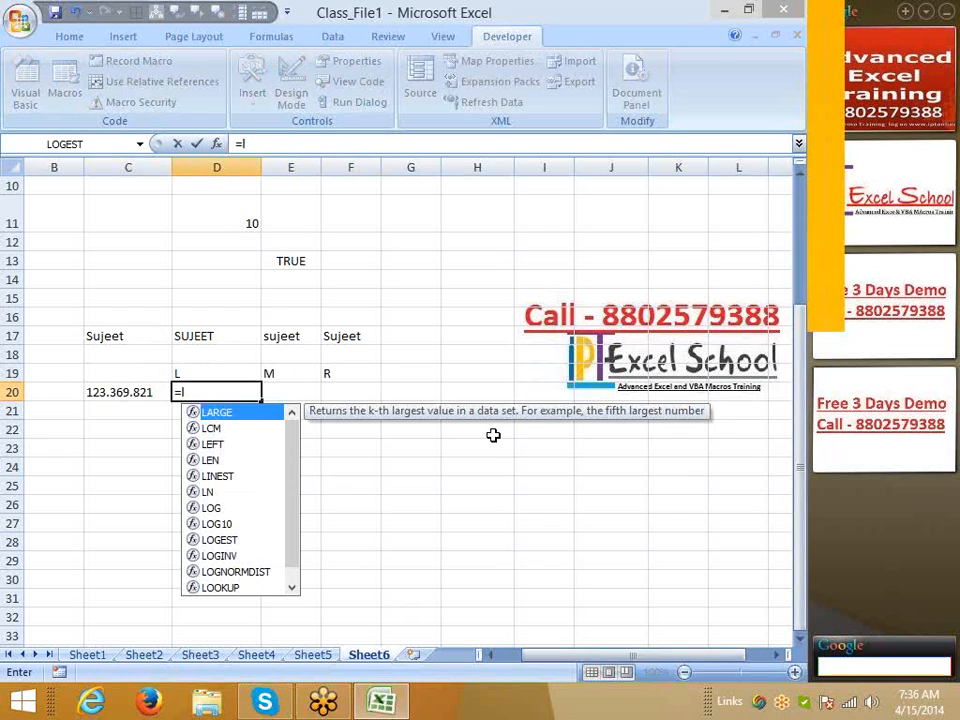
pyautogui.write('e')
pyautogui.press('Tab')
pyautogui.press('Left')
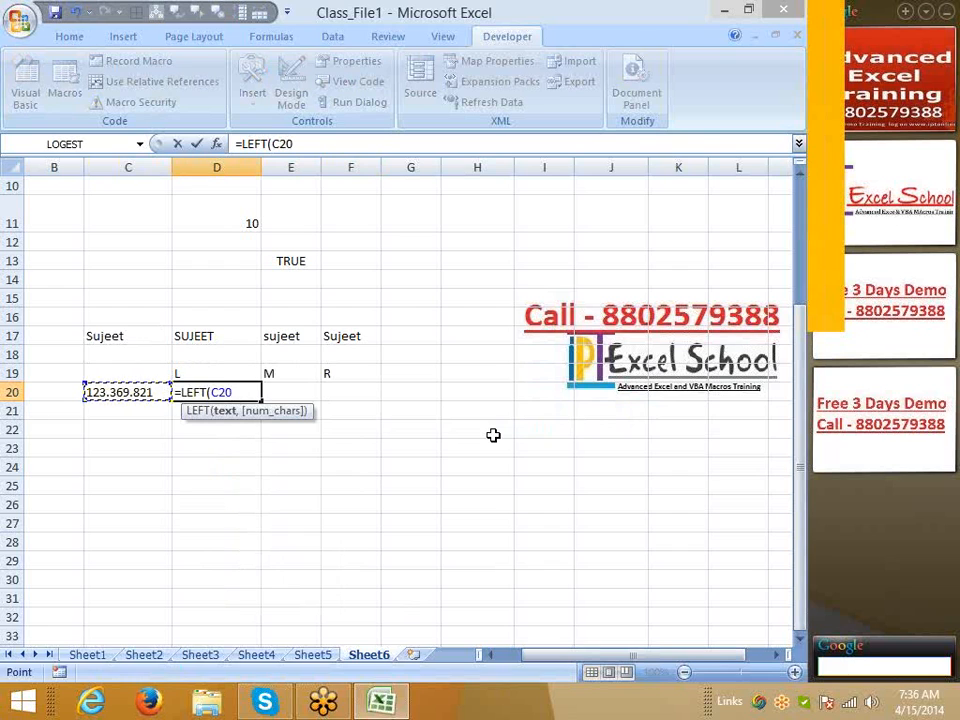
pyautogui.write(',3')
pyautogui.press('Return')
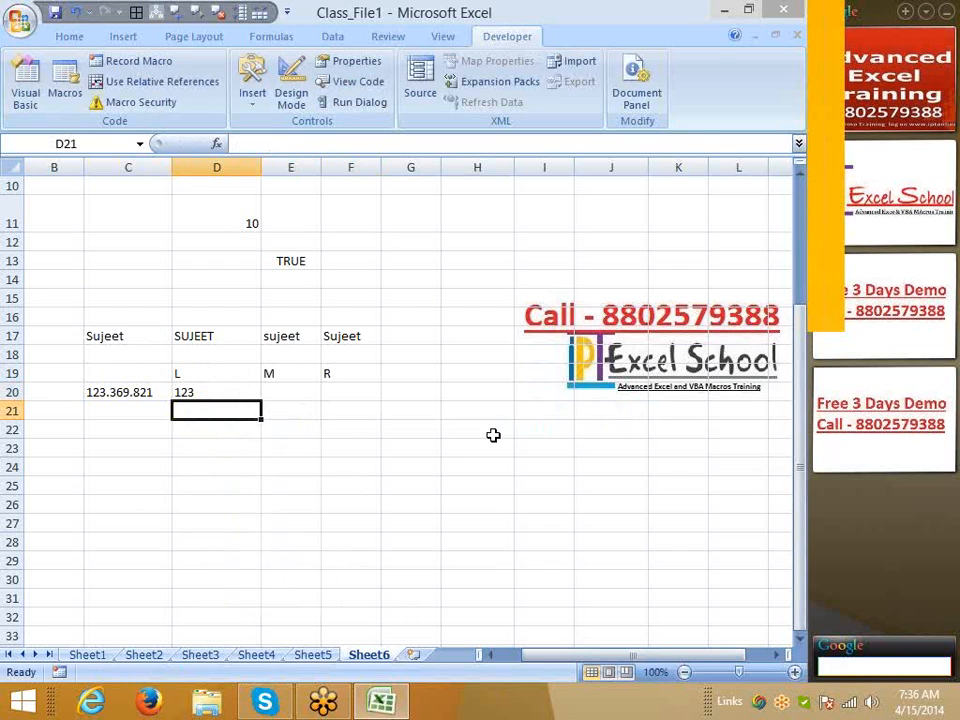
# Enter =RIGHT(C20,3) in F20, returning 821
pyautogui.press('Up')
pyautogui.press('Right')
pyautogui.press('Right')
pyautogui.write('=ri')
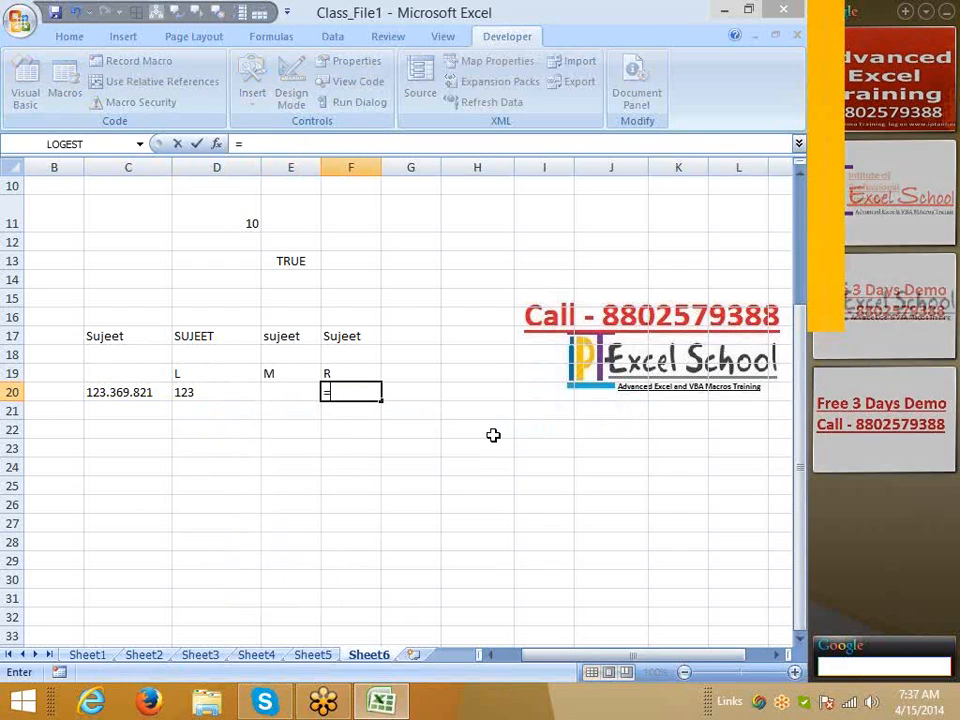
pyautogui.press('Tab')
pyautogui.press('Left')
pyautogui.press('Left')
pyautogui.press('Left')
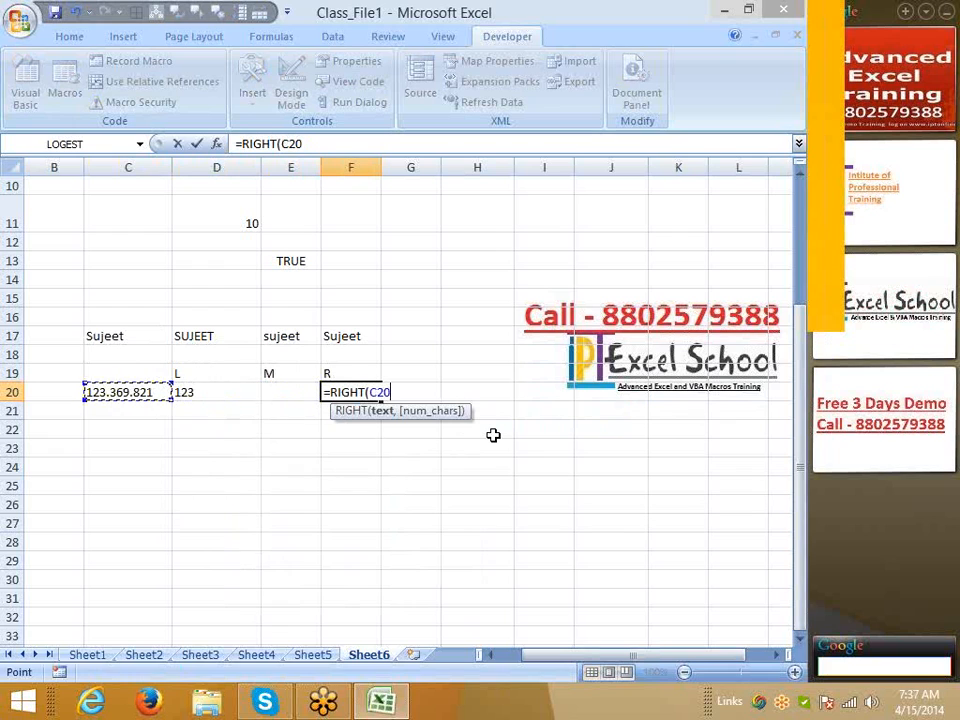
pyautogui.write(',3')
pyautogui.press('Return')
pyautogui.press('Left')
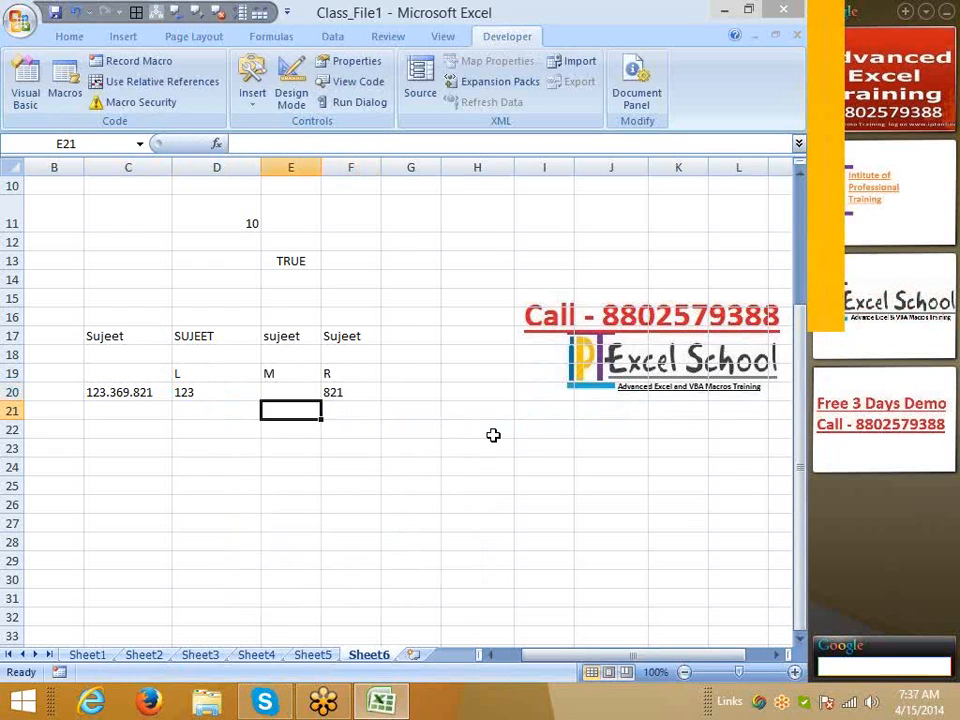
pyautogui.press('Up')
# Enter =MID(C20,4,3) in E20 to pull three digits from C20
pyautogui.write('=mid')
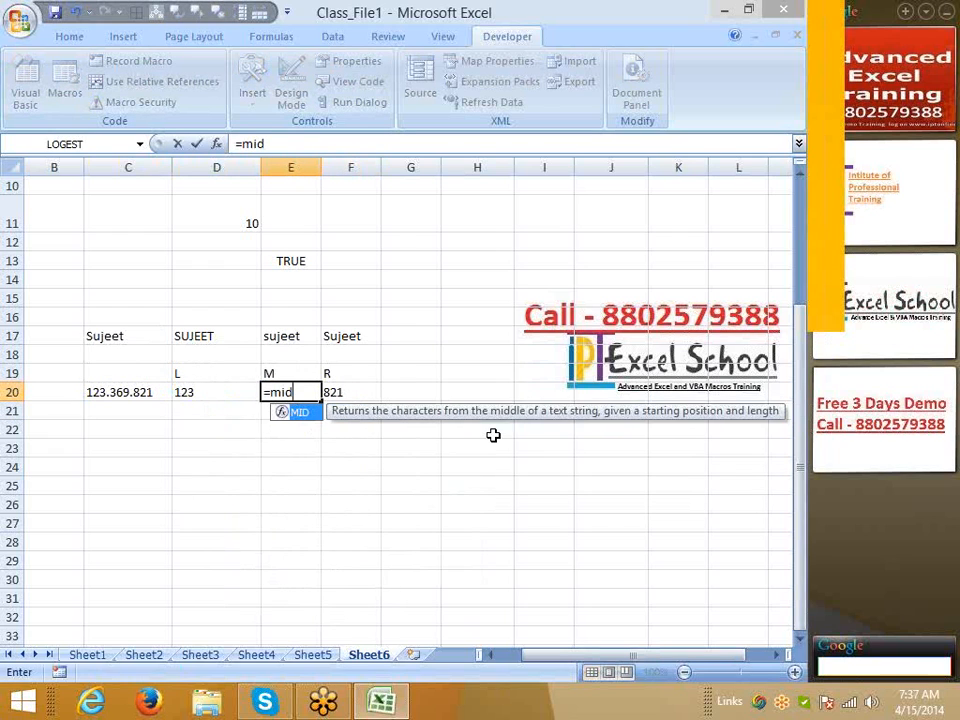
pyautogui.press('Tab')
pyautogui.press('Left')
pyautogui.press('Left')
pyautogui.press('Return')
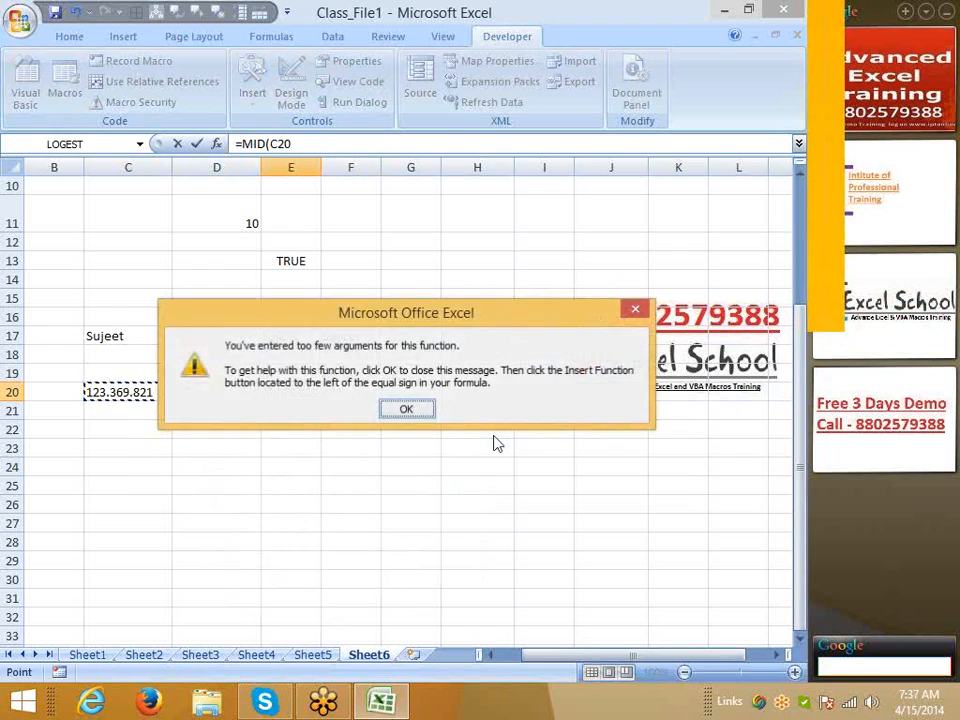
pyautogui.press('Return')
pyautogui.press('Right')
pyautogui.write(',')
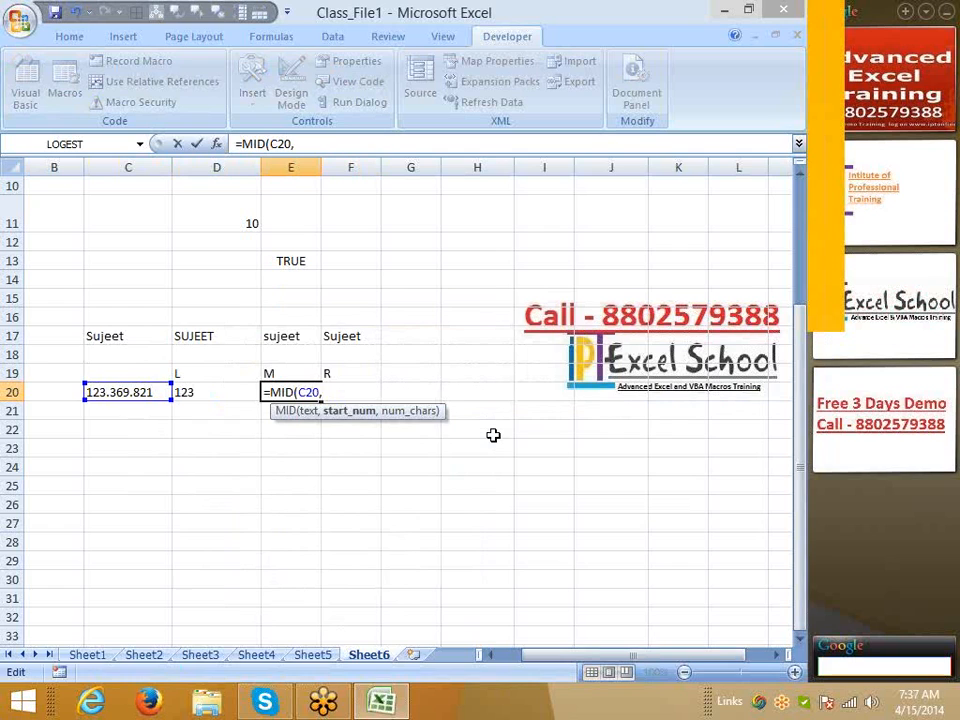
pyautogui.write('4,')
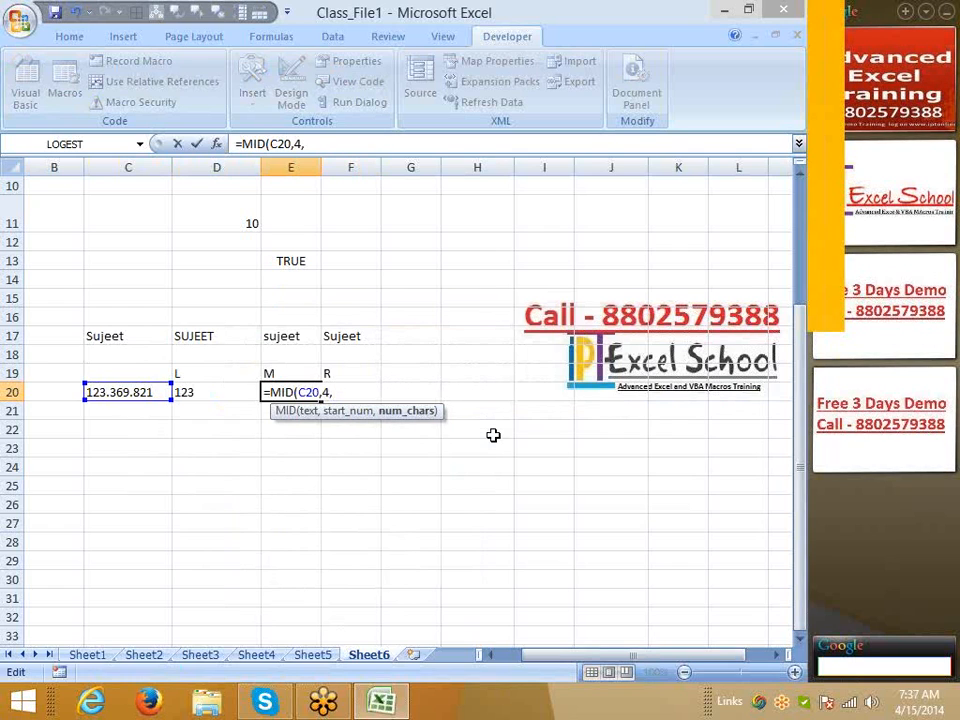
pyautogui.write('3')
pyautogui.press('Return')
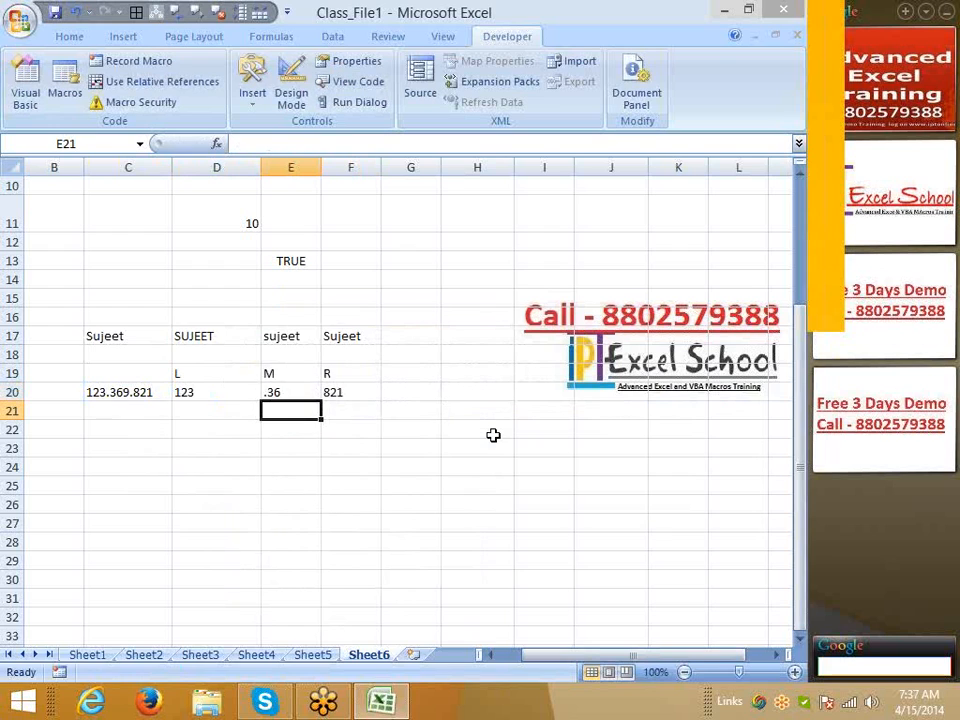
# Change the MID start position to 5 so E20 reads =MID(C20,5,3), giving 369
pyautogui.press('Up')
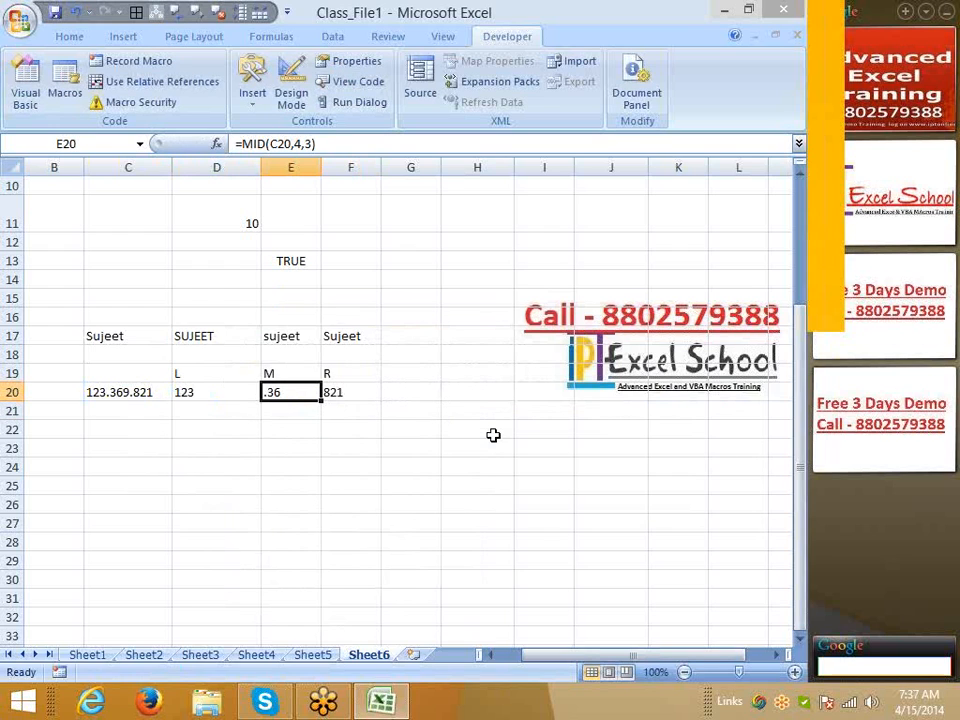
pyautogui.click(295, 144)
pyautogui.press('BackSpace')
pyautogui.write('5')
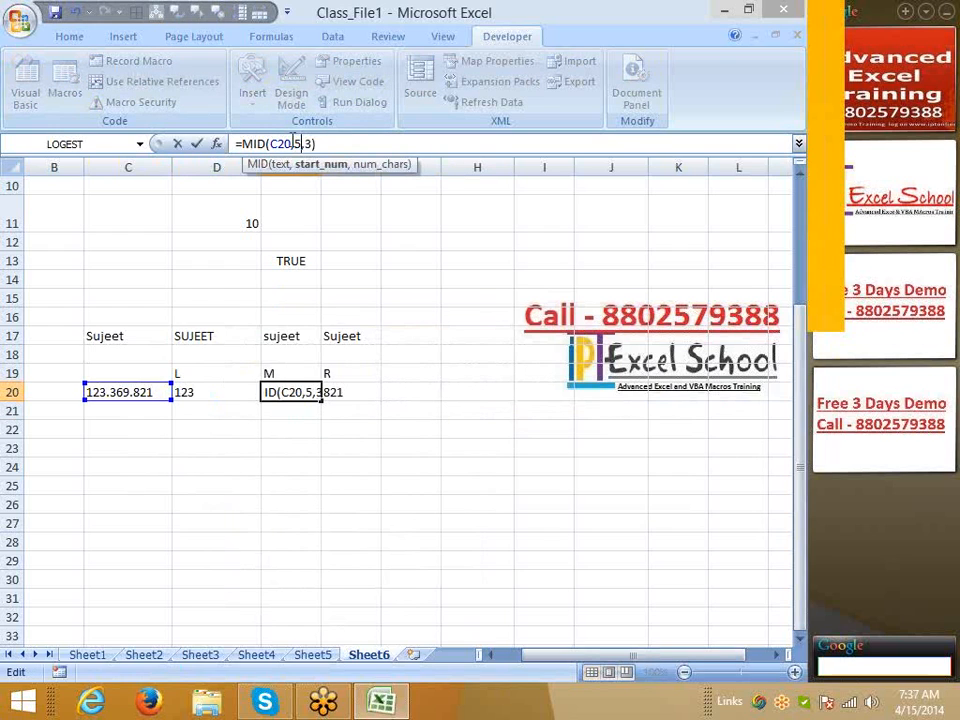
pyautogui.press('Return')
pyautogui.press('Up')
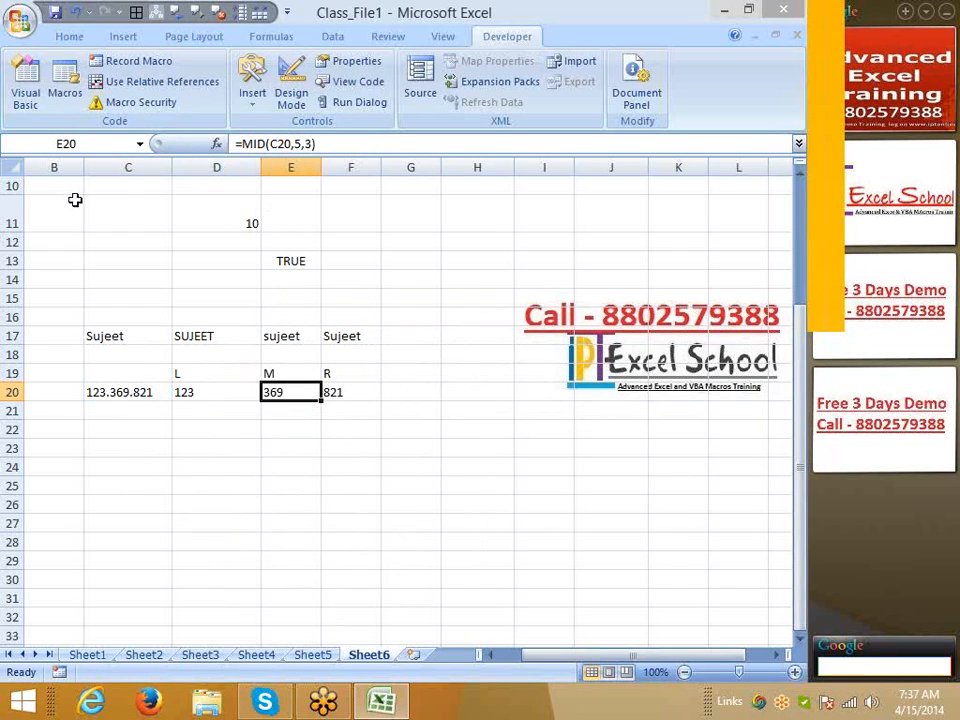
pyautogui.click(265, 37)
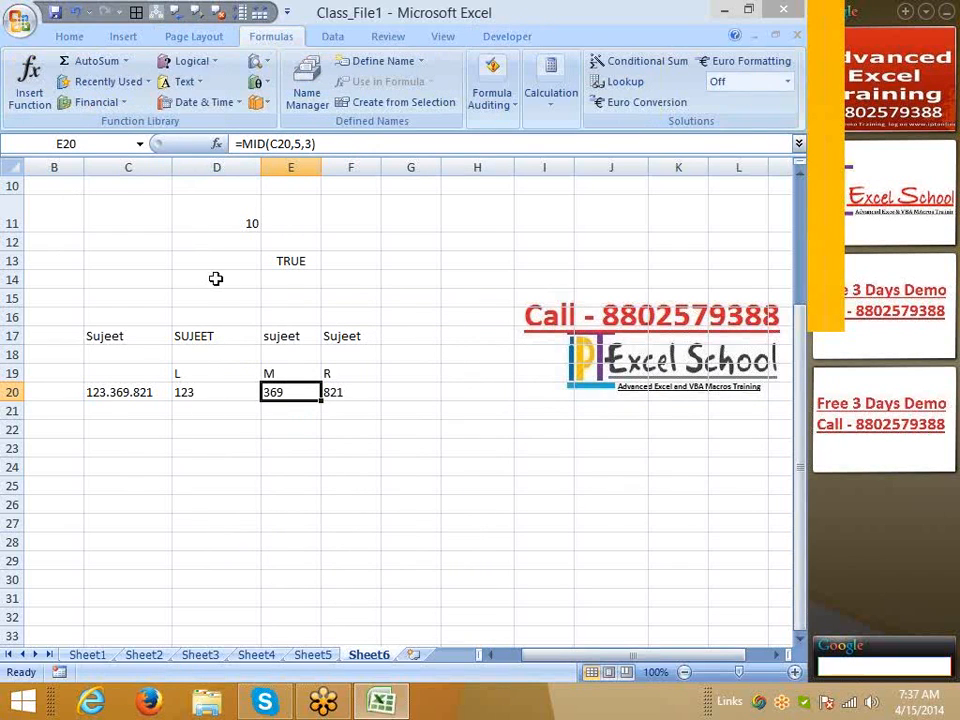
# Insert =BAHTTEXT(1025) in C24 from the Text functions and copy its Thai result
pyautogui.click(154, 460)
pyautogui.click(178, 81)
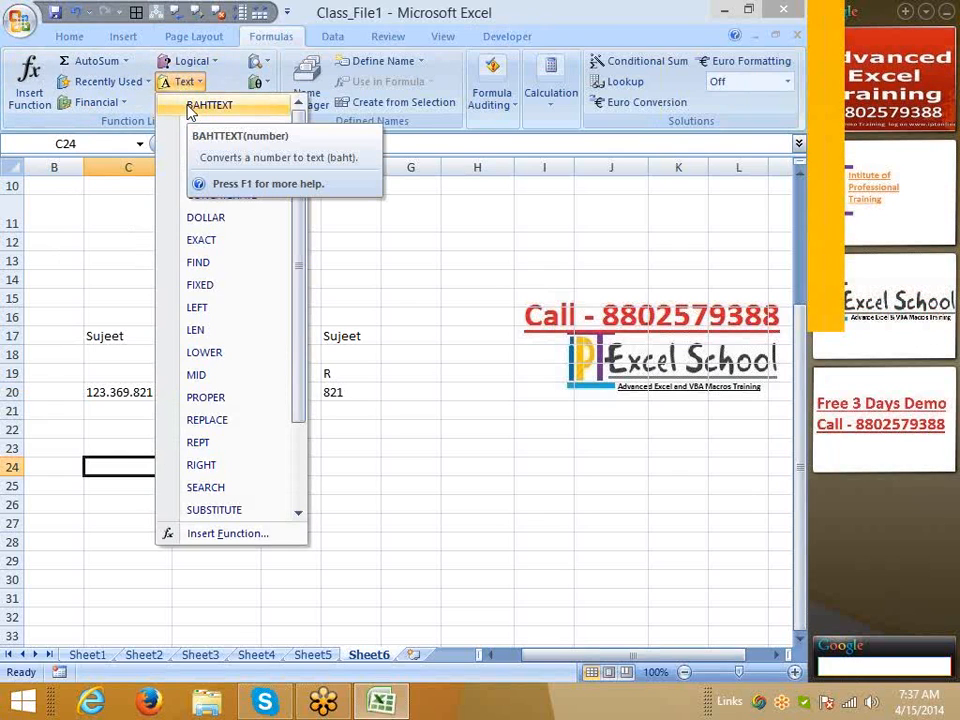
pyautogui.click(189, 108)
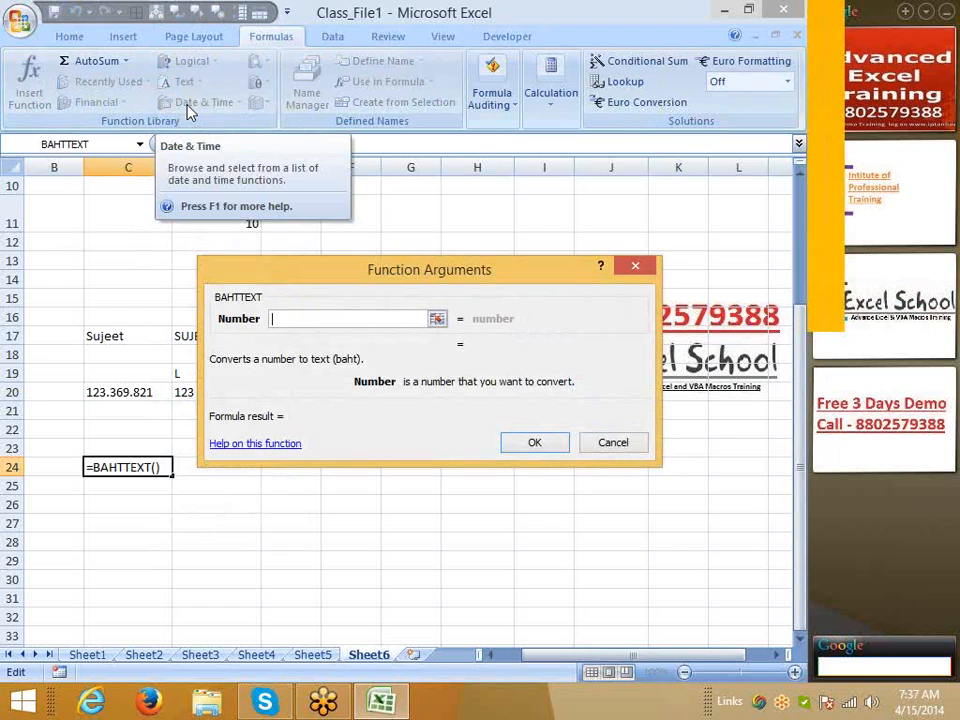
pyautogui.write('1025')
pyautogui.press('Return')
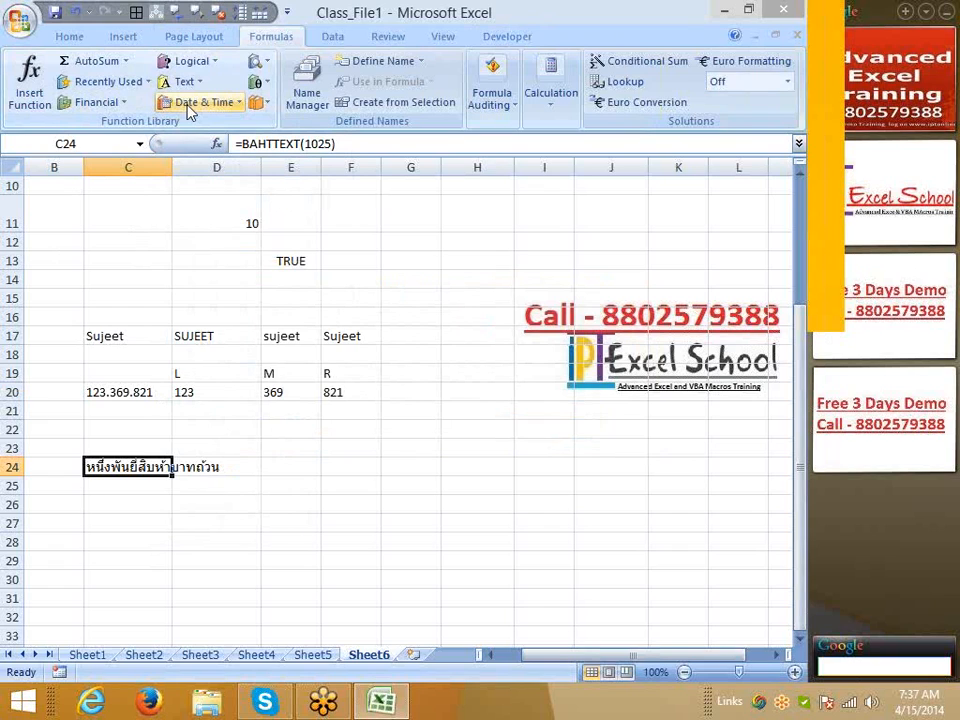
pyautogui.hotkey('ctrl', 'c')
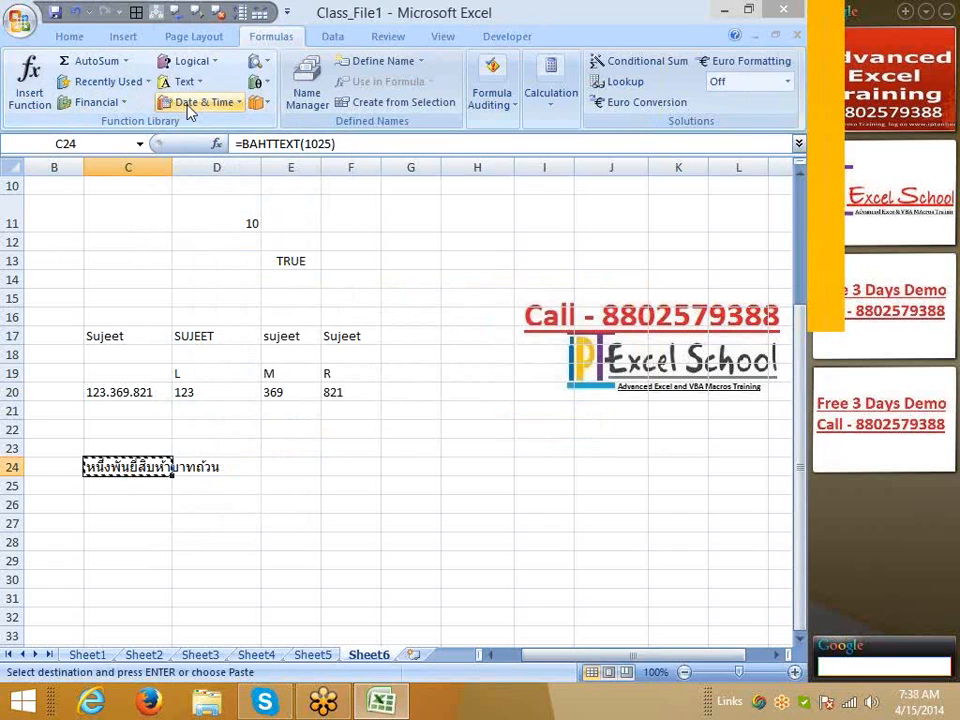
pyautogui.click(150, 702)
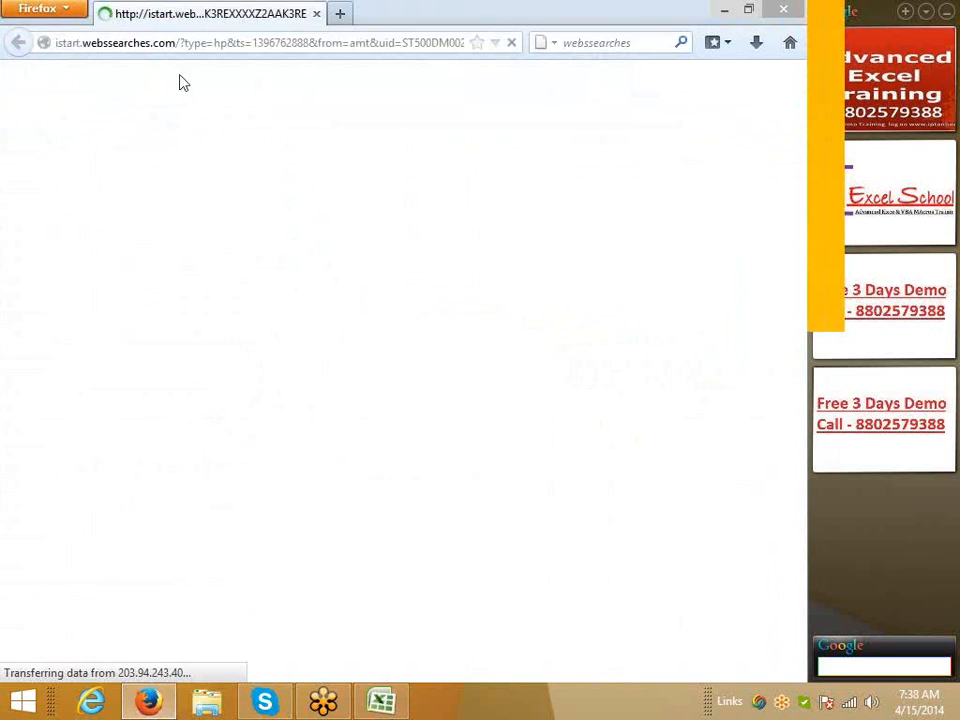
pyautogui.click(177, 43)
pyautogui.write('google.co.in/')
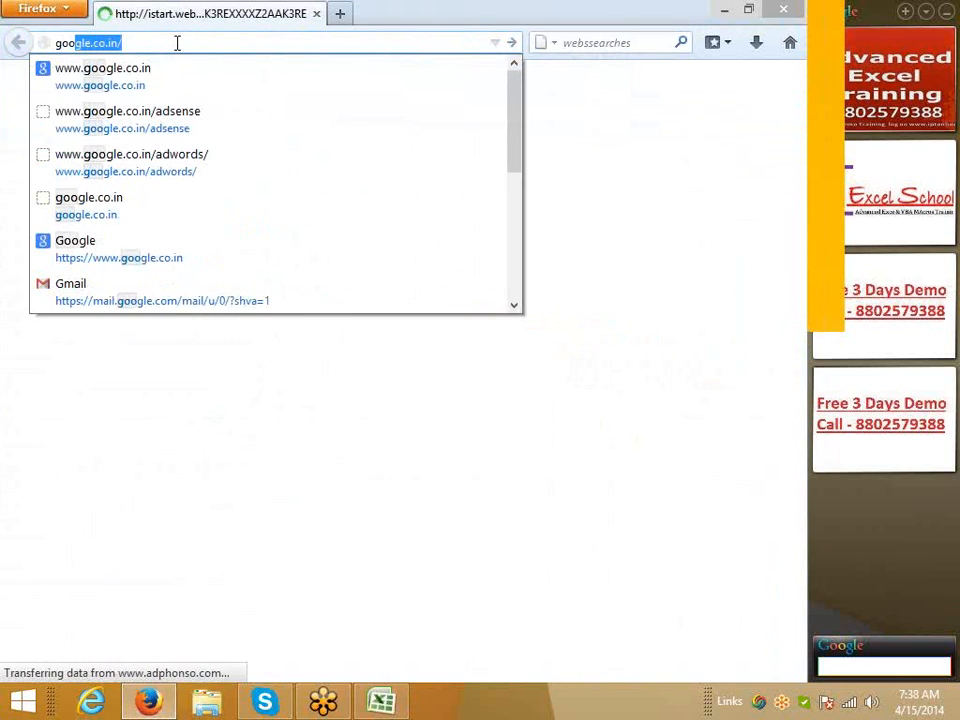
pyautogui.press('Down')
pyautogui.press('Return')
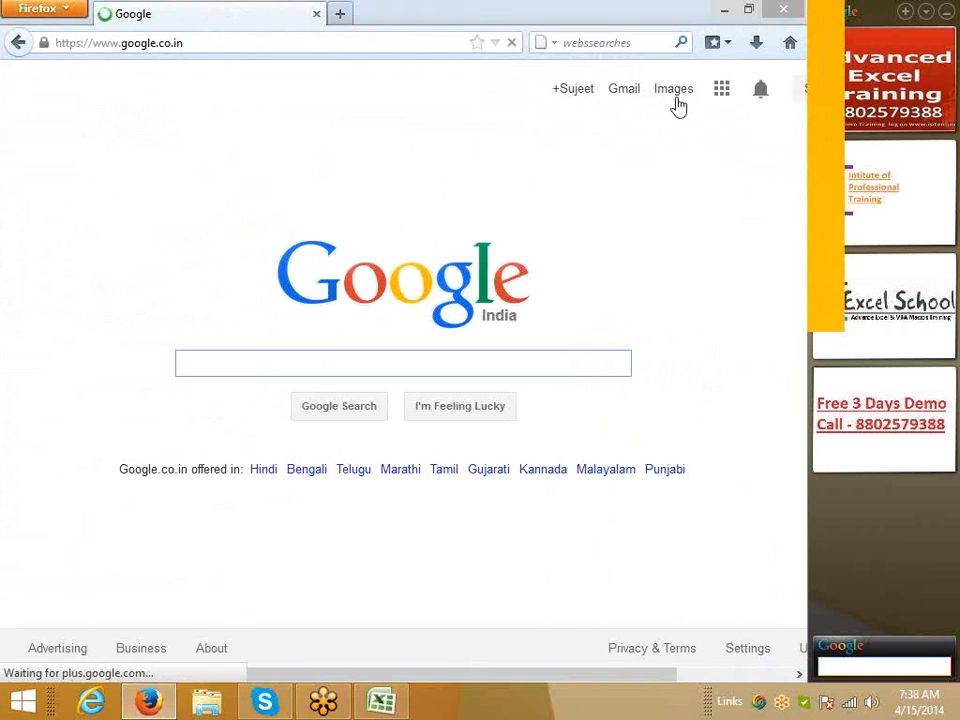
pyautogui.click(722, 92)
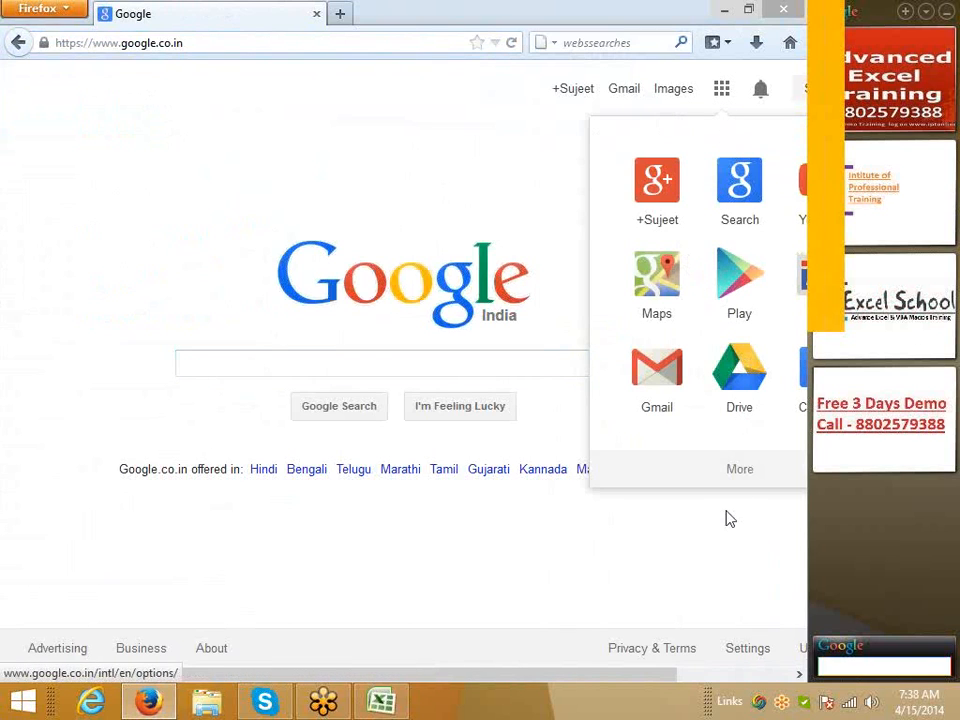
# Paste the Thai baht text into Google Translate and translate it to English with language detection
pyautogui.moveTo(636, 676); pyautogui.dragTo(752, 683)
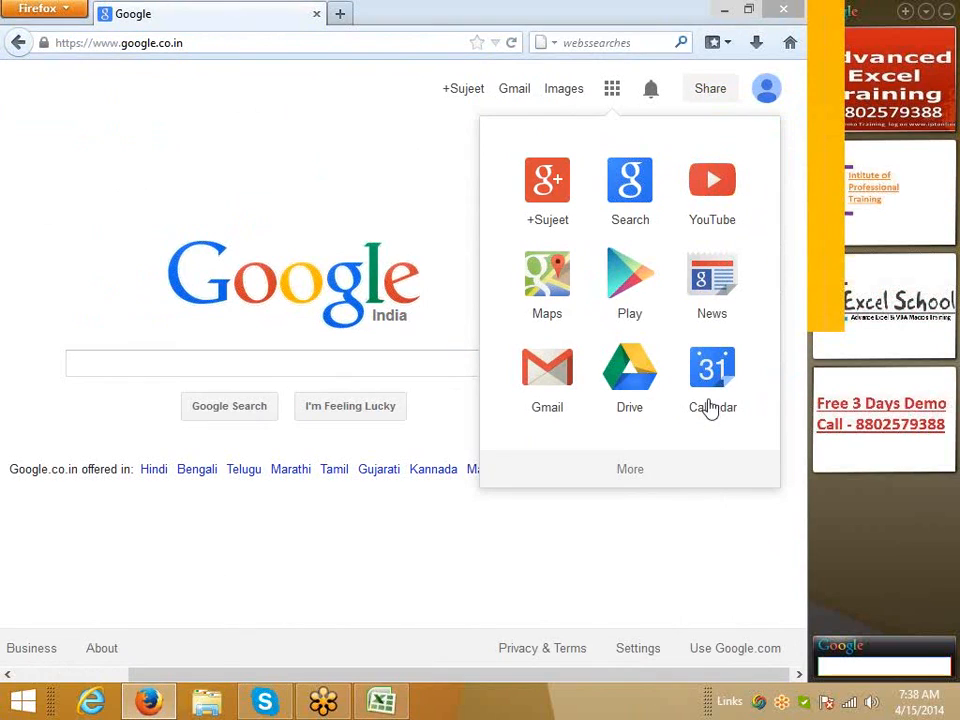
pyautogui.click(630, 470)
pyautogui.click(544, 231)
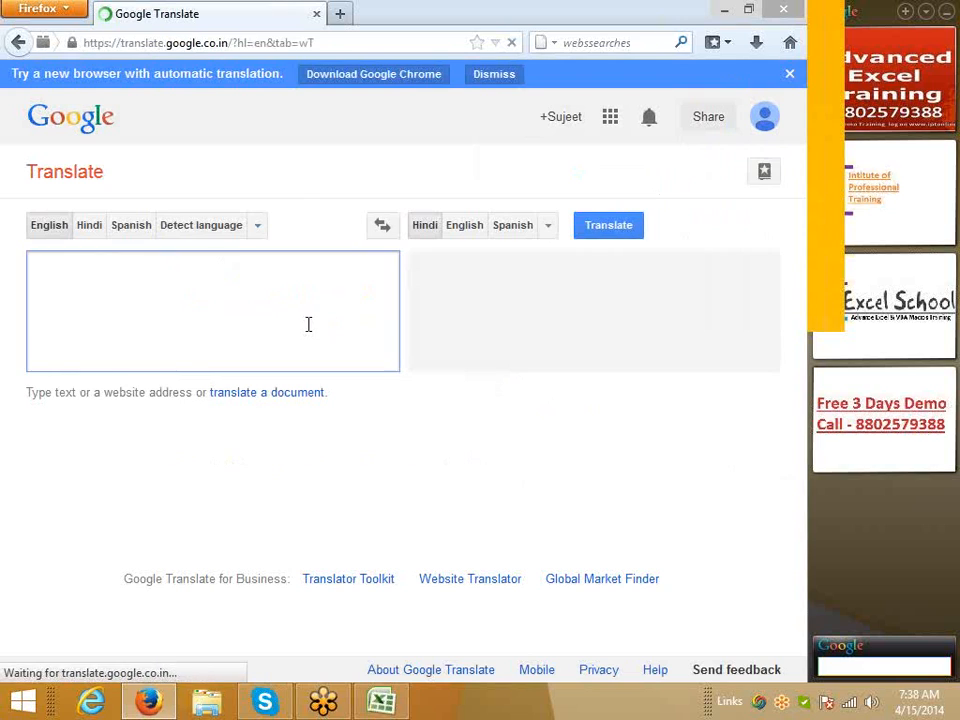
pyautogui.hotkey('ctrl', 'v')
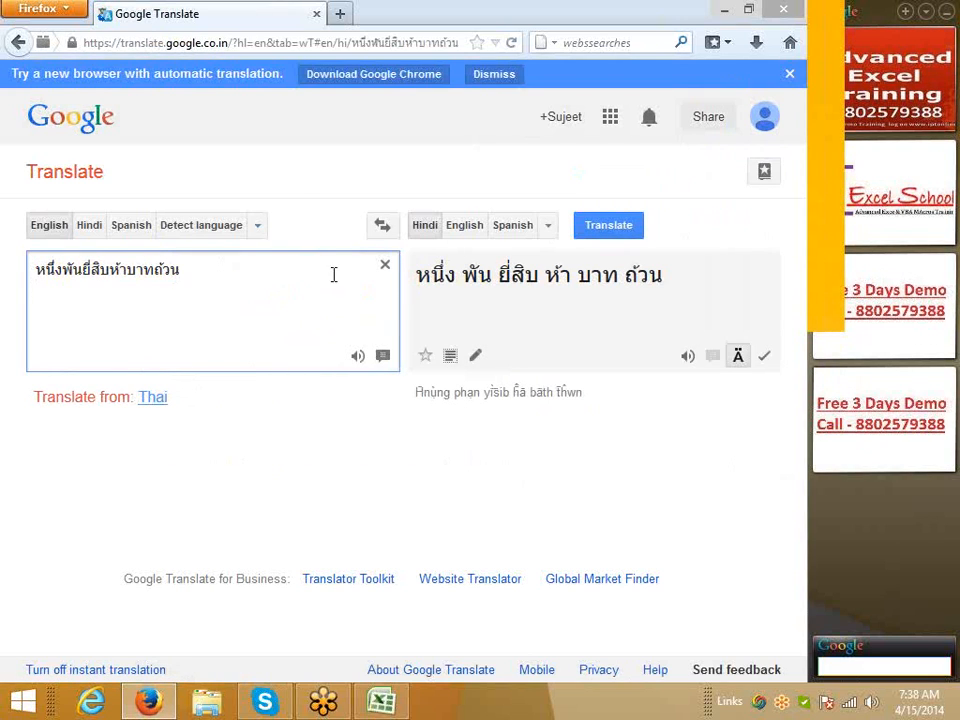
pyautogui.click(468, 228)
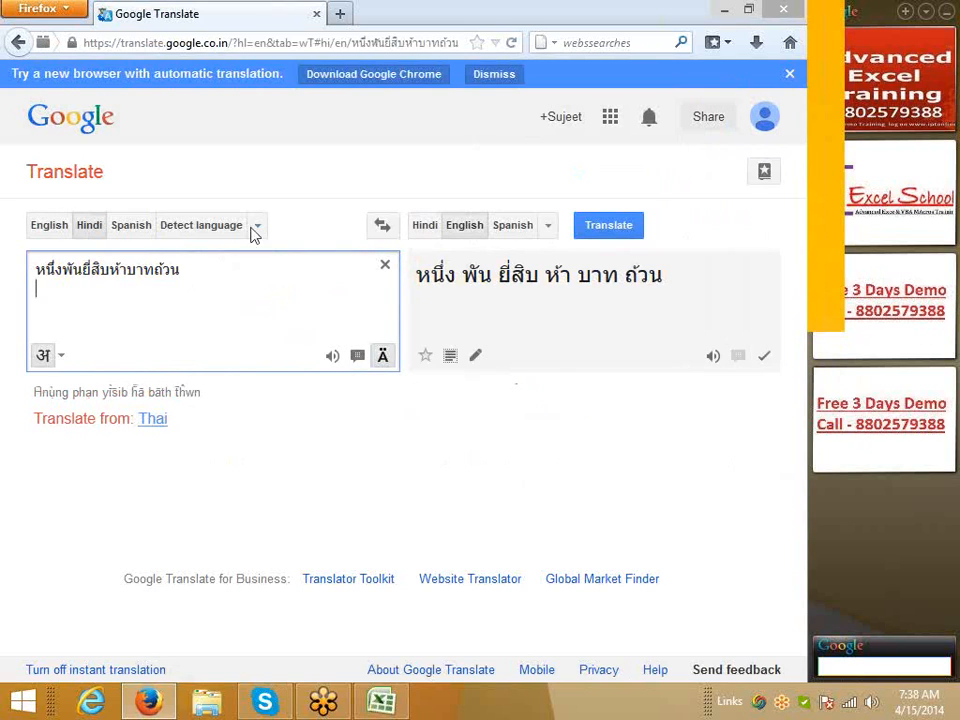
pyautogui.click(195, 233)
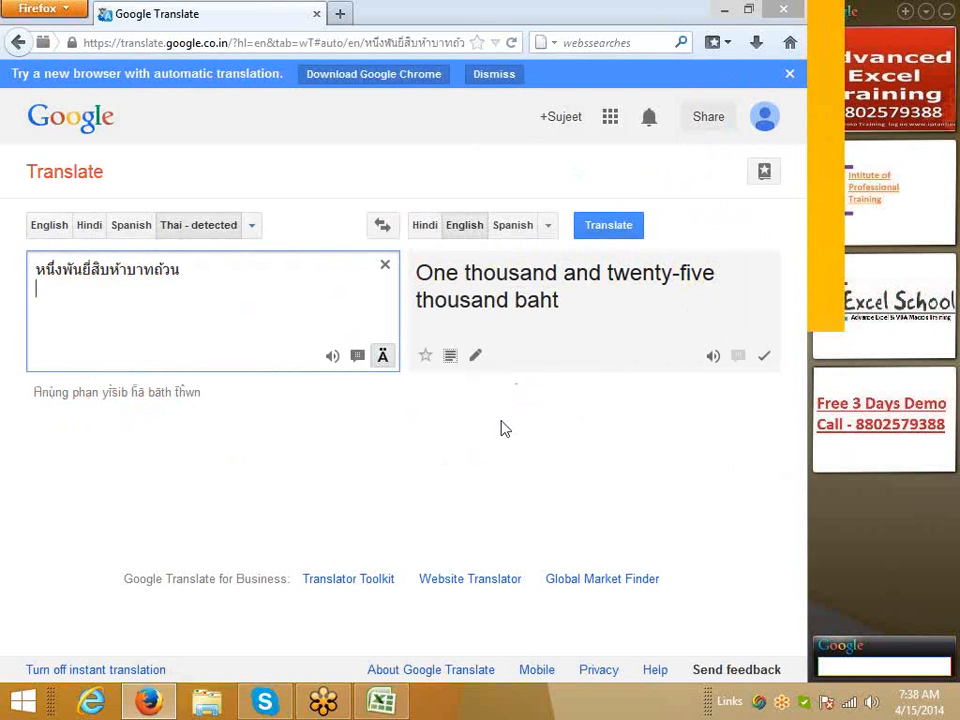
pyautogui.click(786, 12)
# Cancel the C24 copy and browse the Text function list without inserting anything
pyautogui.press('Escape')
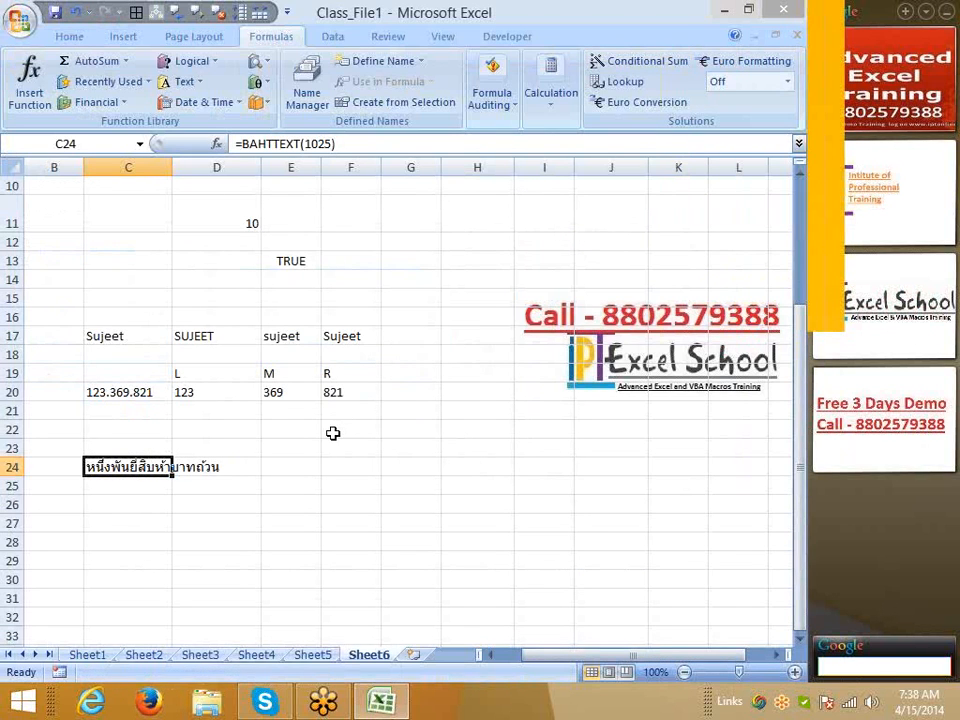
pyautogui.click(405, 426)
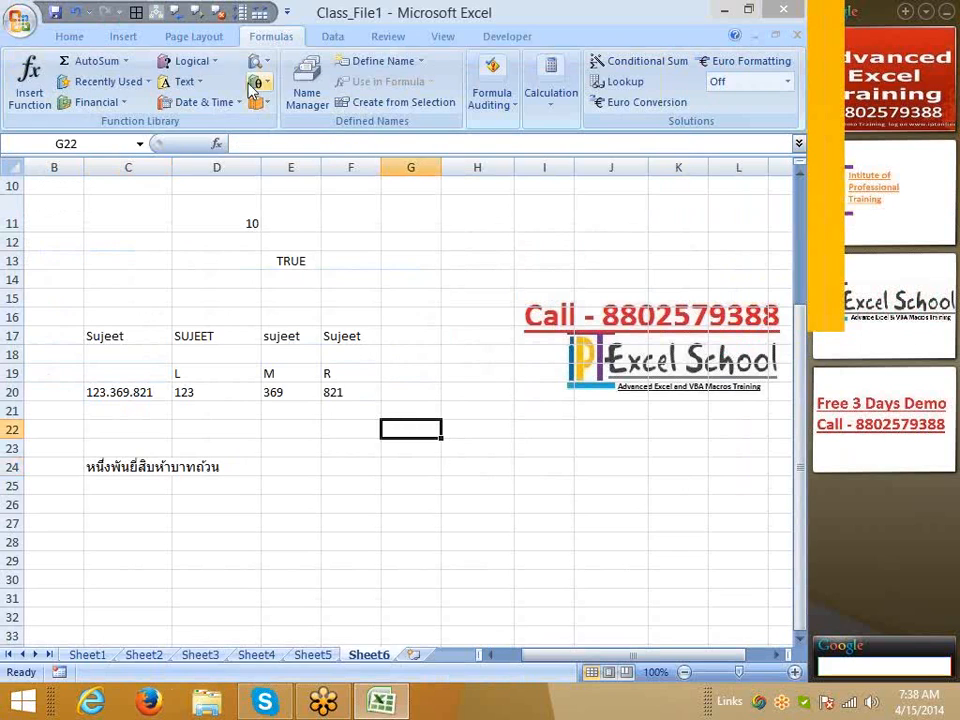
pyautogui.click(186, 81)
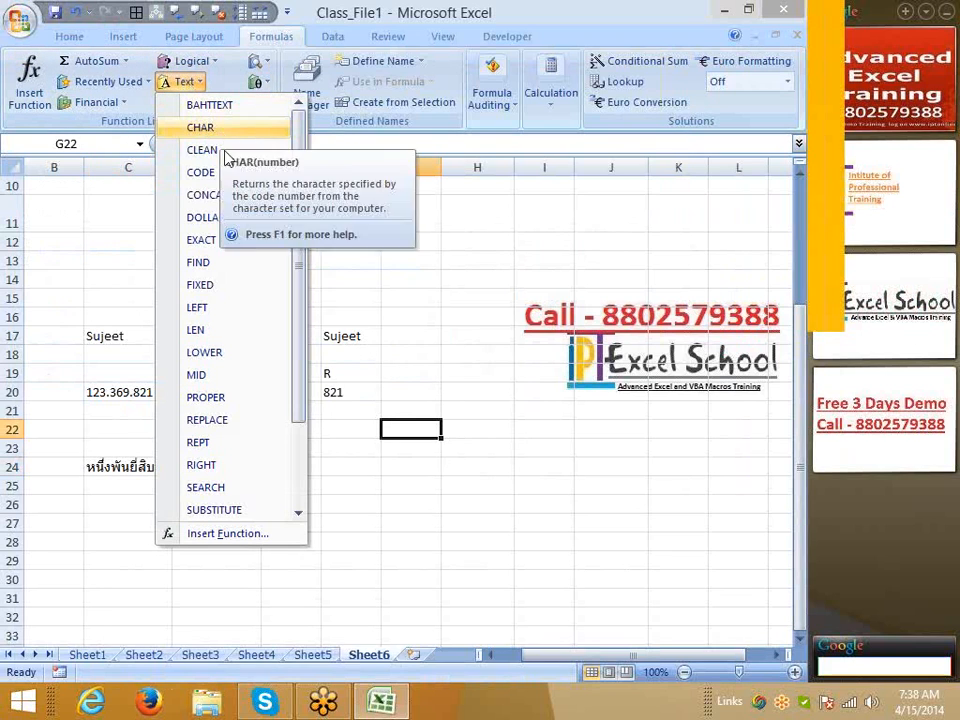
pyautogui.click(401, 514)
pyautogui.scroll(-6, 360, 407)
pyautogui.scroll(1, 203, 393)
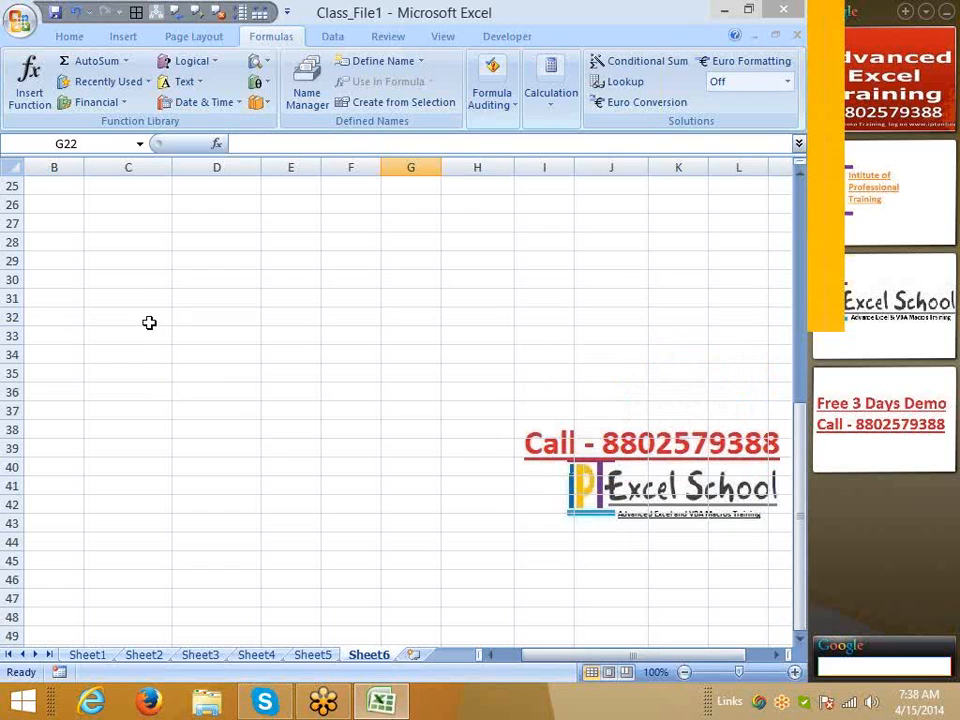
# Enter a sample first name in C31 and a surname in D31
pyautogui.click(138, 292)
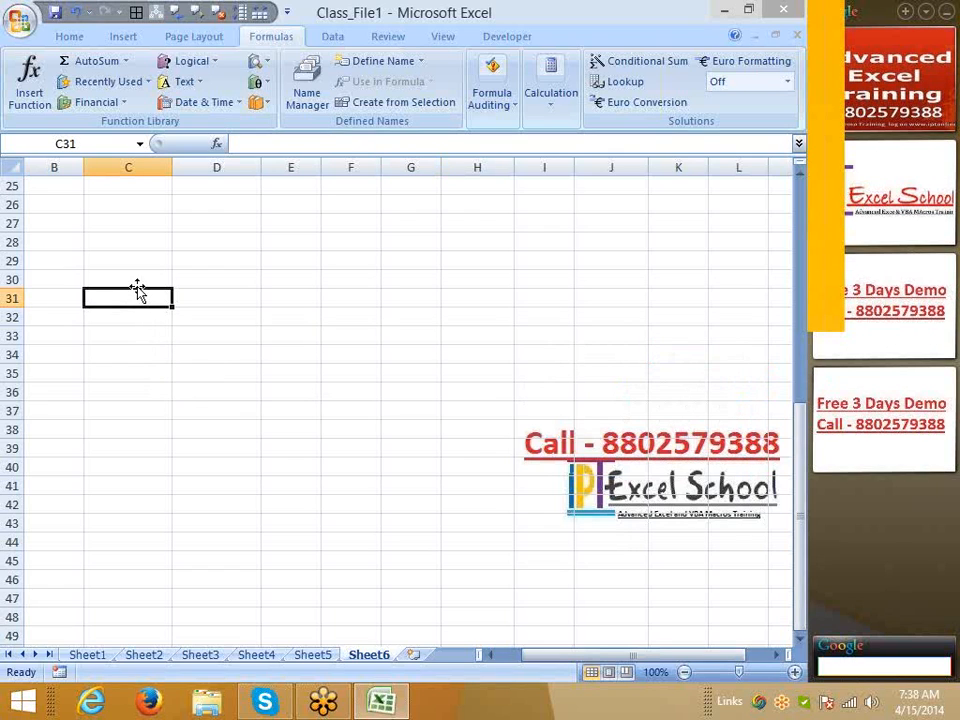
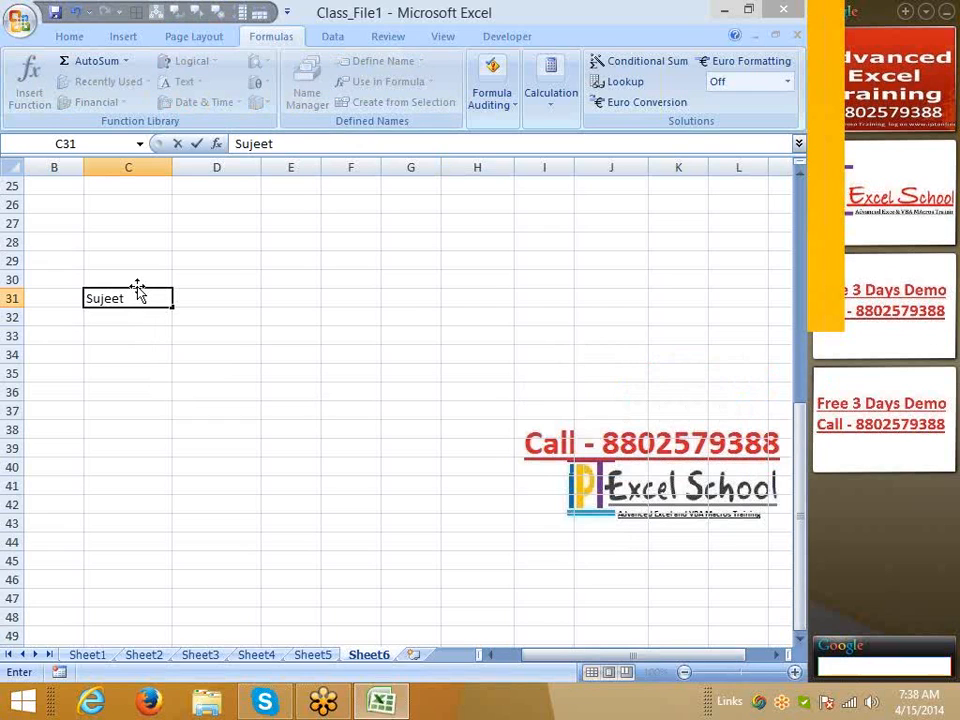
pyautogui.press('Tab')
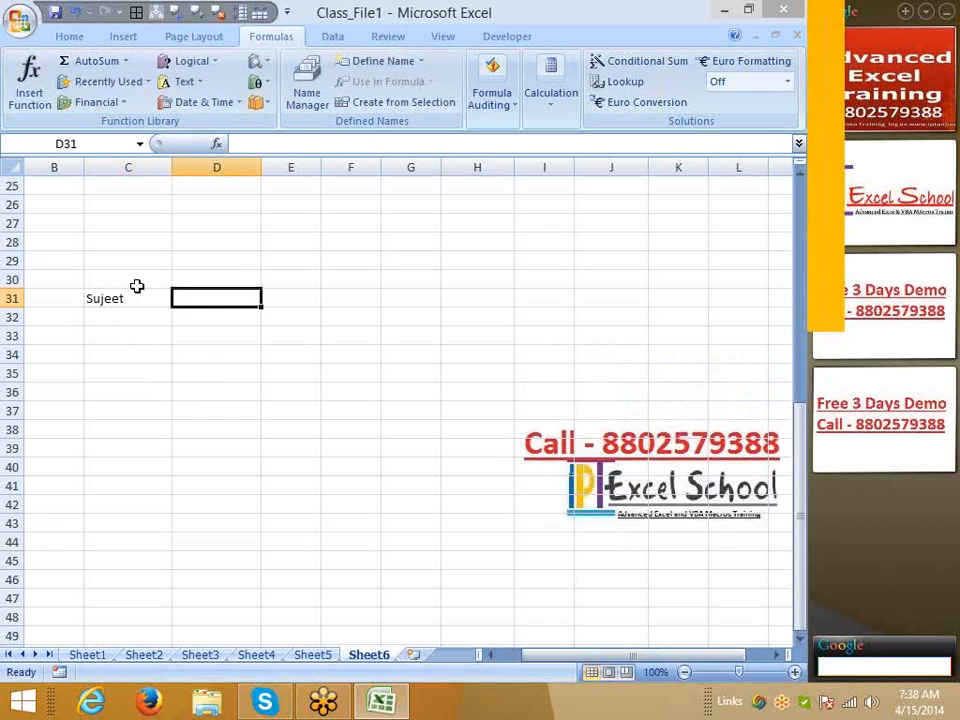
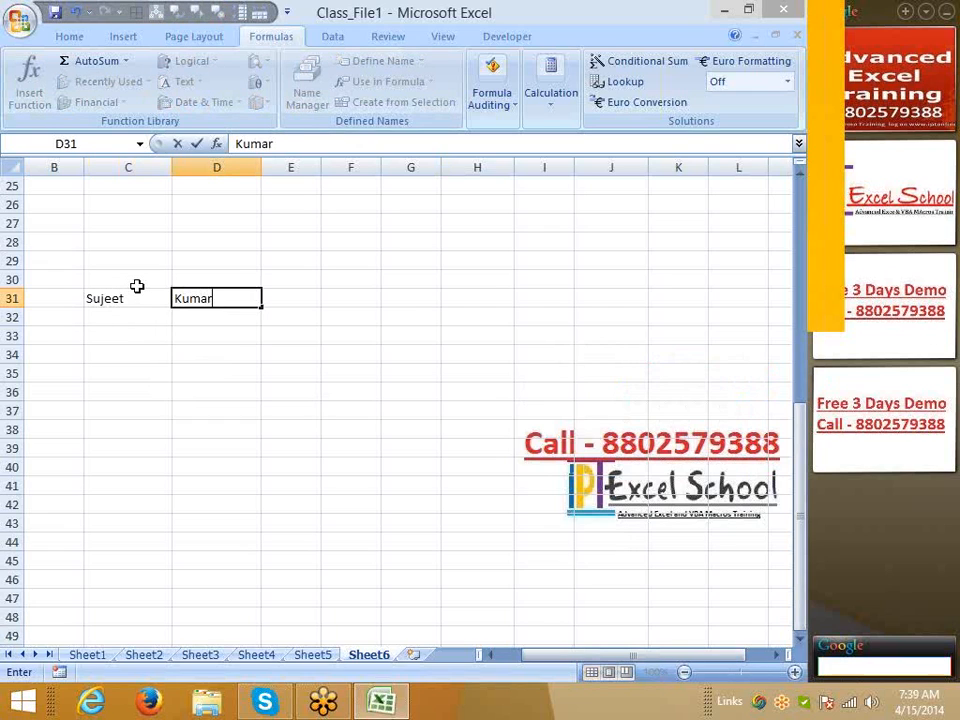
pyautogui.press('Tab')
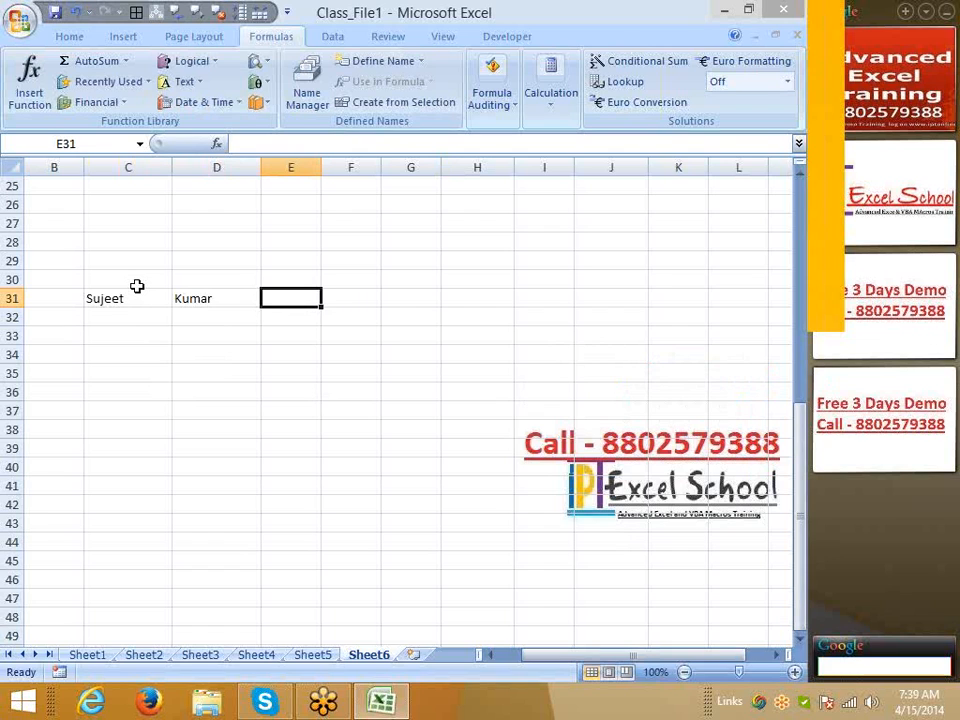
pyautogui.press('Up')
pyautogui.press('Up')
pyautogui.press('Up')
pyautogui.press('Up')
pyautogui.press('Up')
pyautogui.press('Up')
pyautogui.press('Up')
pyautogui.press('Up')
pyautogui.press('Up')
pyautogui.press('Up')
pyautogui.press('Up')
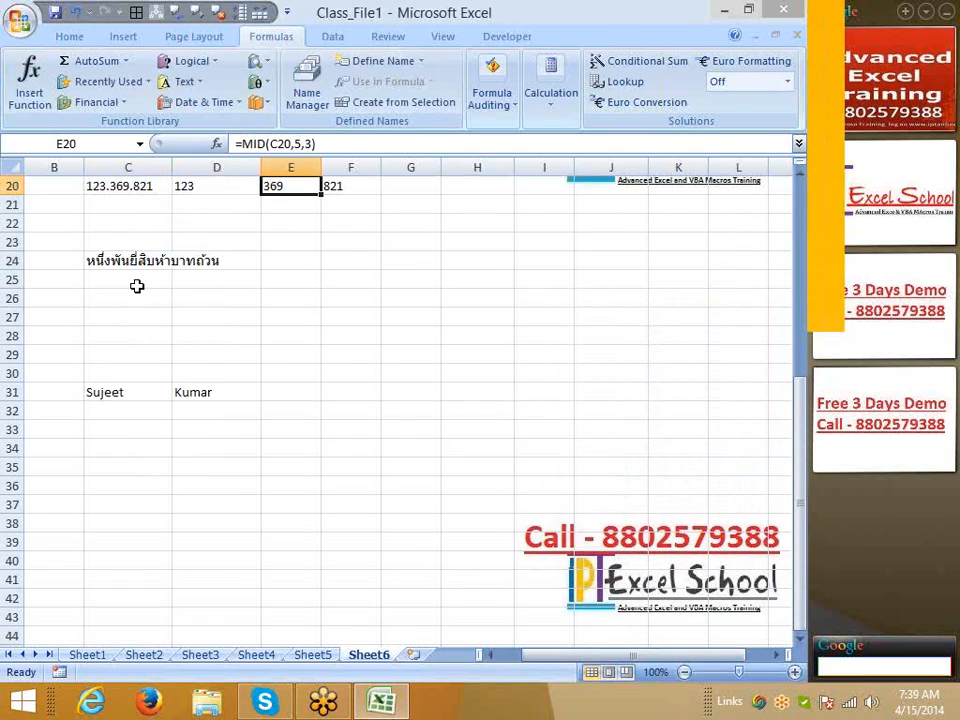
pyautogui.press('Up')
pyautogui.press('Up')
pyautogui.press('Down')
pyautogui.press('Right')
pyautogui.press('Right')
# Enter =CONCATENATE(D20,".",E20,".",F20) in G20 to produce 123.369.821
pyautogui.press('Down')
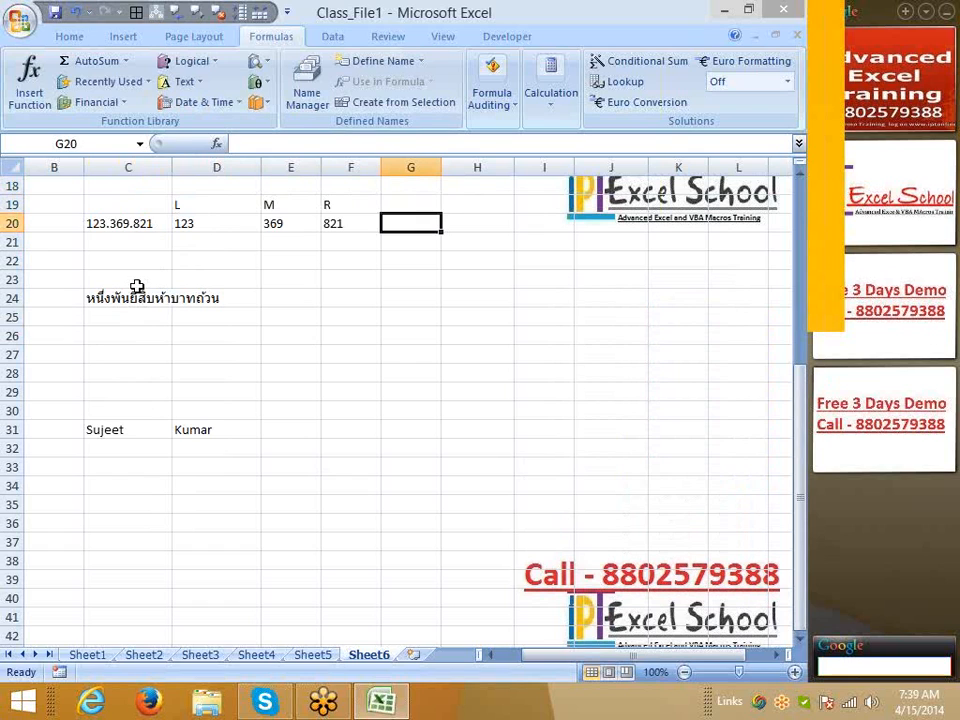
pyautogui.write('=con')
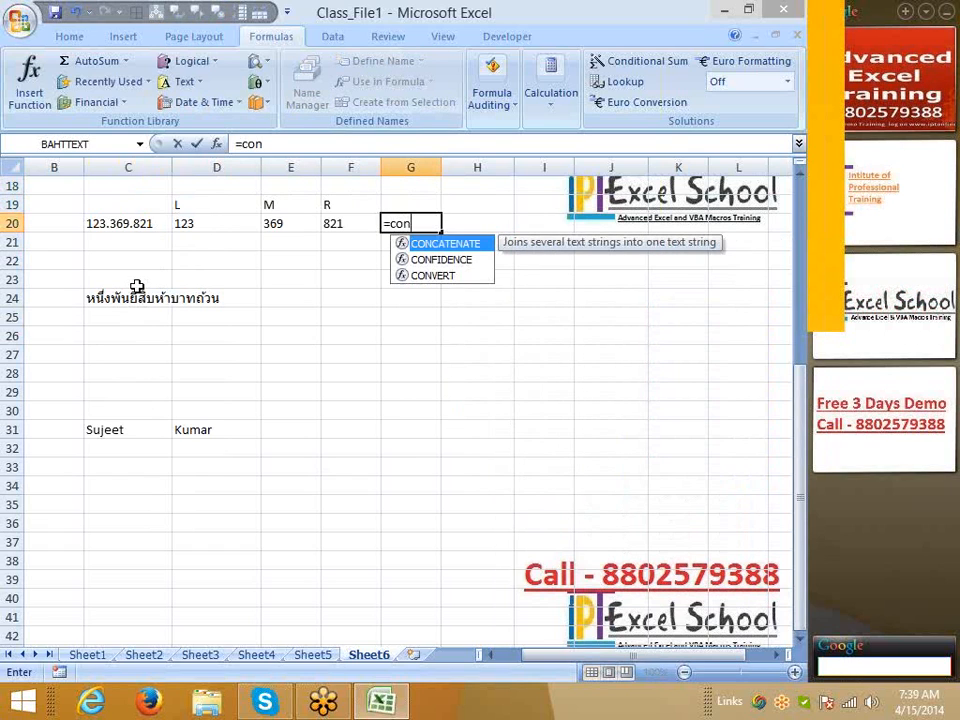
pyautogui.press('Tab')
pyautogui.press('Left')
pyautogui.press('Left')
pyautogui.press('Left')
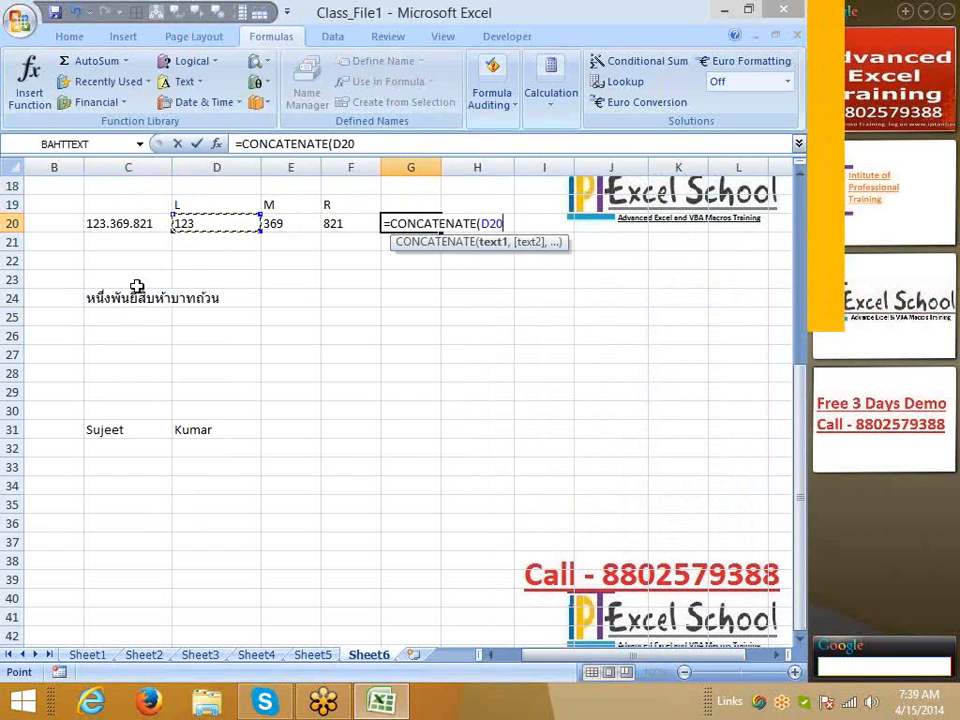
pyautogui.write(',')
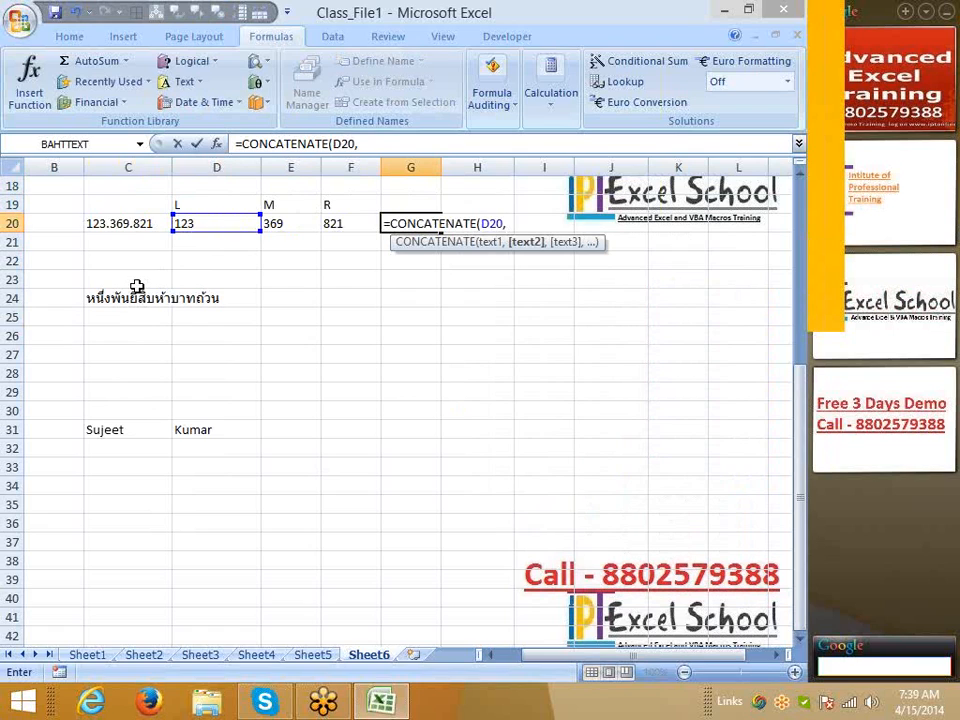
pyautogui.write('".",')
pyautogui.press('Left')
pyautogui.press('Left')
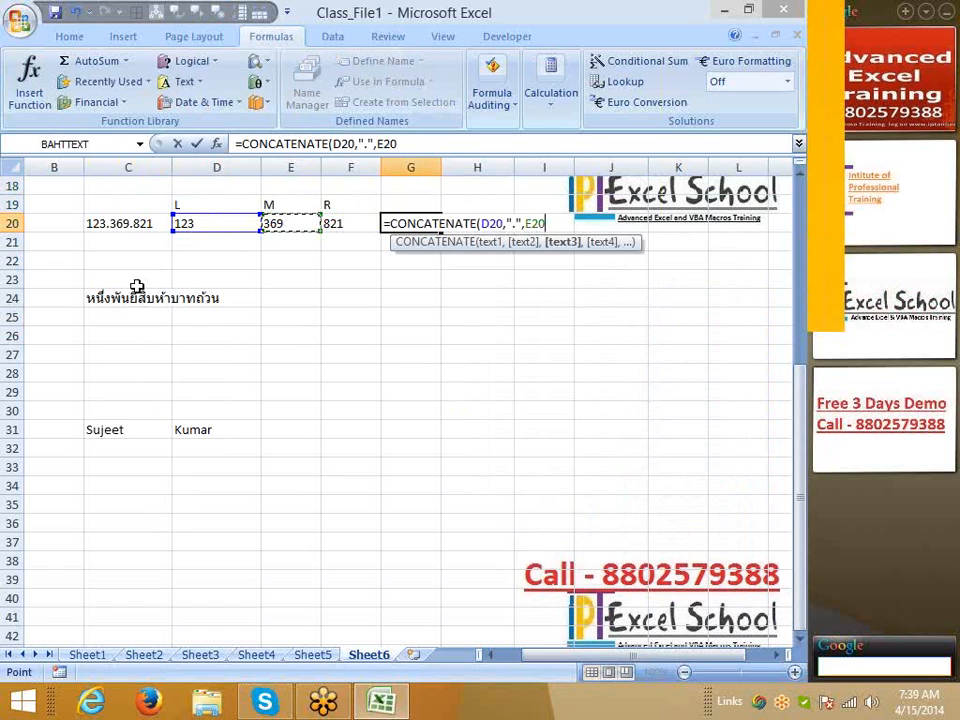
pyautogui.write(',')
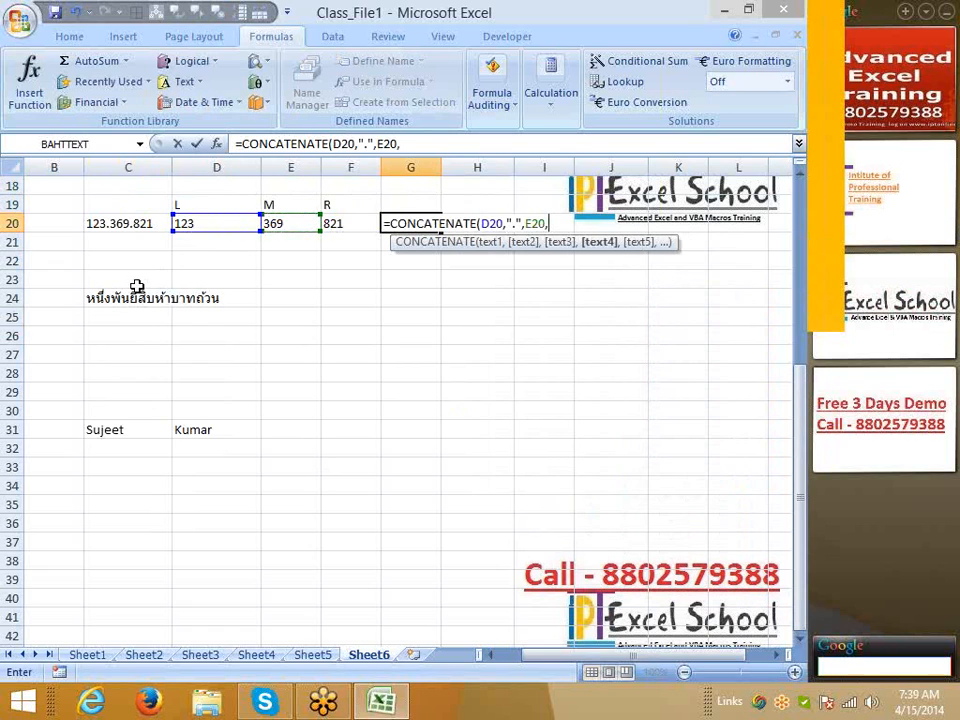
pyautogui.write('"')
pyautogui.write('."')
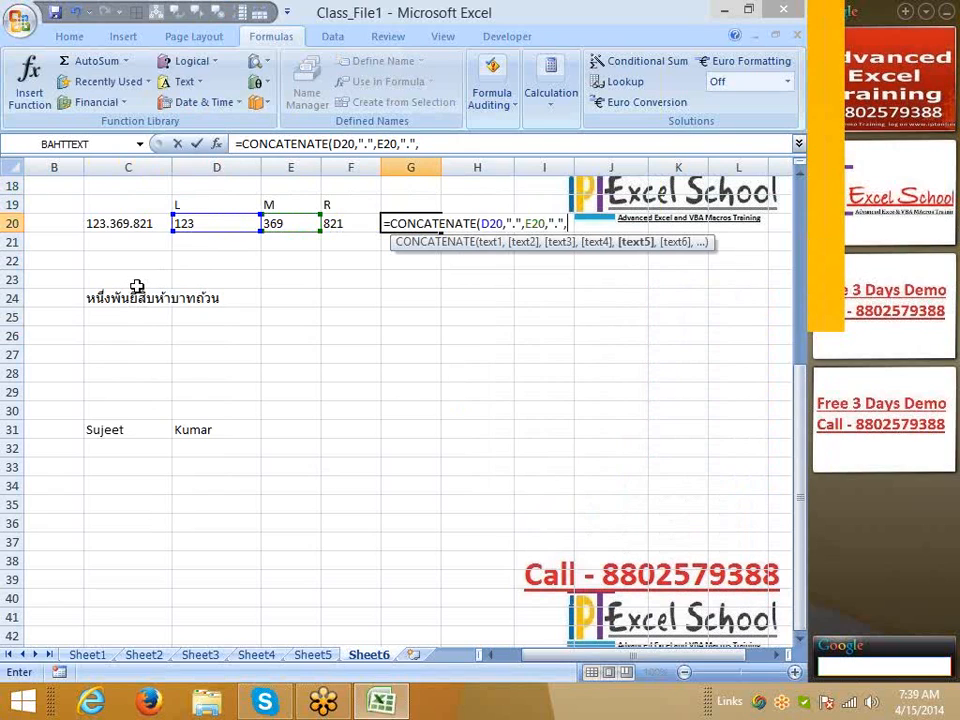
pyautogui.write(',F20')
pyautogui.press('Return')
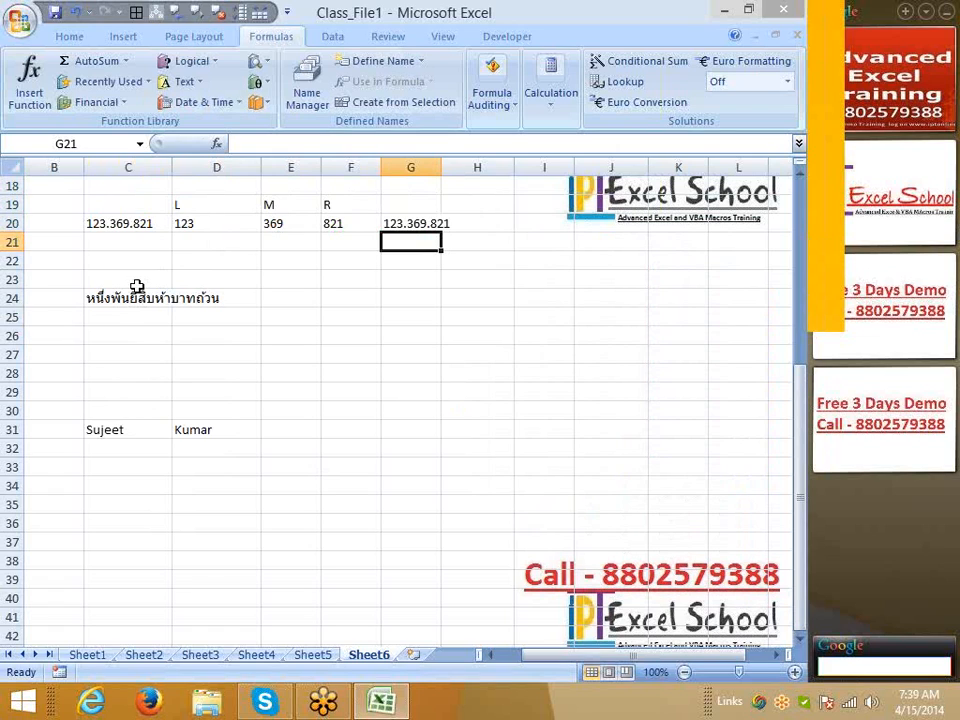
# Enter =D20&"."&E20&"."&F20 in G21, also producing 123.369.821
pyautogui.write('=')
pyautogui.press('Left')
pyautogui.press('Left')
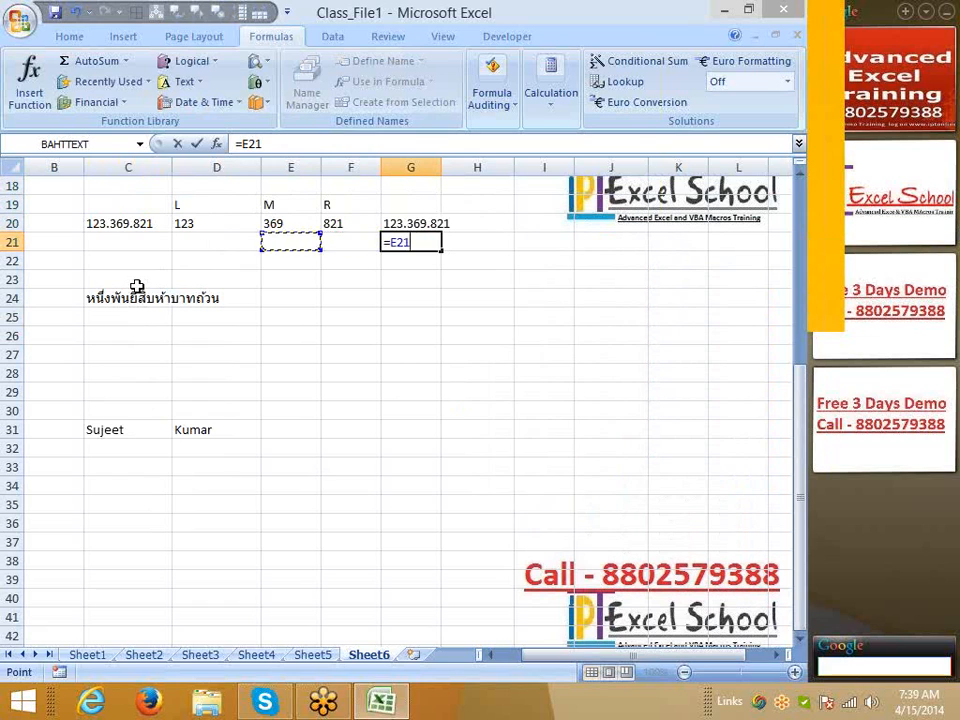
pyautogui.press('Up')
pyautogui.press('Left')
pyautogui.write('&')
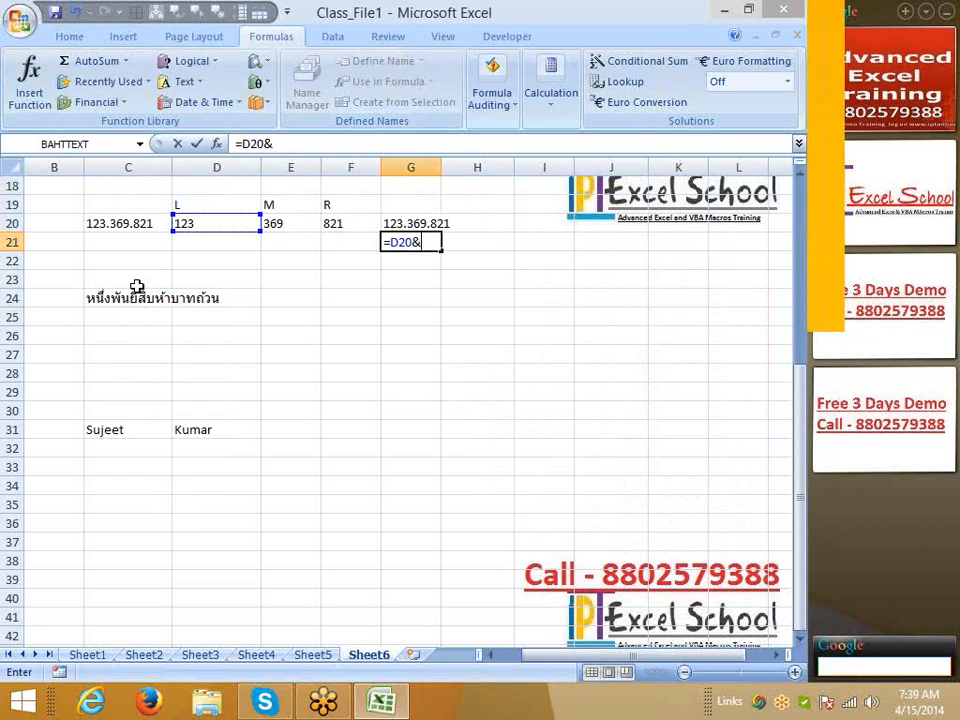
pyautogui.write('"."')
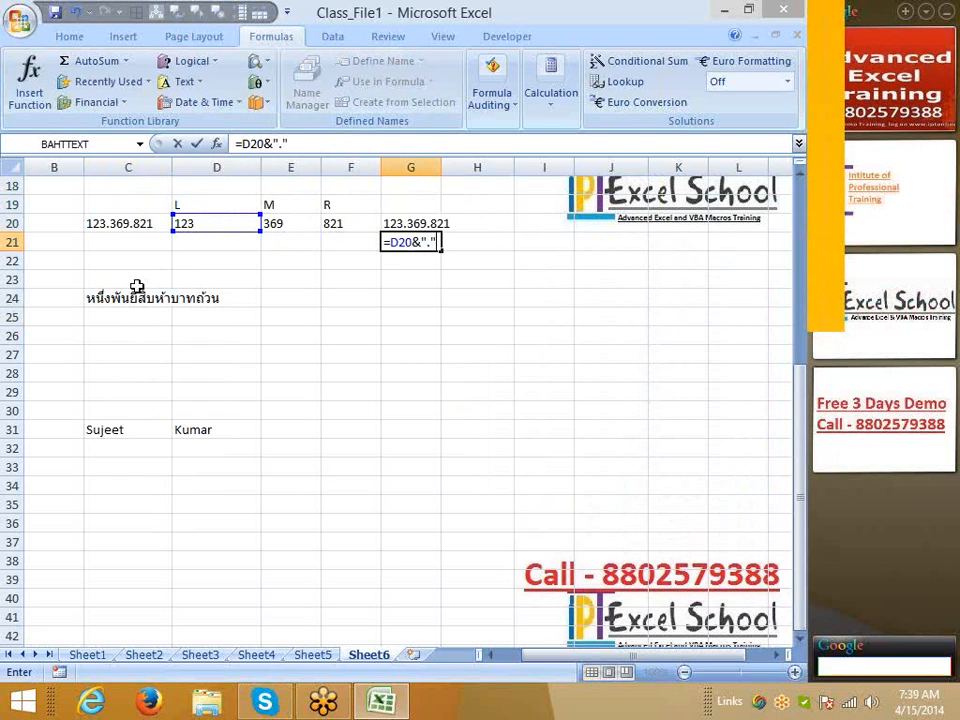
pyautogui.write('&')
pyautogui.press('Left')
pyautogui.press('Left')
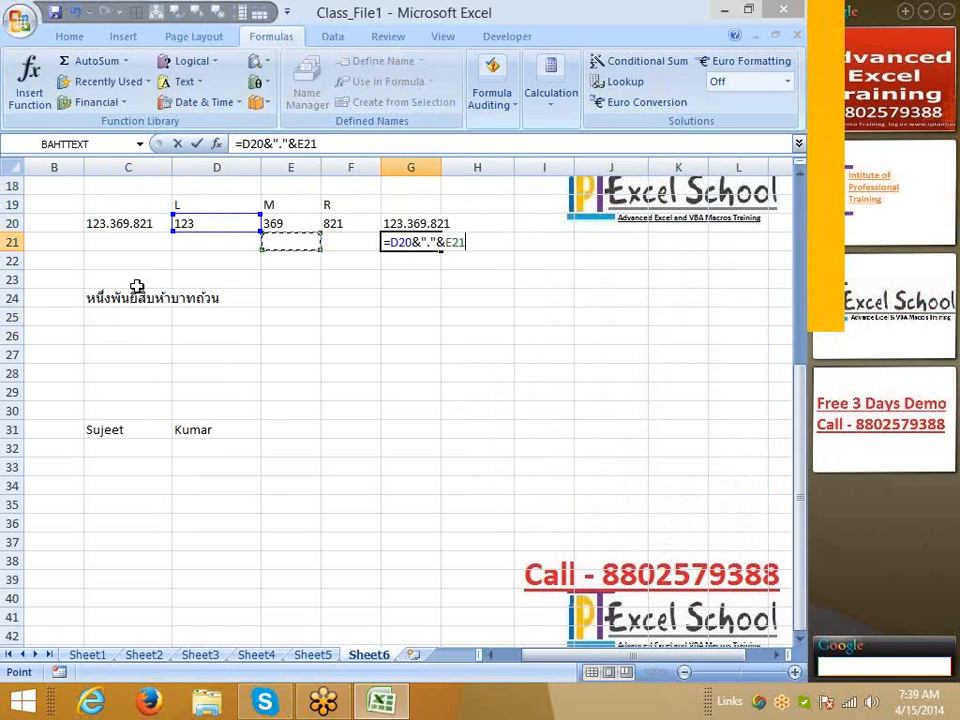
pyautogui.press('Up')
pyautogui.write('&"')
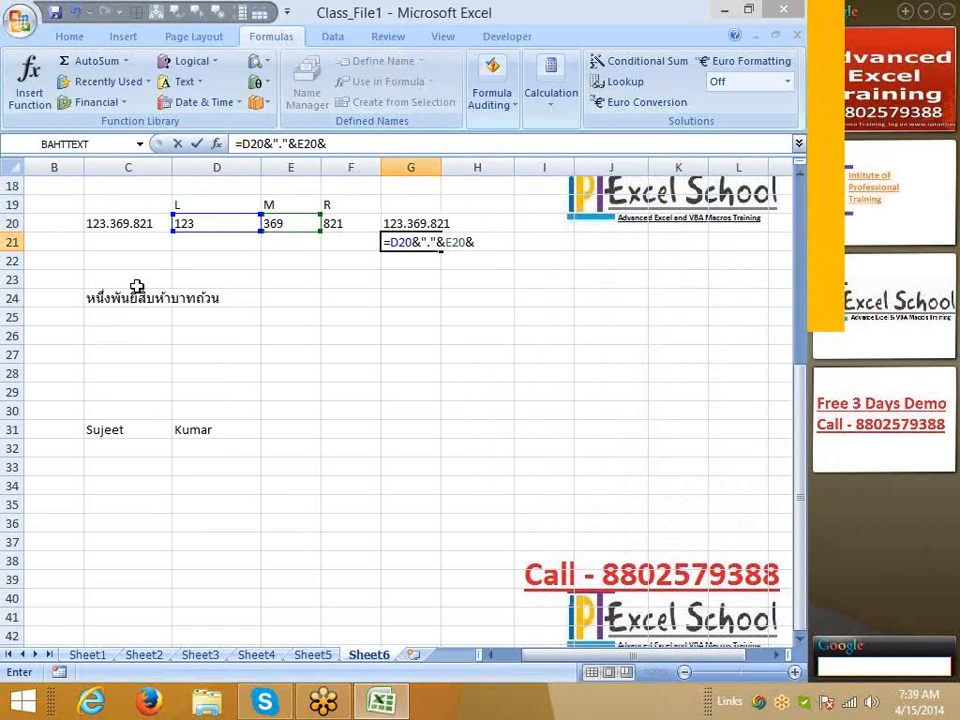
pyautogui.write('."&')
pyautogui.press('Left')
pyautogui.press('Up')
pyautogui.press('Return')
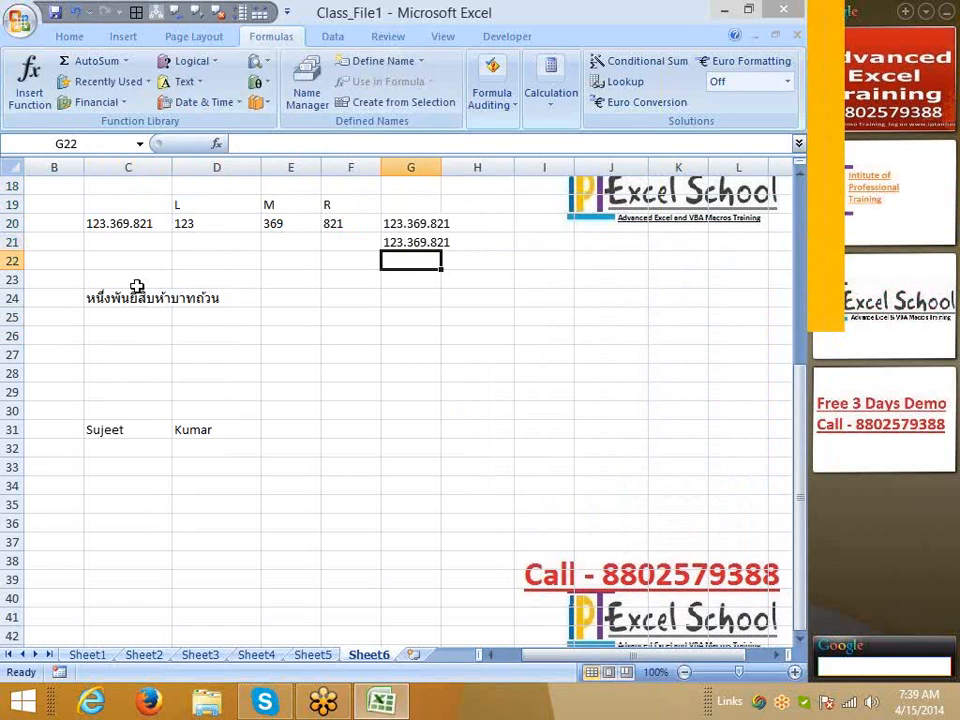
pyautogui.press('Down')
pyautogui.press('Down')
pyautogui.press('Down')
pyautogui.press('Left')
pyautogui.press('Left')
pyautogui.press('Down')
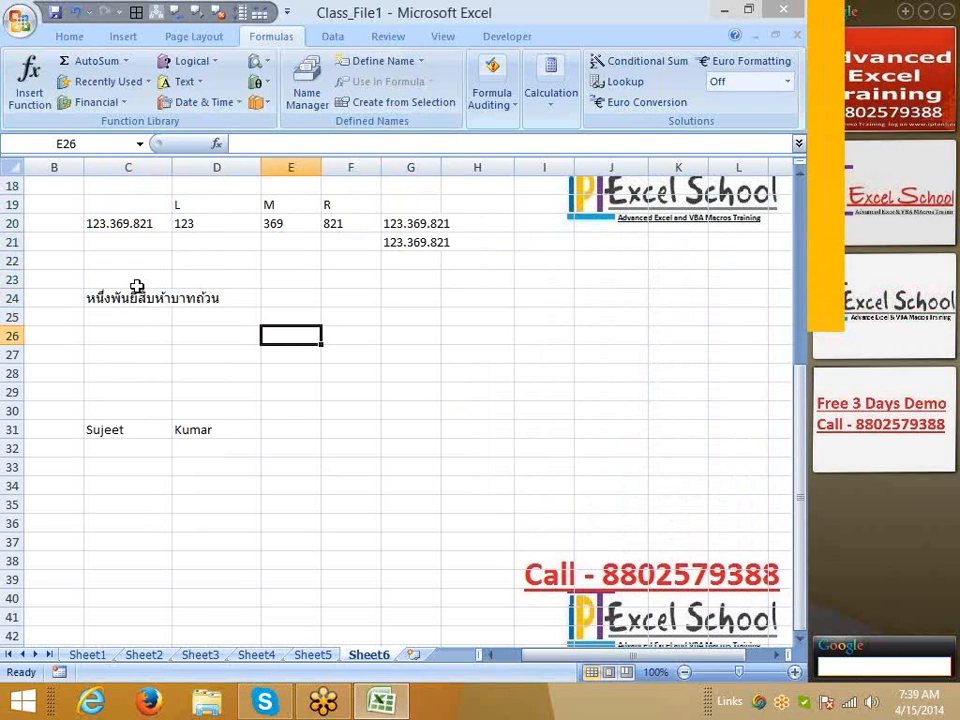
# Enter 3/1 (1-Mar) in E26 and today's date in F26 using Ctrl+;
pyautogui.write('3/1')
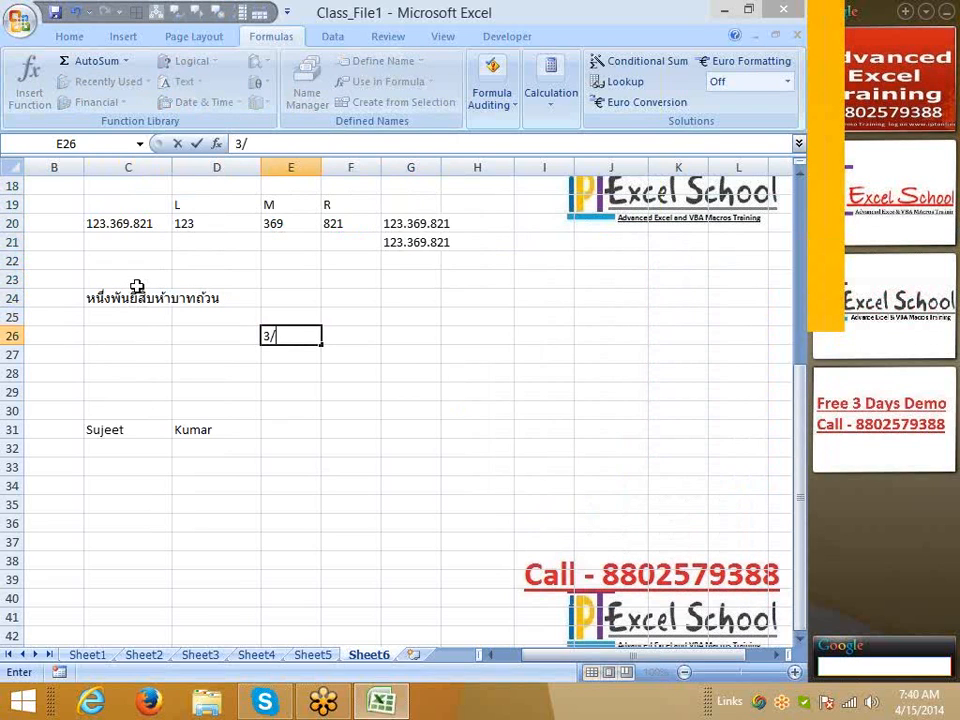
pyautogui.press('Tab')
pyautogui.write(':')
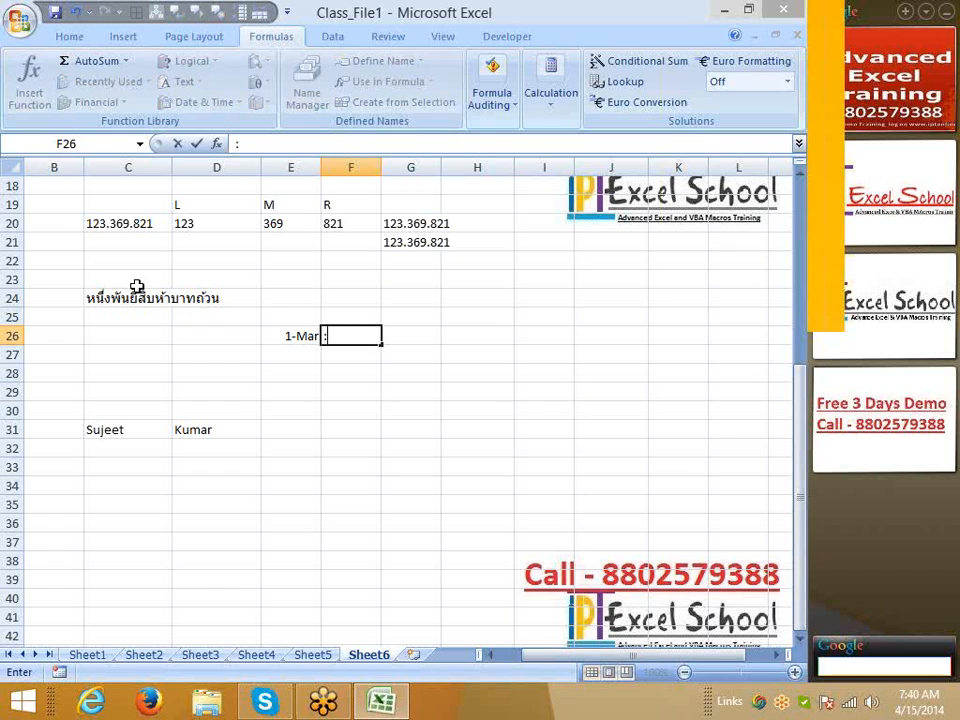
pyautogui.press('Escape')
pyautogui.hotkey('ctrl', ';')
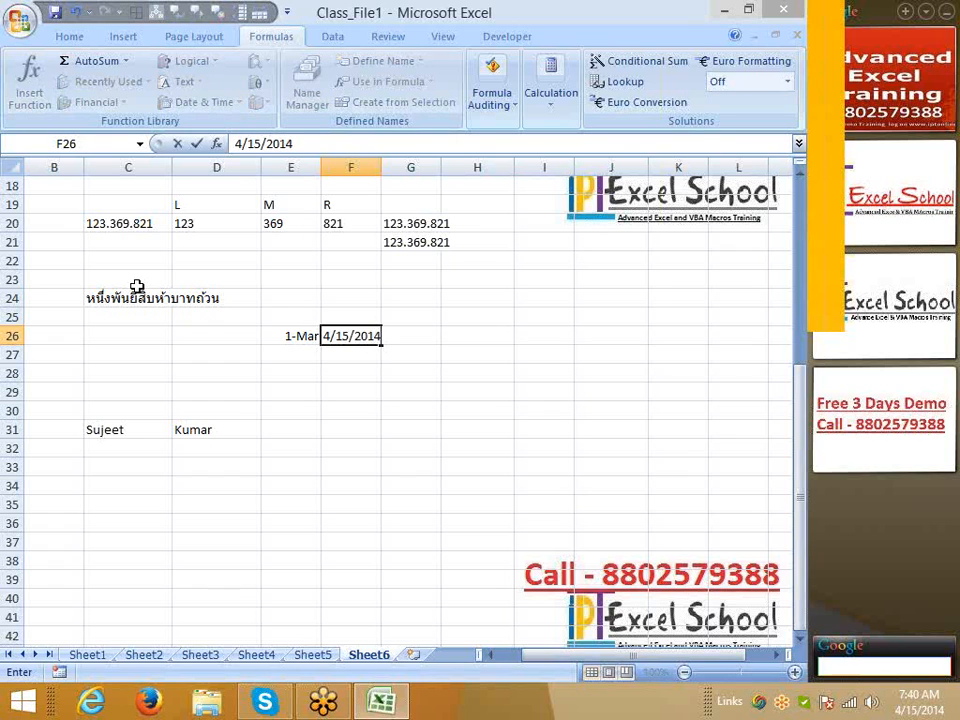
pyautogui.press('Return')
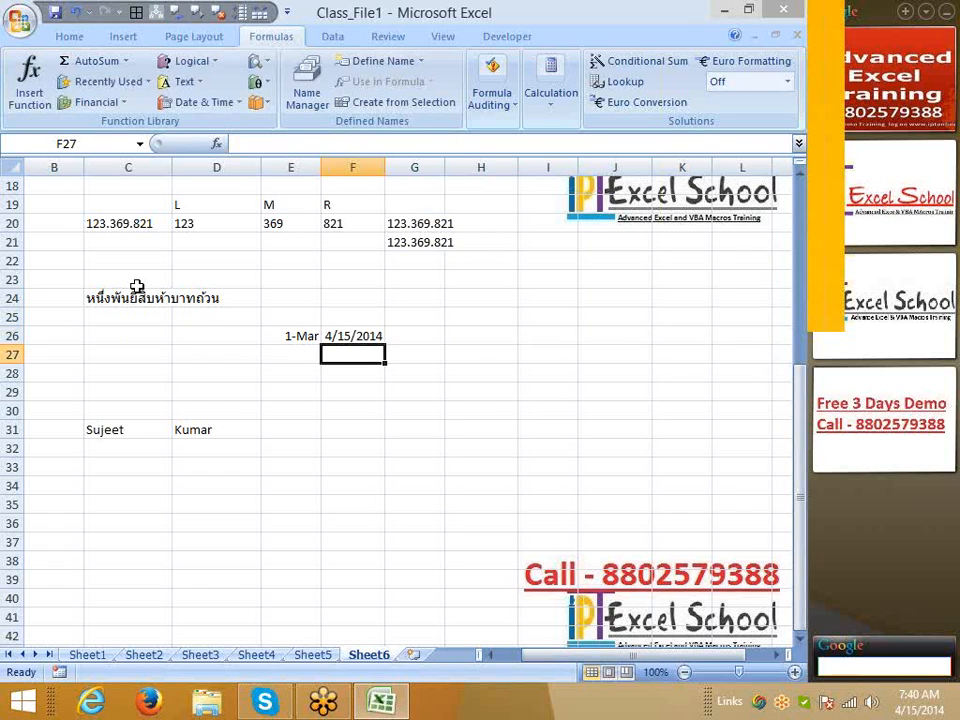
# Join the dates in E28 with =E26&" to "&F26, showing 41699 to 41744
pyautogui.press('Left')
pyautogui.press('Down')
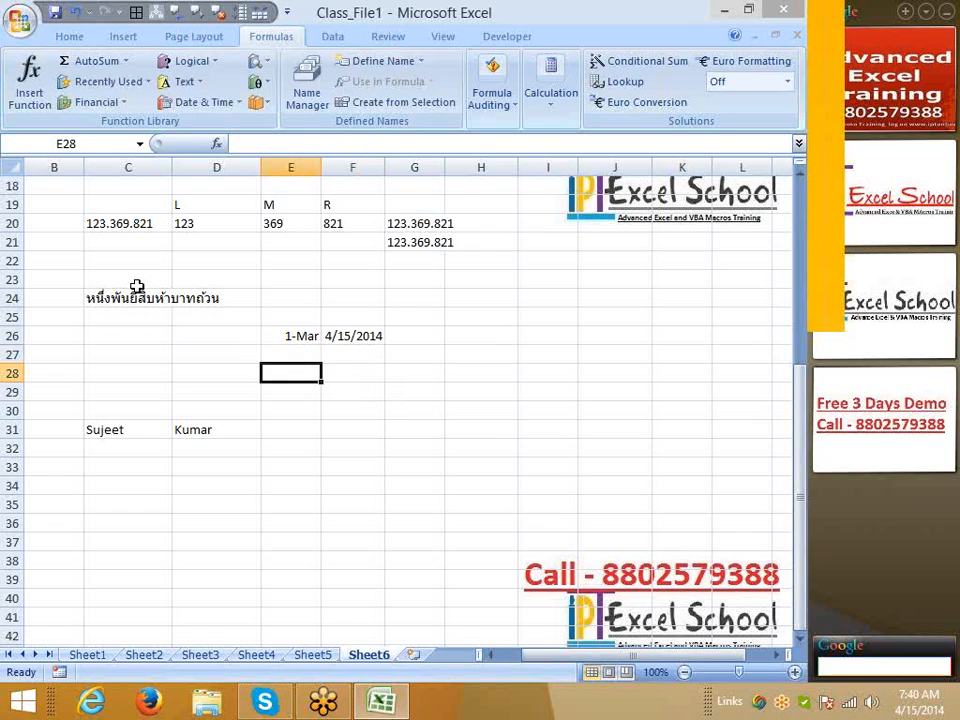
pyautogui.write('=')
pyautogui.press('Up')
pyautogui.press('Up')
pyautogui.write('&')
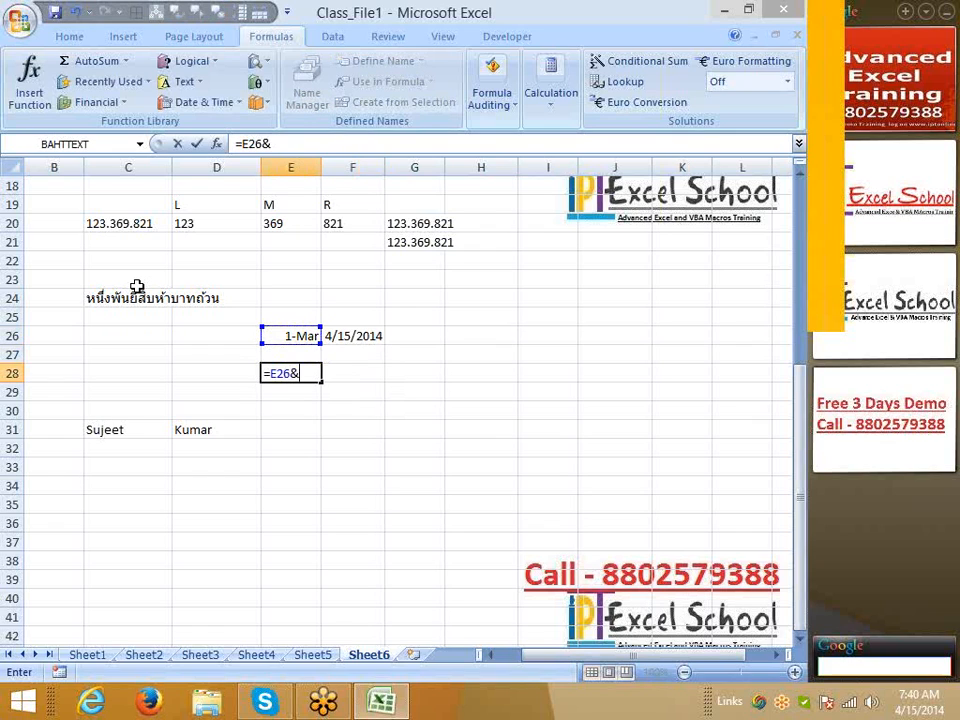
pyautogui.write('" to "')
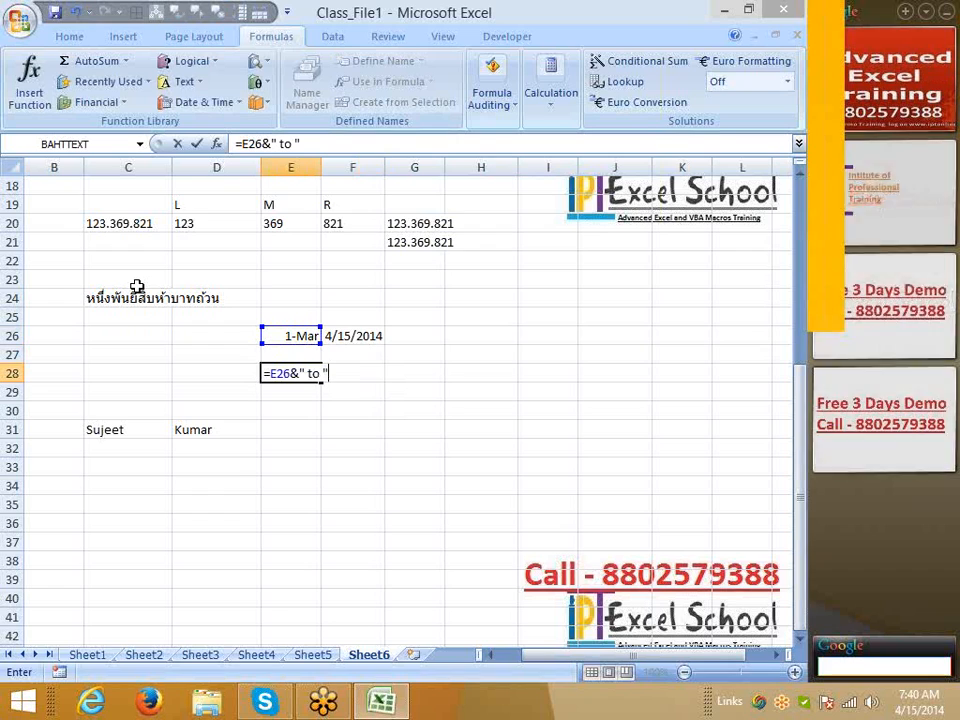
pyautogui.write('&')
pyautogui.press('Right')
pyautogui.press('Up')
pyautogui.press('Up')
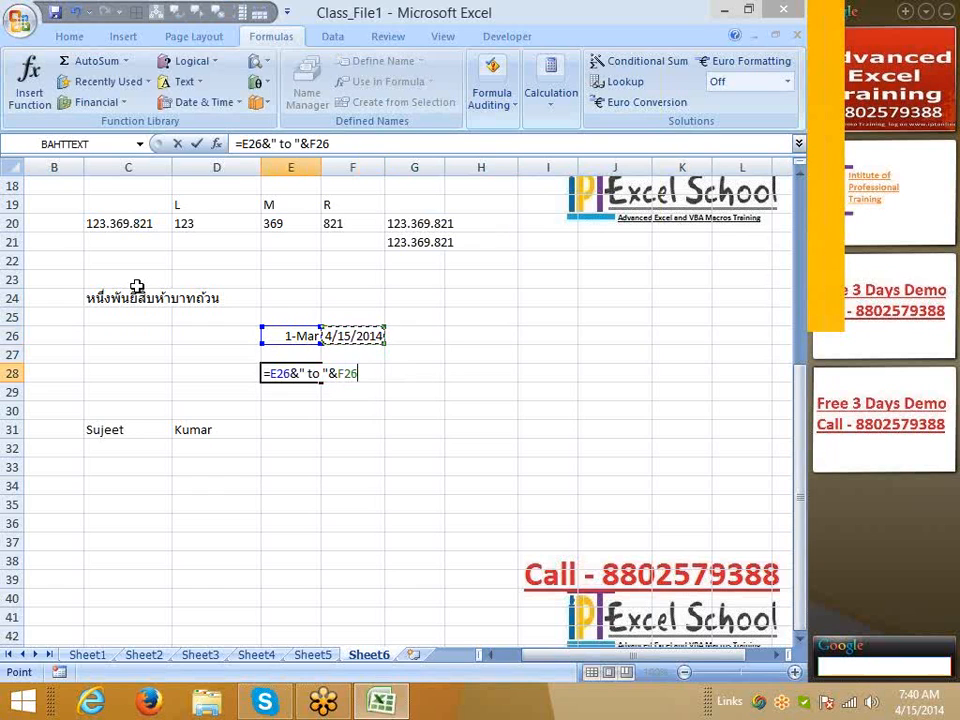
pyautogui.press('Return')
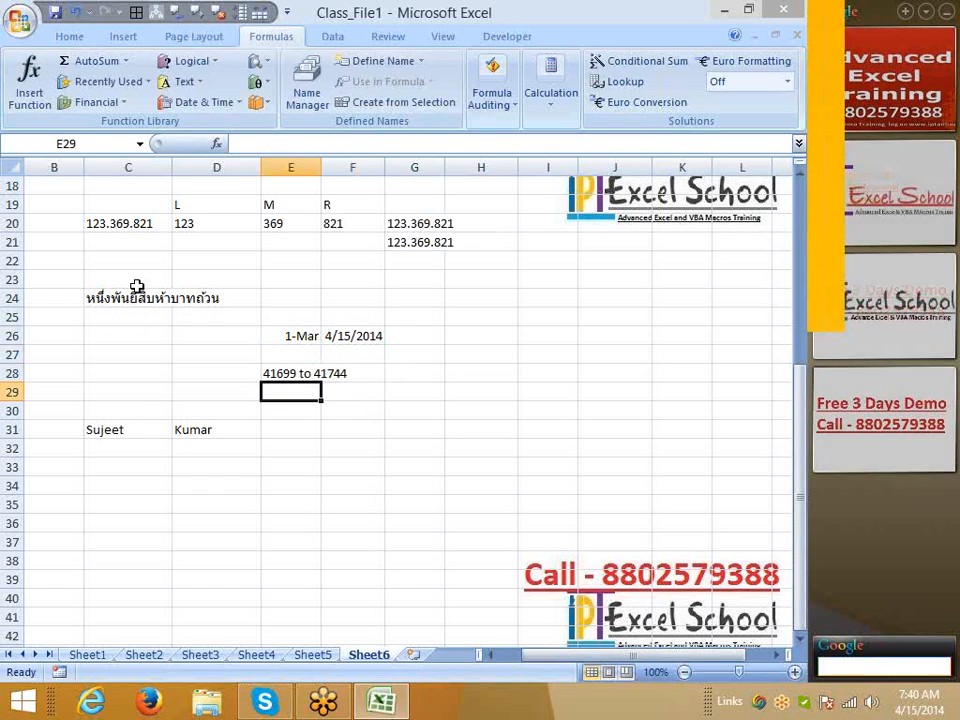
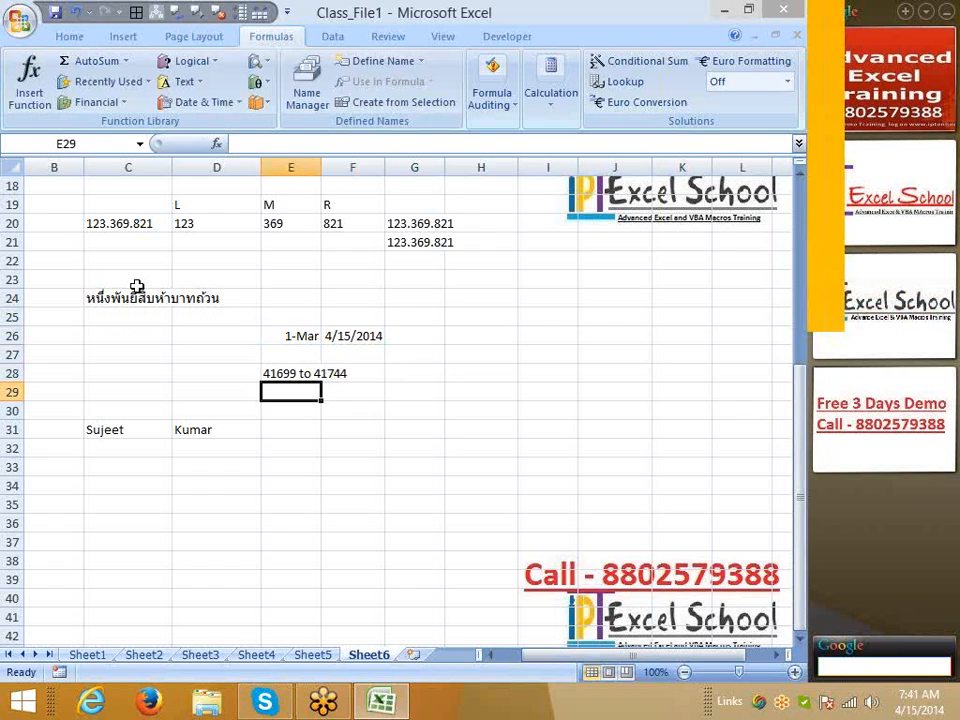
# Move the date-joining formula from E28 to C28, leaving E28 empty
pyautogui.press('Up')
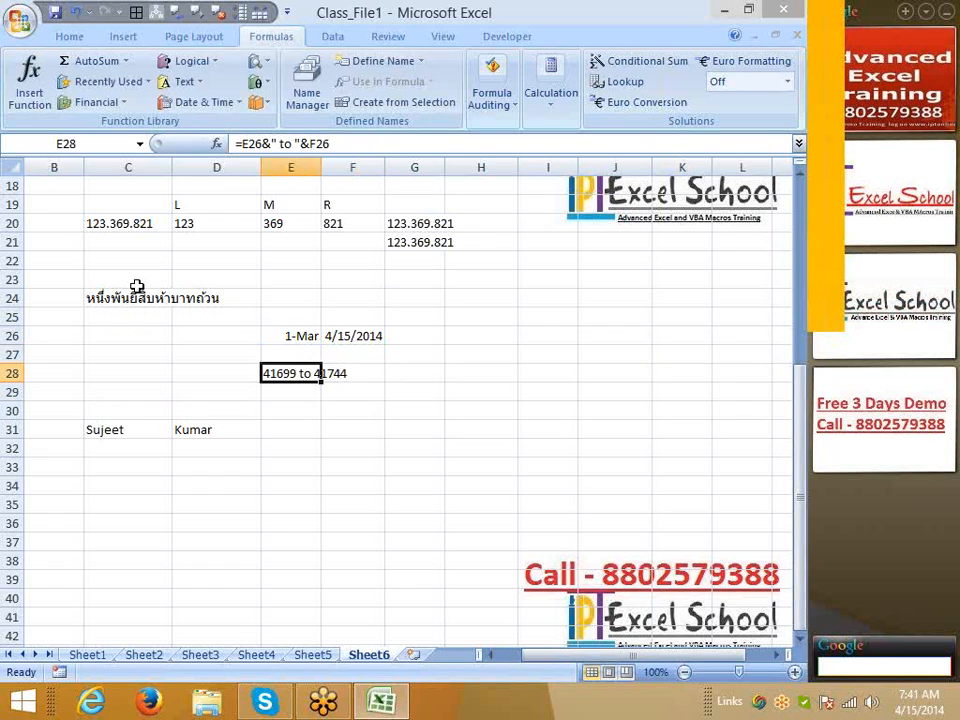
pyautogui.hotkey('ctrl', 'c')
pyautogui.press('Left')
pyautogui.press('Left')
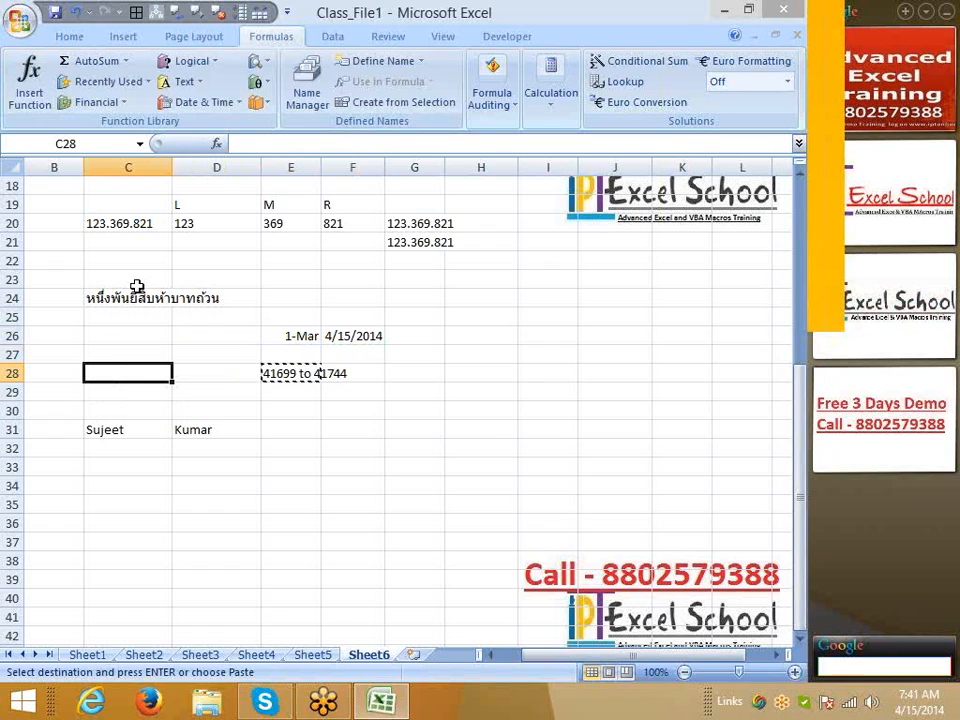
pyautogui.press('Return')
pyautogui.press('Right')
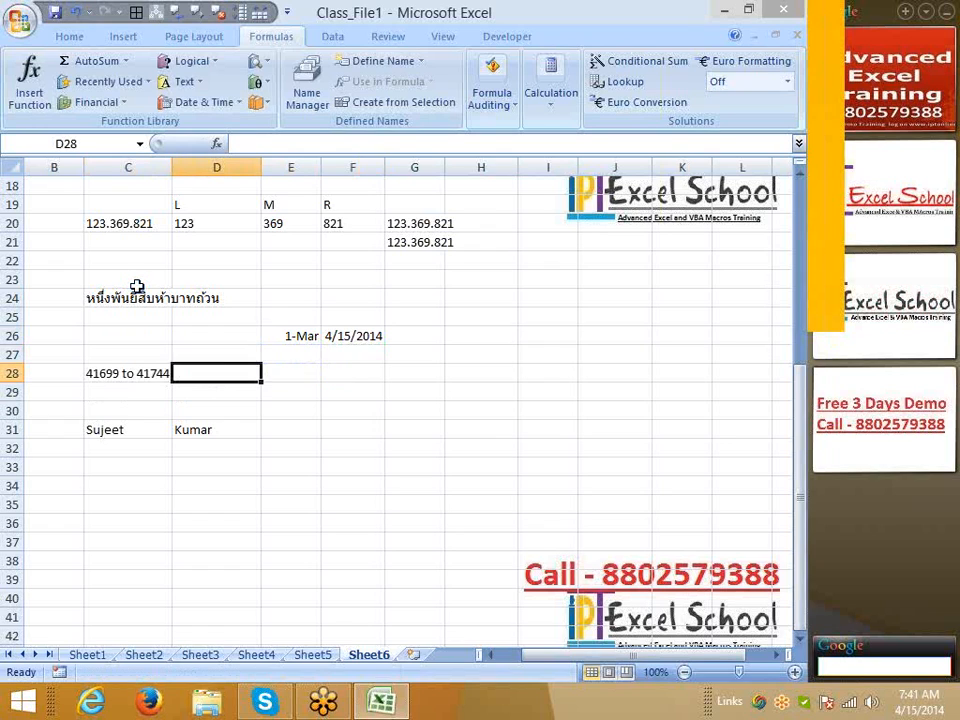
pyautogui.press('Right')
# Enter =TEXT(E26,"dd-MMM-YYYY")&" to "&TEXT(F26,"DD-MMM-YYYY") in E28, showing 01-Mar-2014 to 15-Apr-2014
pyautogui.write('=te')
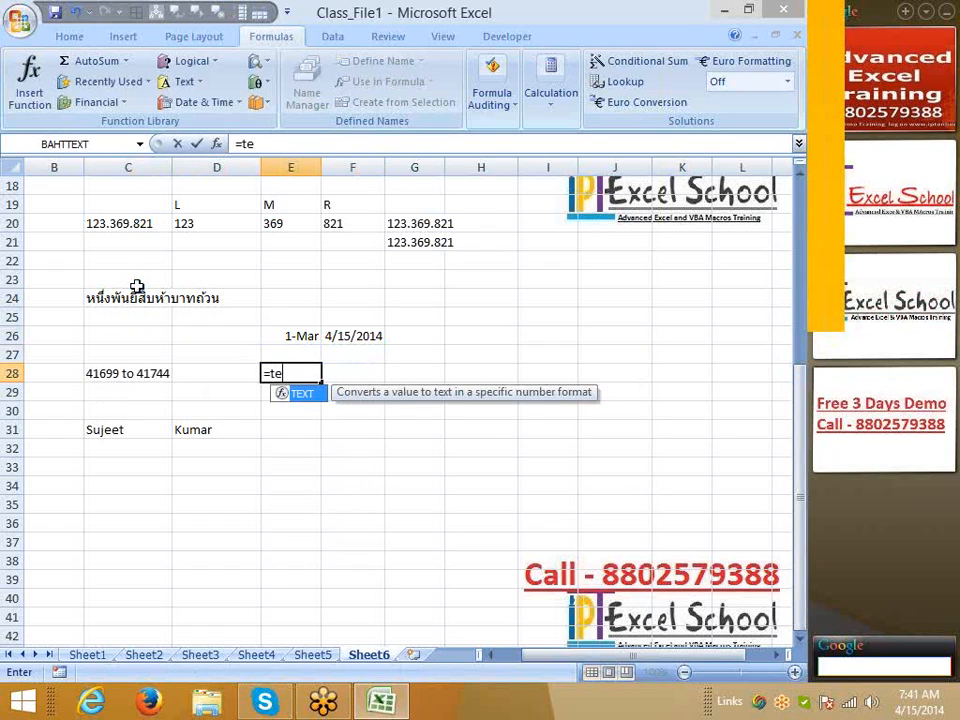
pyautogui.press('Tab')
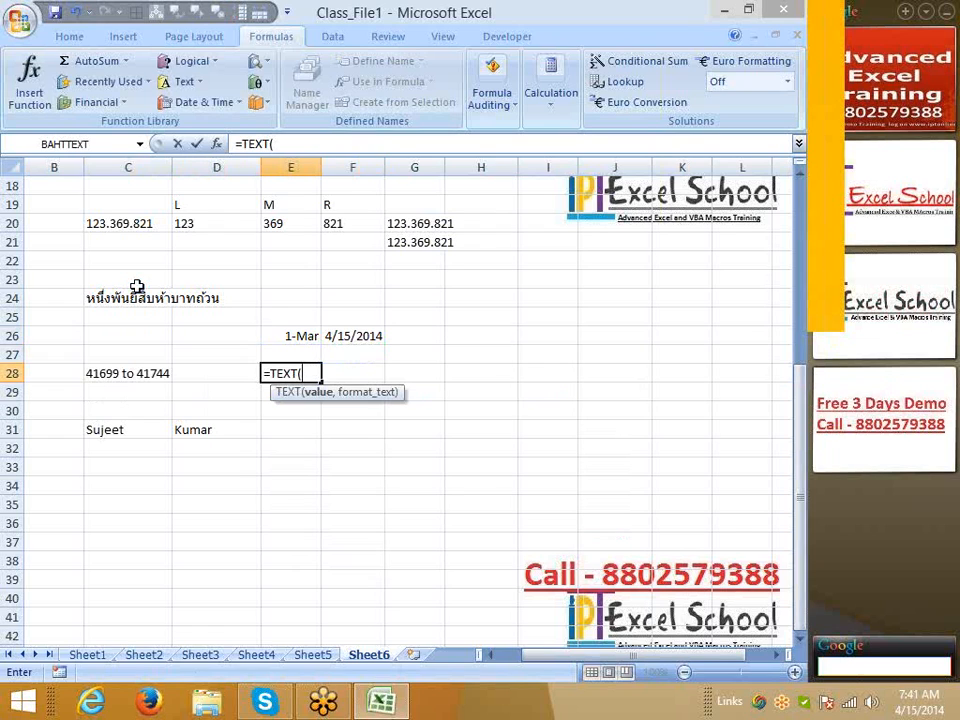
pyautogui.press('Up')
pyautogui.press('Up')
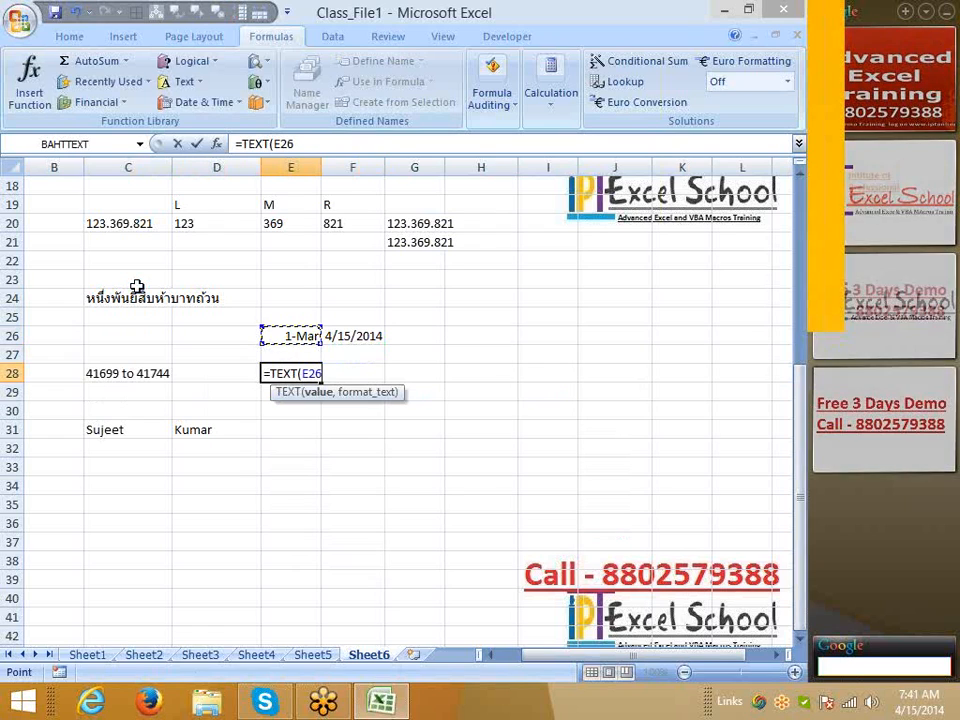
pyautogui.write(',"dd-')
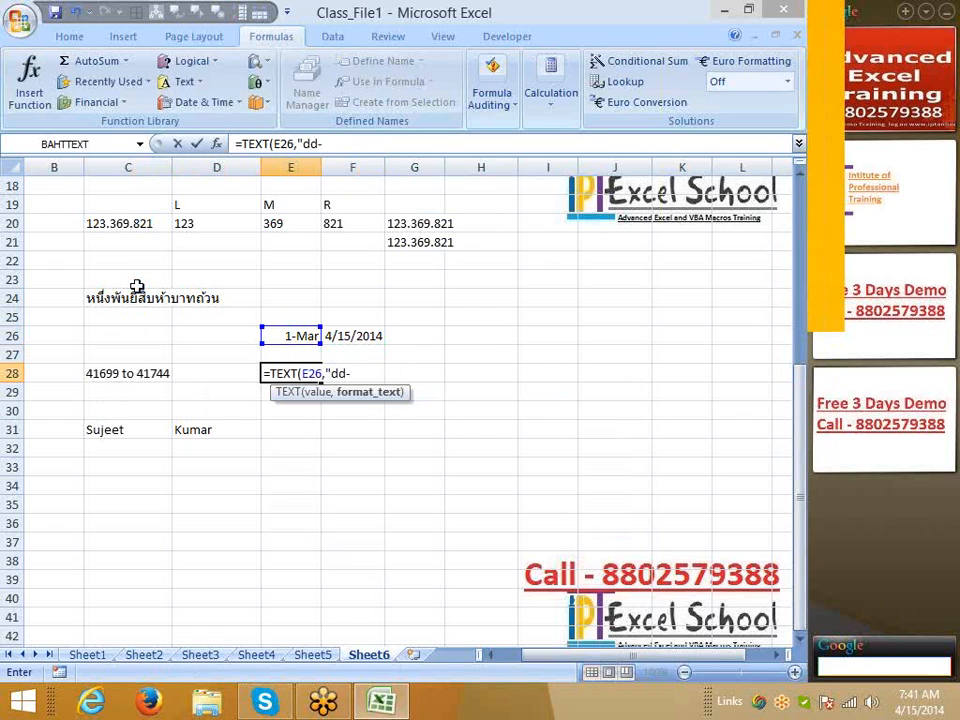
pyautogui.write('MMM-YYY')
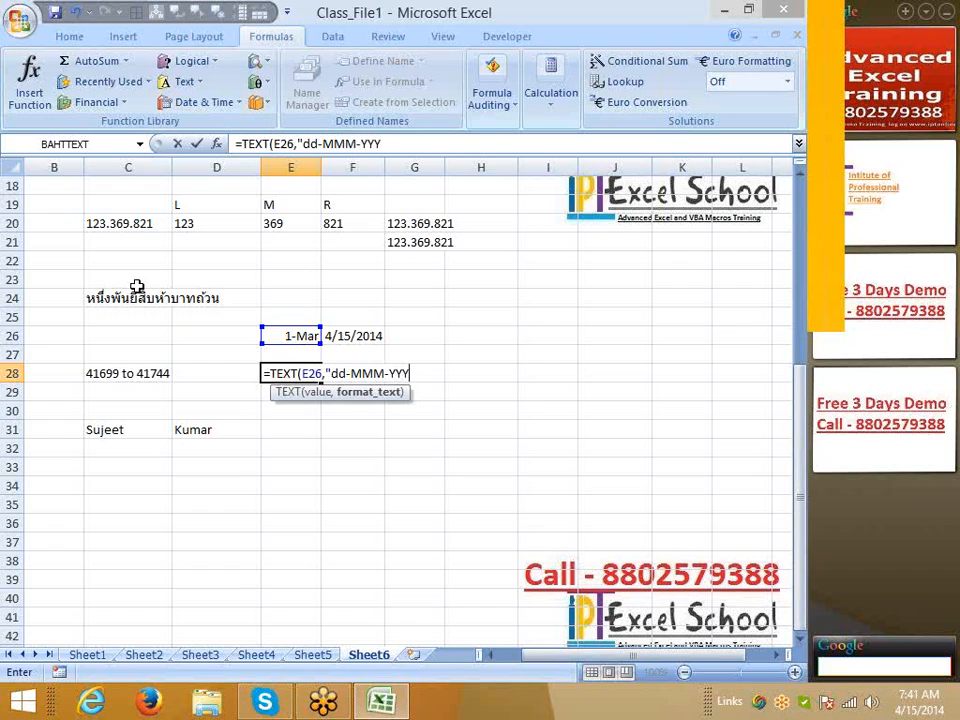
pyautogui.write('Y")&')
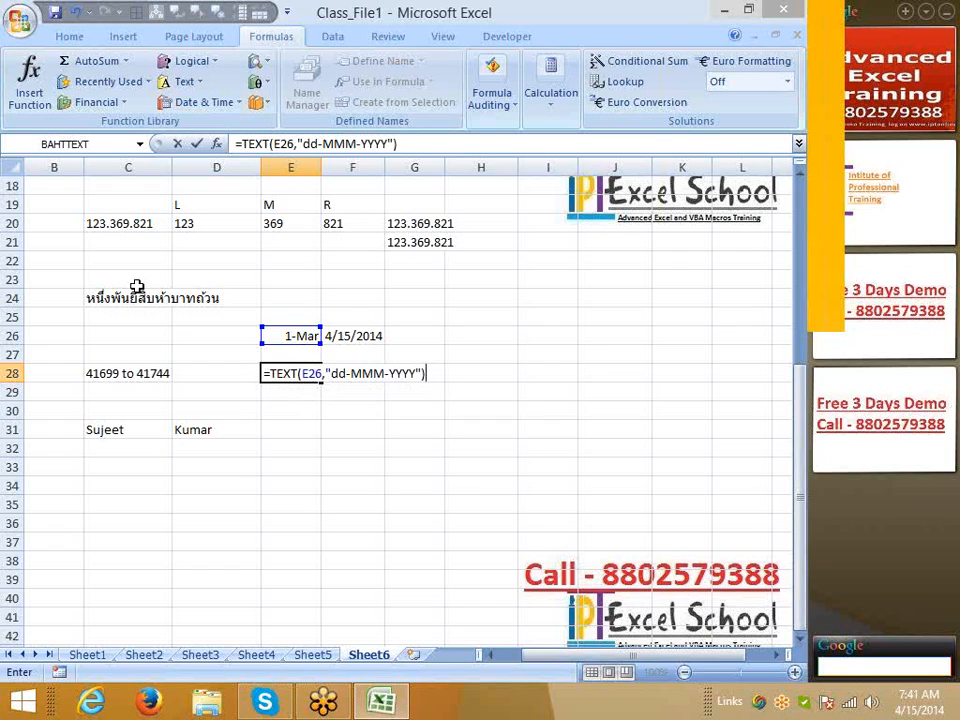
pyautogui.write('" to')
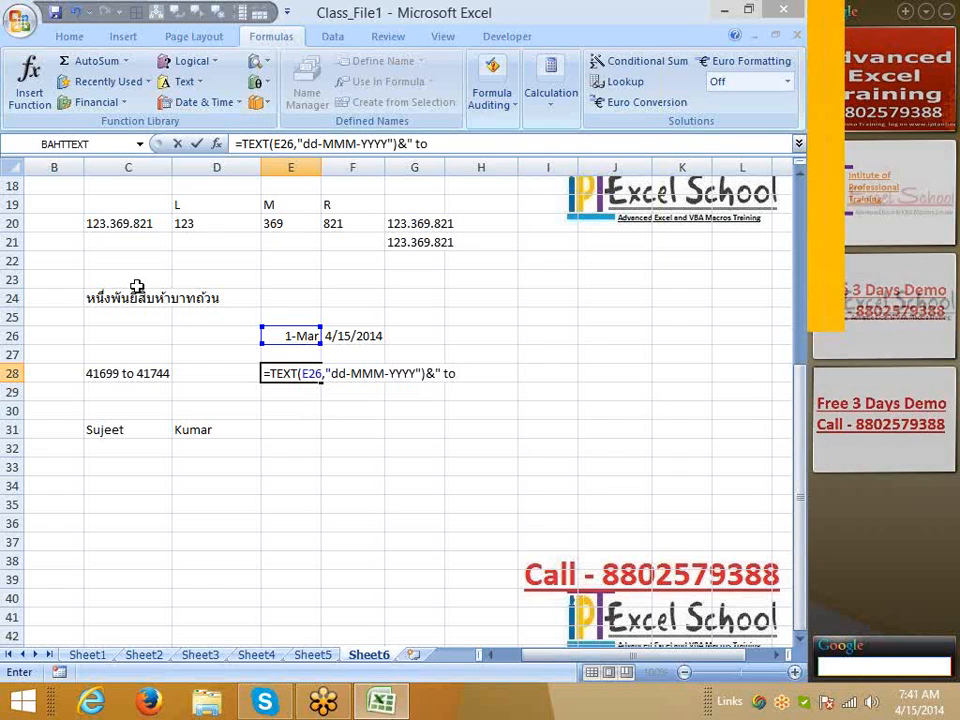
pyautogui.write(' "&te')
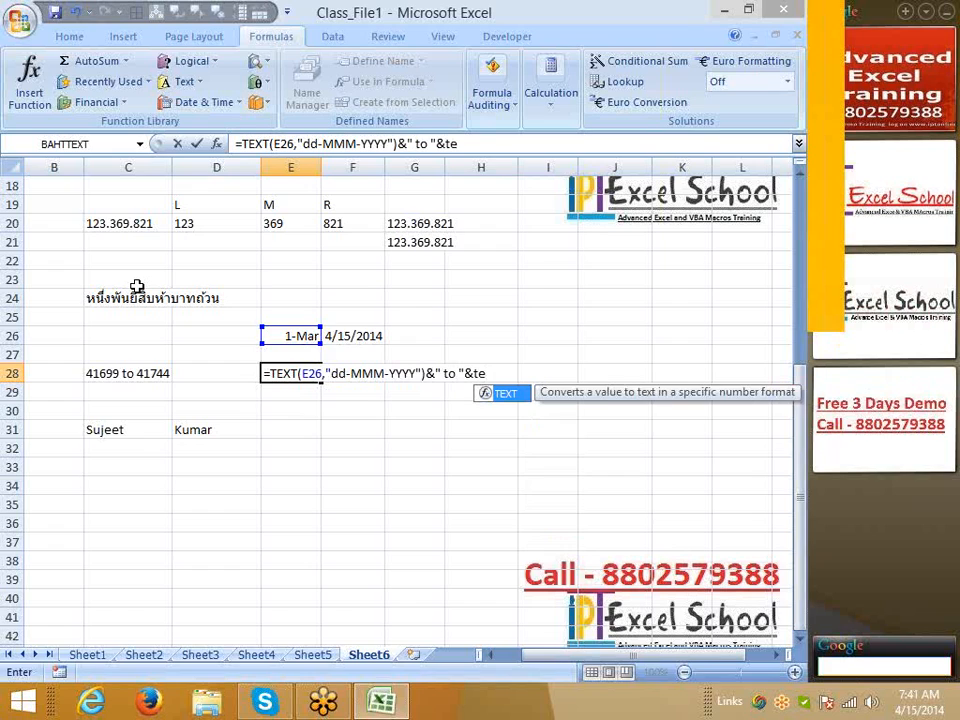
pyautogui.press('Tab')
pyautogui.press('Up')
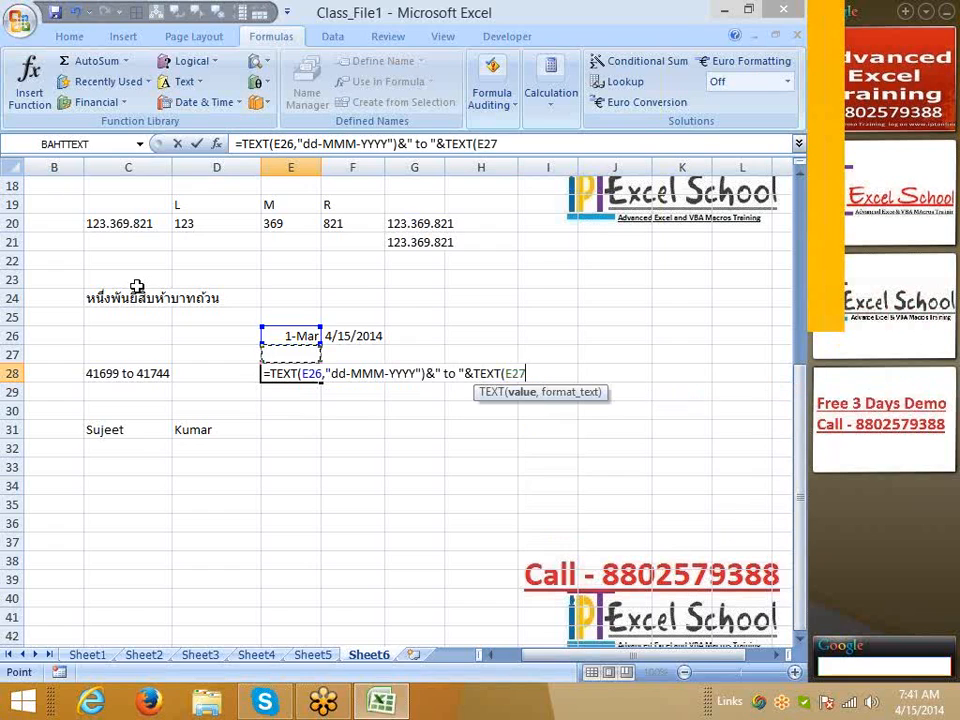
pyautogui.press('Up')
pyautogui.press('Right')
pyautogui.write(',"')
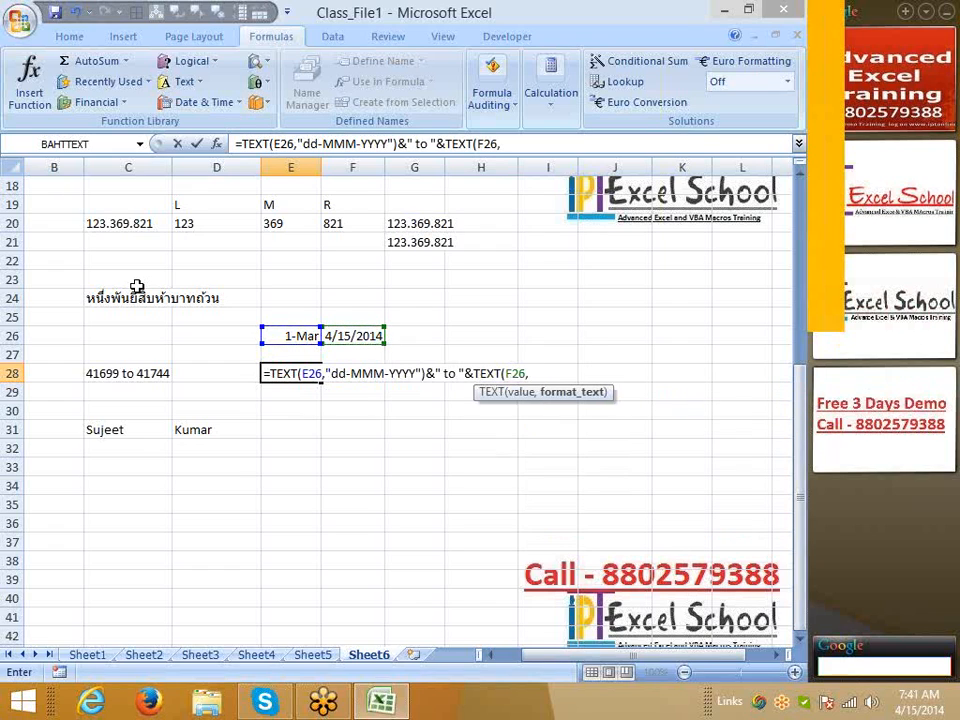
pyautogui.write('DD-MMM-')
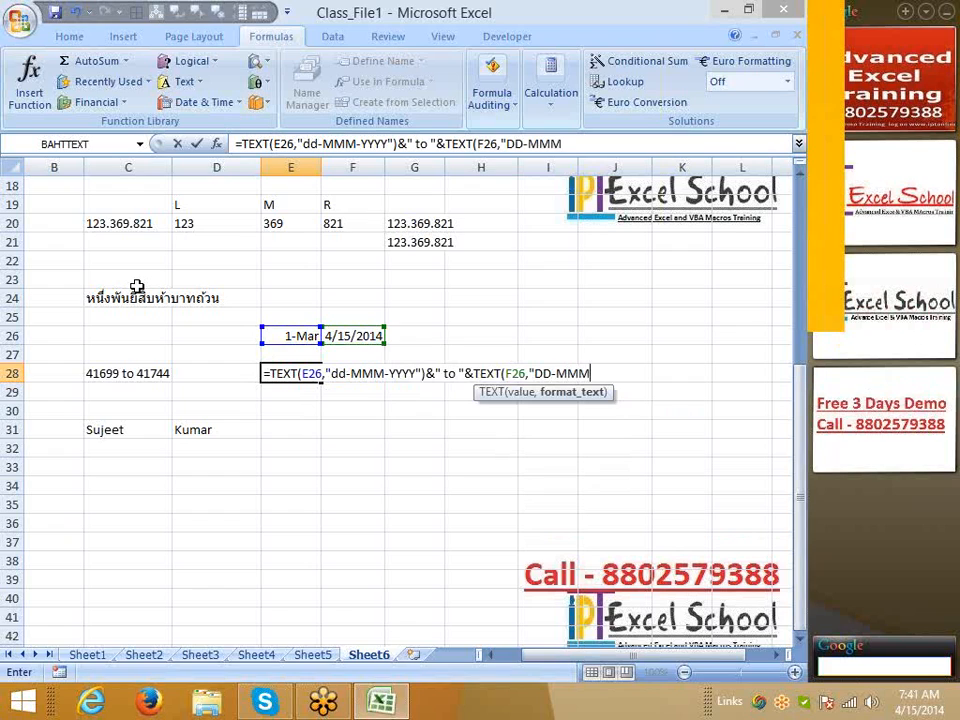
pyautogui.write('YYYY"')
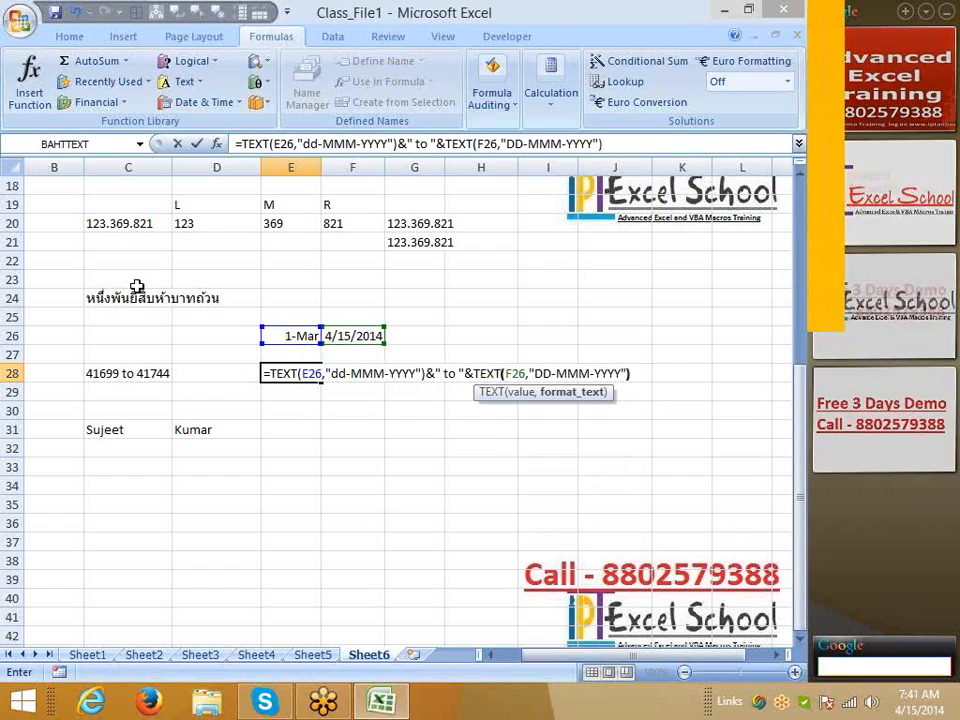
pyautogui.write(')')
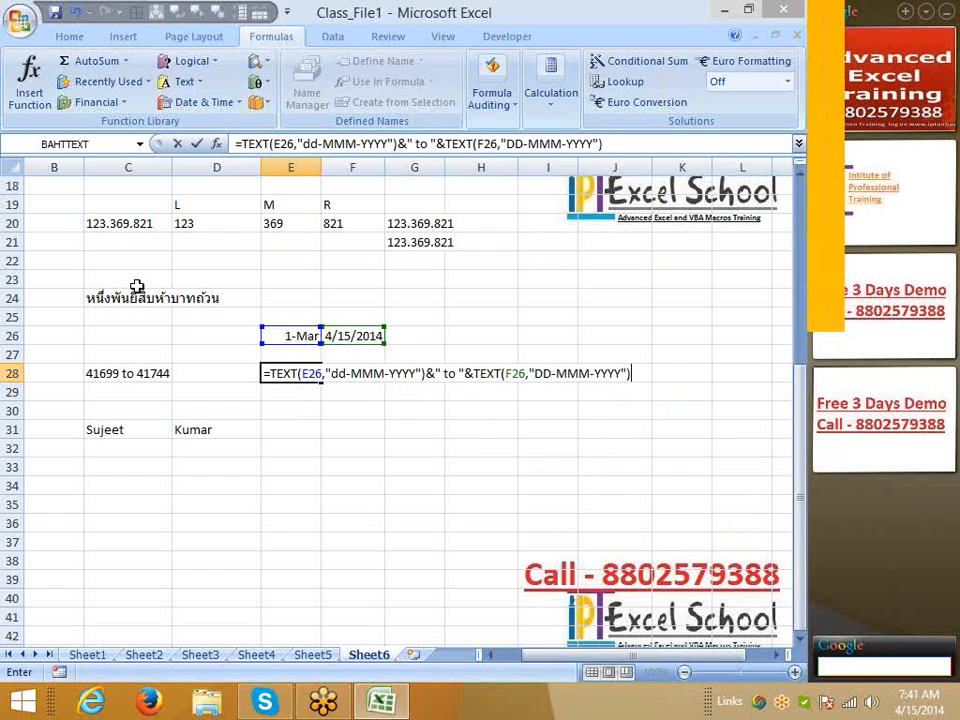
pyautogui.press('Return')
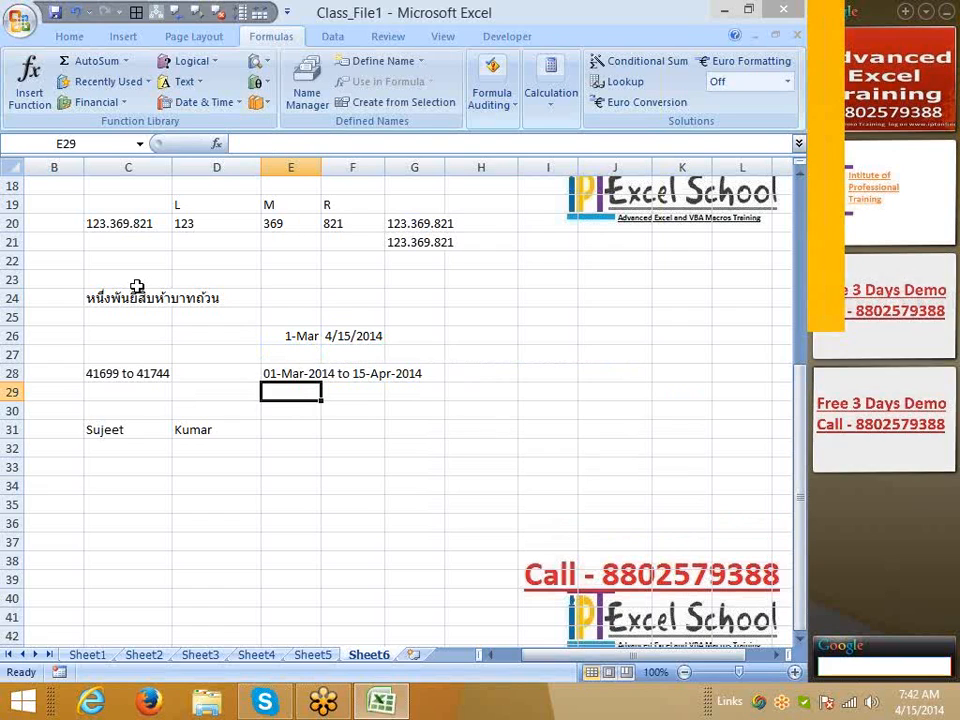
pyautogui.press('Up')
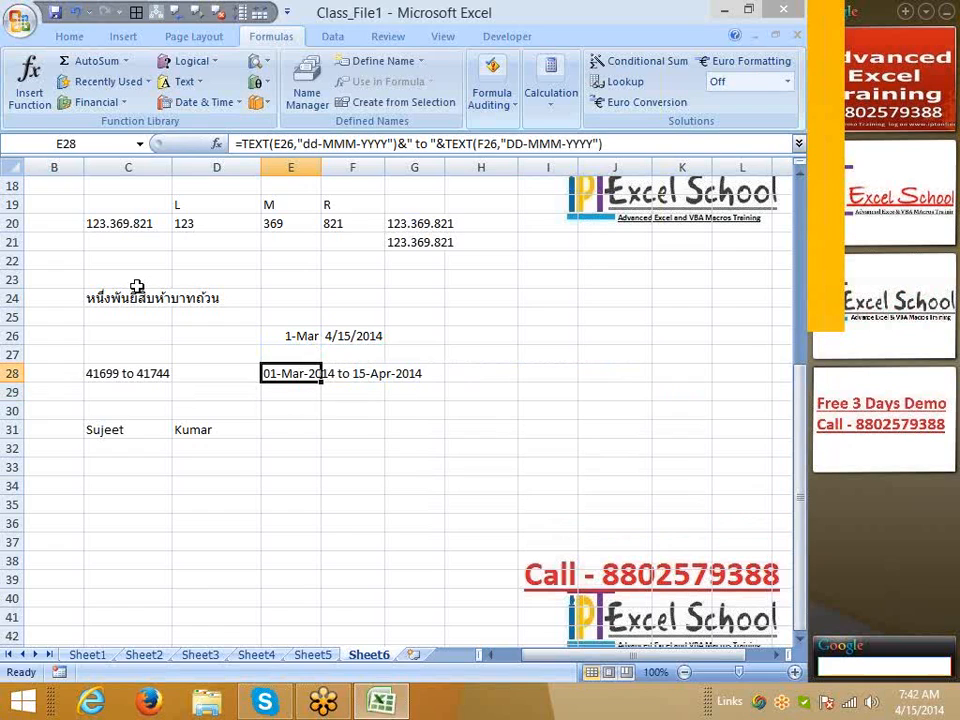
pyautogui.press('Left')
pyautogui.press('Left')
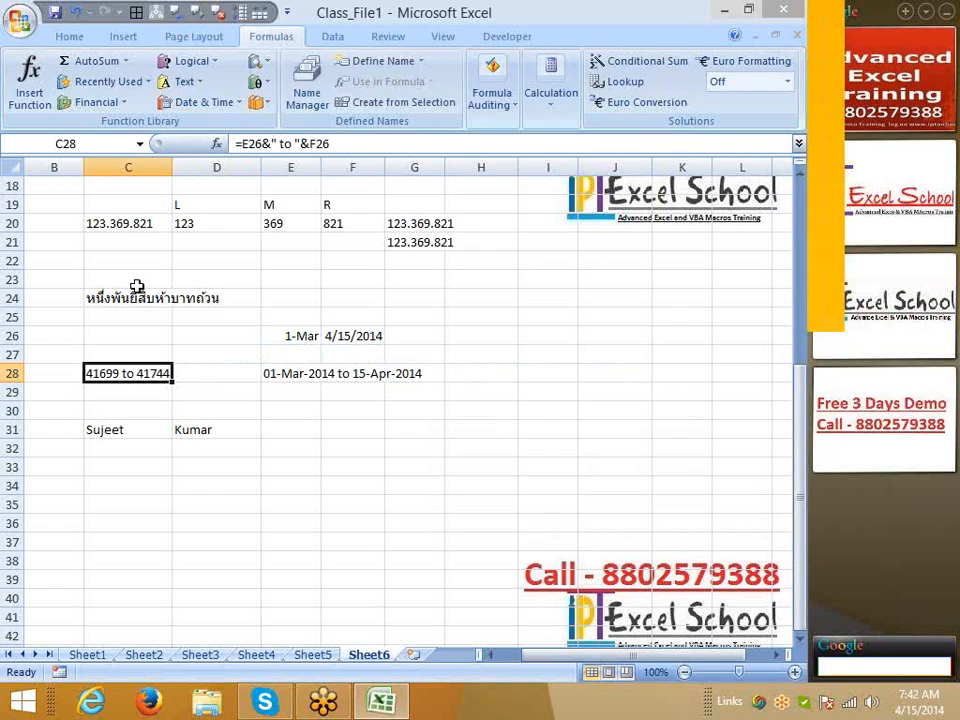
pyautogui.click(180, 446)
pyautogui.moveTo(182, 396); pyautogui.dragTo(24, 312)
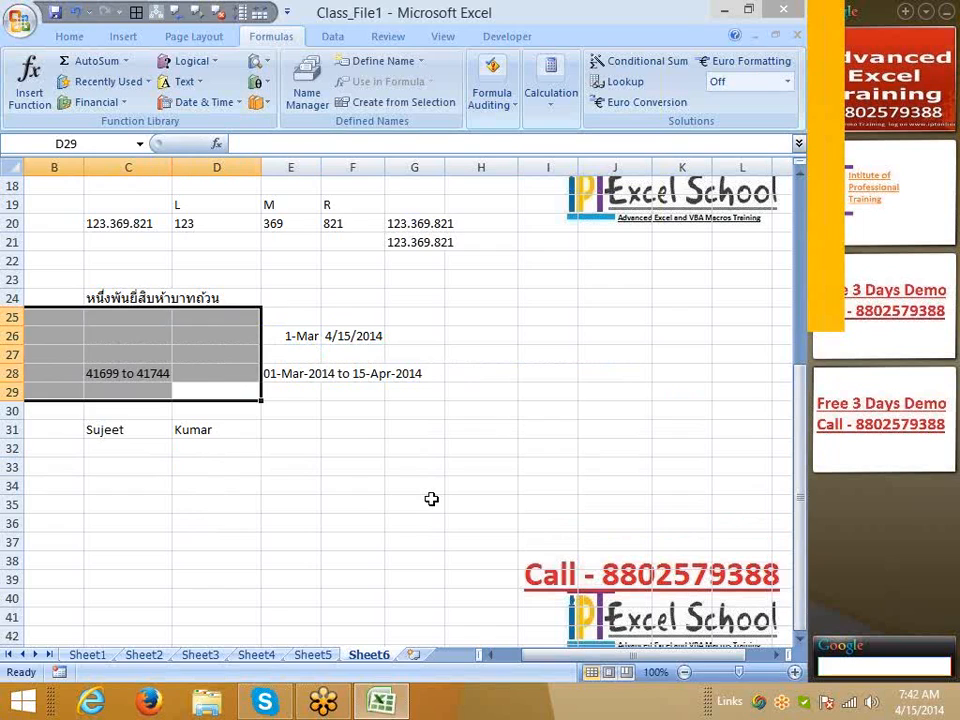
pyautogui.click(431, 498)
pyautogui.click(122, 370)
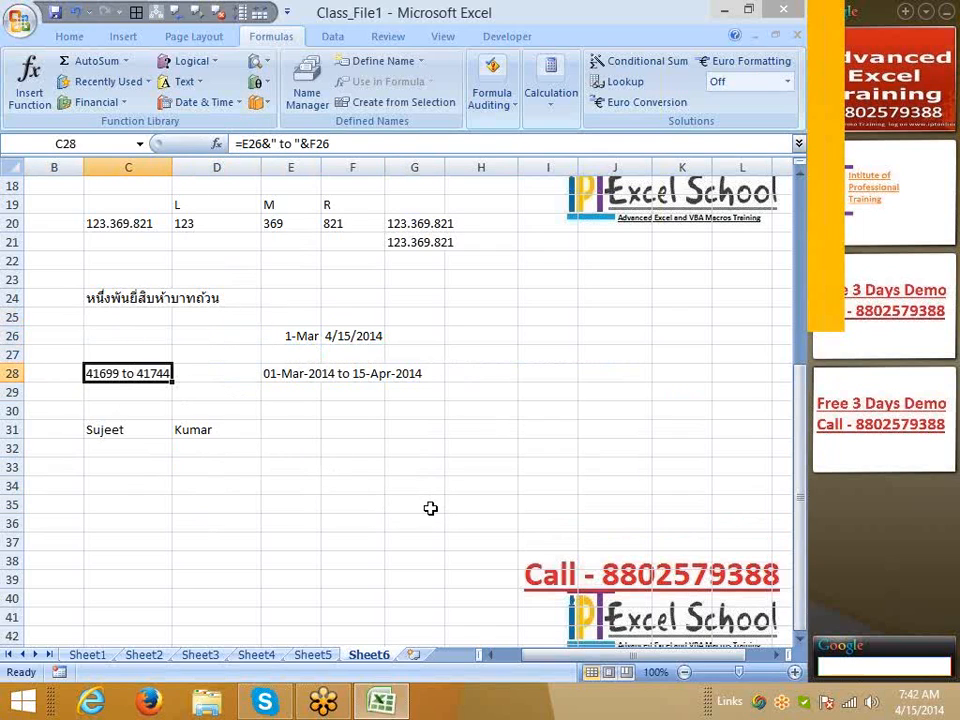
pyautogui.click(431, 452)
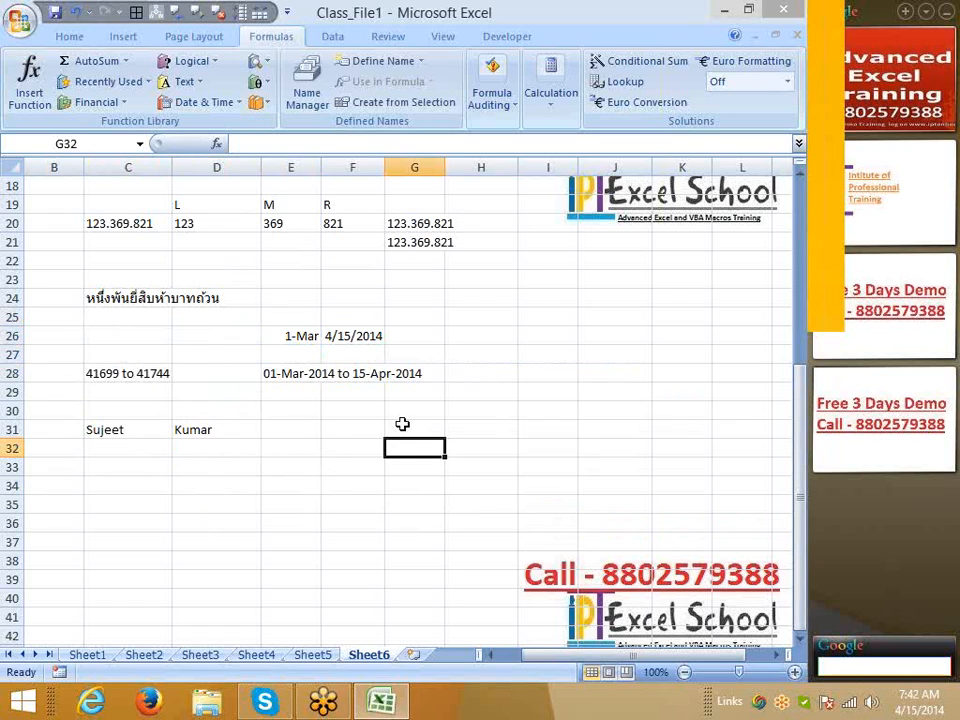
pyautogui.click(401, 424)
pyautogui.click(328, 390)
pyautogui.click(283, 378)
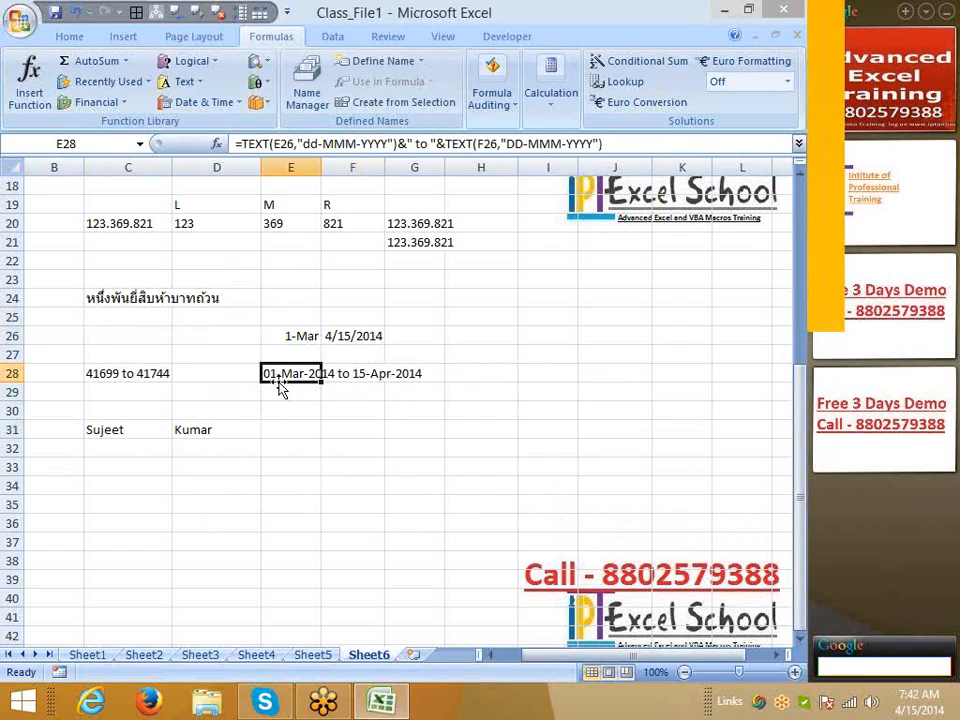
pyautogui.click(414, 429)
pyautogui.click(236, 467)
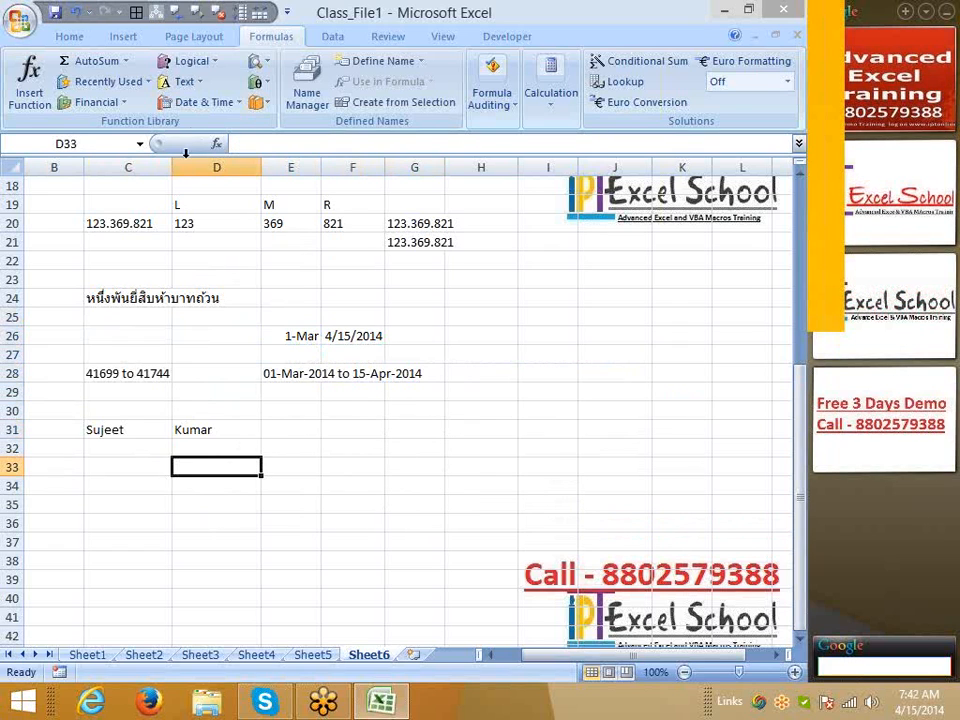
# Glance at the Text functions list, then enter 1452 in D33
pyautogui.click(180, 81)
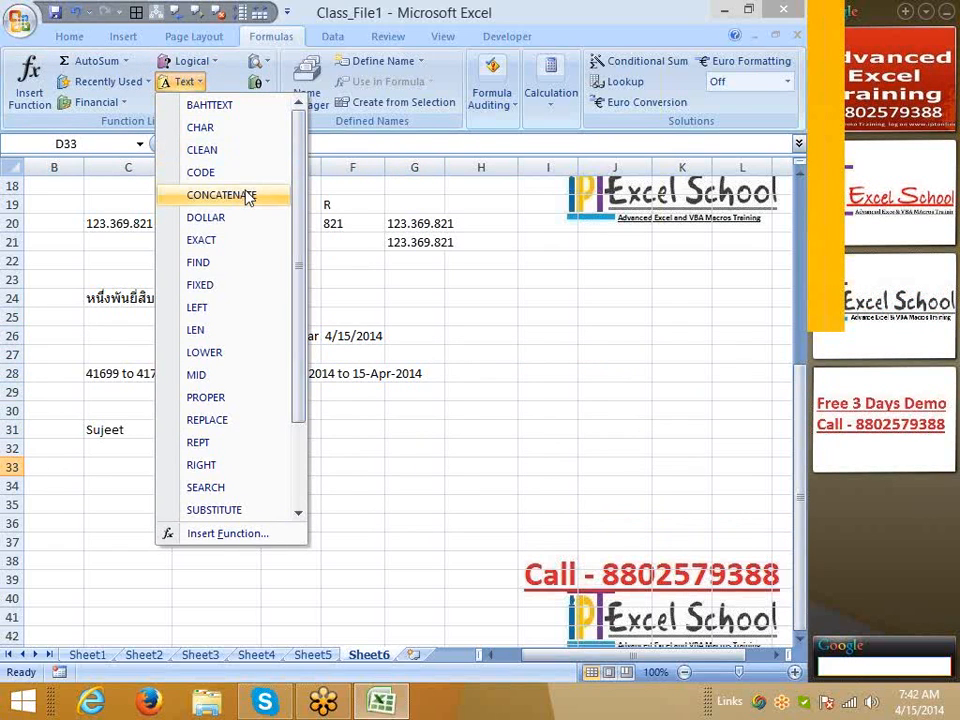
pyautogui.click(405, 486)
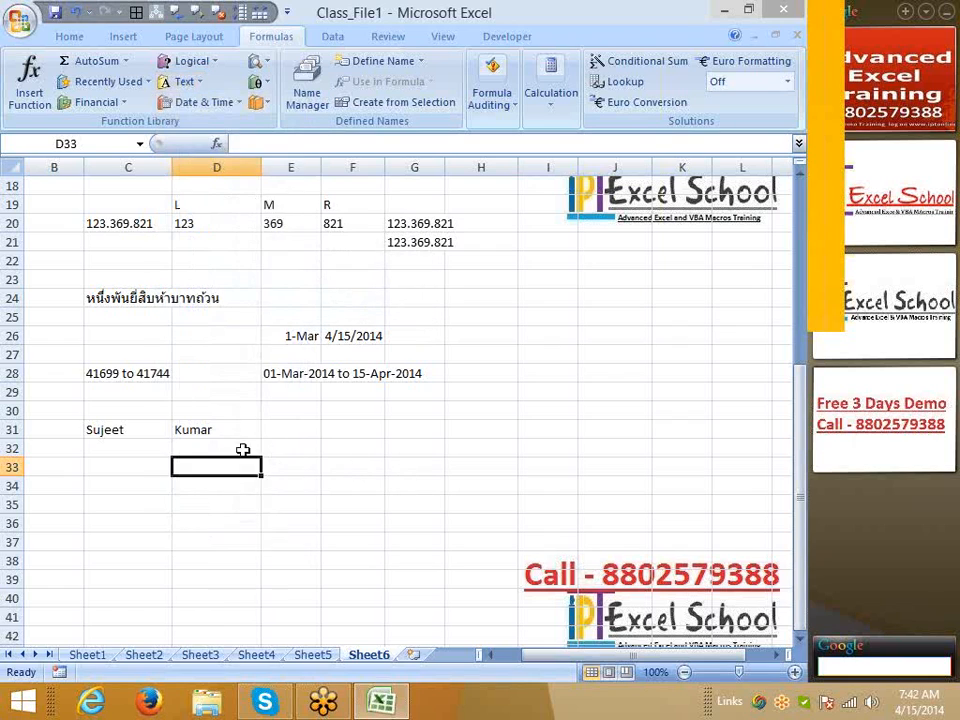
pyautogui.click(212, 488)
pyautogui.click(258, 466)
pyautogui.write('1452')
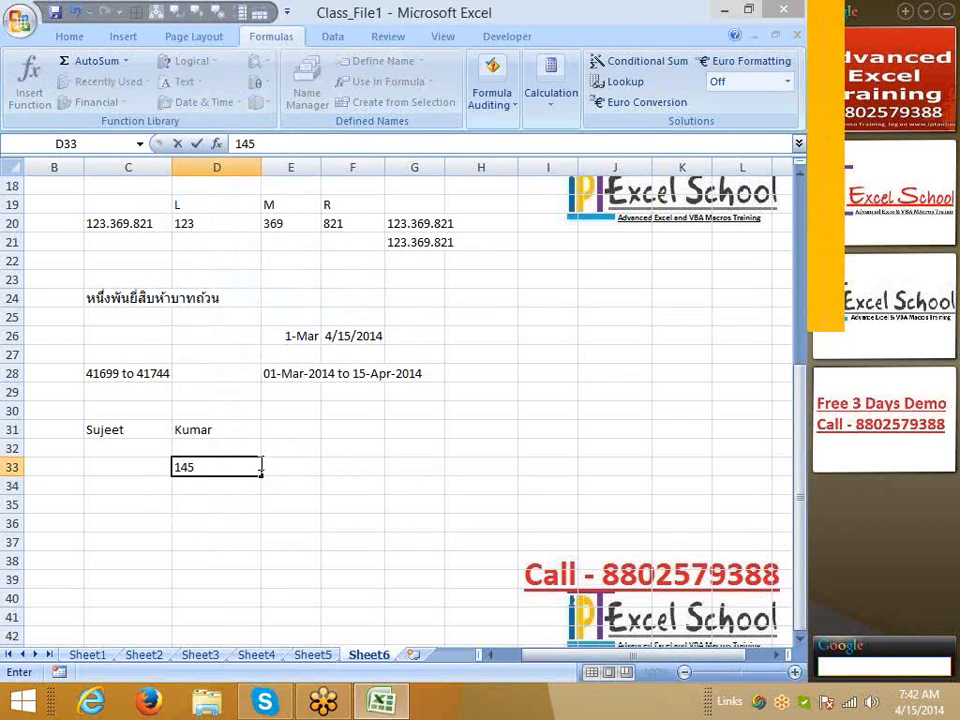
pyautogui.press('Return')
# Try percentage and accounting formats on D33, then undo back to General
pyautogui.click(258, 466)
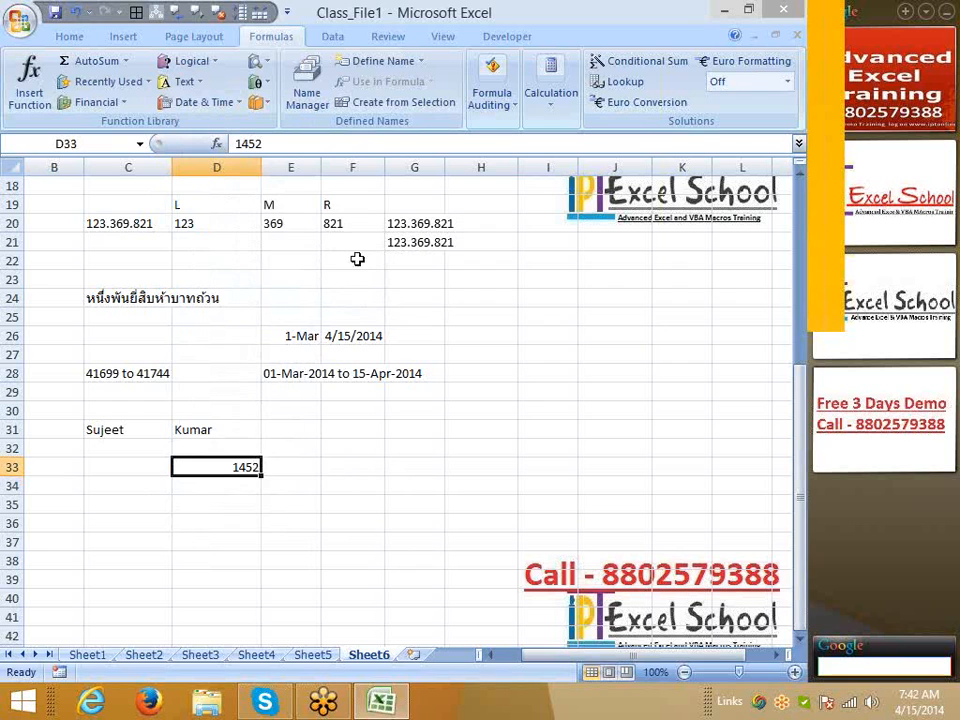
pyautogui.click(70, 38)
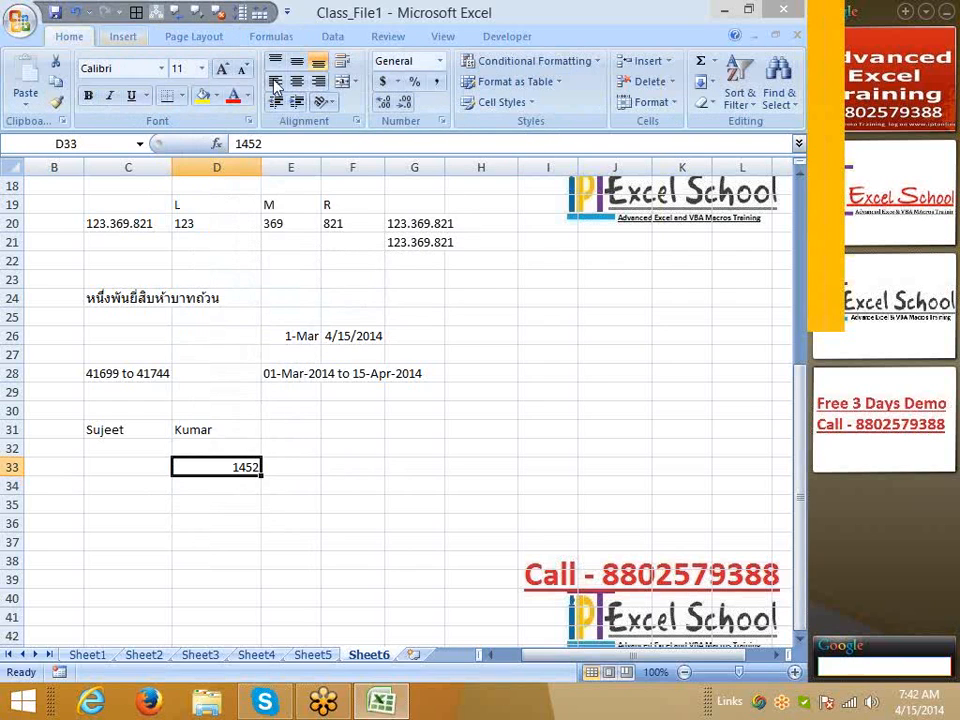
pyautogui.click(416, 81)
pyautogui.click(382, 84)
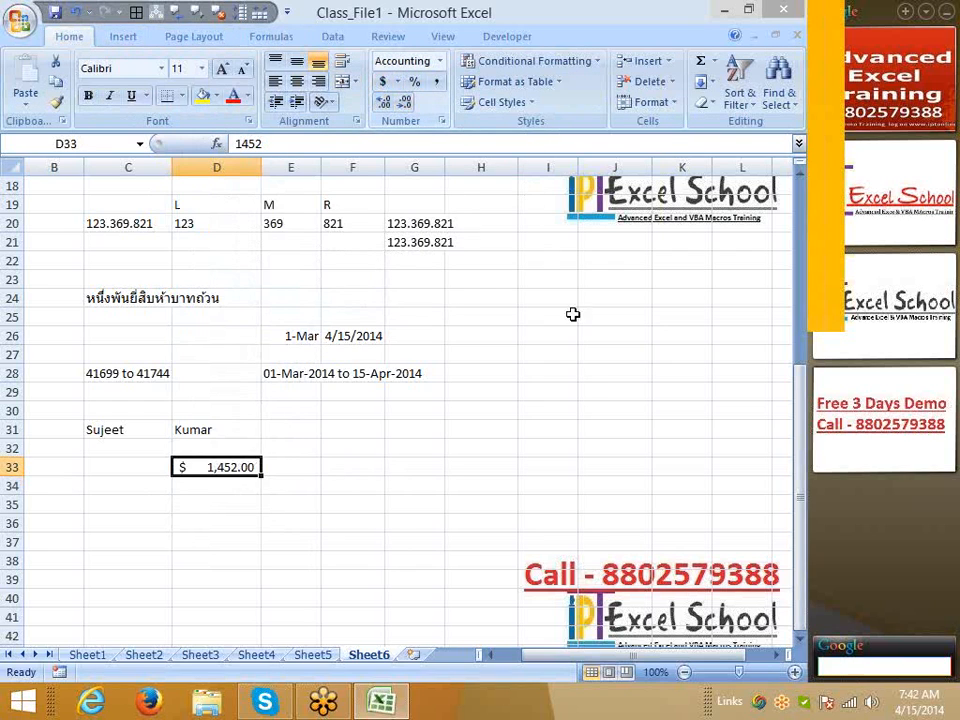
pyautogui.hotkey('ctrl', 'z')
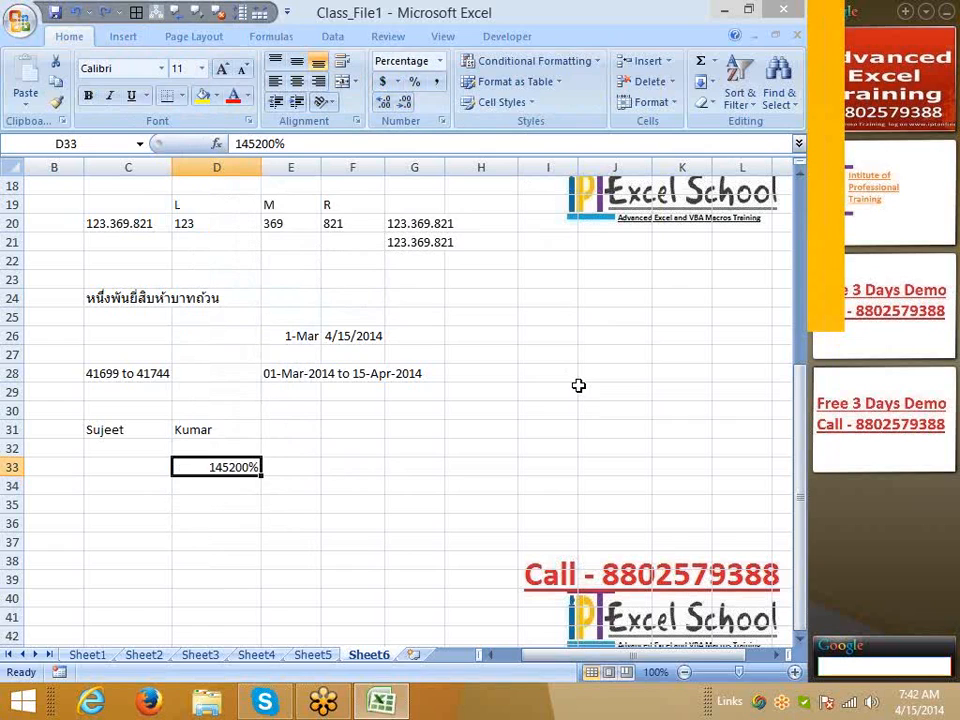
pyautogui.hotkey('ctrl', 'z')
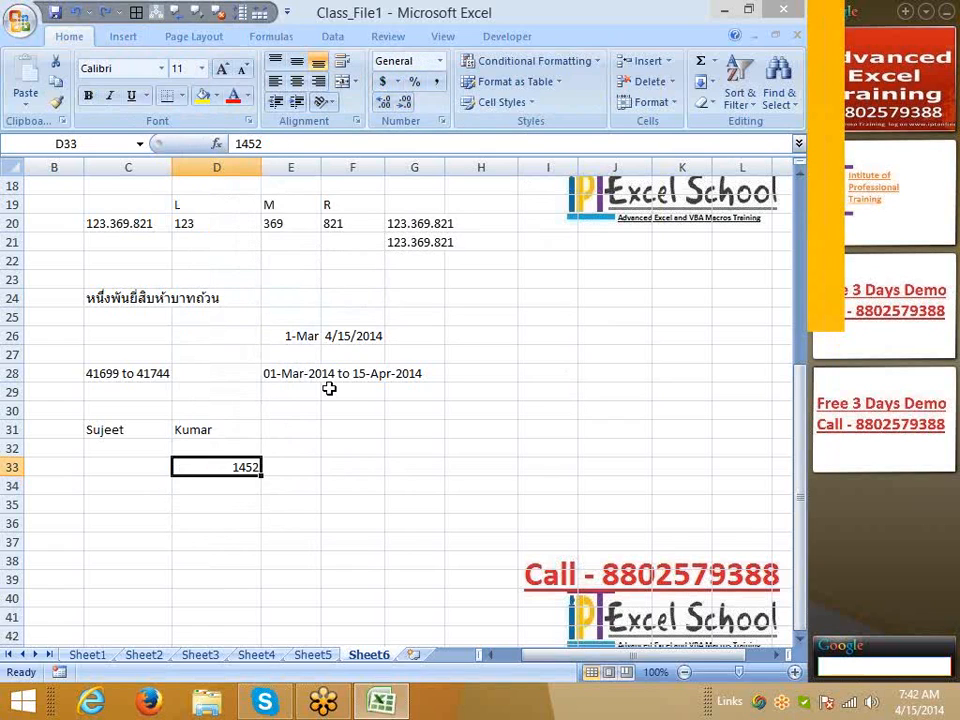
# Enter =DOLLAR(D33) in E33, showing $1,452.00
pyautogui.press('Right')
pyautogui.write('=do')
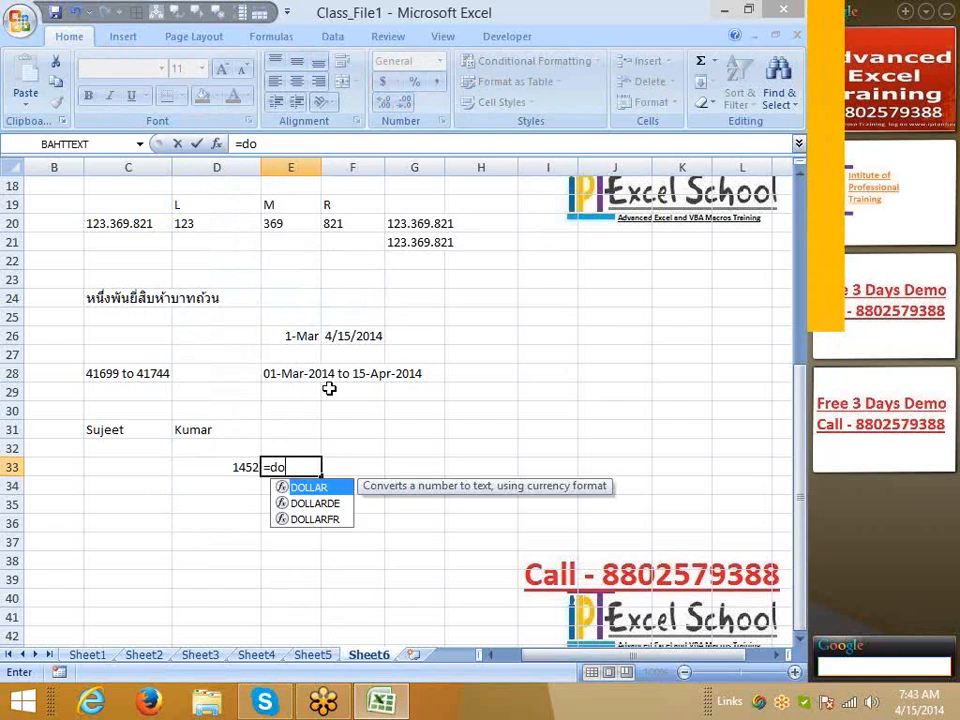
pyautogui.press('Tab')
pyautogui.press('Left')
pyautogui.press('Return')
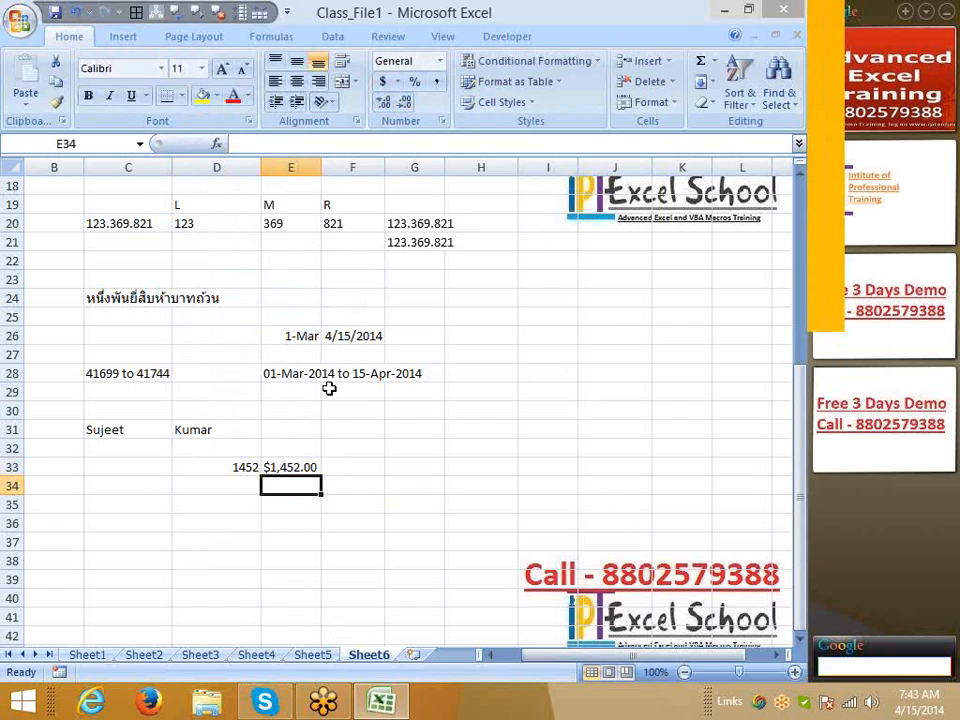
# Try percentage and currency formatting on the DOLLAR result in E33
pyautogui.press('Up')
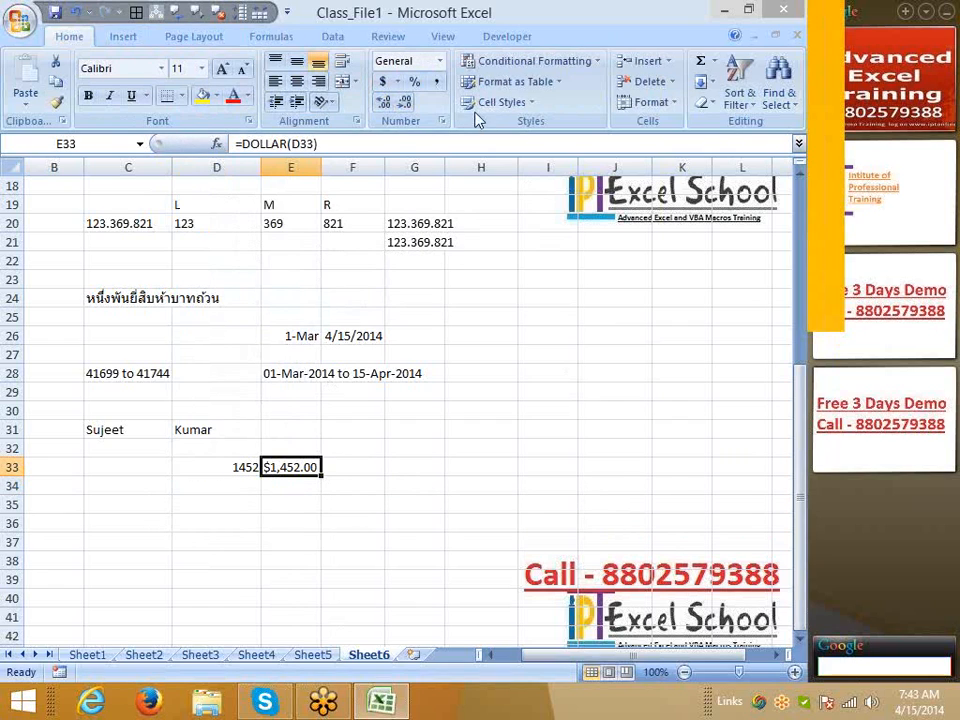
pyautogui.click(411, 86)
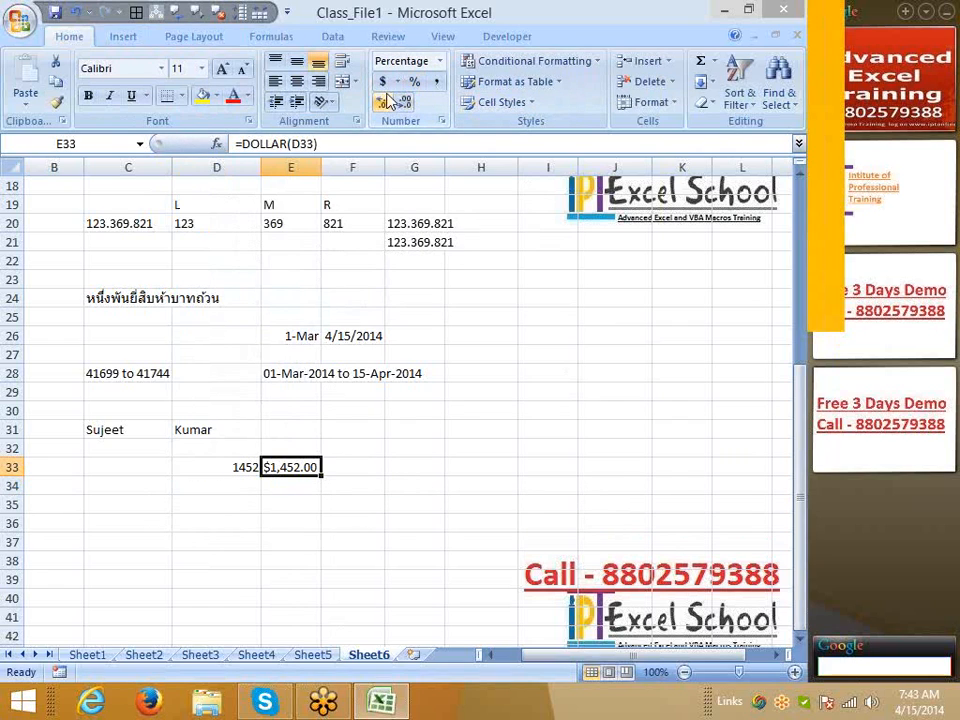
pyautogui.click(384, 86)
pyautogui.click(409, 87)
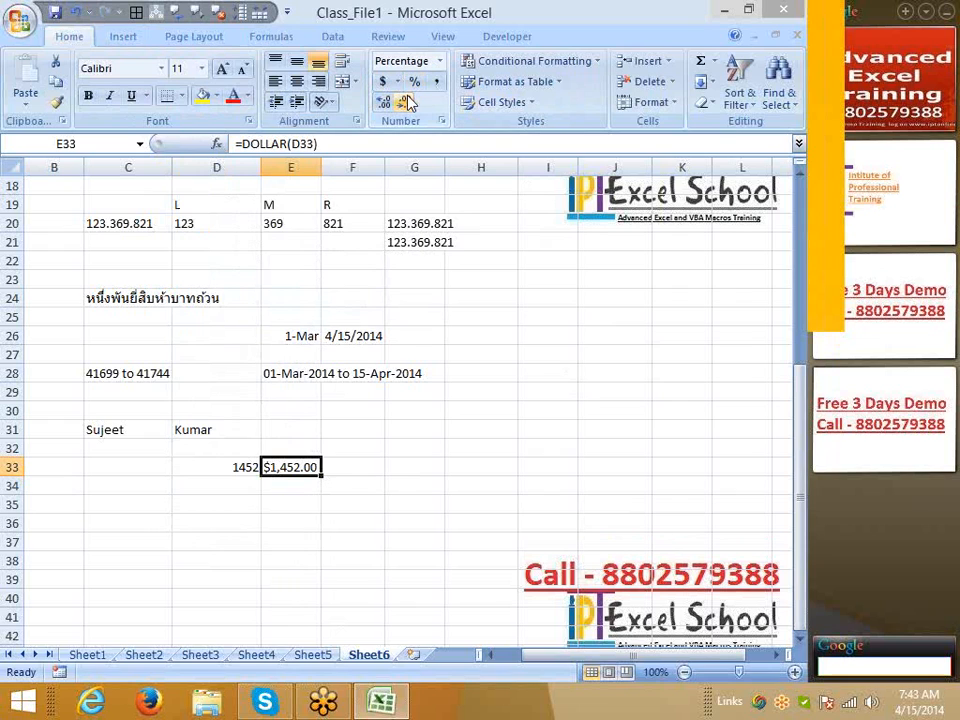
pyautogui.click(238, 484)
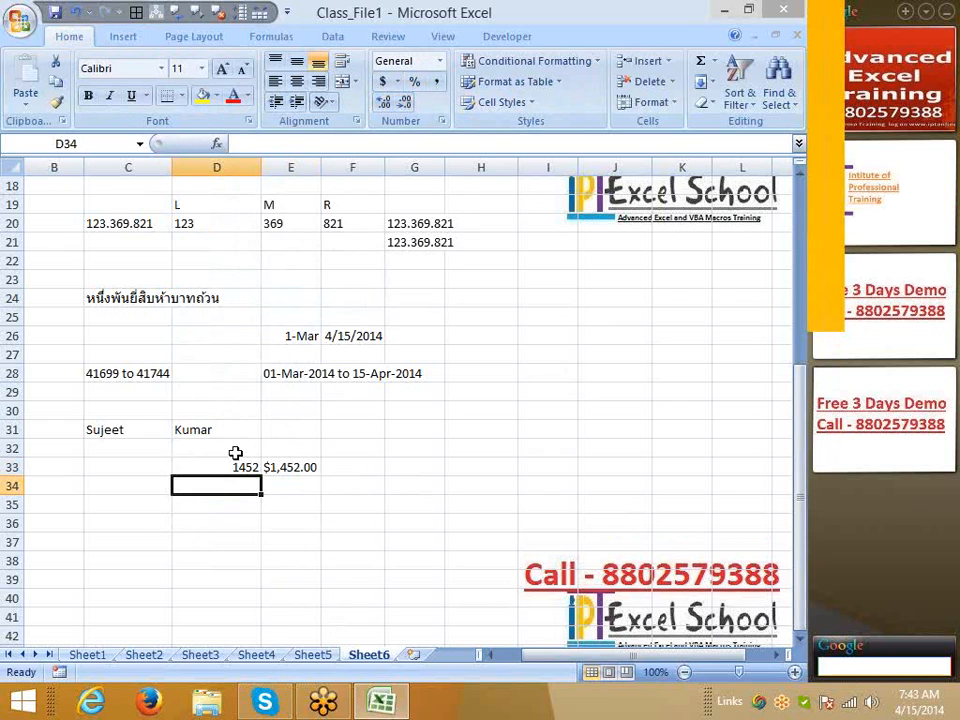
# Enter =FIXED(D33) in D34, showing 1,452.00
pyautogui.write('=fi')
pyautogui.press('Down')
pyautogui.press('Down')
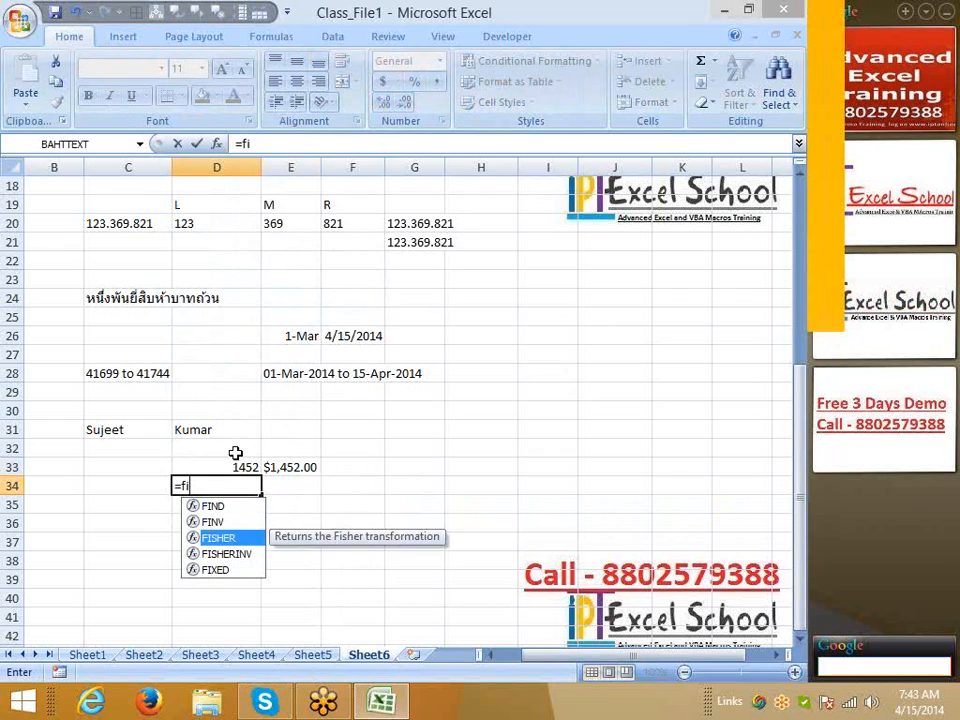
pyautogui.press('Down')
pyautogui.press('Down')
pyautogui.press('Tab')
pyautogui.press('Up')
pyautogui.press('Return')
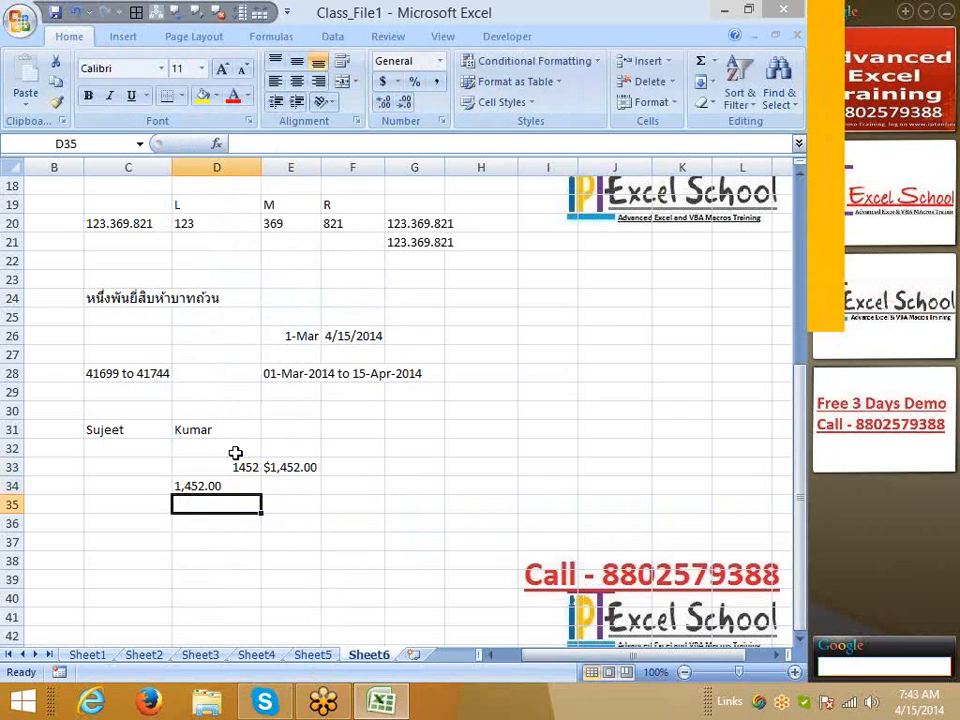
# Try currency, decimal-place and percentage formatting on the FIXED result in D34
pyautogui.press('Up')
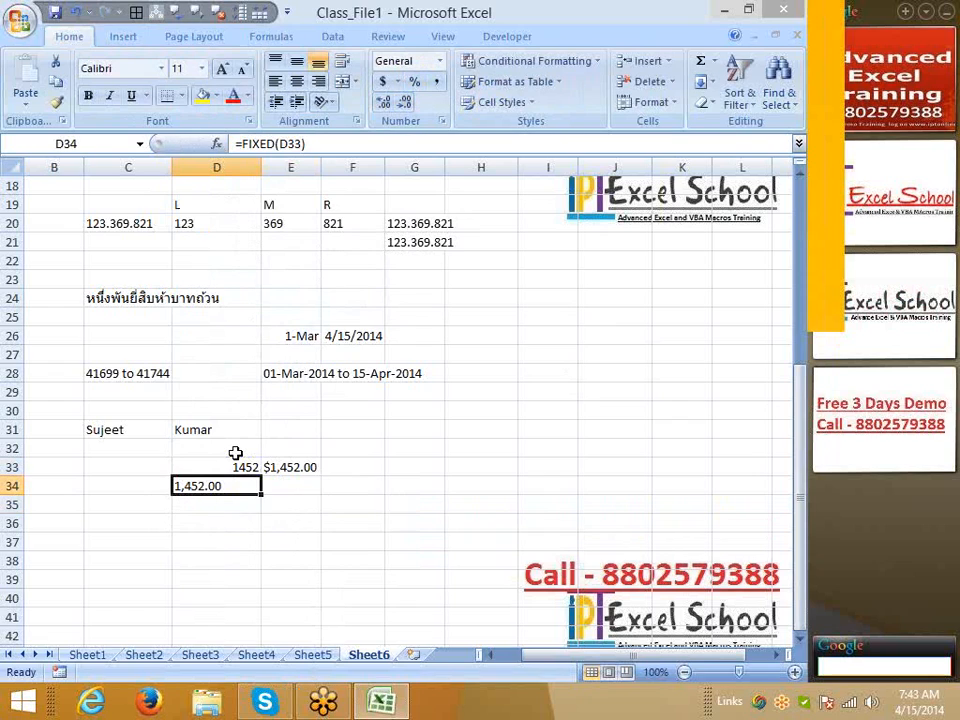
pyautogui.click(383, 81)
pyautogui.click(384, 102)
pyautogui.click(413, 83)
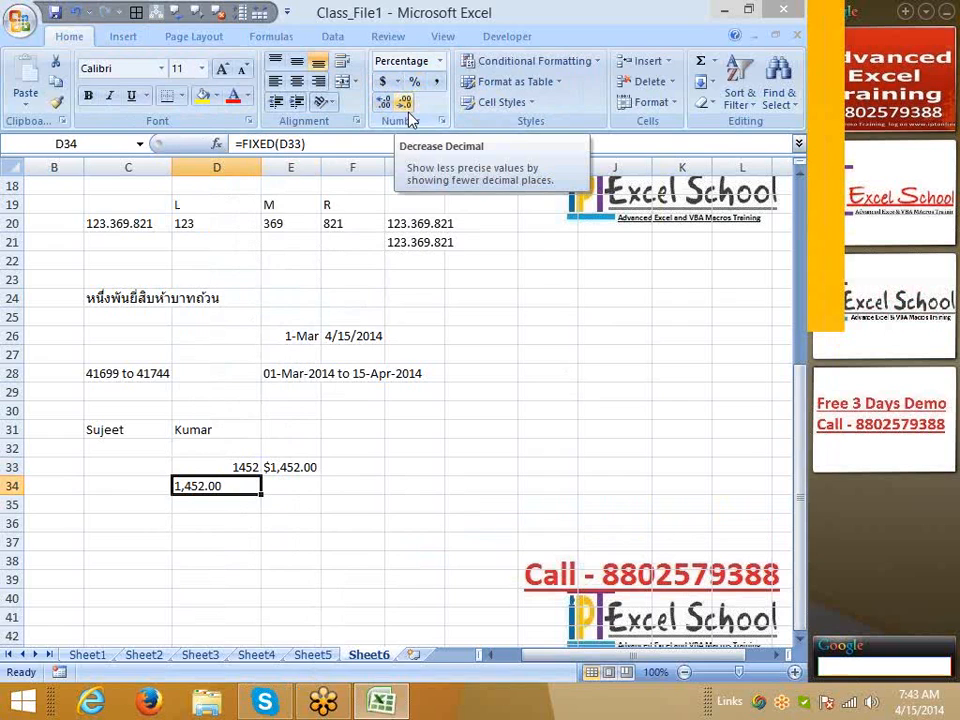
pyautogui.click(352, 540)
pyautogui.scroll(-2, 203, 596)
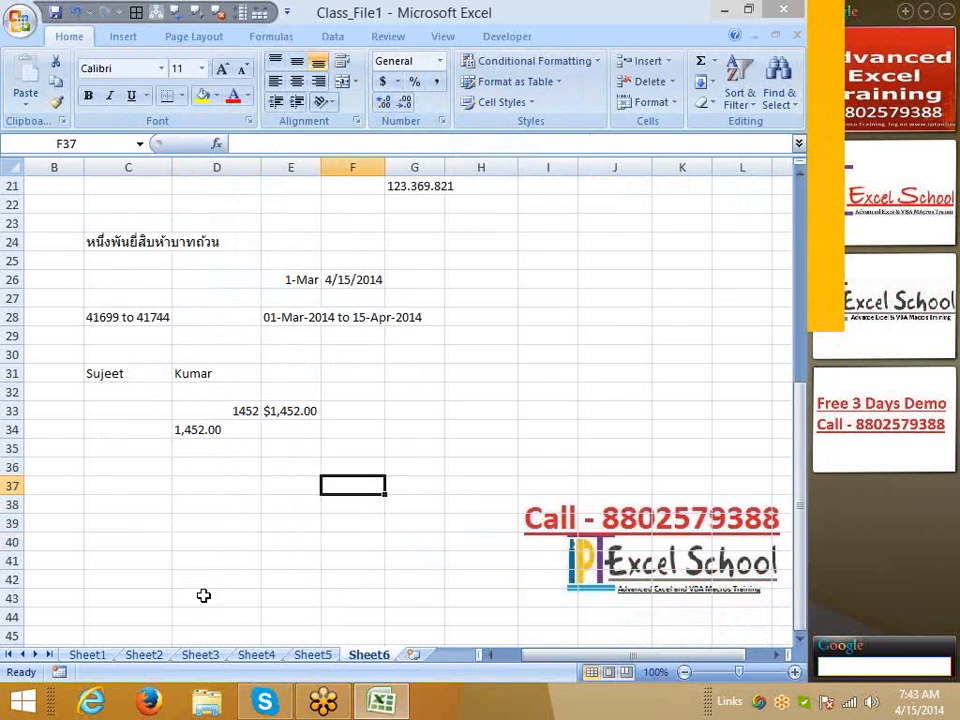
pyautogui.scroll(-1, 169, 557)
# Type a name in mixed case in C38 and in all capitals in D38
pyautogui.click(118, 387)
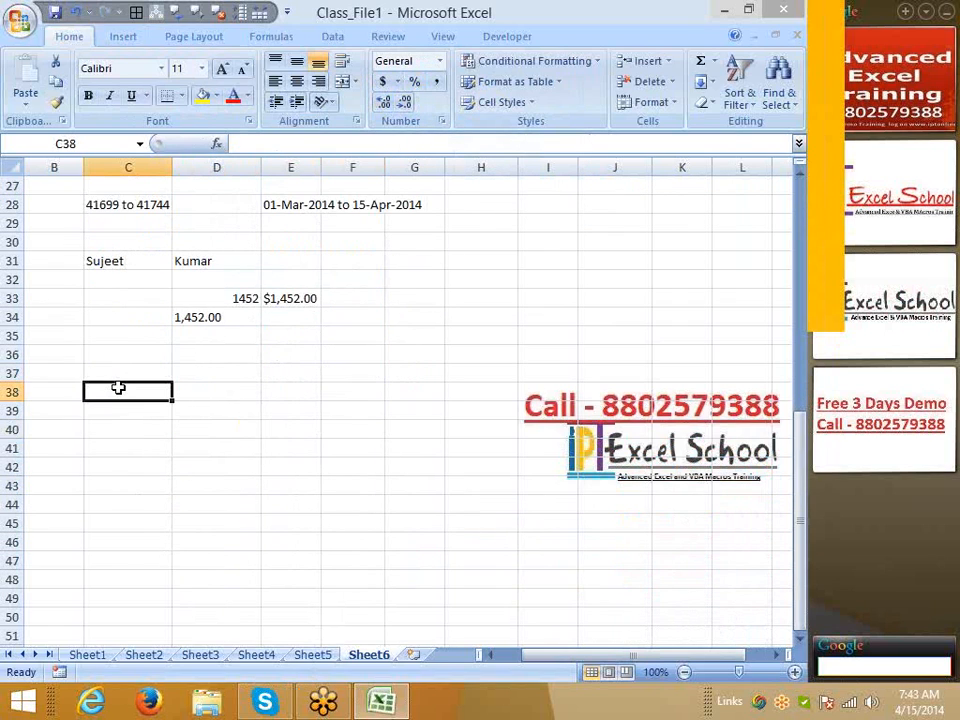
pyautogui.write('Ram')
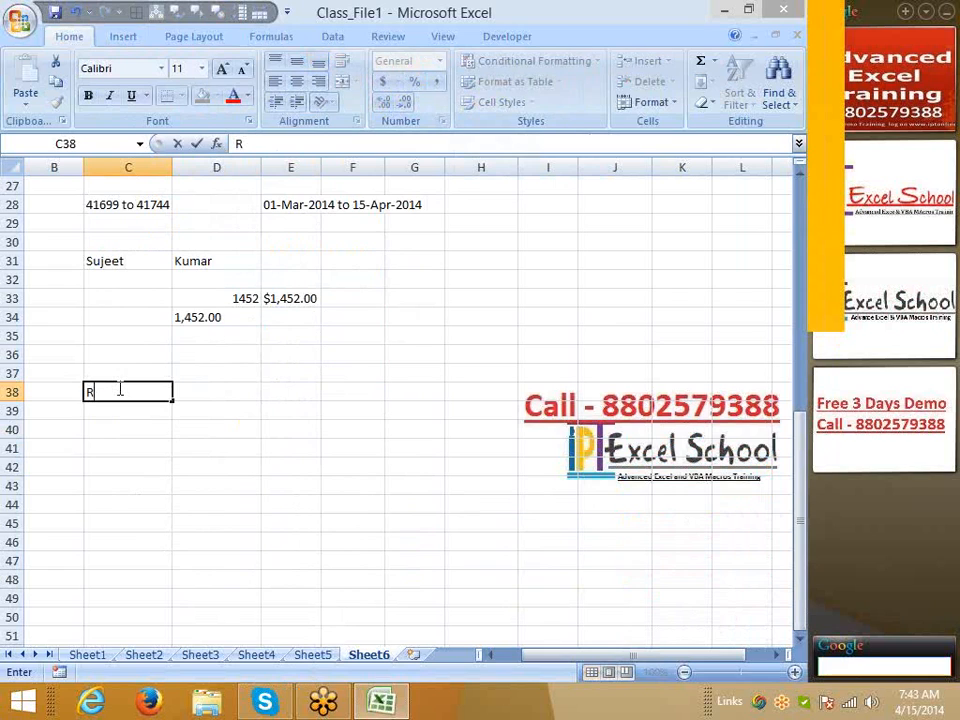
pyautogui.press('Tab')
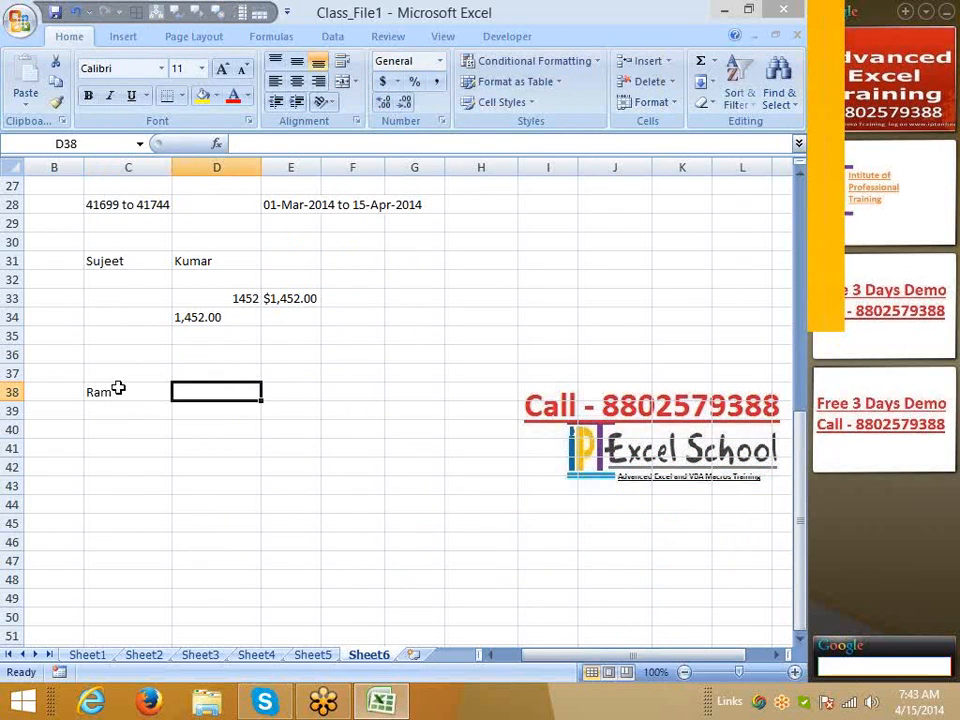
pyautogui.write('RAM')
pyautogui.press('Tab')
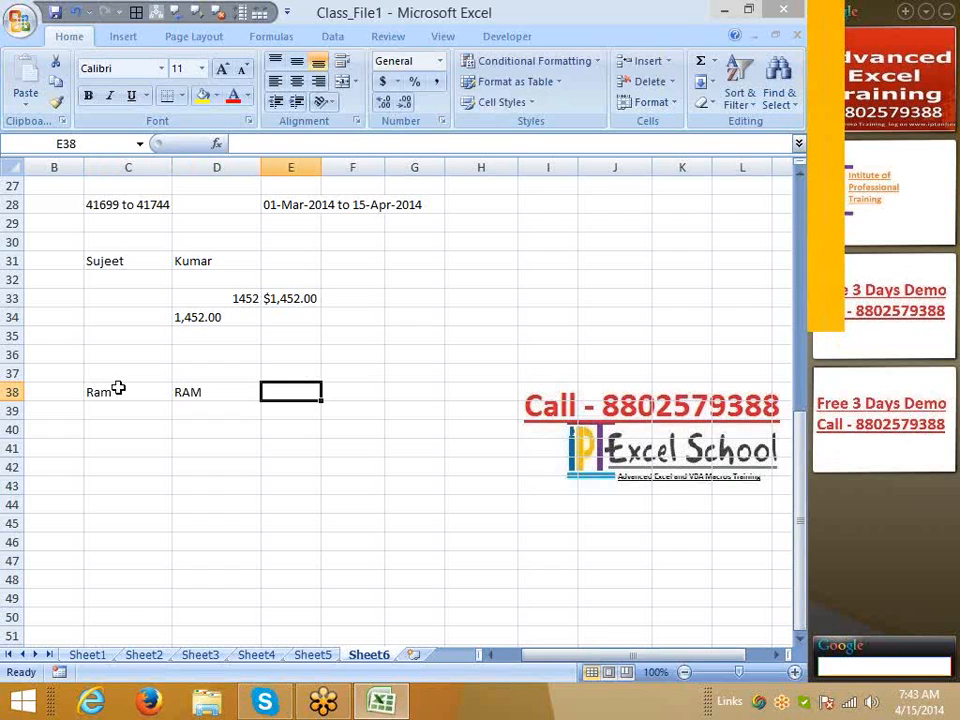
# Enter the equality test =C38=D38 in E38
pyautogui.write('=')
pyautogui.click(118, 390)
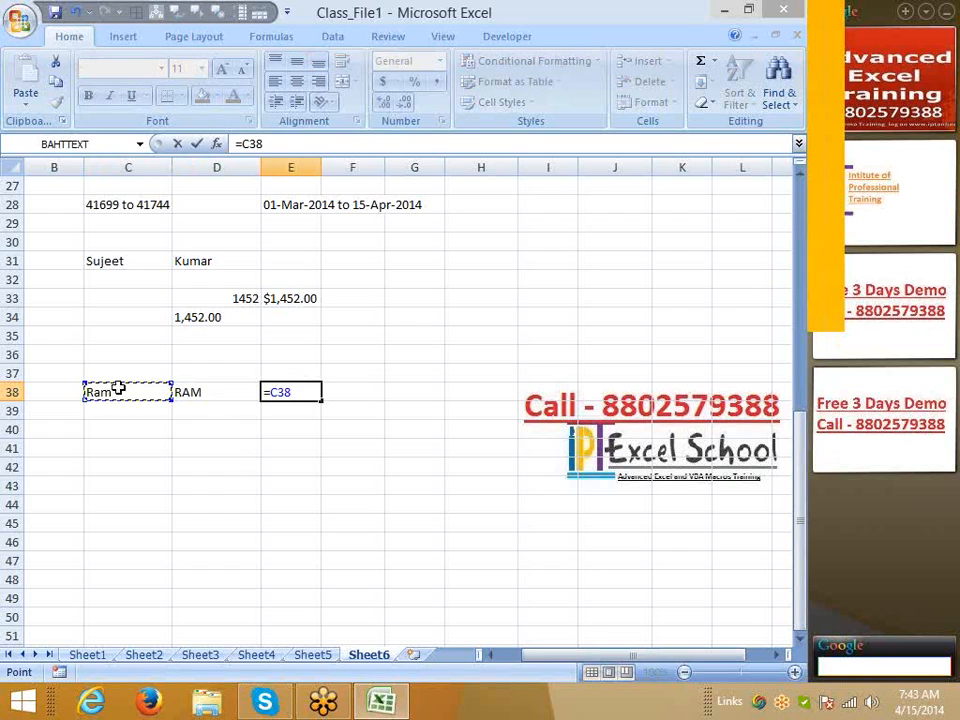
pyautogui.write('=')
pyautogui.press('Left')
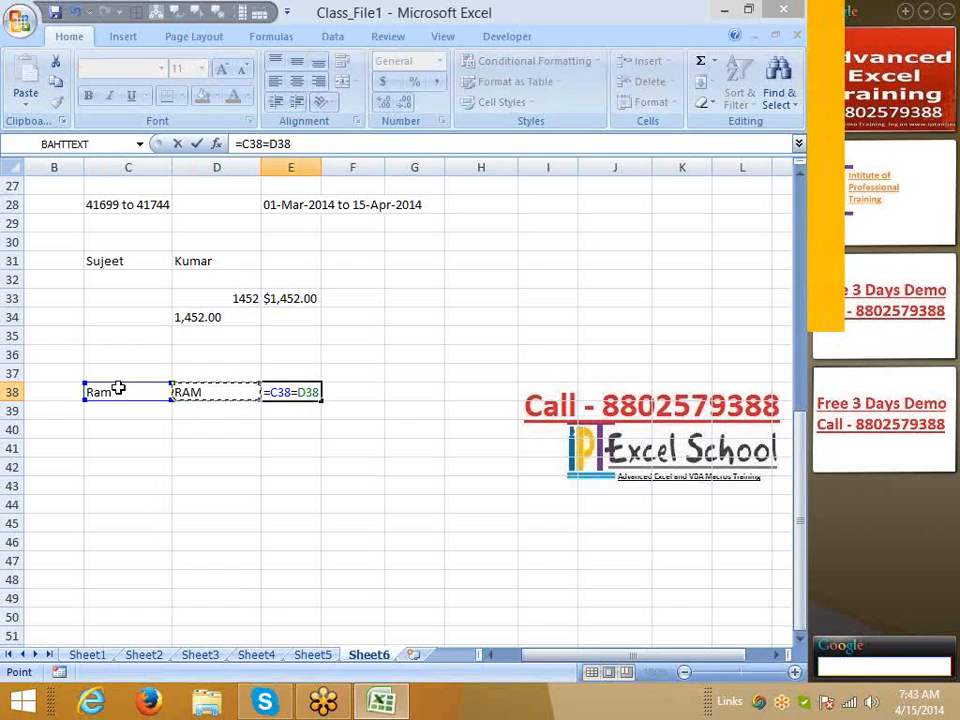
pyautogui.press('Return')
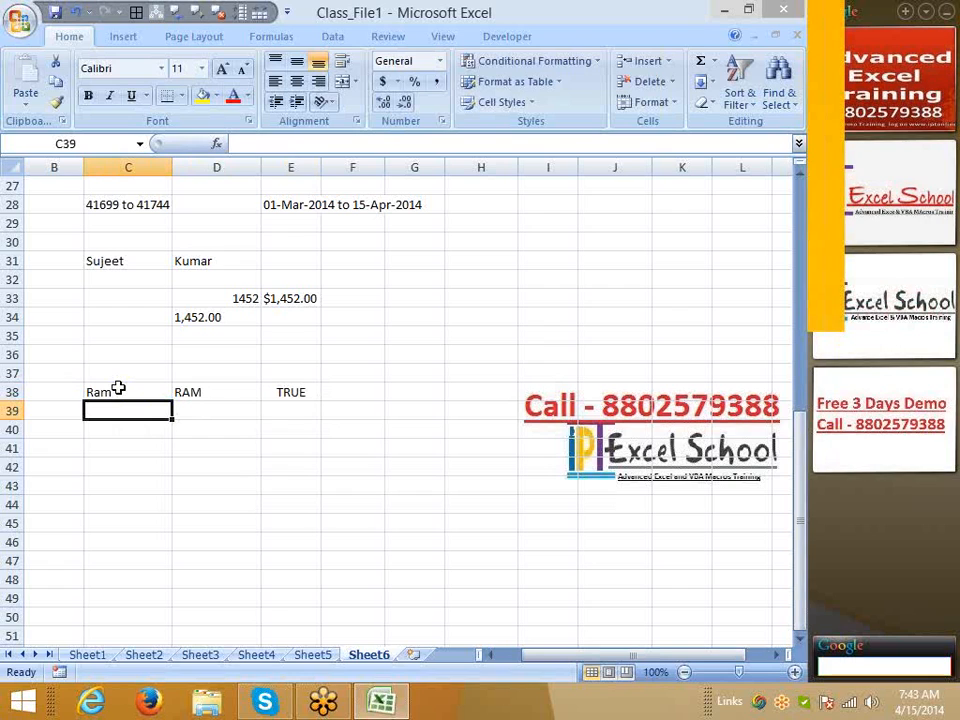
# Enter =EXACT(C38,D38) in E39 to compare the two names case-sensitively
pyautogui.press('Right')
pyautogui.press('Right')
pyautogui.write('=exa')
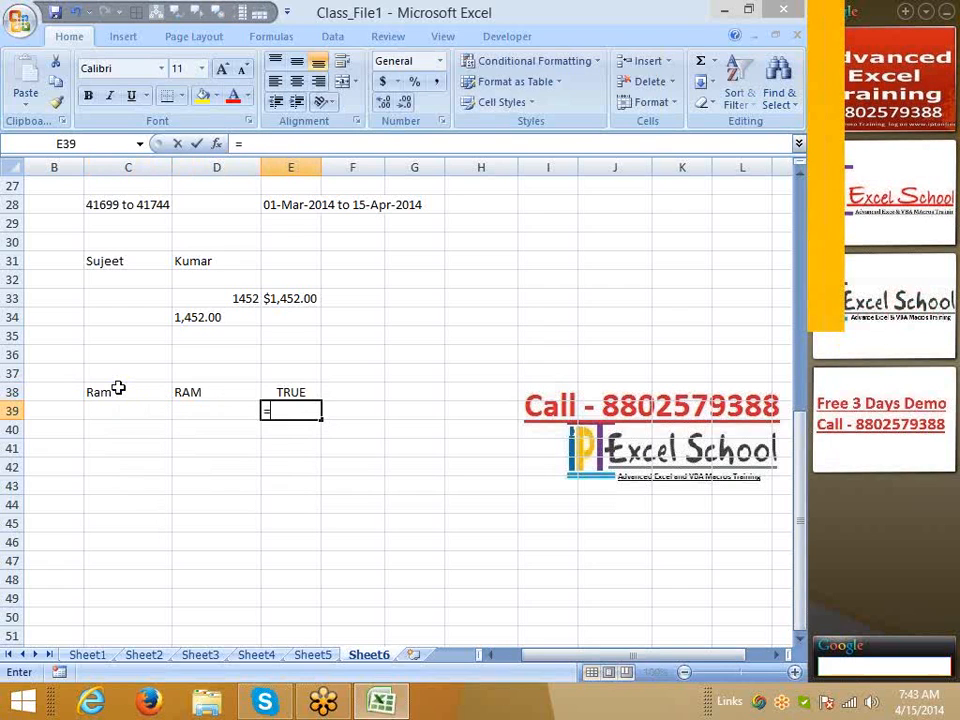
pyautogui.press('Tab')
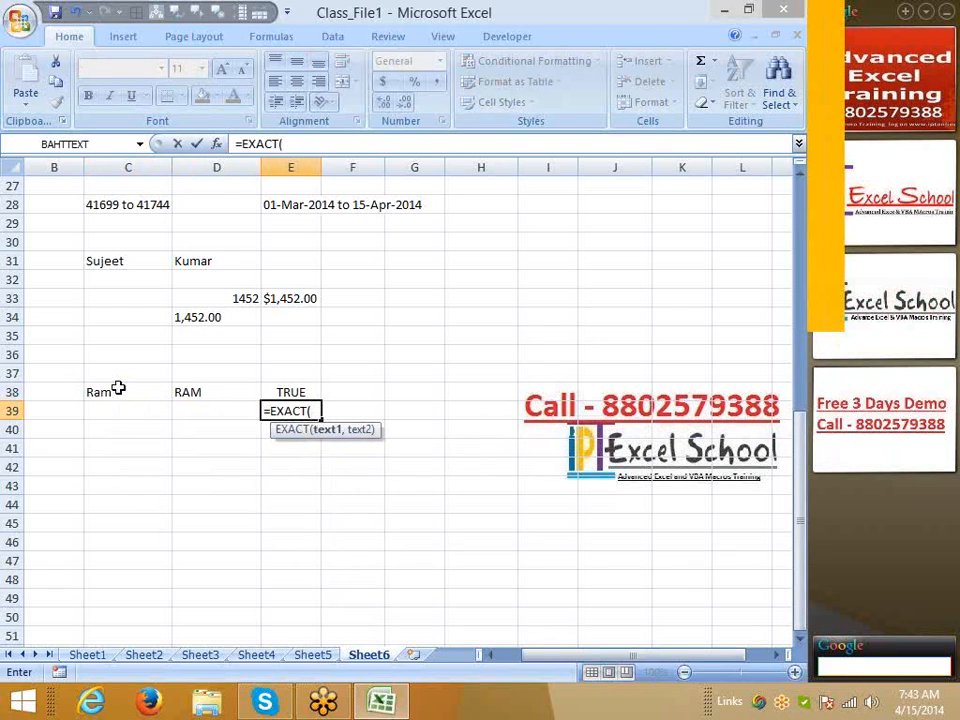
pyautogui.press('Left')
pyautogui.press('Left')
pyautogui.press('Up')
pyautogui.write(',')
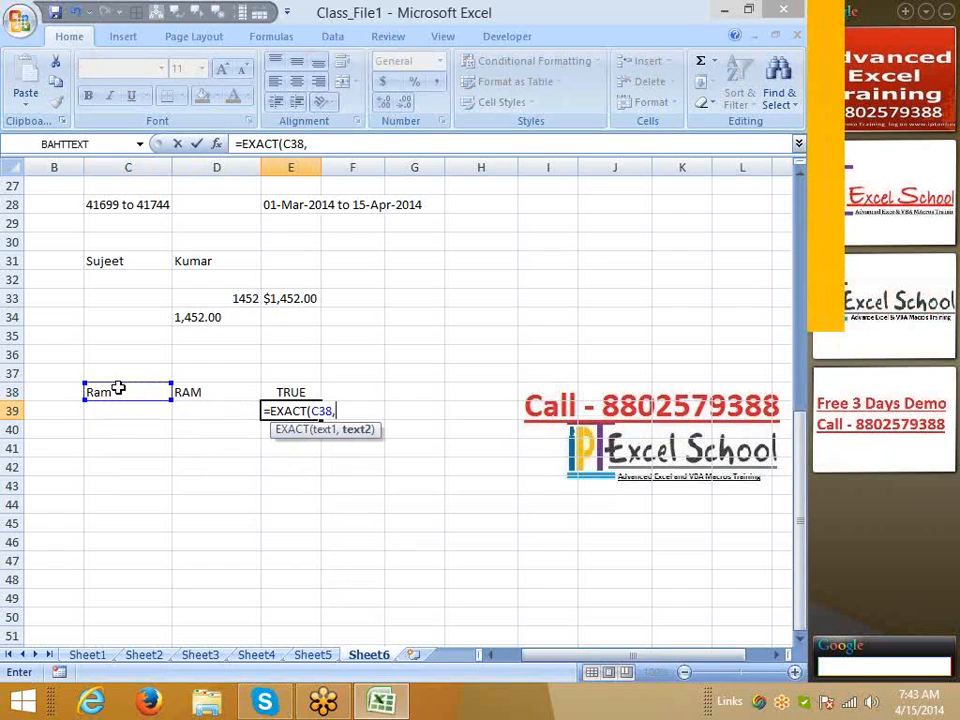
pyautogui.press('Down')
pyautogui.press('Right')
pyautogui.press('Up')
pyautogui.press('Return')
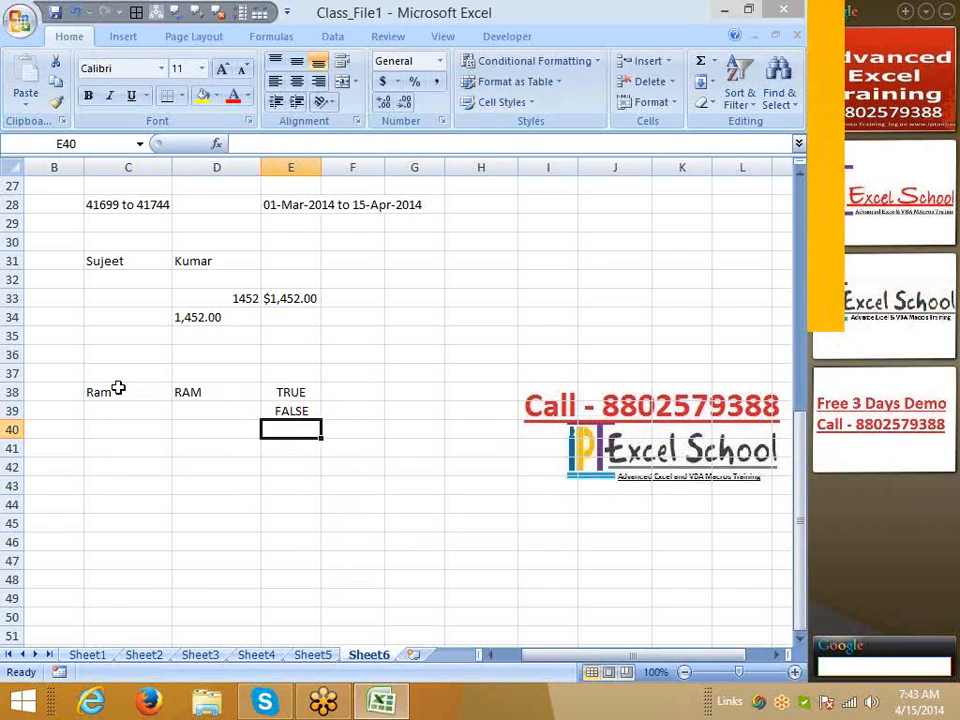
# Retype the name in C38 in all capitals so EXACT returns TRUE
pyautogui.press('Left')
pyautogui.press('Left')
pyautogui.press('Left')
pyautogui.press('Up')
pyautogui.press('Right')
pyautogui.press('Up')
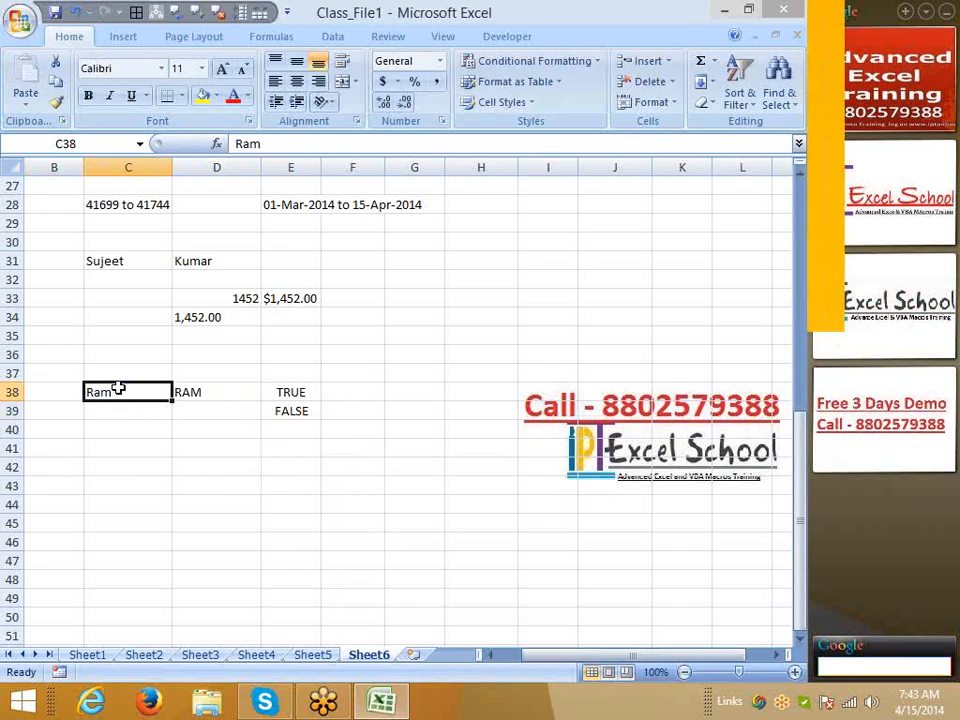
pyautogui.write('RAM')
pyautogui.press('Return')
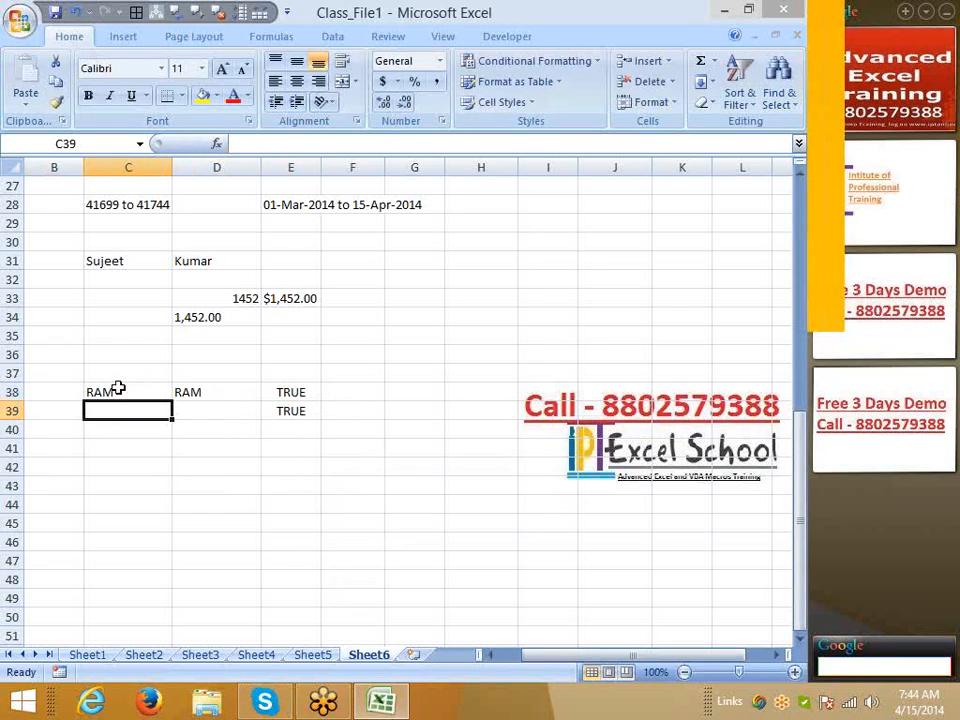
# Browse the Text functions list on the Formulas ribbon, then scroll down the sheet
pyautogui.click(262, 36)
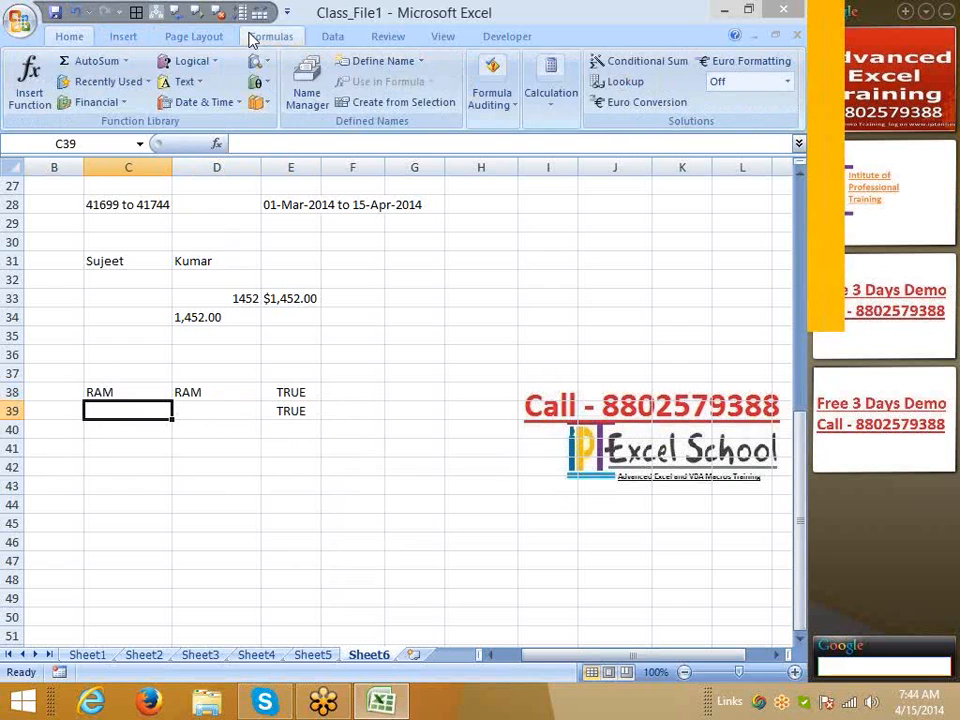
pyautogui.click(190, 83)
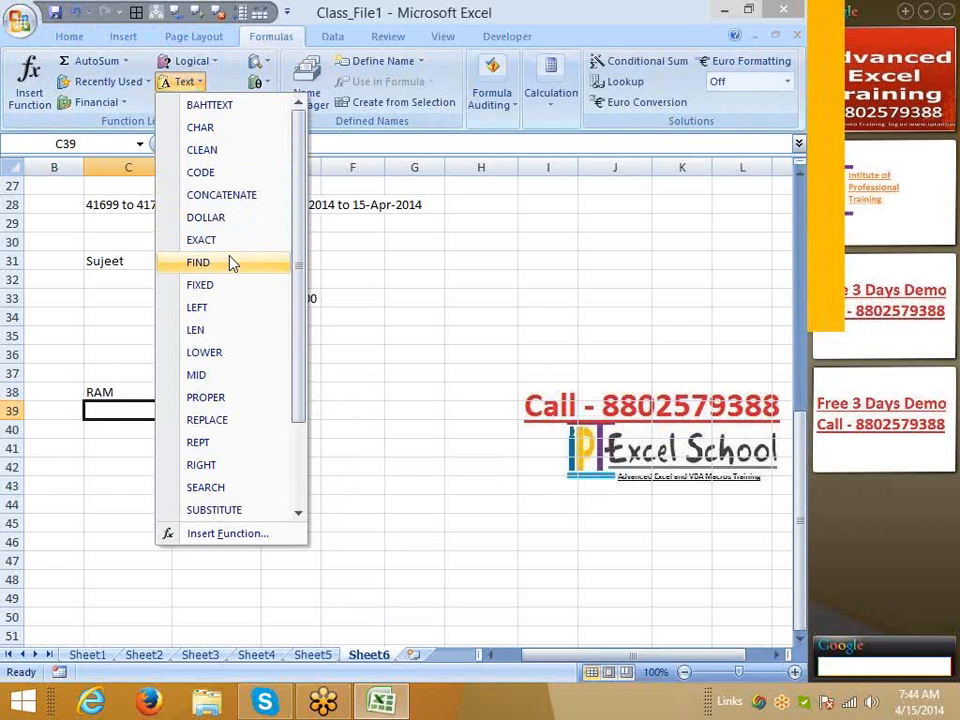
pyautogui.click(371, 347)
pyautogui.scroll(1, 371, 346)
pyautogui.scroll(-1, 360, 358)
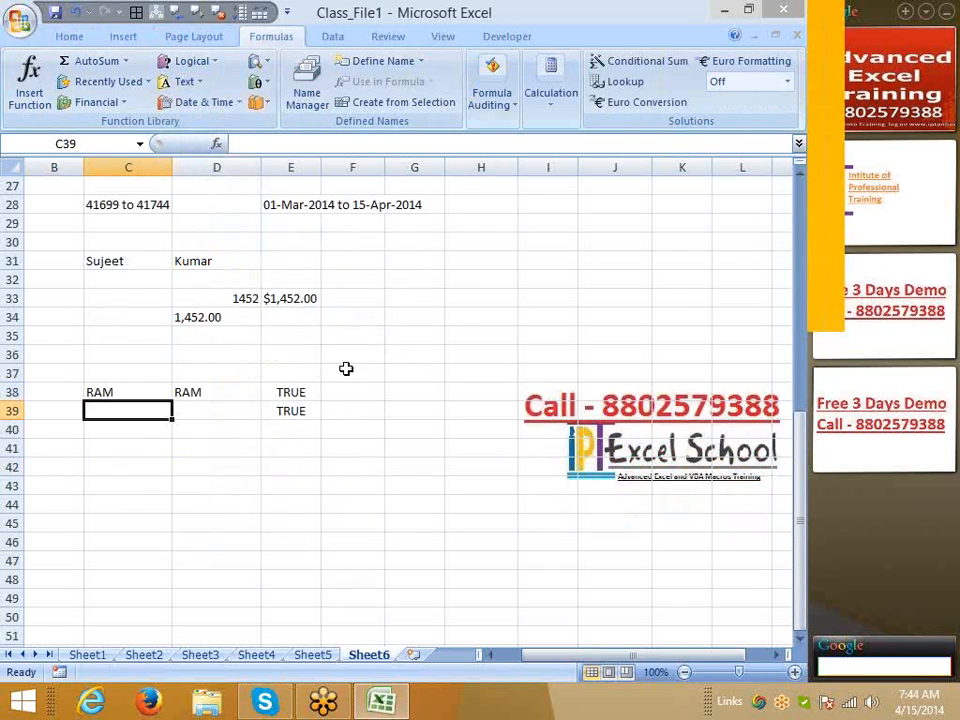
pyautogui.scroll(-6, 360, 576)
# Enter two sample e-mail addresses in C49 and C50
pyautogui.click(127, 255)
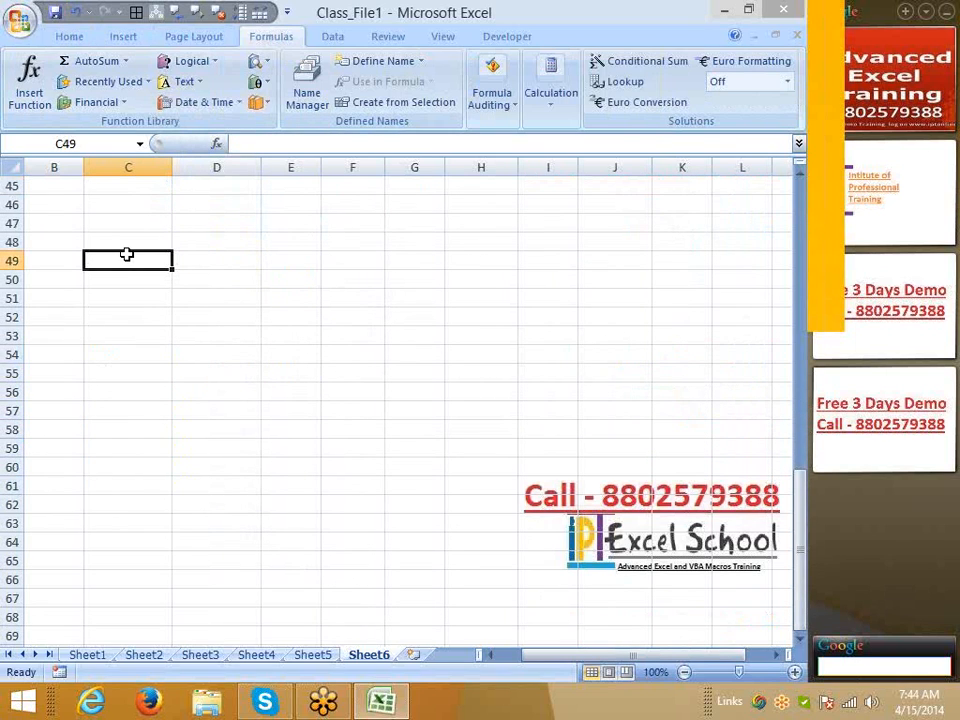
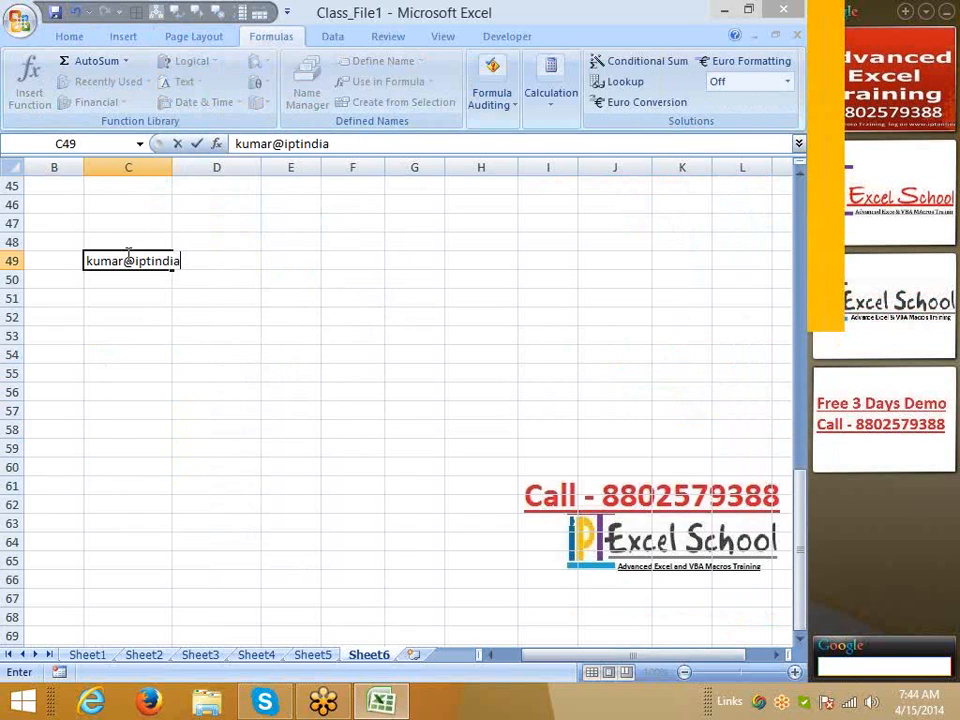
pyautogui.press('Return')
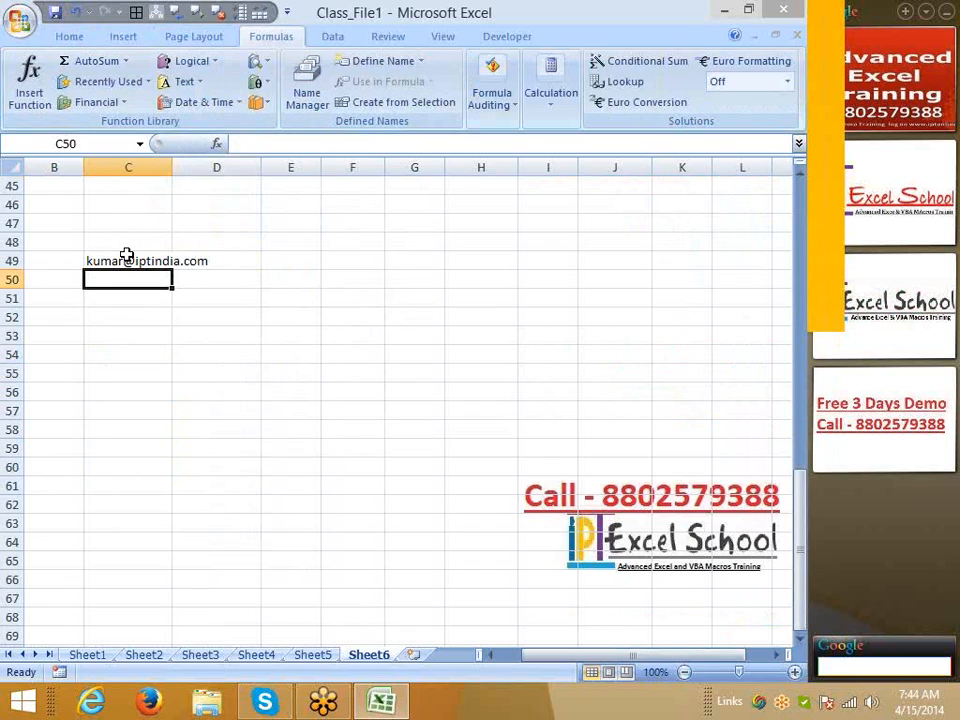
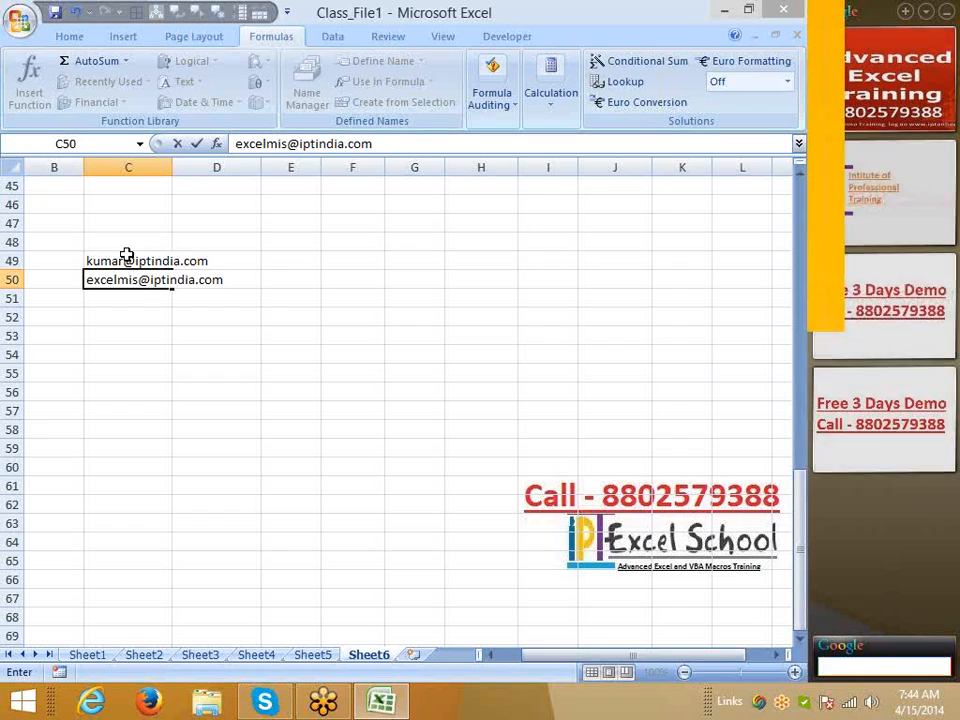
pyautogui.press('Return')
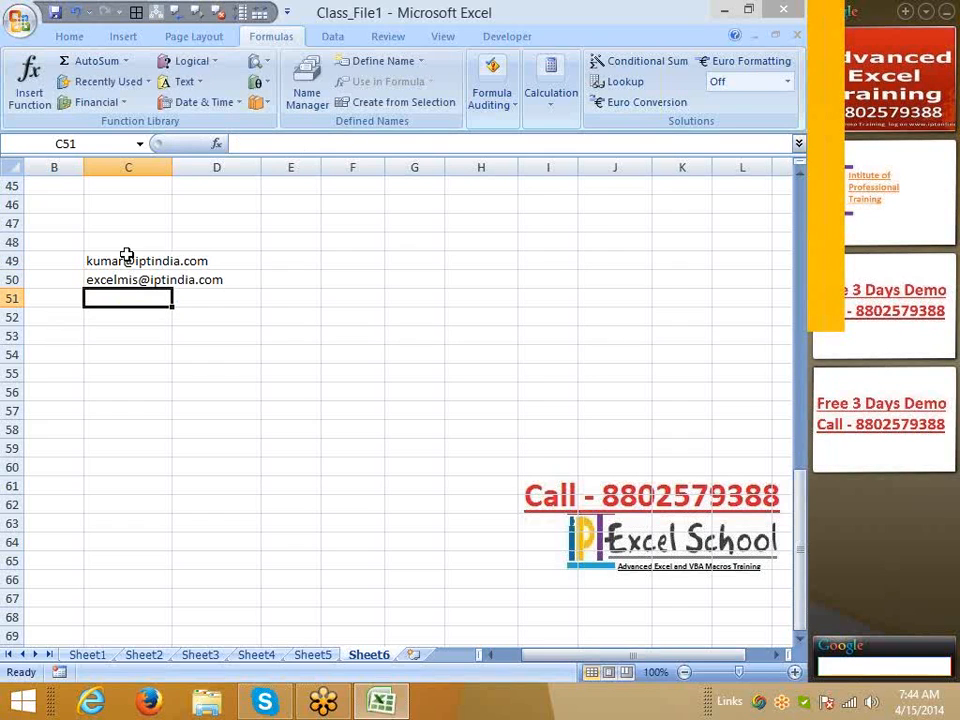
# Widen column C and add the headings ID in D48 and Site in E48
pyautogui.moveTo(170, 171); pyautogui.dragTo(230, 171)
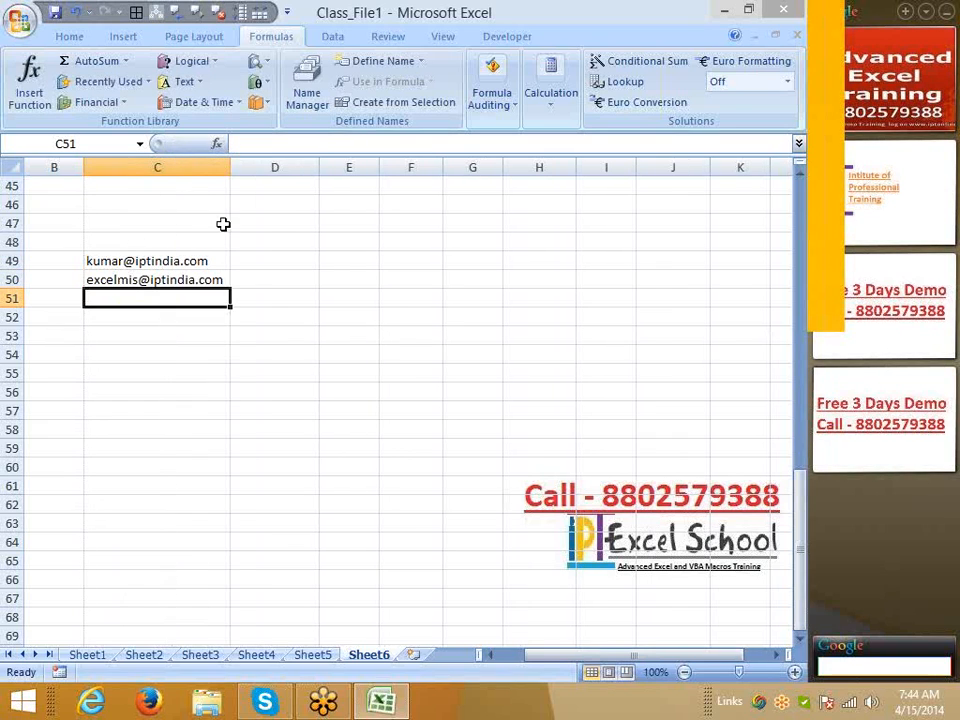
pyautogui.click(269, 247)
pyautogui.write('ID')
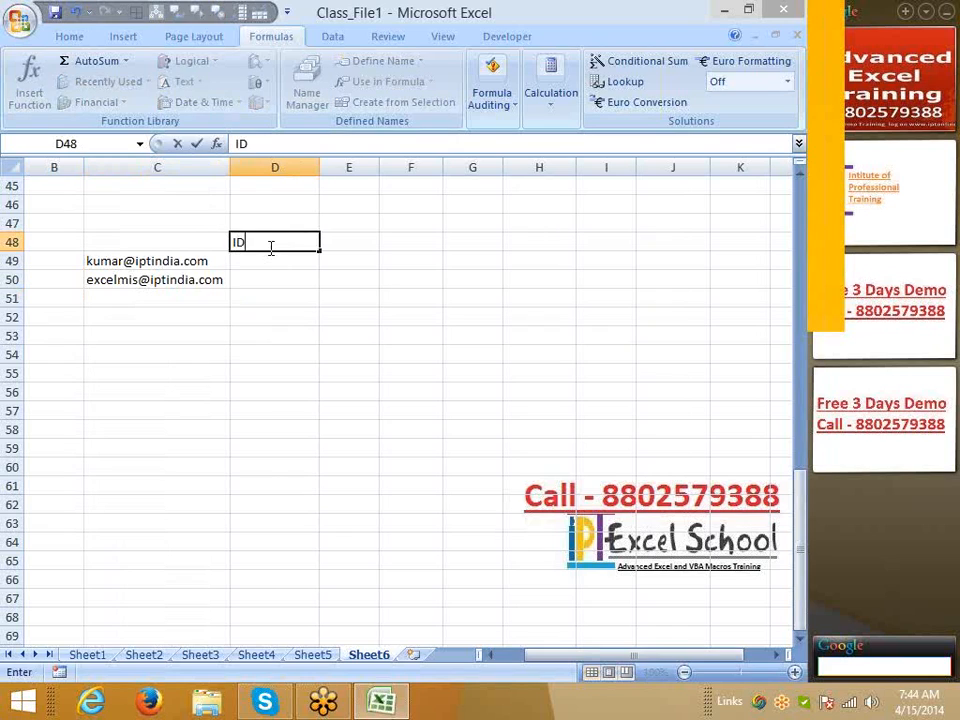
pyautogui.press('Tab')
pyautogui.write('Site')
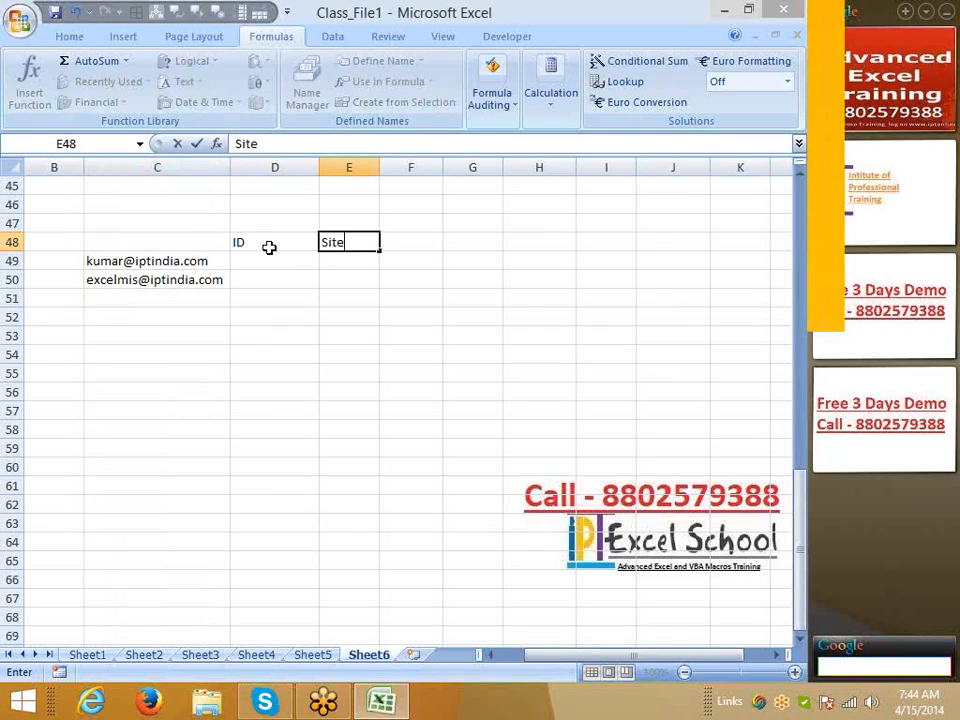
pyautogui.press('Return')
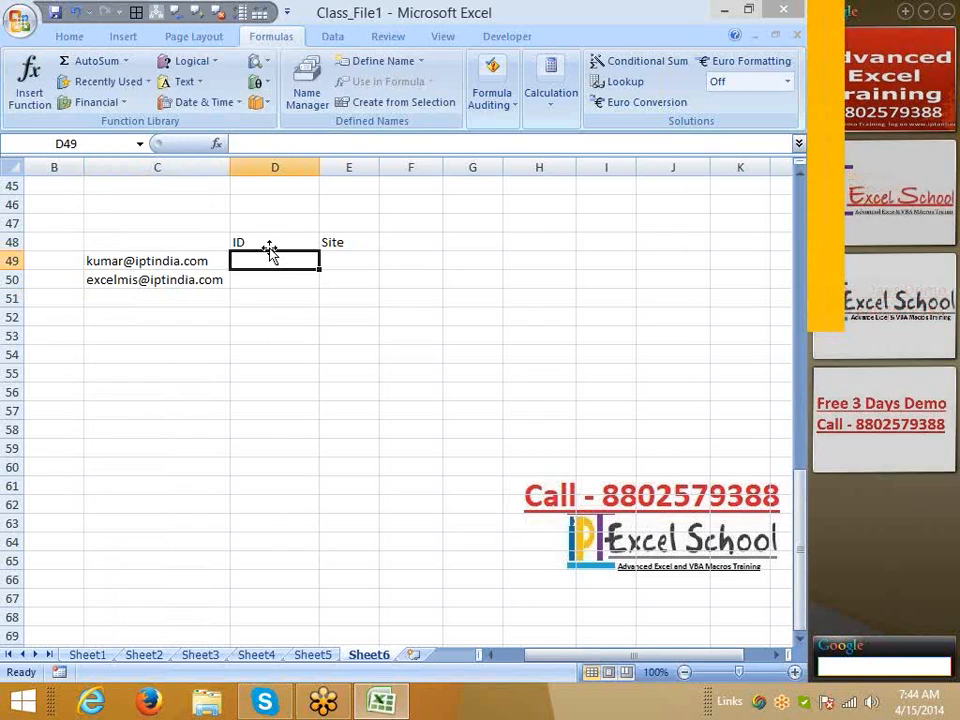
# Enter =FIND("@",C49,1) in D50, returning 6
pyautogui.press('Down')
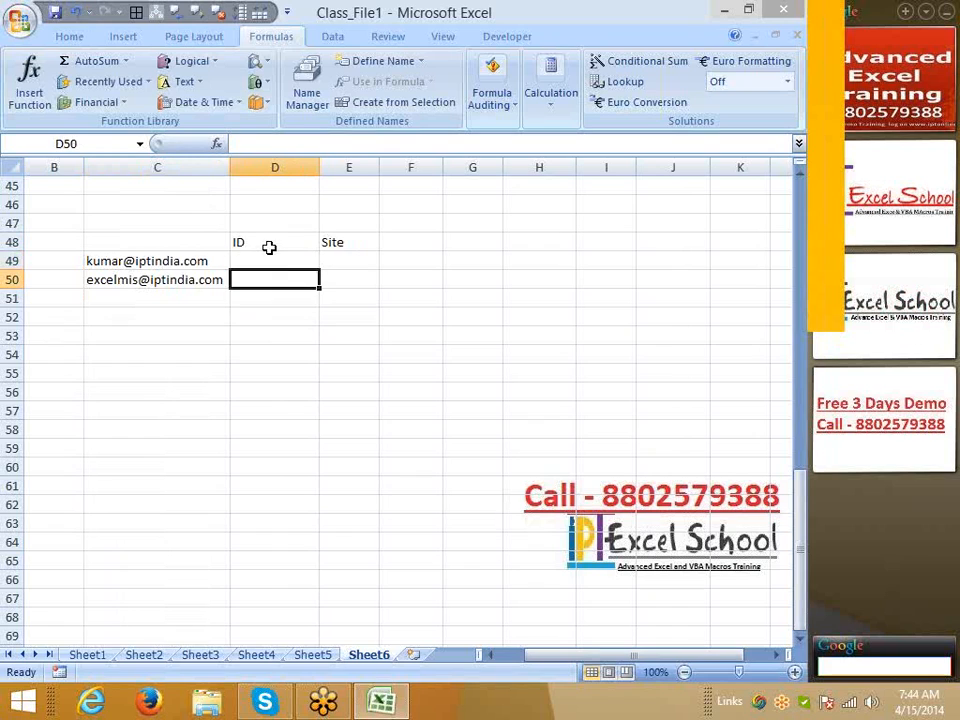
pyautogui.write('=fin')
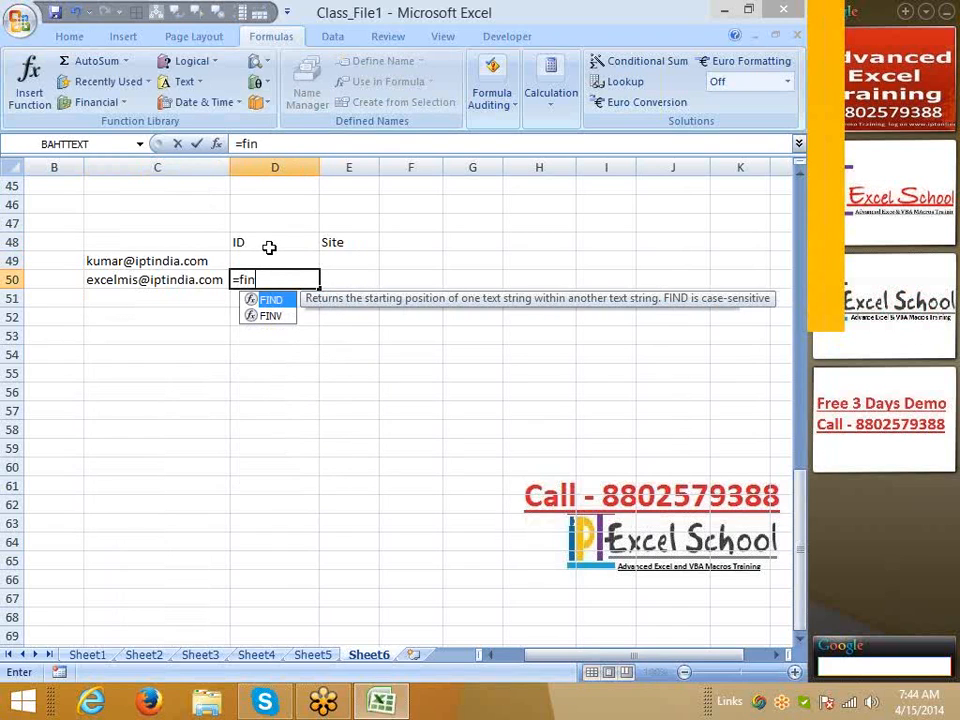
pyautogui.press('Tab')
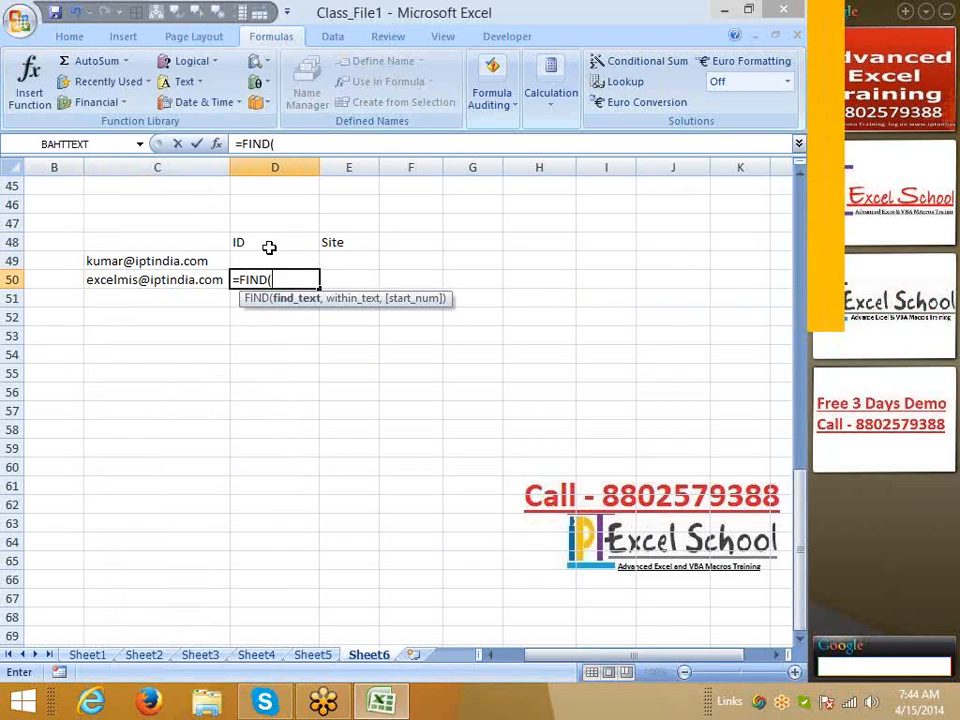
pyautogui.write('"@",')
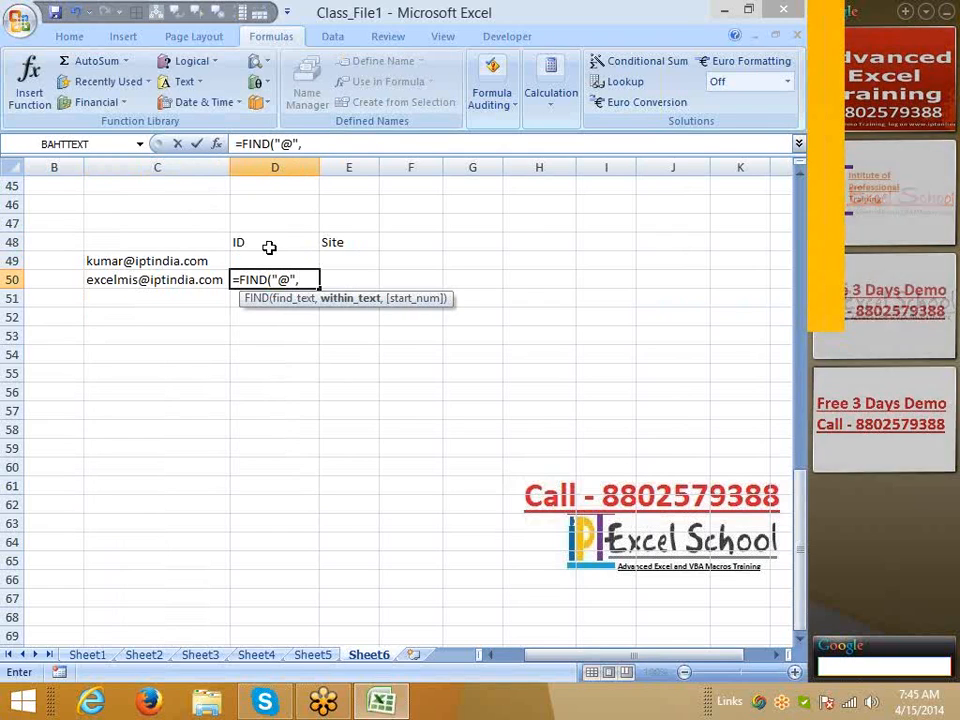
pyautogui.press('Left')
pyautogui.press('Up')
pyautogui.write(',')
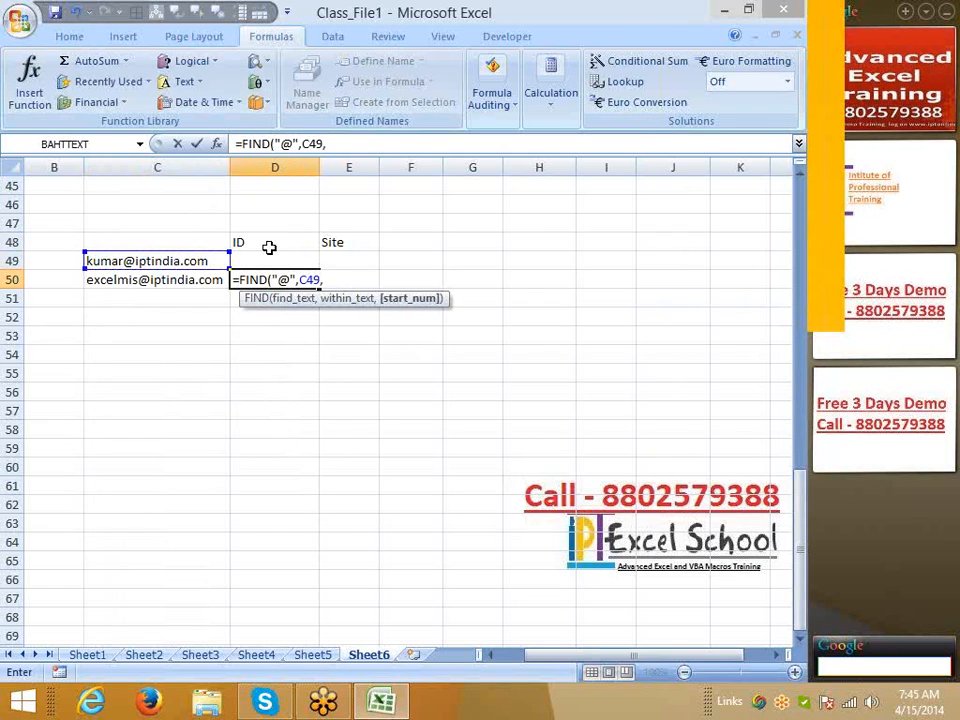
pyautogui.write('1')
pyautogui.press('Return')
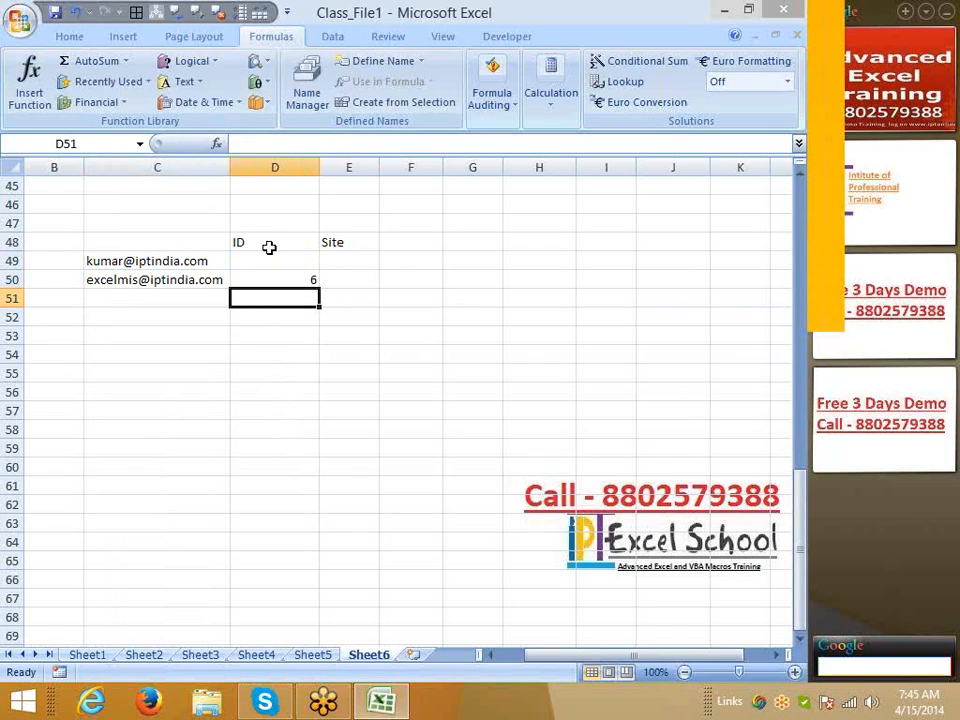
pyautogui.press('Up')
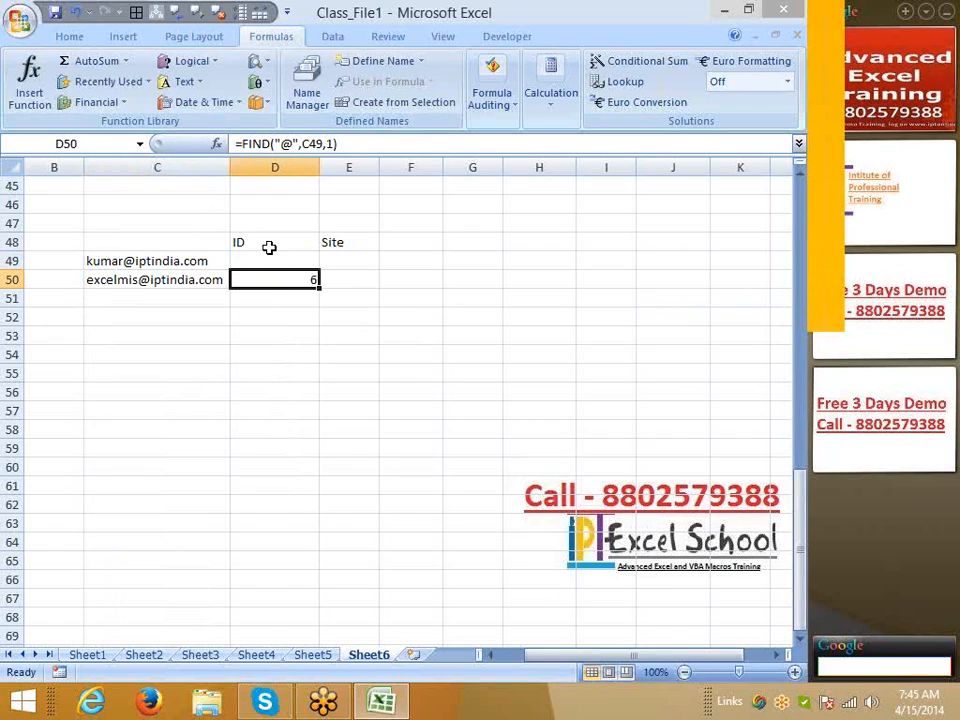
pyautogui.press('Up')
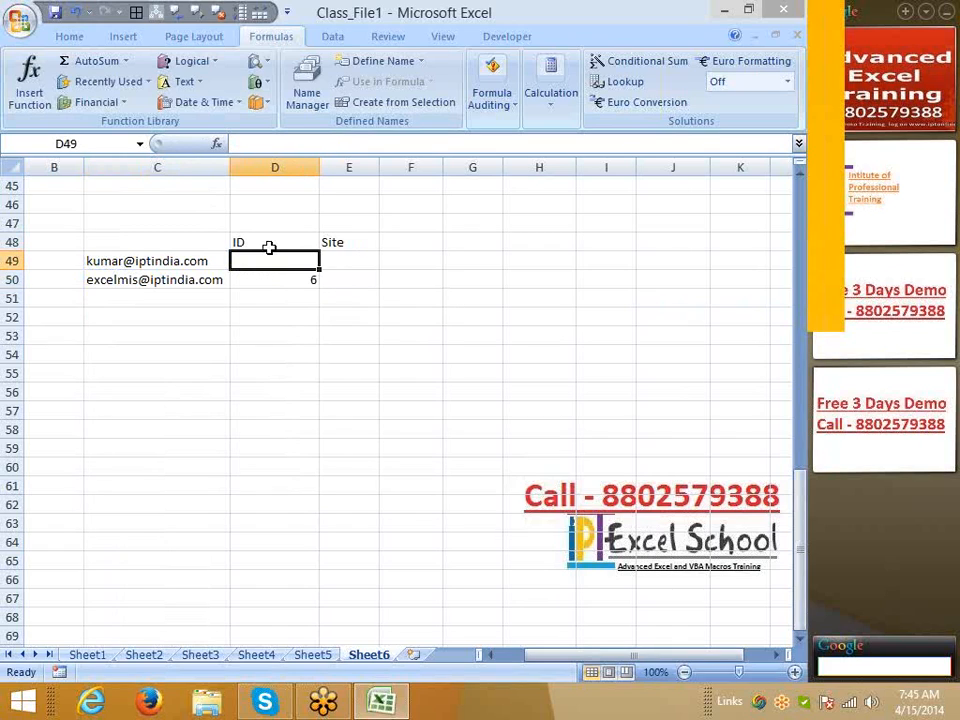
pyautogui.press('Down')
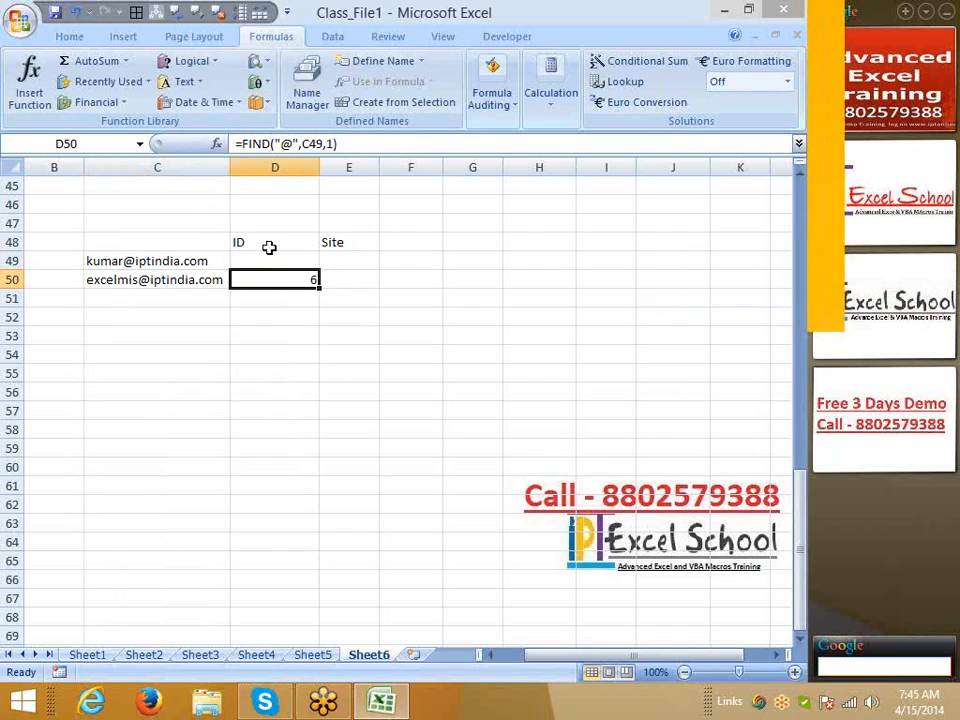
# Enter =LEFT(C49,D50-1) in D49 to extract the e-mail's user name as the ID
pyautogui.press('Up')
pyautogui.write('=le')
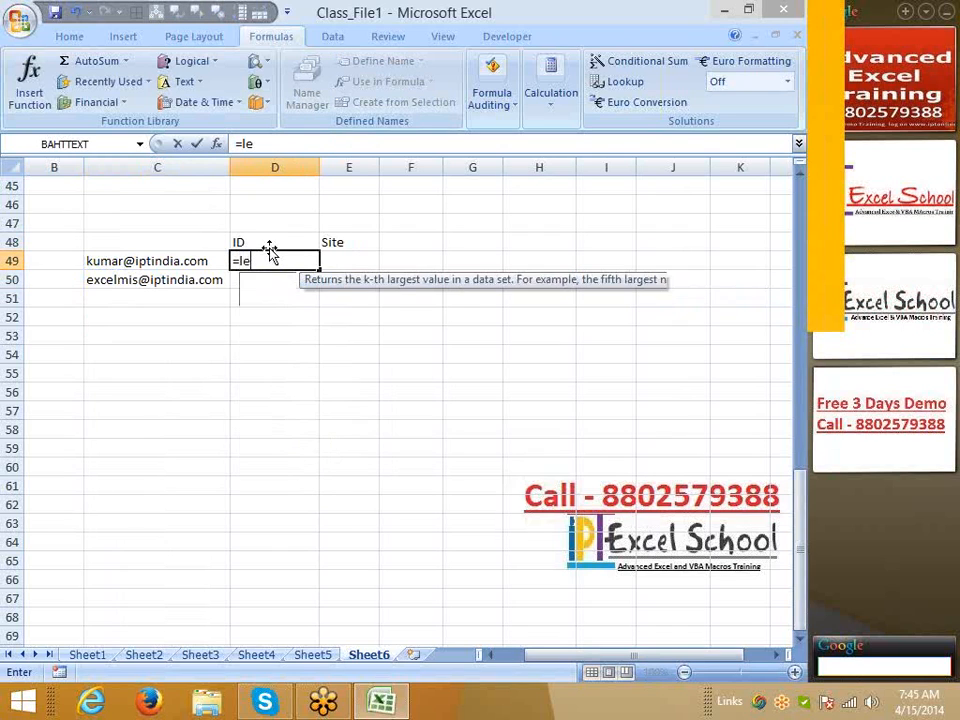
pyautogui.press('Tab')
pyautogui.press('Left')
pyautogui.write(',')
pyautogui.press('Down')
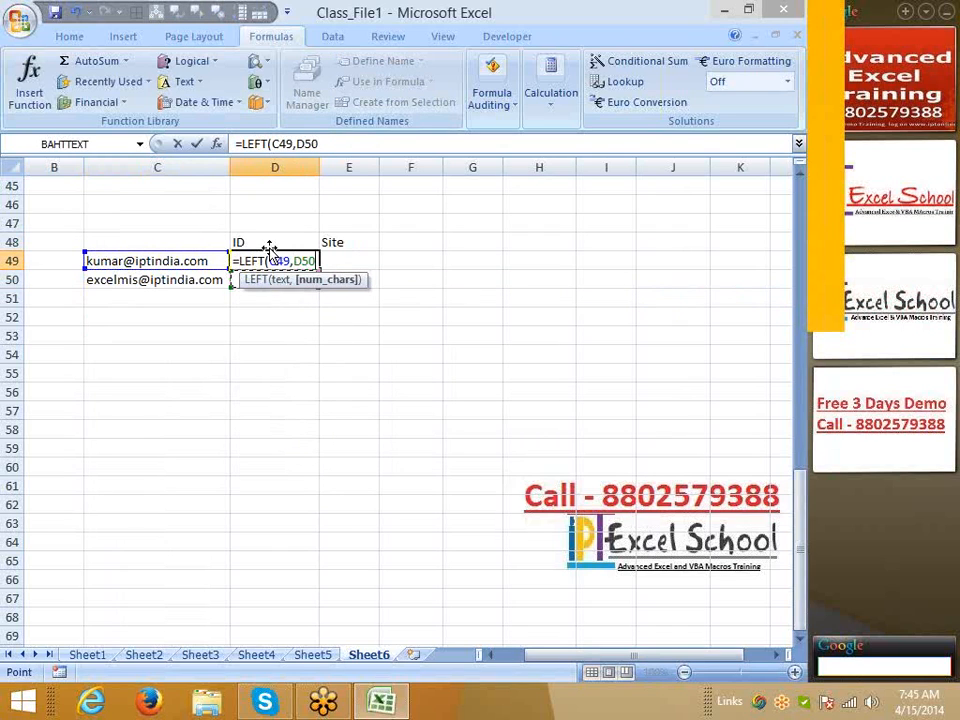
pyautogui.press('Return')
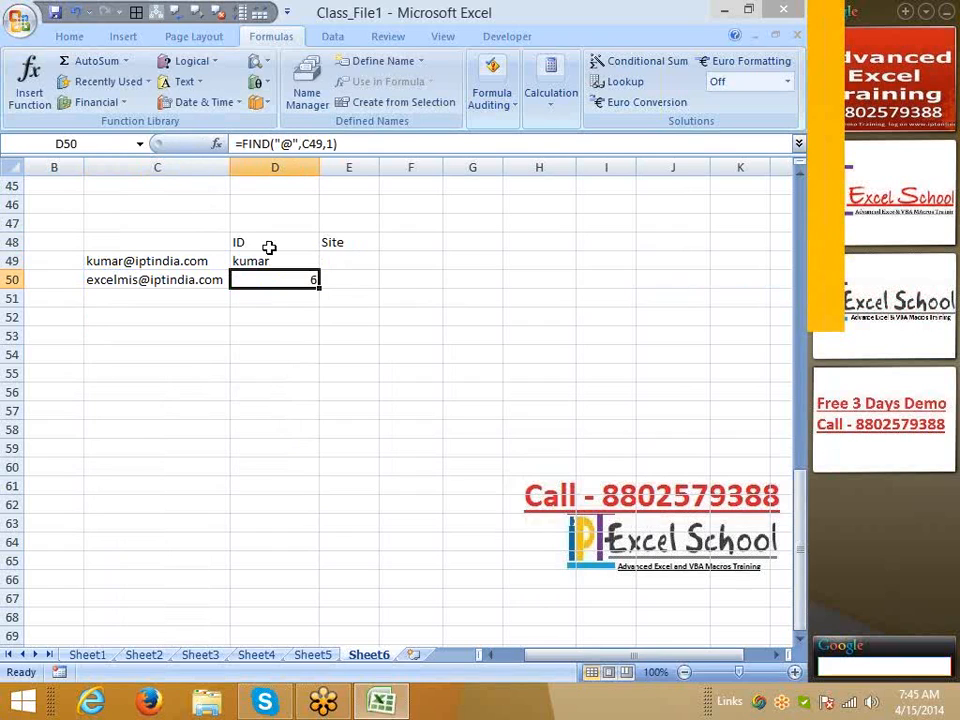
pyautogui.click(270, 253)
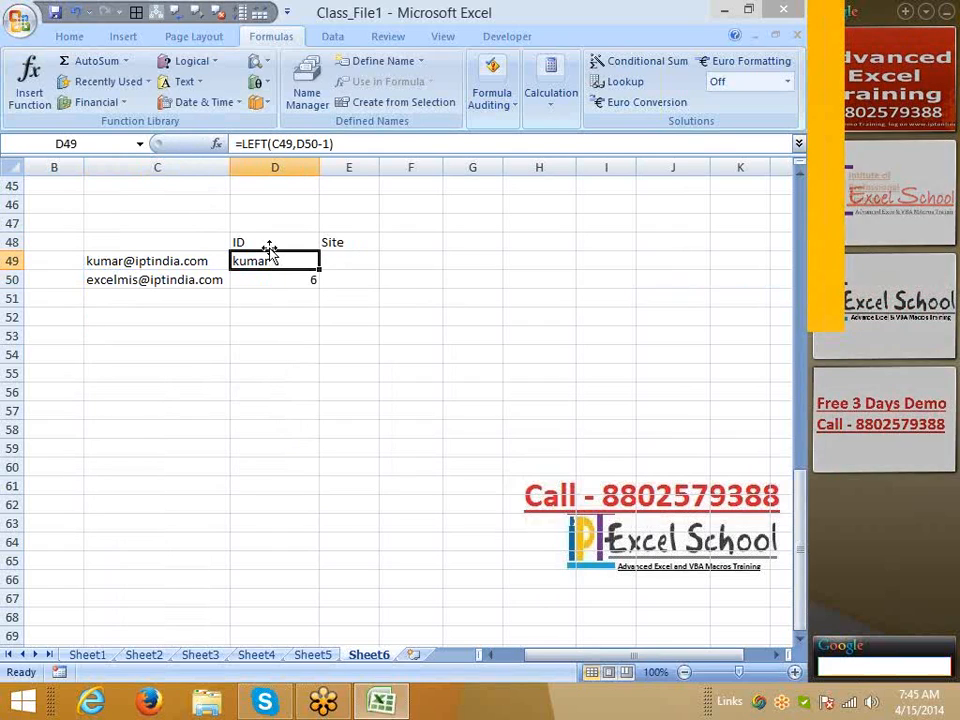
pyautogui.press('Down')
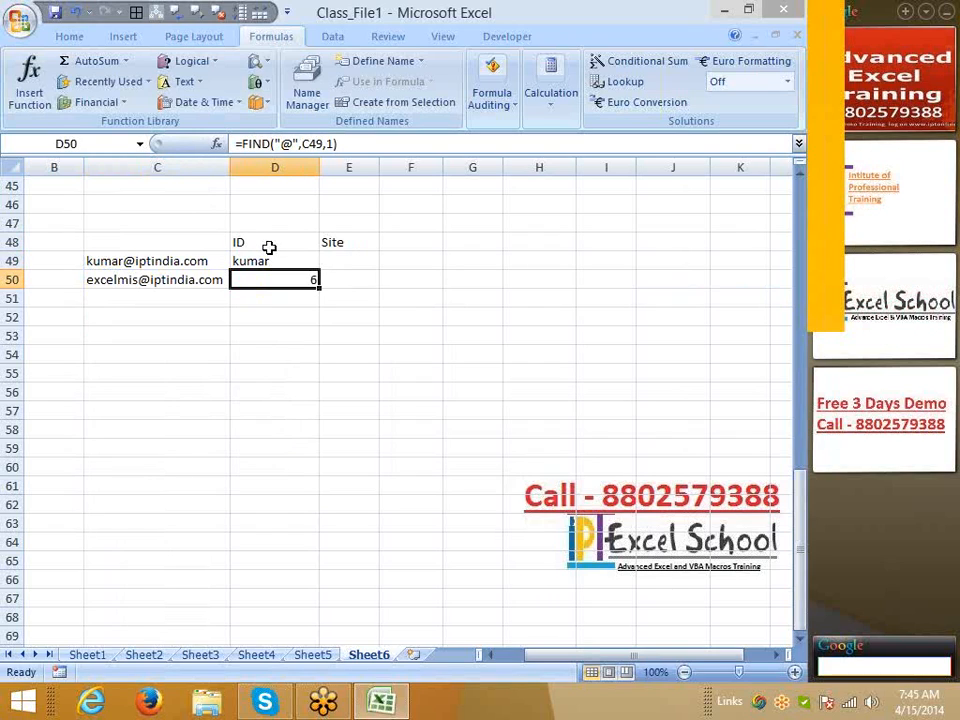
# Start a RIGHT formula in E49 taking text from C49
pyautogui.press('Right')
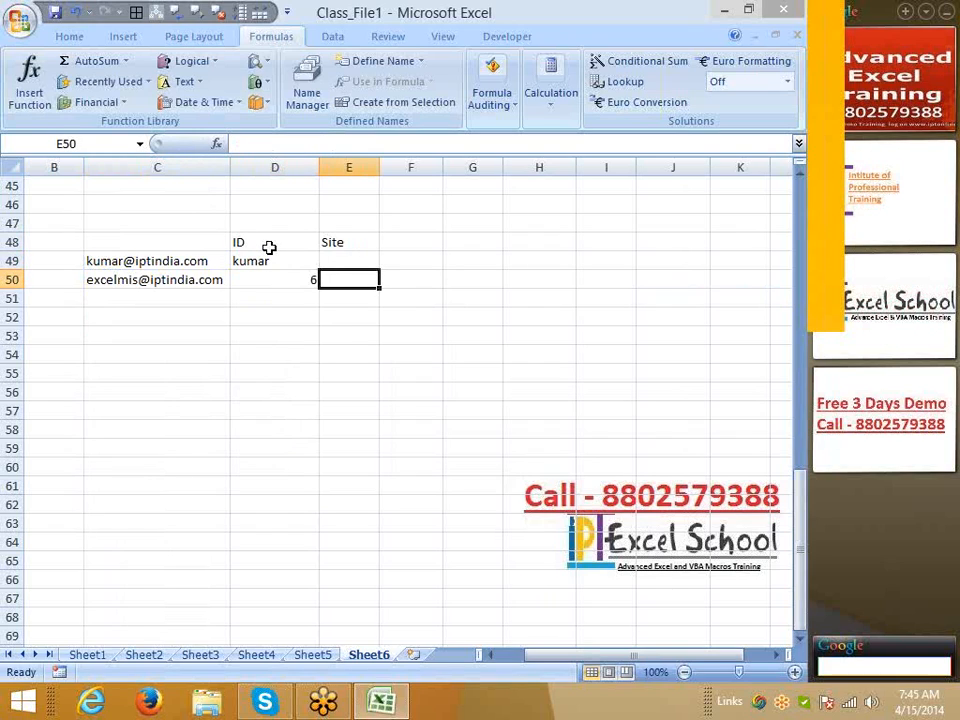
pyautogui.press('Up')
pyautogui.write('=ri')
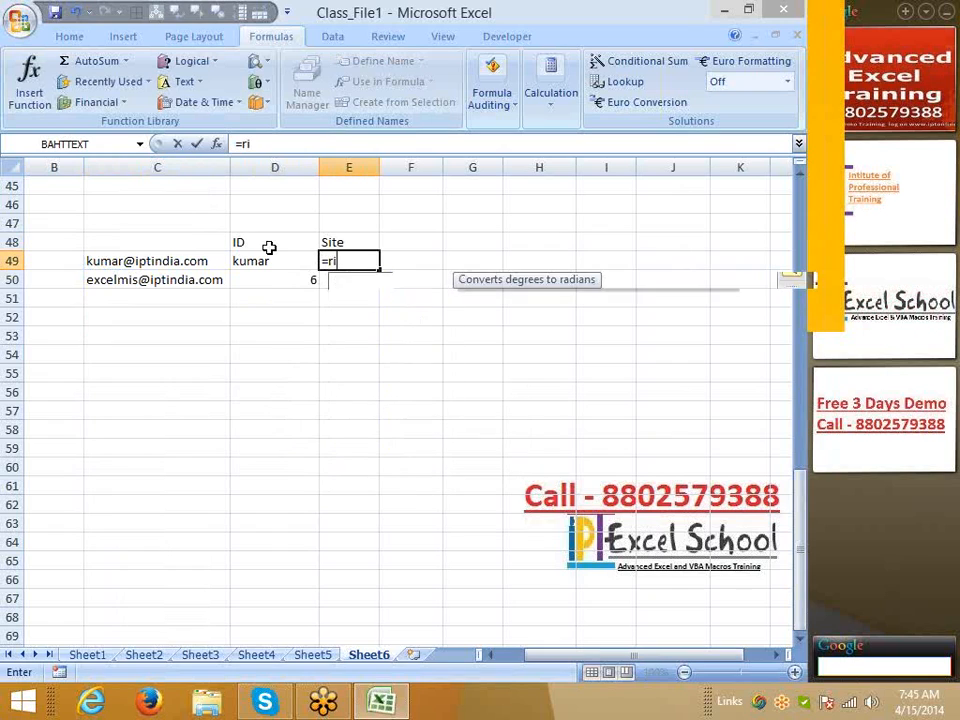
pyautogui.press('Tab')
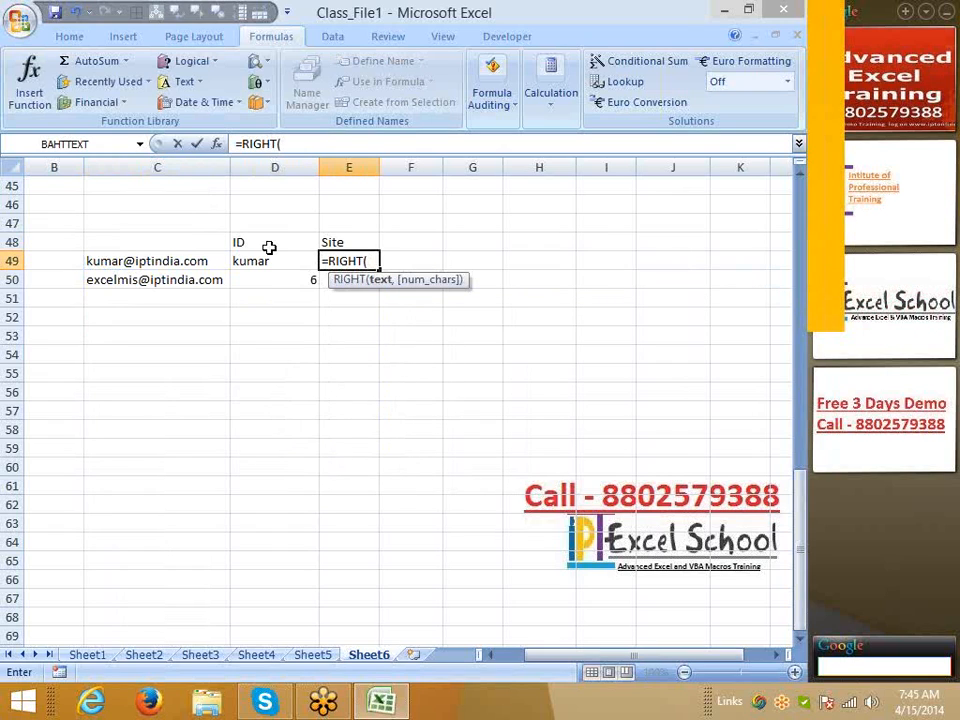
pyautogui.press('Left')
pyautogui.press('Left')
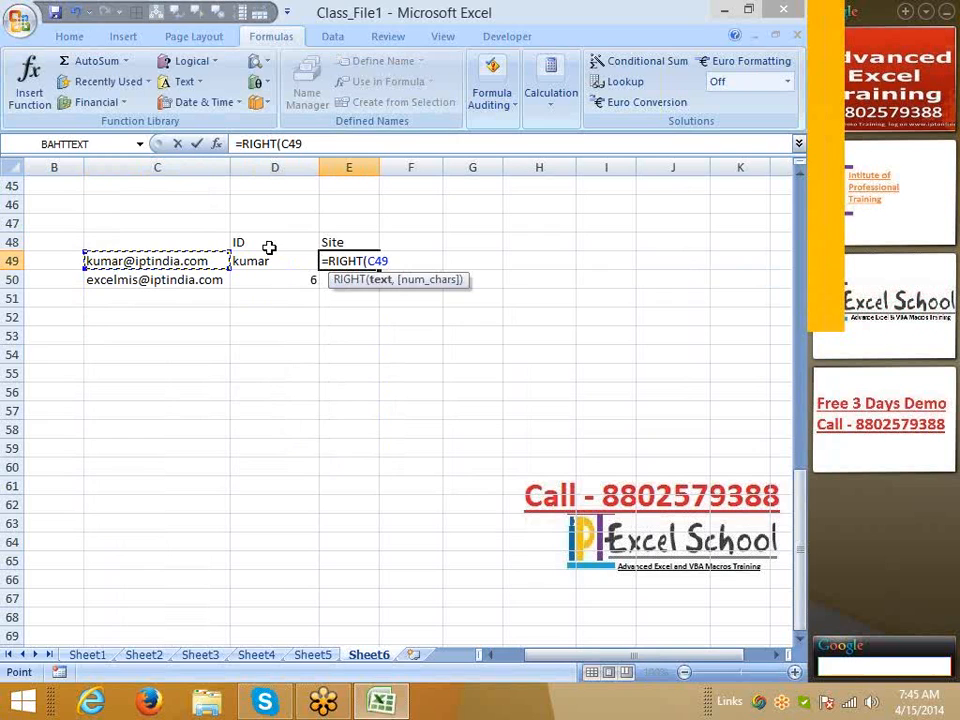
pyautogui.write(',le')
# Complete it as =RIGHT(C49,LEN(C49)-D50), accepting Excel's correction, returning iptindia.com
pyautogui.scroll(-1, 269, 247)
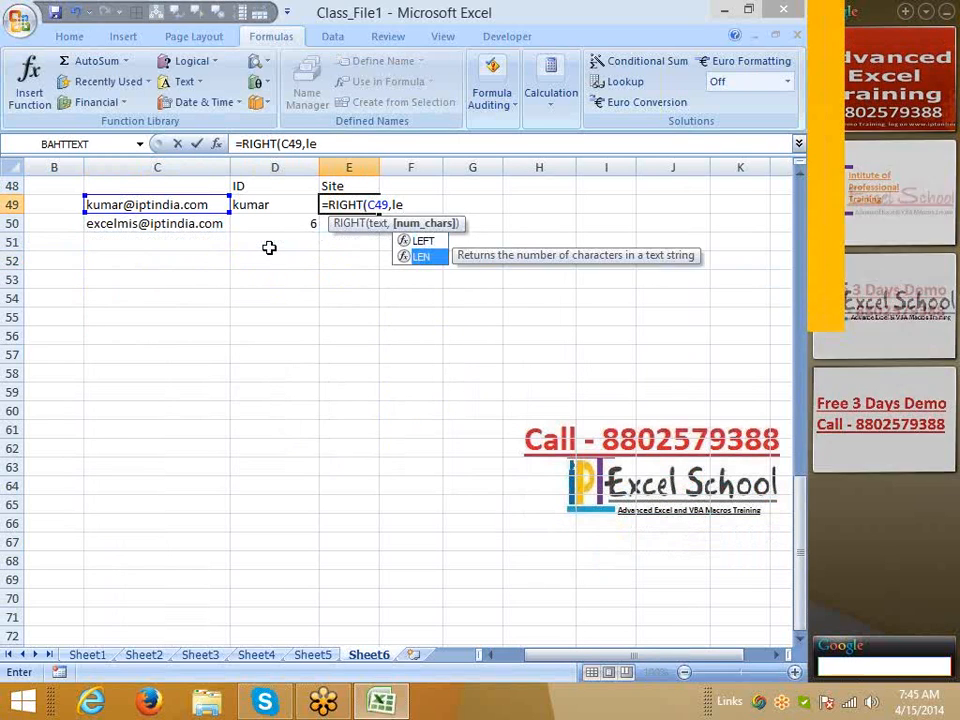
pyautogui.press('Tab')
pyautogui.press('Left')
pyautogui.press('Left')
pyautogui.press('Left')
pyautogui.press('Right')
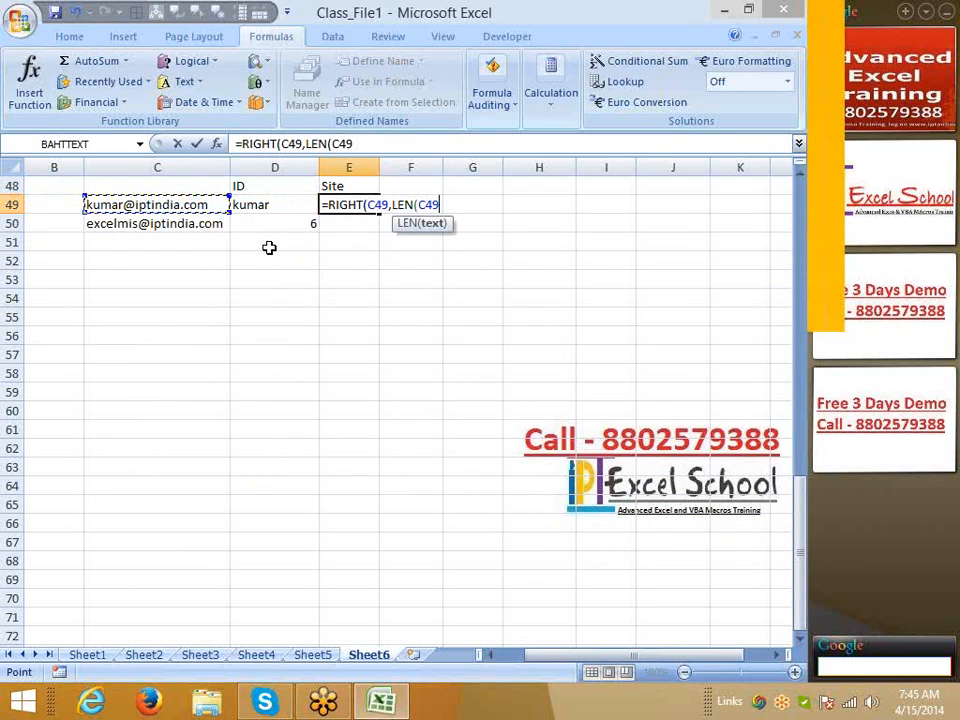
pyautogui.write(')-')
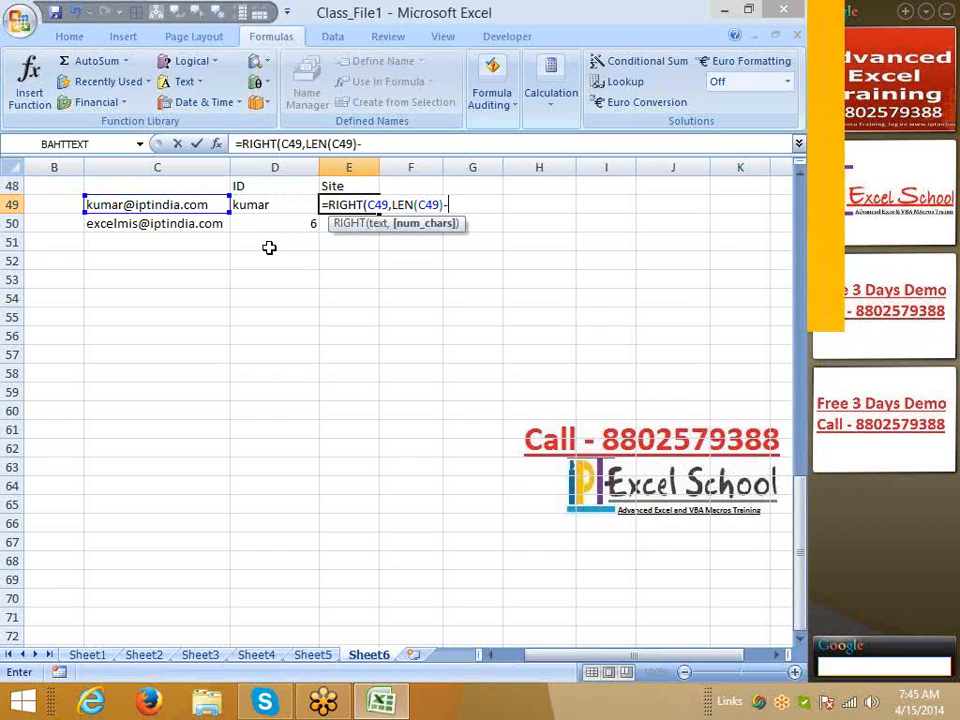
pyautogui.press('Down')
pyautogui.press('Left')
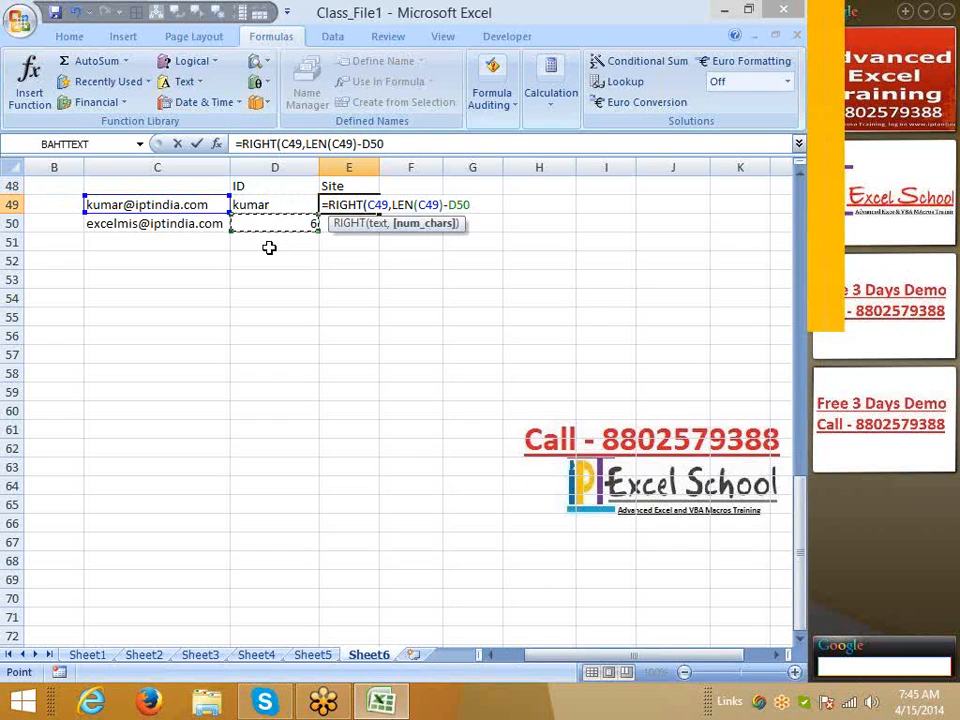
pyautogui.press('Return')
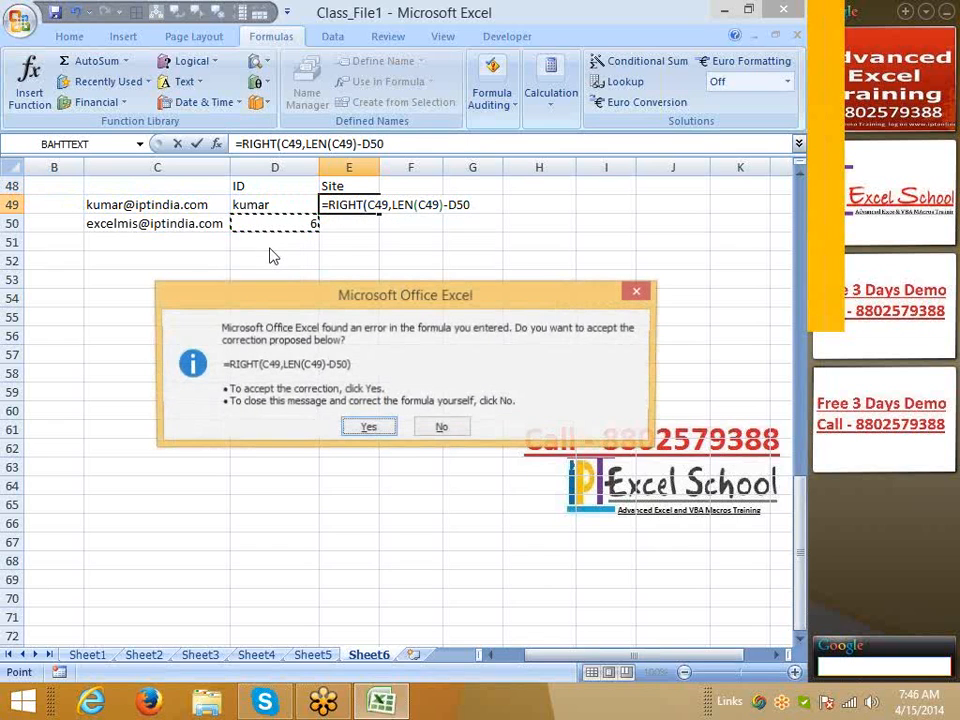
pyautogui.press('Return')
pyautogui.press('Up')
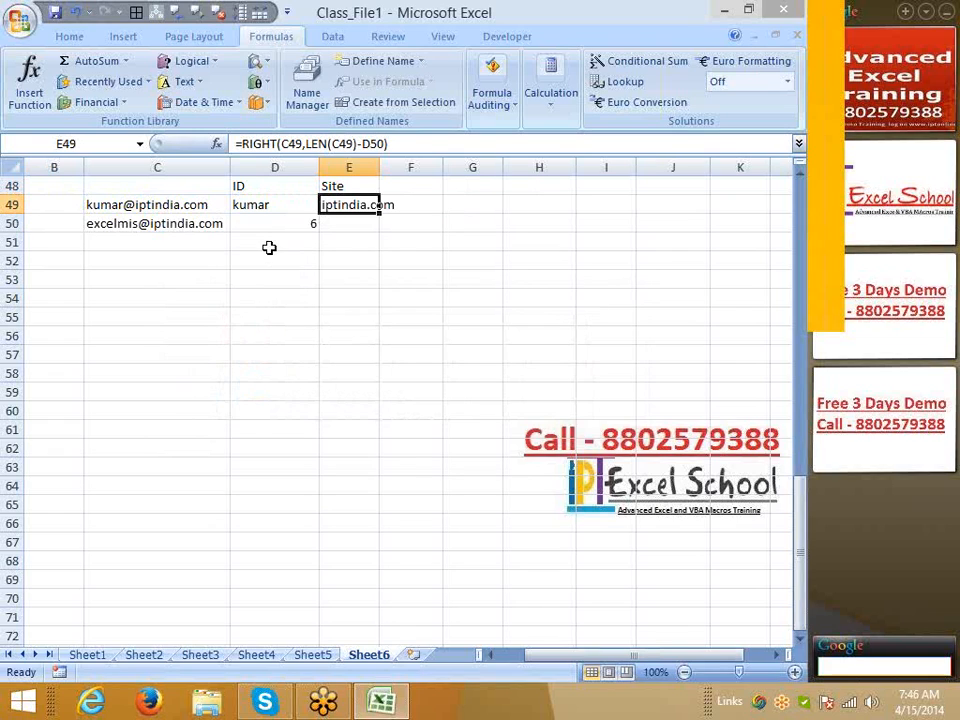
pyautogui.press('Down')
pyautogui.press('Down')
# Copy the FIND("@",C49,1) expression from D50's formula without changing D50
pyautogui.press('Left')
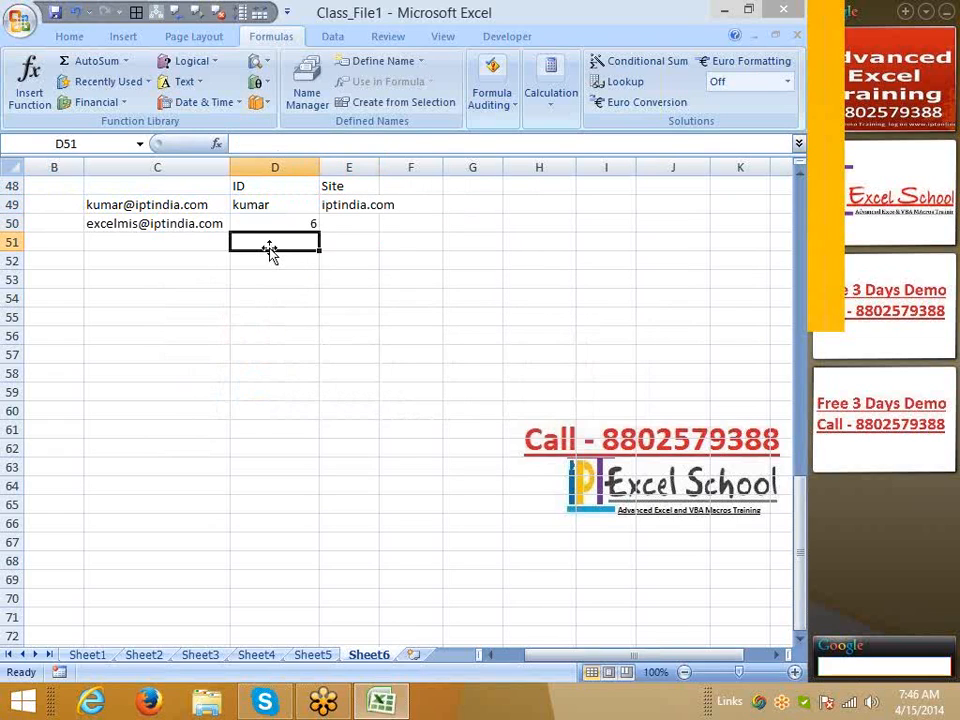
pyautogui.press('Up')
pyautogui.press('Up')
pyautogui.hotkey('shift', 'Right')
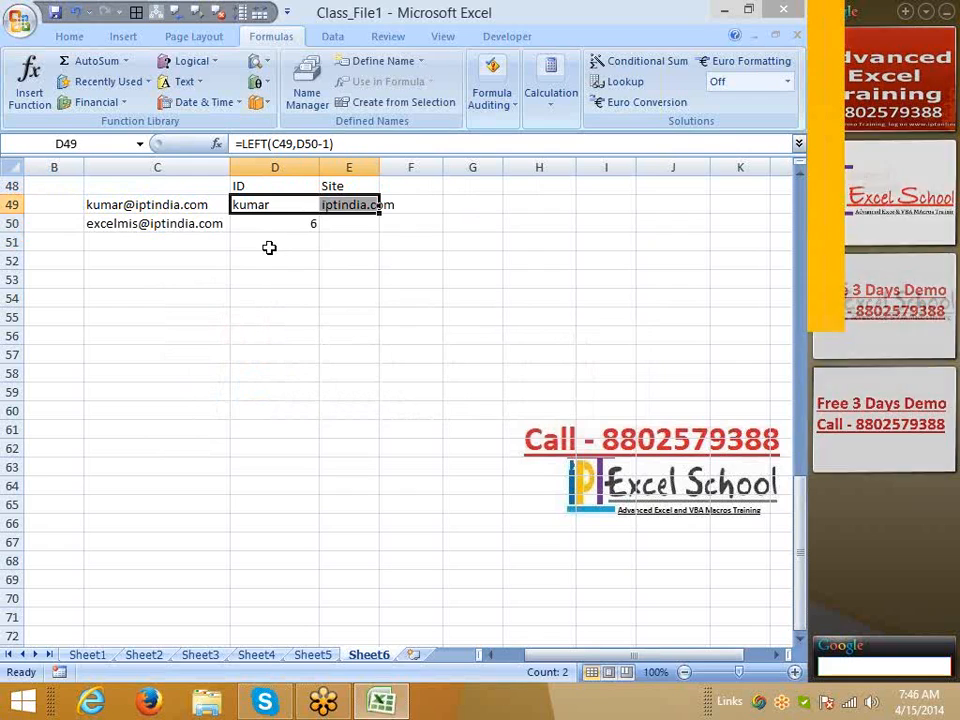
pyautogui.press('Down')
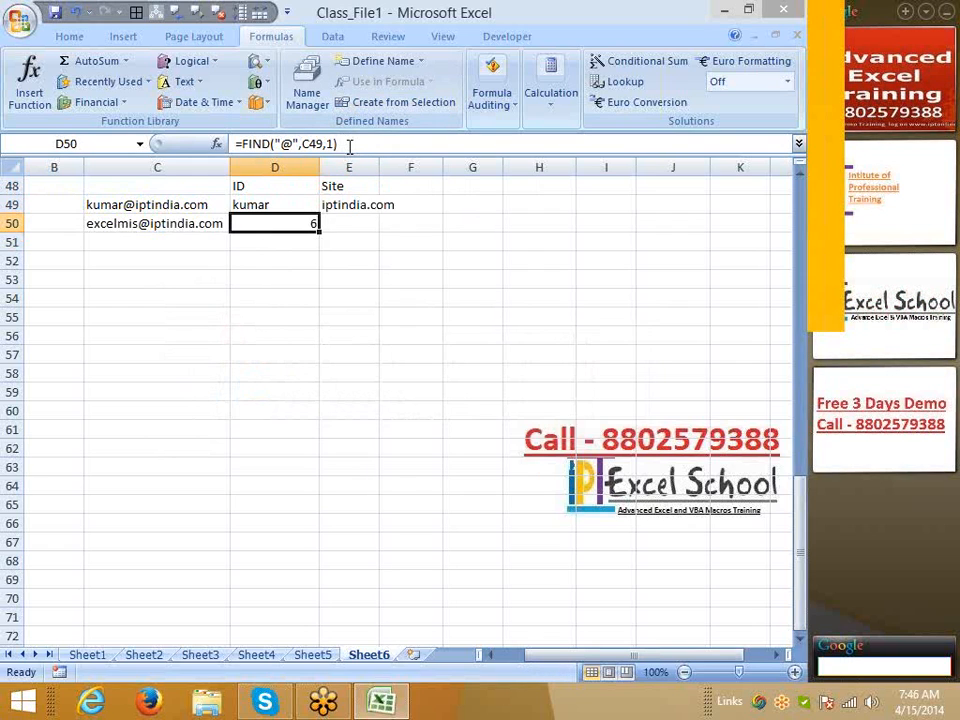
pyautogui.moveTo(340, 144); pyautogui.dragTo(242, 146)
pyautogui.hotkey('ctrl', 'c')
pyautogui.press('Escape')
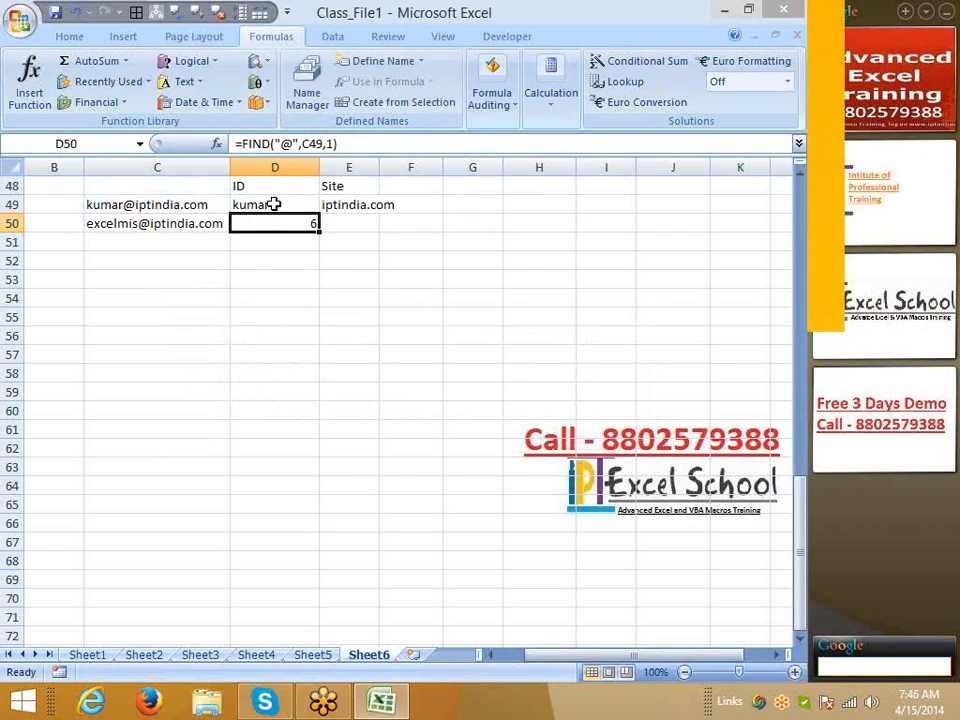
# Replace the D50 reference in the D49 ID and E49 Site formulas with the FIND expression
pyautogui.click(278, 204)
pyautogui.click(310, 143)
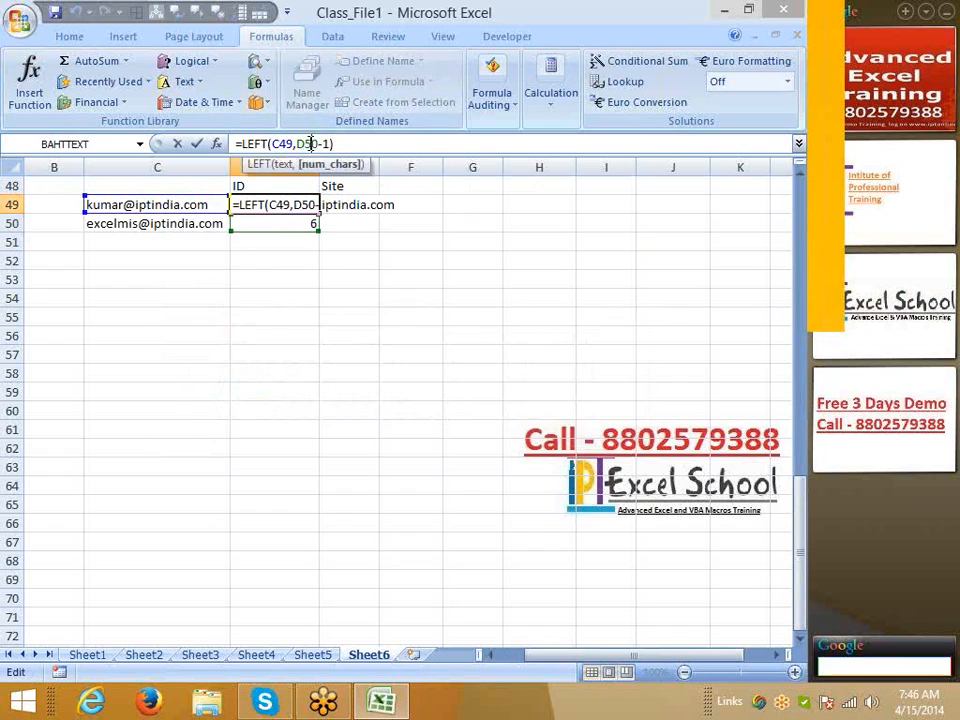
pyautogui.moveTo(296, 144); pyautogui.dragTo(318, 144)
pyautogui.hotkey('ctrl', 'v')
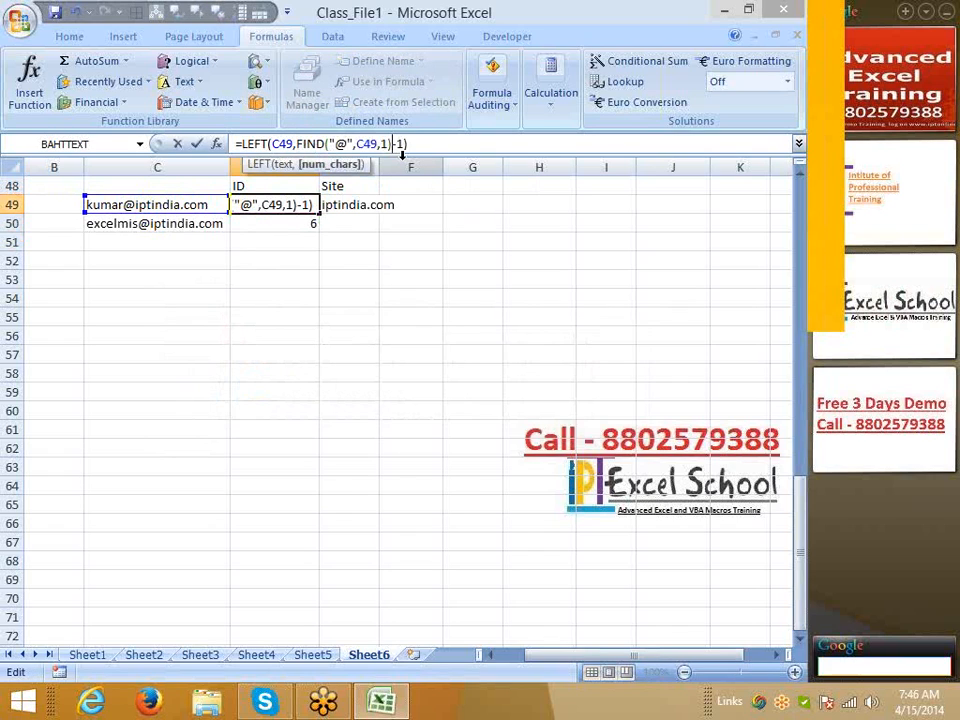
pyautogui.press('Return')
pyautogui.click(333, 208)
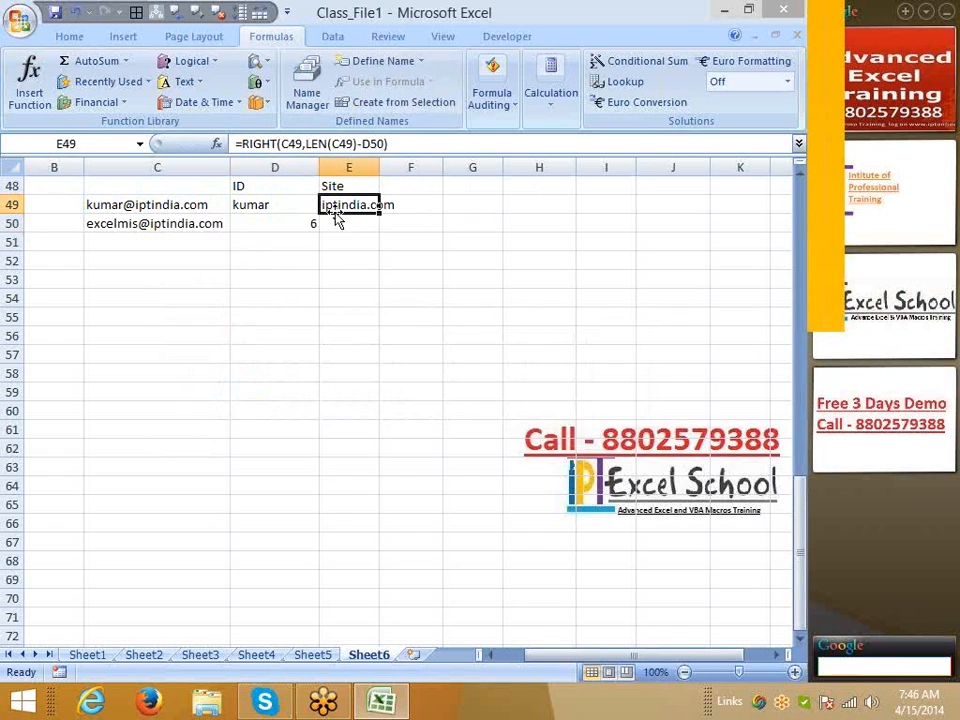
pyautogui.click(367, 144)
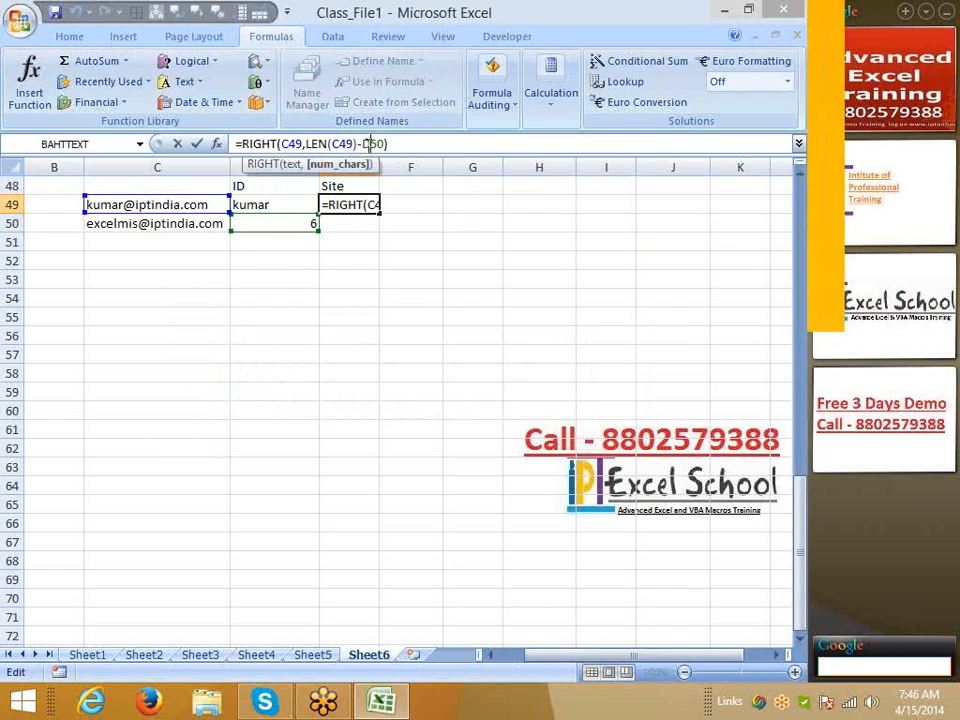
pyautogui.moveTo(362, 144); pyautogui.dragTo(381, 144)
pyautogui.press('Return')
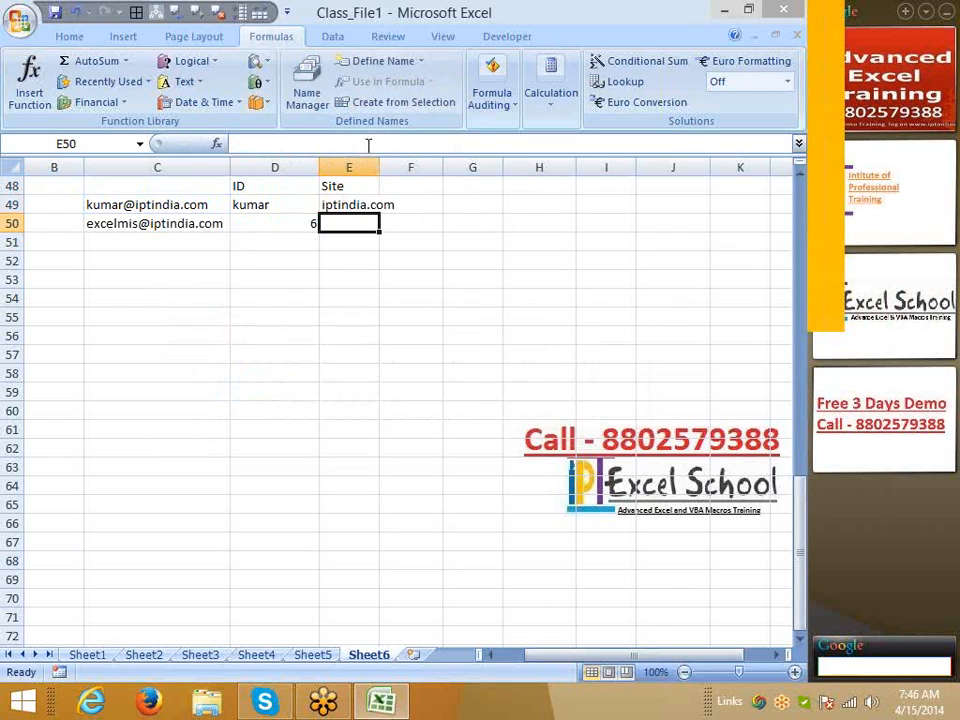
# Clear helper cell D50 and fill the ID and Site formulas down into row 50
pyautogui.click(308, 205)
pyautogui.click(303, 218)
pyautogui.press('Delete')
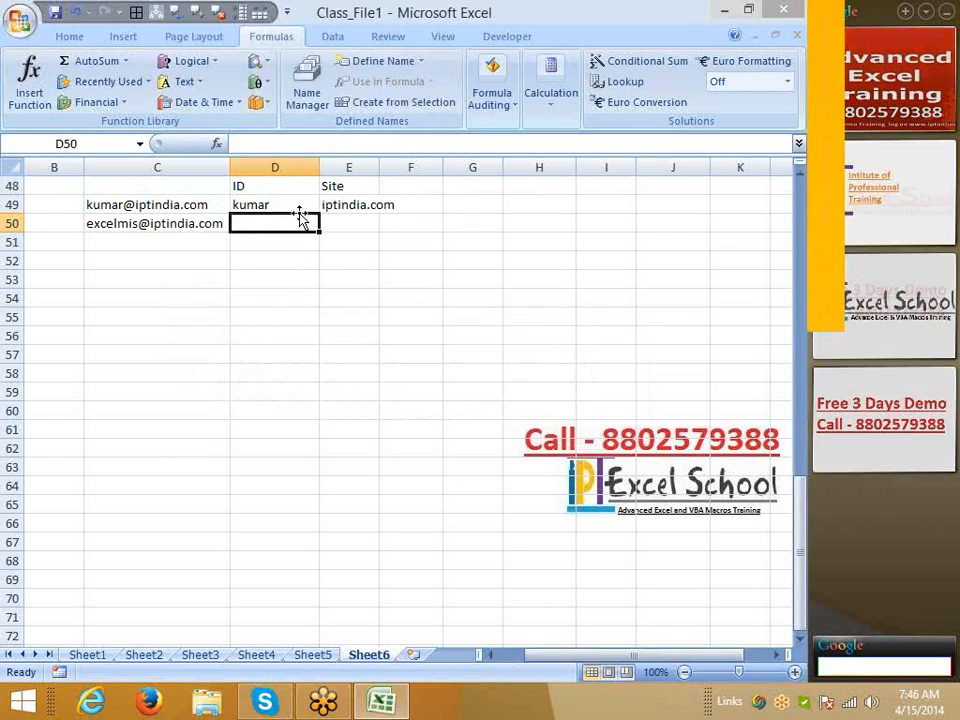
pyautogui.moveTo(310, 205); pyautogui.dragTo(331, 214)
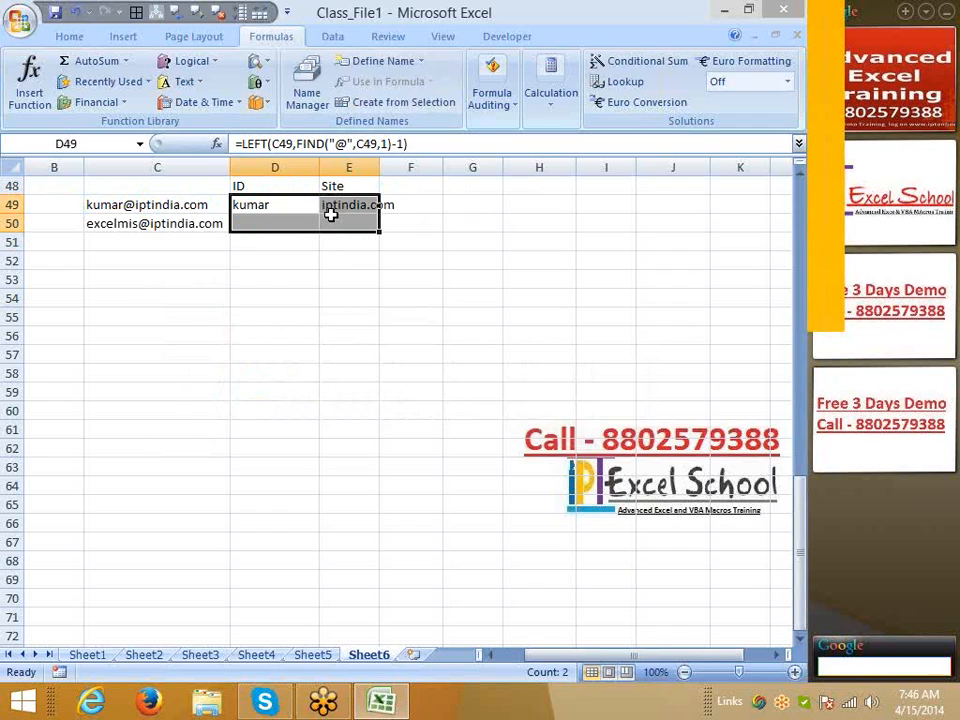
pyautogui.hotkey('ctrl', 'd')
pyautogui.click(342, 298)
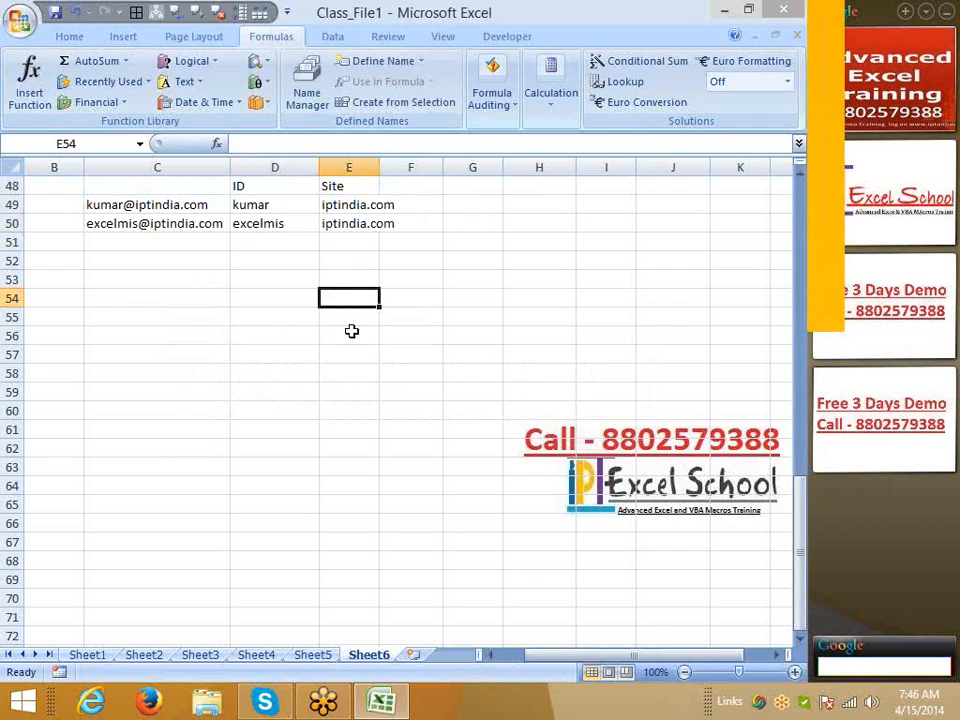
pyautogui.click(186, 82)
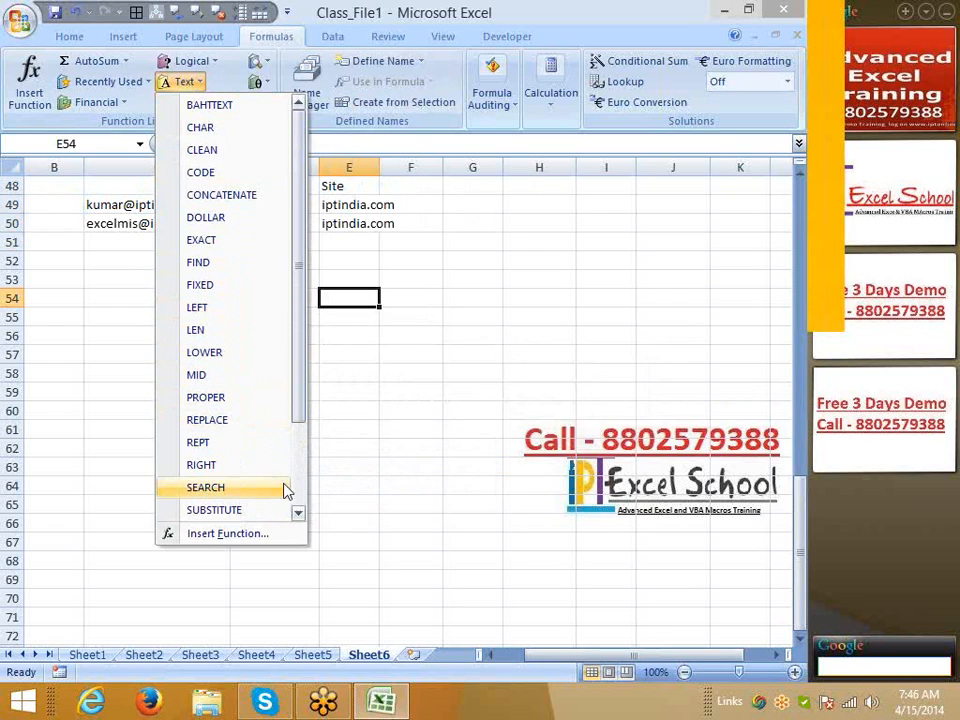
pyautogui.moveTo(296, 518)
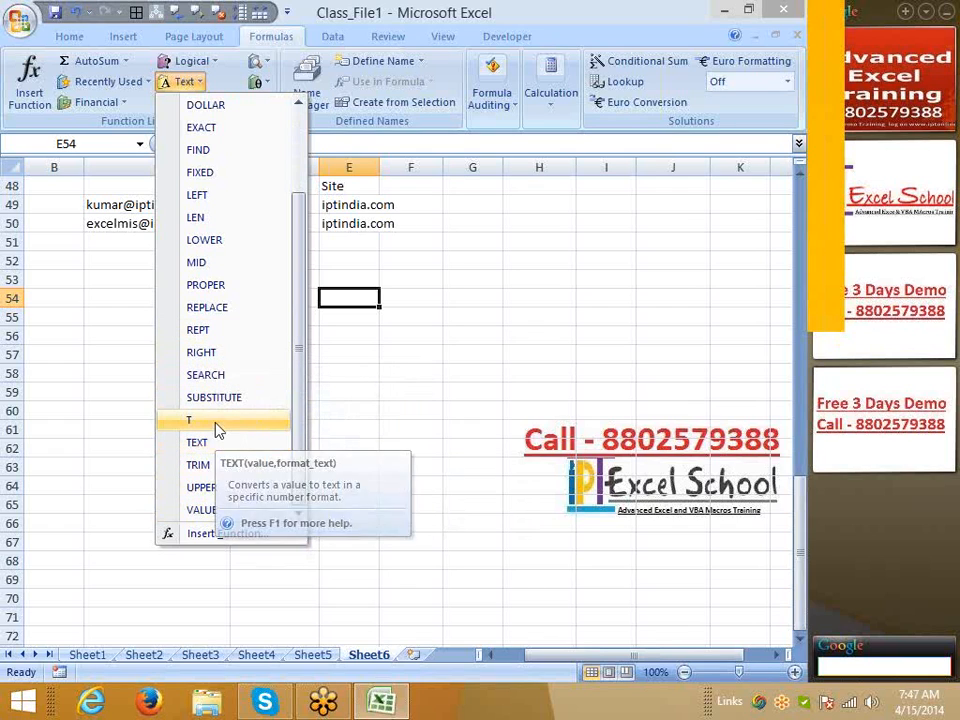
# Enter sample values 45, das, 55ds, 52, 5, s, sdf, sdf sdf and sdf into C54:C63
pyautogui.click(102, 375)
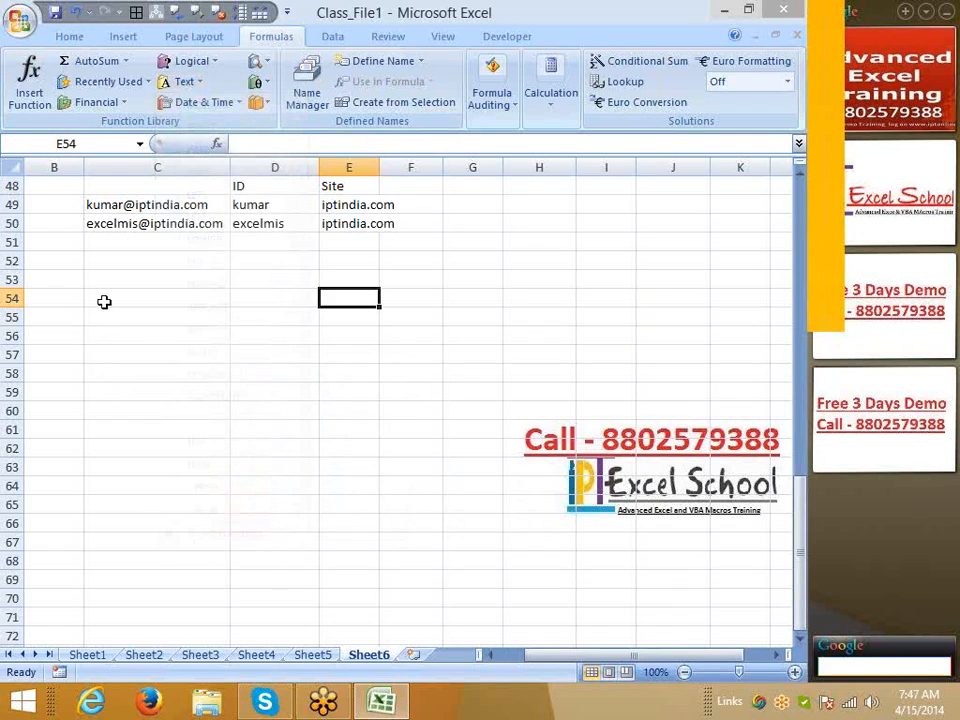
pyautogui.click(104, 301)
pyautogui.write('45')
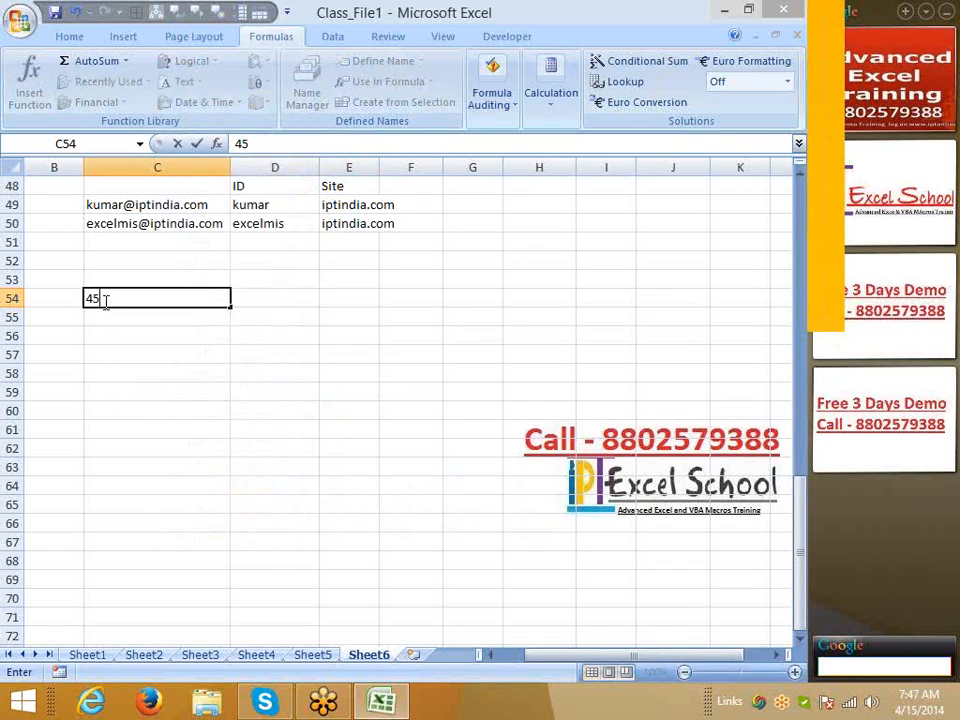
pyautogui.press('Return')
pyautogui.write('das')
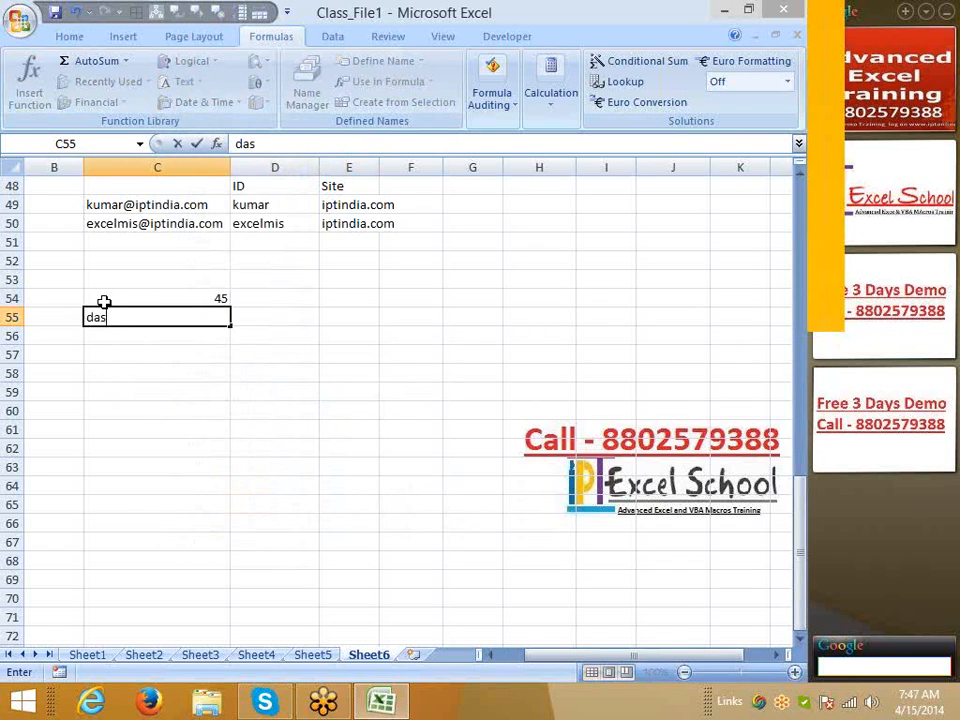
pyautogui.press('Return')
pyautogui.write('55ds')
pyautogui.press('Return')
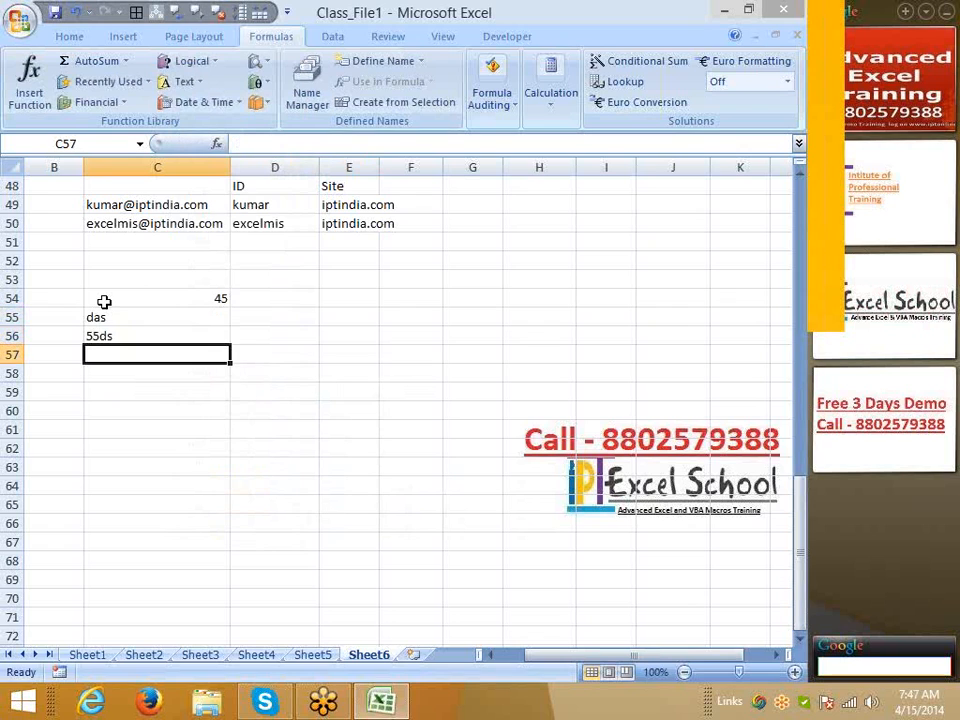
pyautogui.write('52')
pyautogui.press('Return')
pyautogui.write('5')
pyautogui.press('Return')
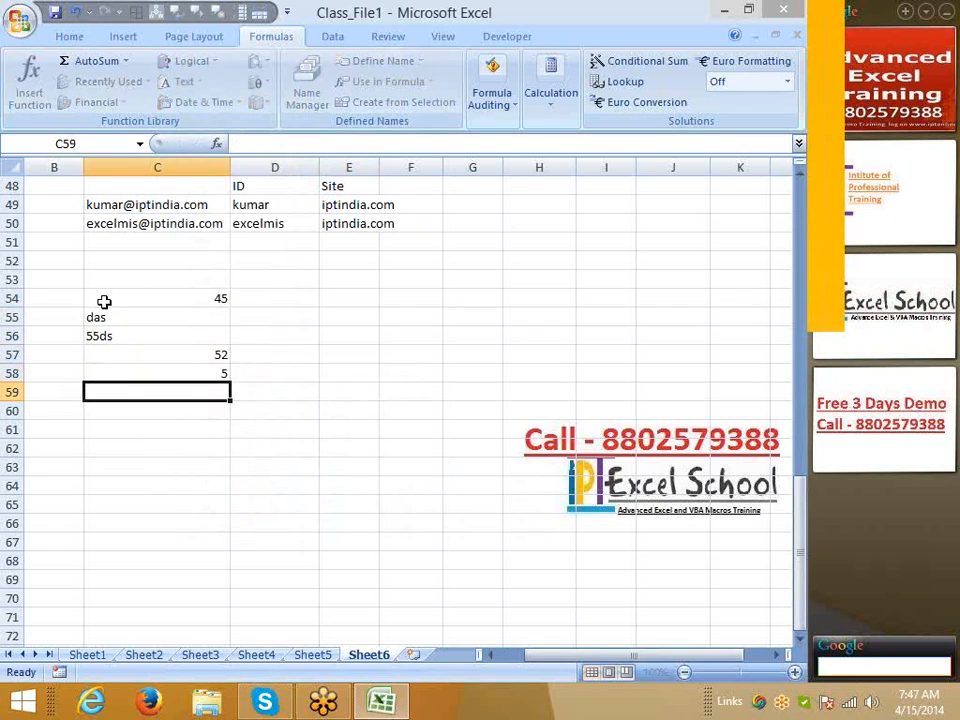
pyautogui.write('s')
pyautogui.press('Return')
pyautogui.write('sdf')
pyautogui.press('Return')
pyautogui.write('sdf sdf')
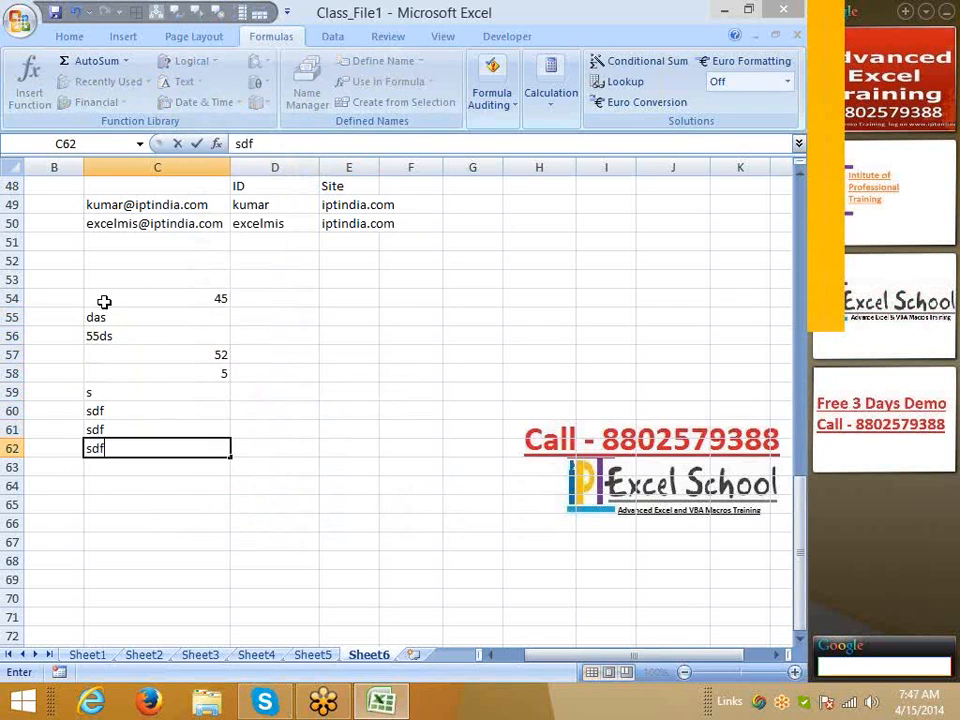
pyautogui.press('Return')
pyautogui.write('sdf')
pyautogui.press('Up')
pyautogui.press('Up')
pyautogui.press('Up')
pyautogui.press('Up')
pyautogui.press('Up')
pyautogui.press('Up')
pyautogui.press('Up')
pyautogui.press('Up')
pyautogui.press('Up')
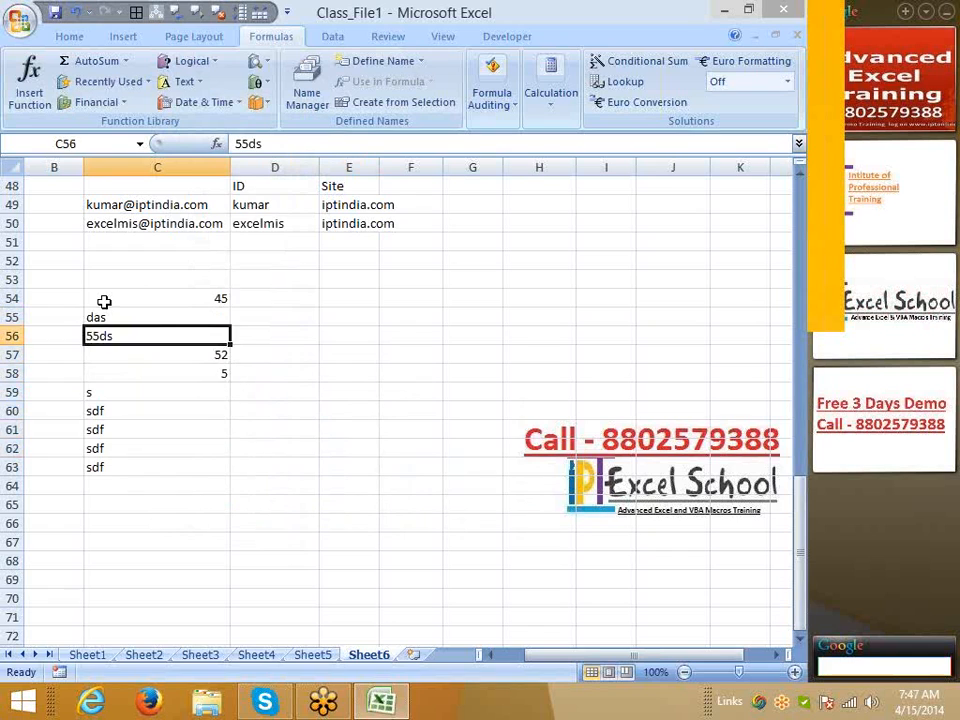
# Enter the formula =T(C54) in D54, redoing it after a #NAME? error
pyautogui.press('Right')
pyautogui.write('=t')
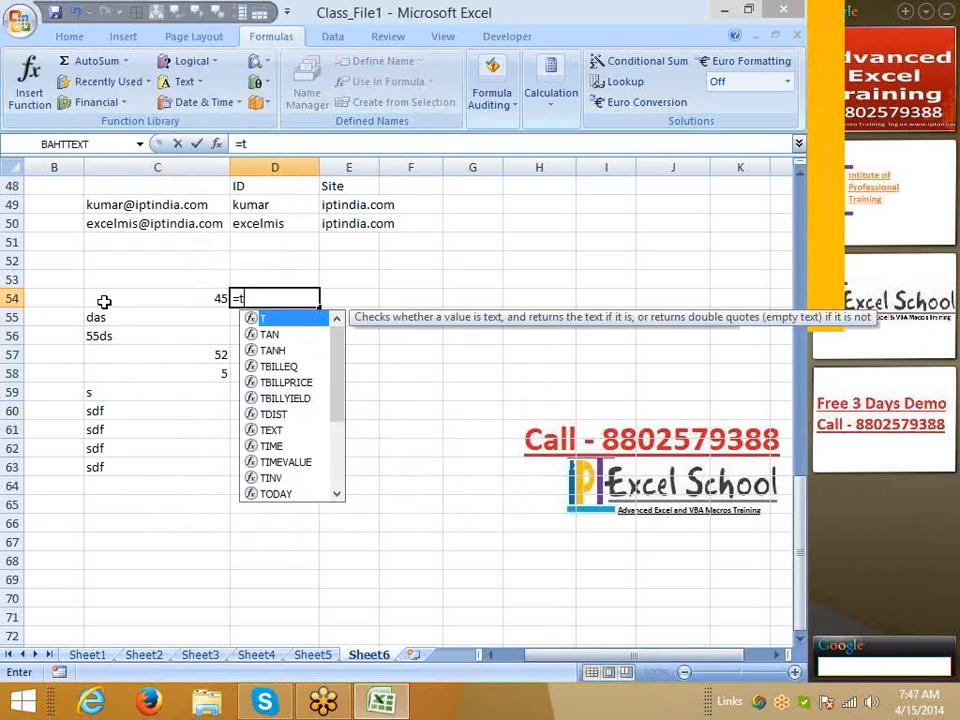
pyautogui.press('Left')
pyautogui.press('Right')
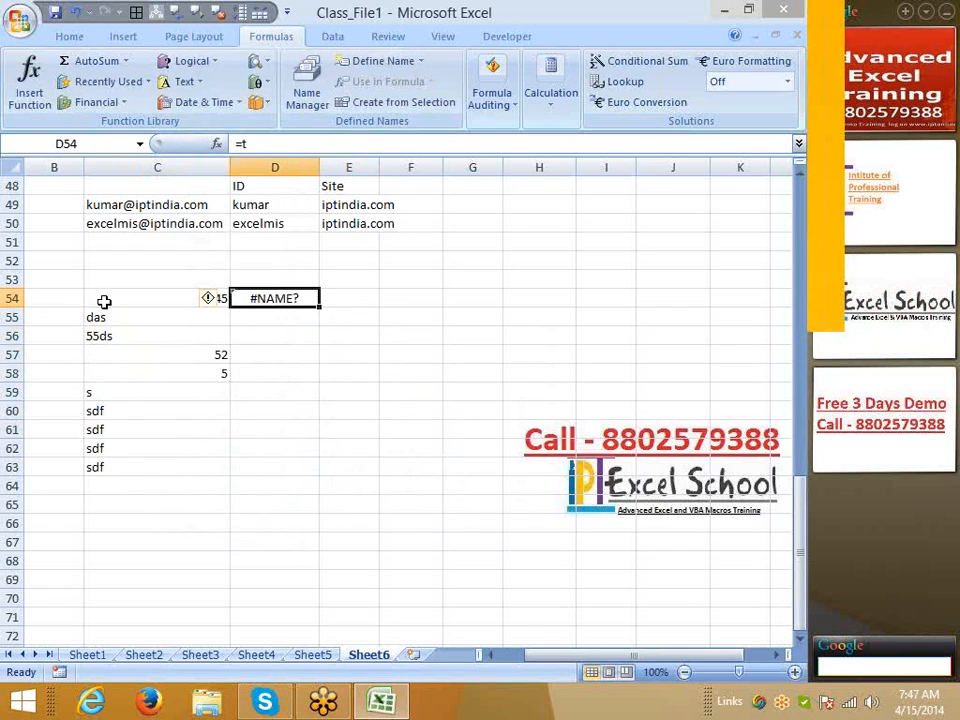
pyautogui.write('=t')
pyautogui.press('Tab')
pyautogui.press('Left')
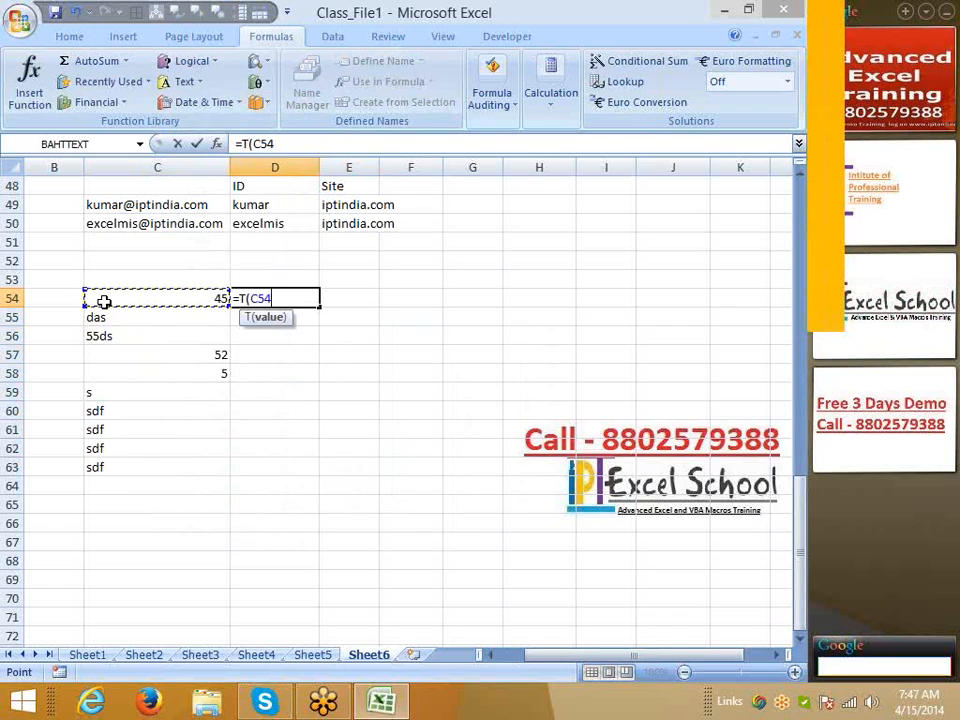
pyautogui.press('Return')
# Fill the T formula down D54:D63 and compare its results with column C
pyautogui.press('Left')
pyautogui.hotkey('ctrl', 'Down')
pyautogui.press('Right')
pyautogui.hotkey('ctrl', 'shift', 'Up')
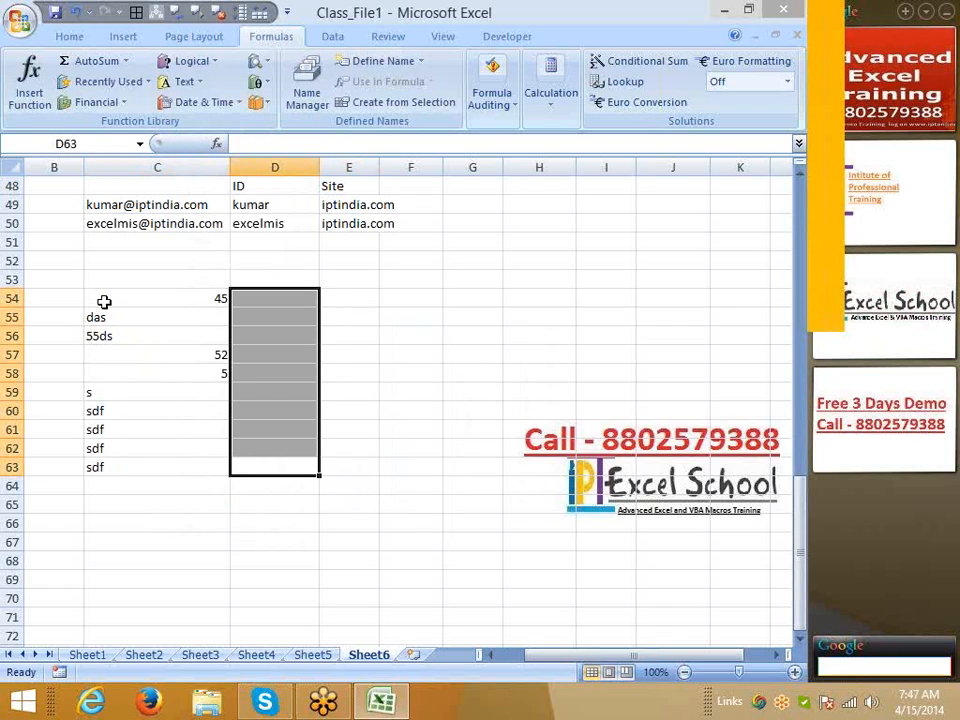
pyautogui.hotkey('ctrl', 'd')
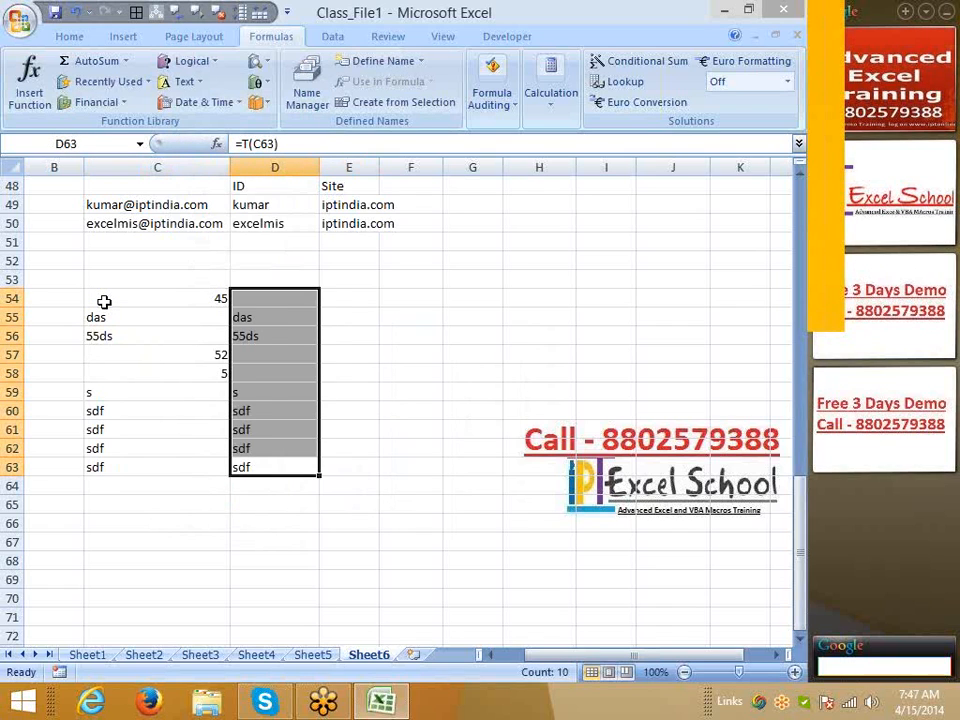
pyautogui.press('Up')
pyautogui.press('Up')
pyautogui.press('Up')
pyautogui.press('Up')
pyautogui.press('Up')
pyautogui.press('Up')
pyautogui.press('Up')
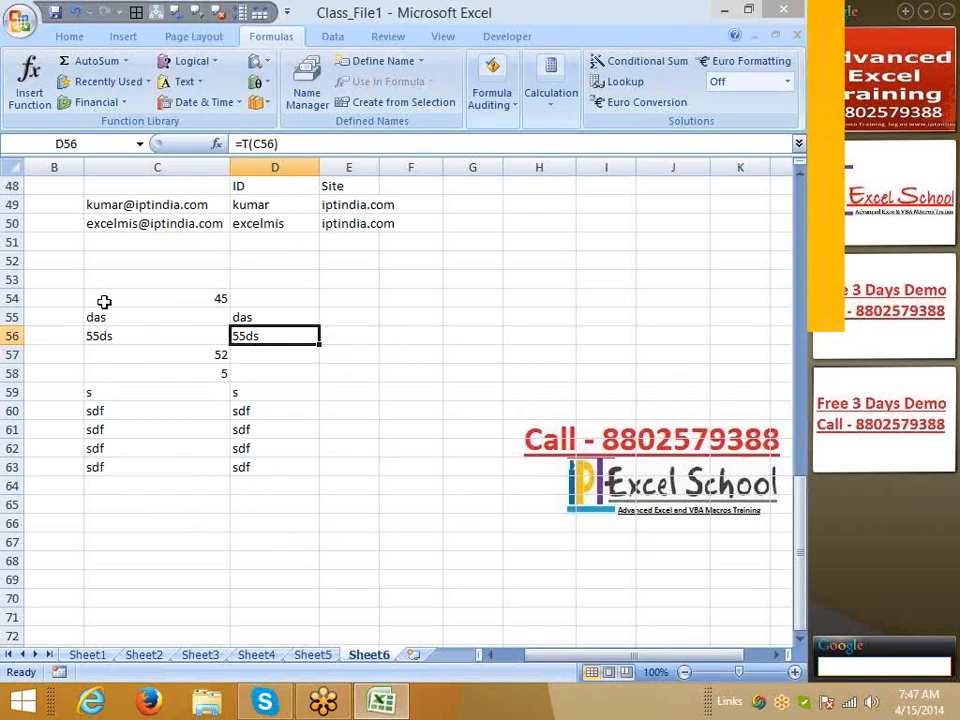
pyautogui.press('Left')
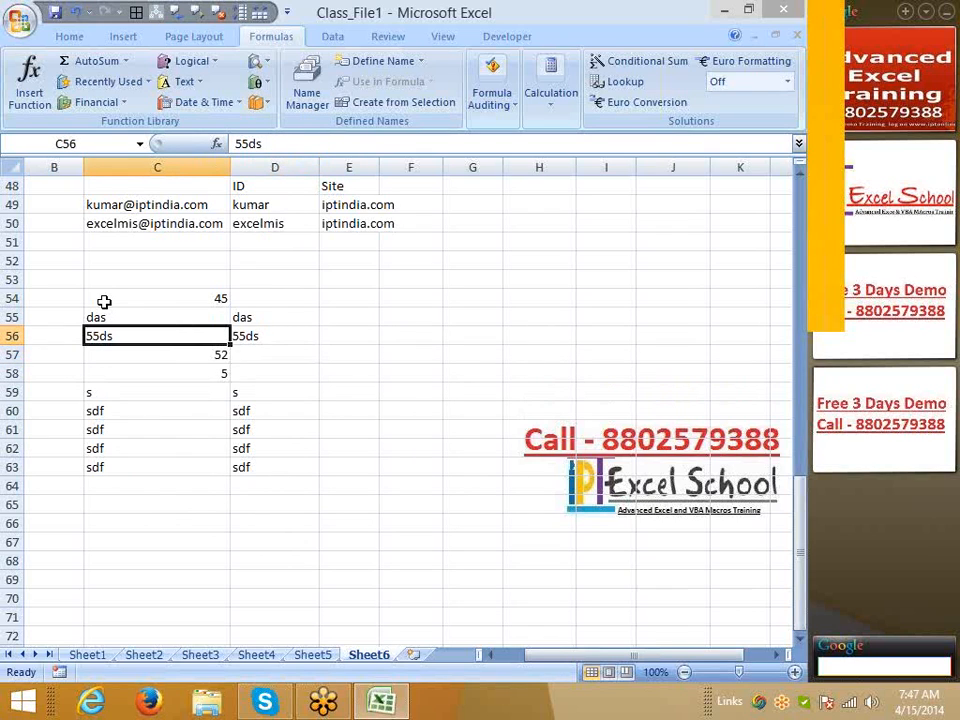
pyautogui.press('Right')
pyautogui.press('Right')
pyautogui.press('Up')
pyautogui.press('Up')
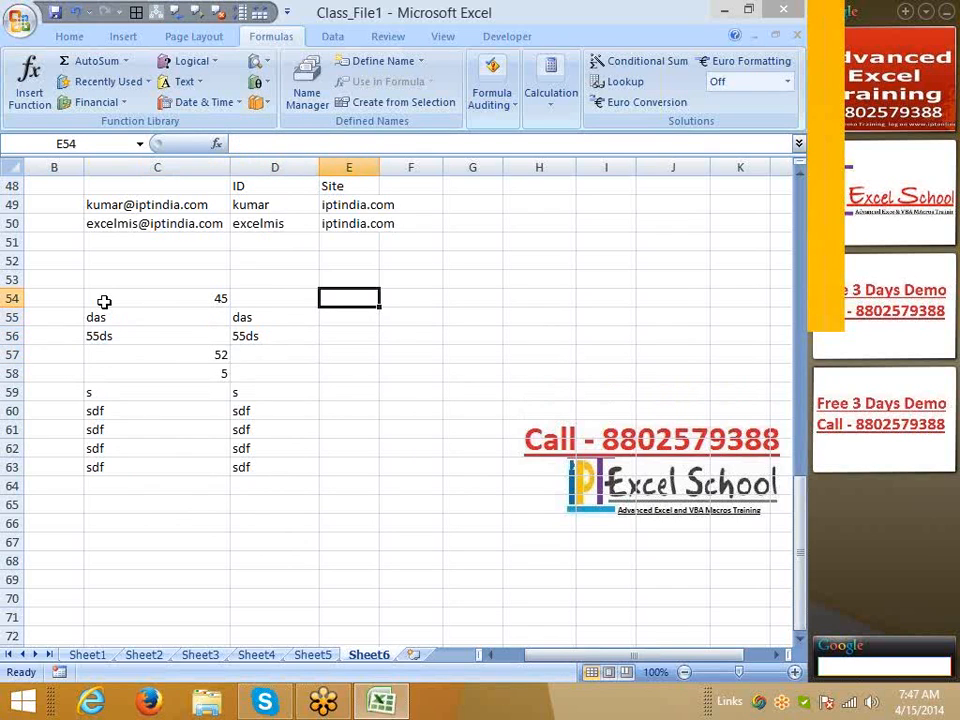
pyautogui.write('=n')
pyautogui.press('Tab')
pyautogui.press('Left')
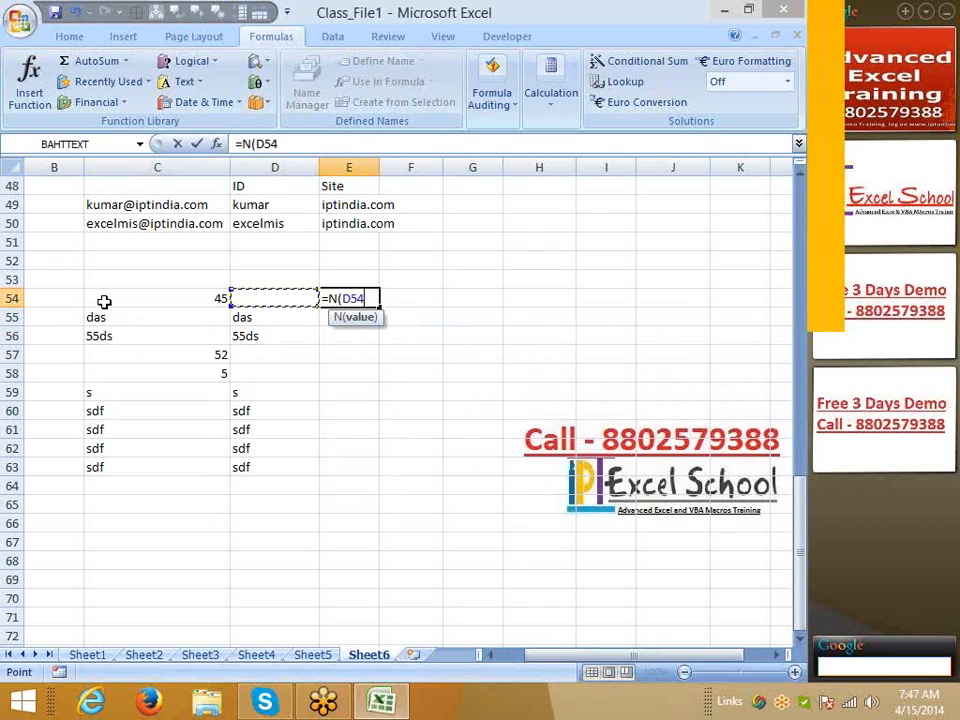
pyautogui.press('Left')
pyautogui.press('Return')
pyautogui.press('Left')
pyautogui.press('Left')
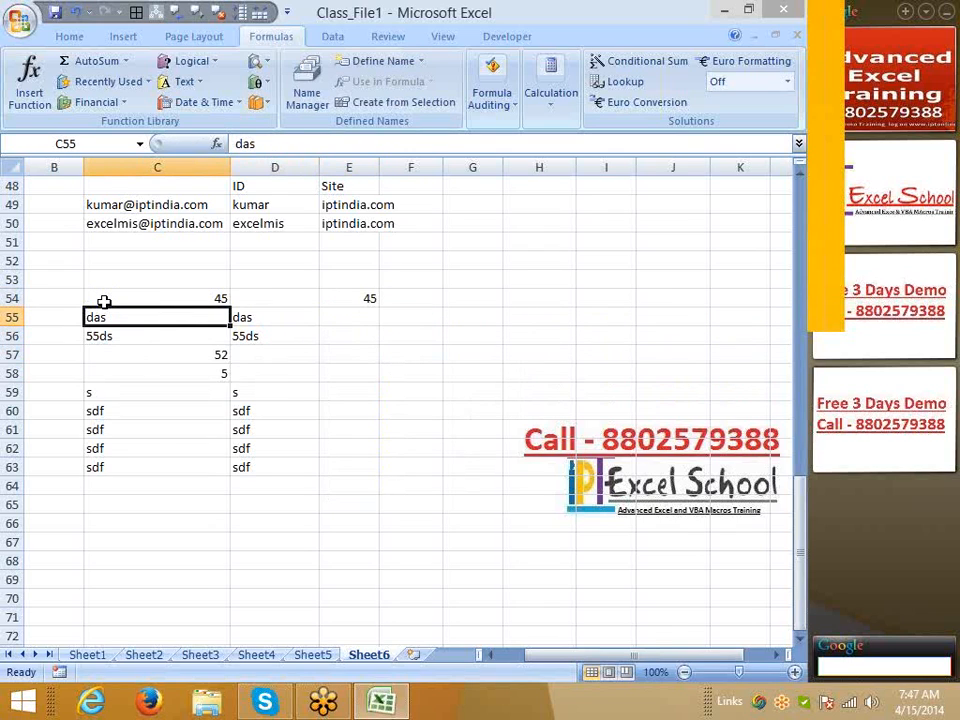
pyautogui.hotkey('ctrl', 'Down')
pyautogui.press('Right')
pyautogui.press('Right')
pyautogui.hotkey('ctrl', 'shift', 'Up')
pyautogui.hotkey('ctrl', 'd')
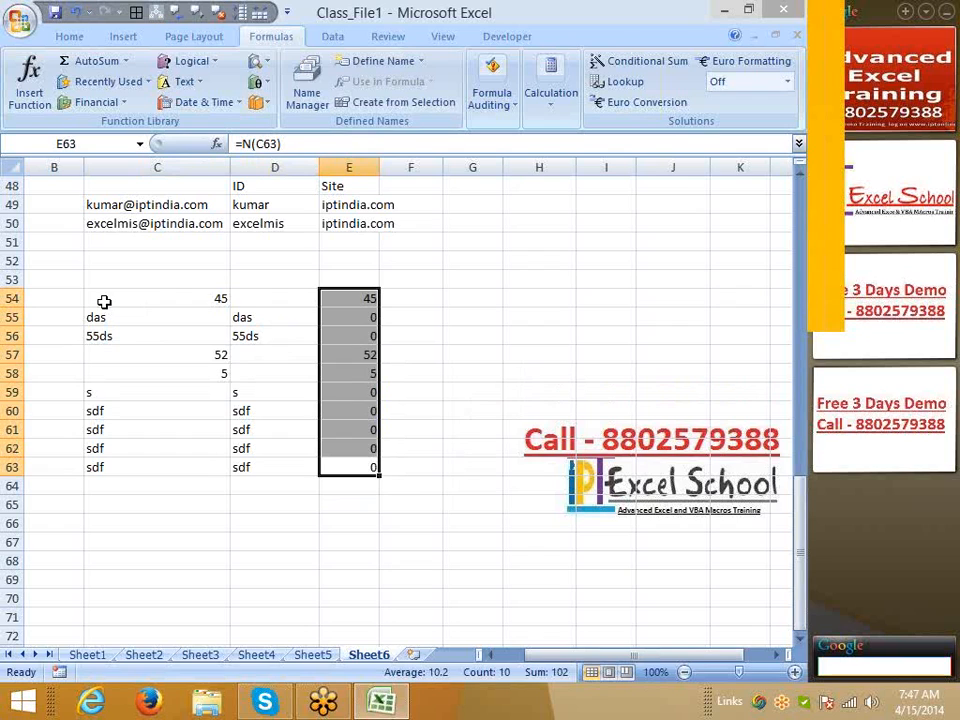
pyautogui.press('Down')
pyautogui.press('Up')
pyautogui.press('Up')
pyautogui.press('Up')
pyautogui.press('Up')
pyautogui.press('Up')
pyautogui.press('Up')
pyautogui.press('Up')
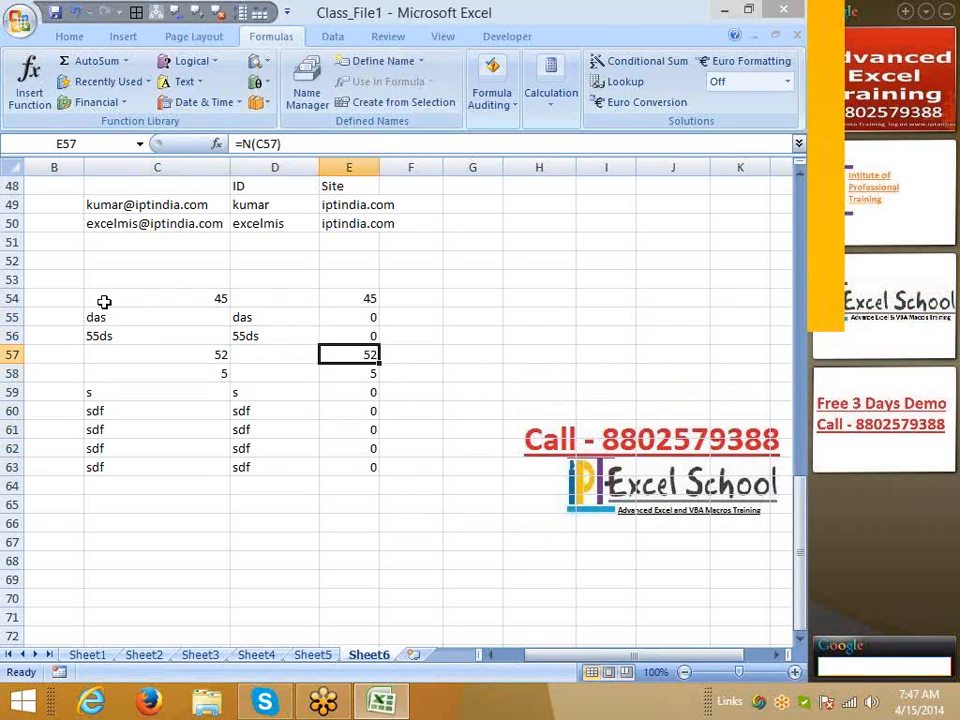
pyautogui.press('Up')
pyautogui.press('Up')
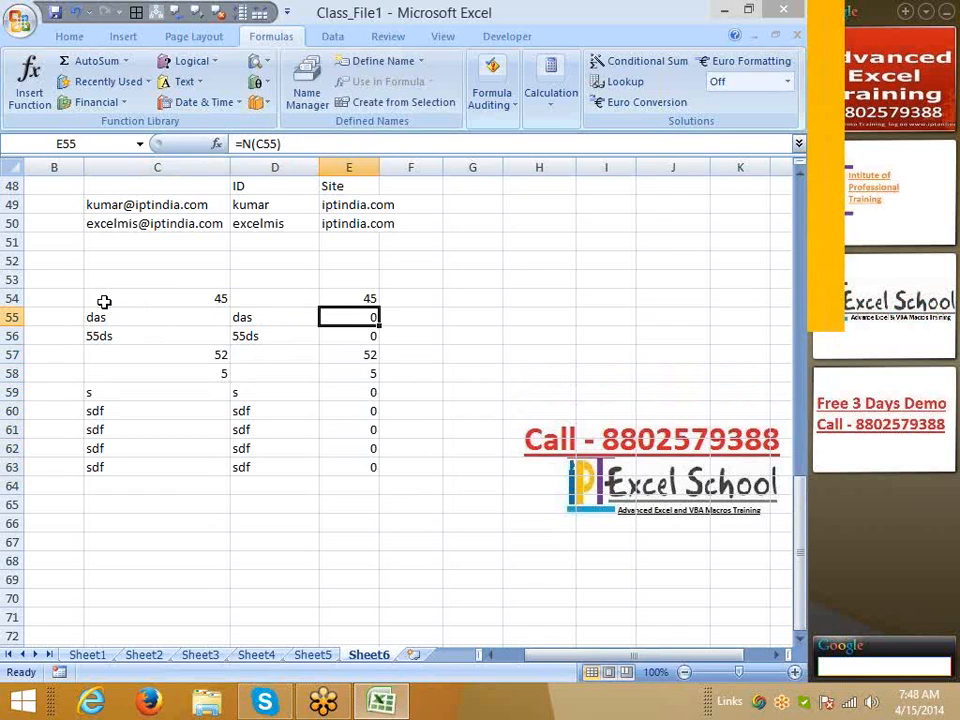
pyautogui.press('Down')
pyautogui.press('Left')
pyautogui.press('Left')
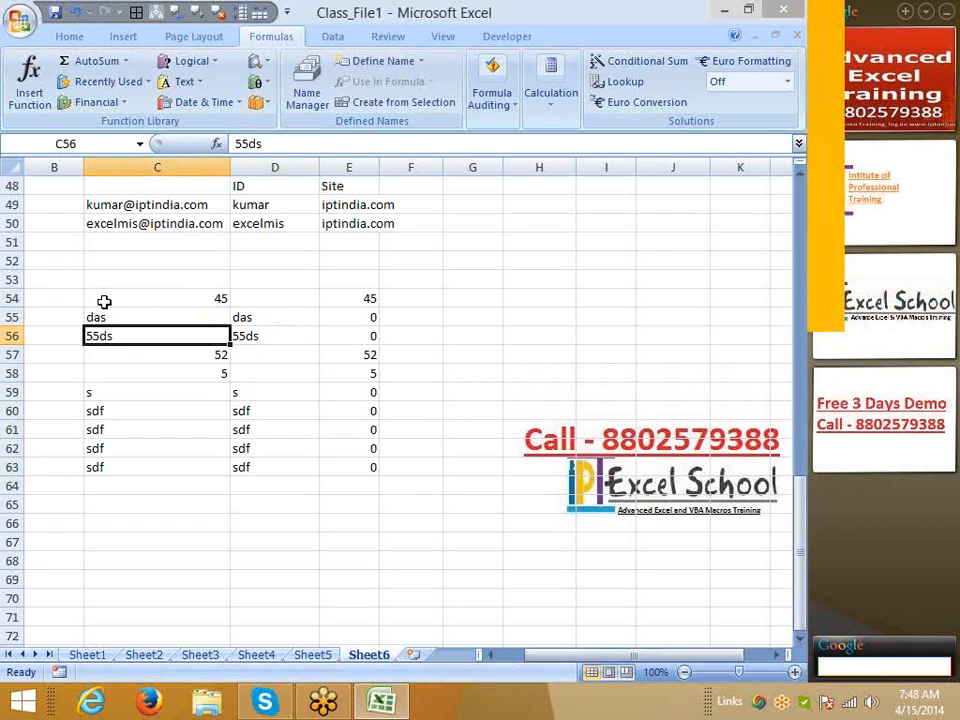
pyautogui.press('Right')
pyautogui.press('Left')
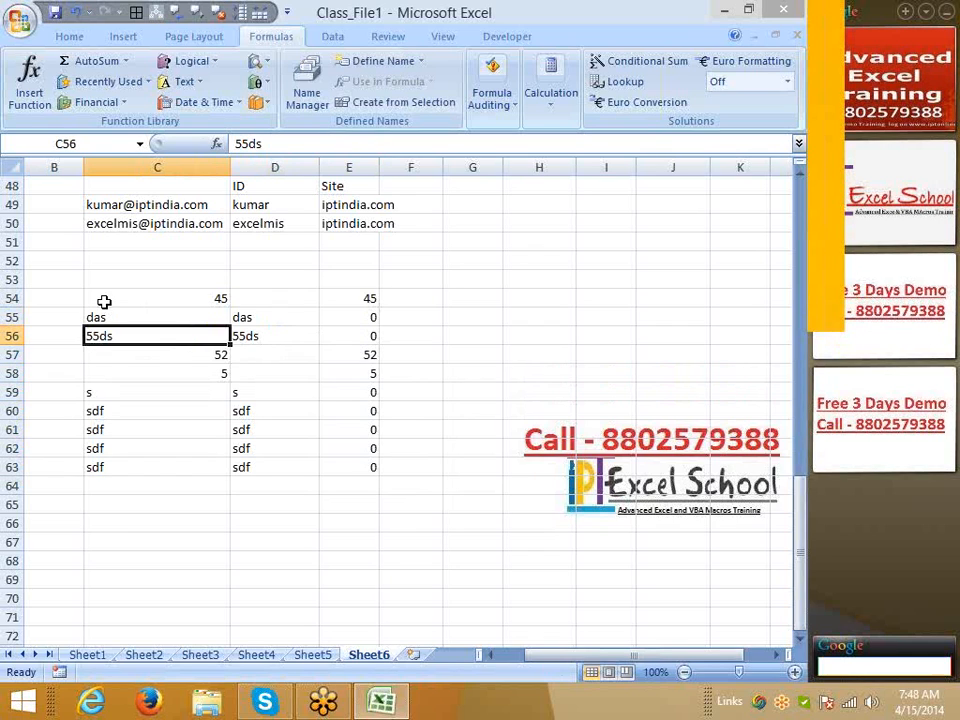
pyautogui.press('Down')
pyautogui.press('Down')
pyautogui.press('Down')
pyautogui.press('Down')
pyautogui.press('Down')
pyautogui.press('Down')
pyautogui.press('Down')
pyautogui.press('Down')
pyautogui.press('Down')
pyautogui.press('Down')
pyautogui.press('Down')
pyautogui.press('Down')
pyautogui.press('Down')
pyautogui.press('Down')
pyautogui.press('Down')
pyautogui.press('Down')
pyautogui.press('Down')
pyautogui.press('Down')
pyautogui.press('Down')
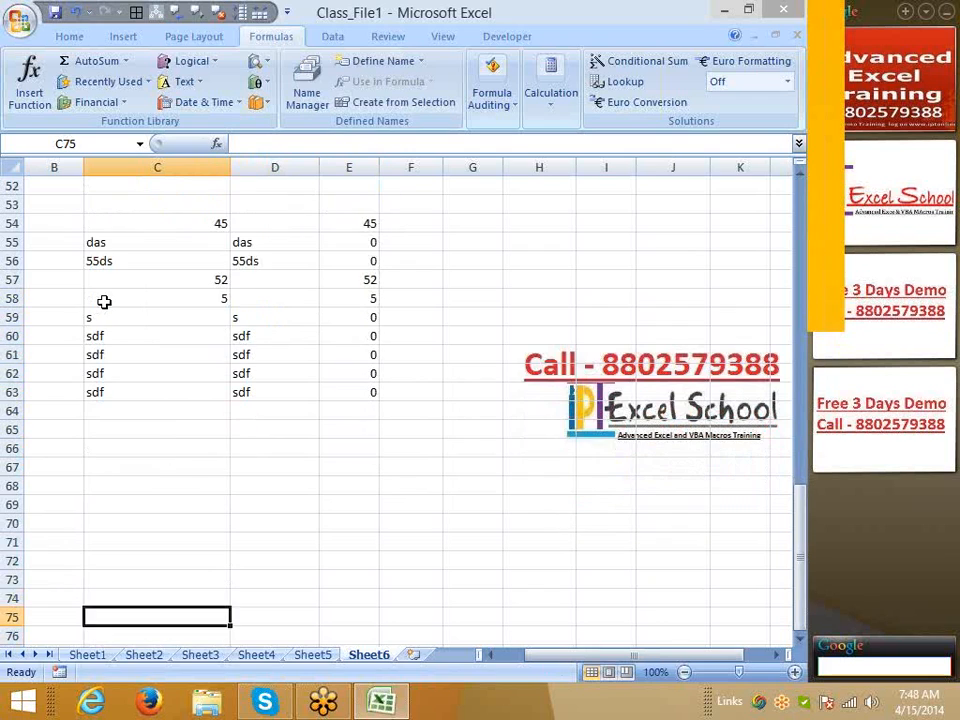
# Enter '52155, '33464 and '86546 as text numbers in C71:C73
pyautogui.press('Up')
pyautogui.press('Up')
pyautogui.press('Up')
pyautogui.press('Up')
pyautogui.write("'52155")
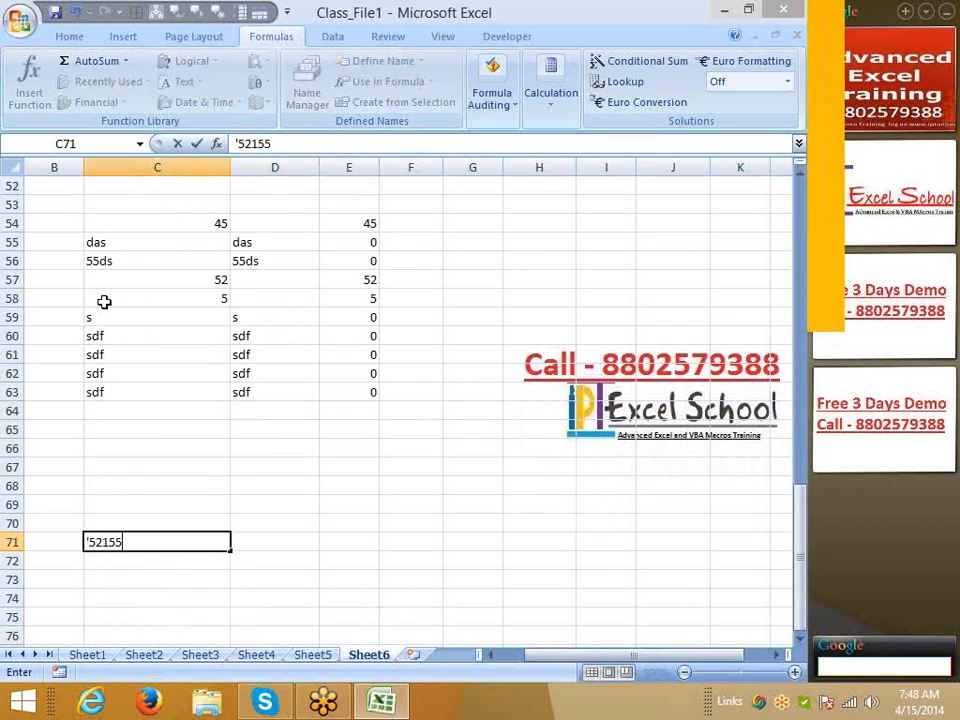
pyautogui.press('Return')
pyautogui.write(';')
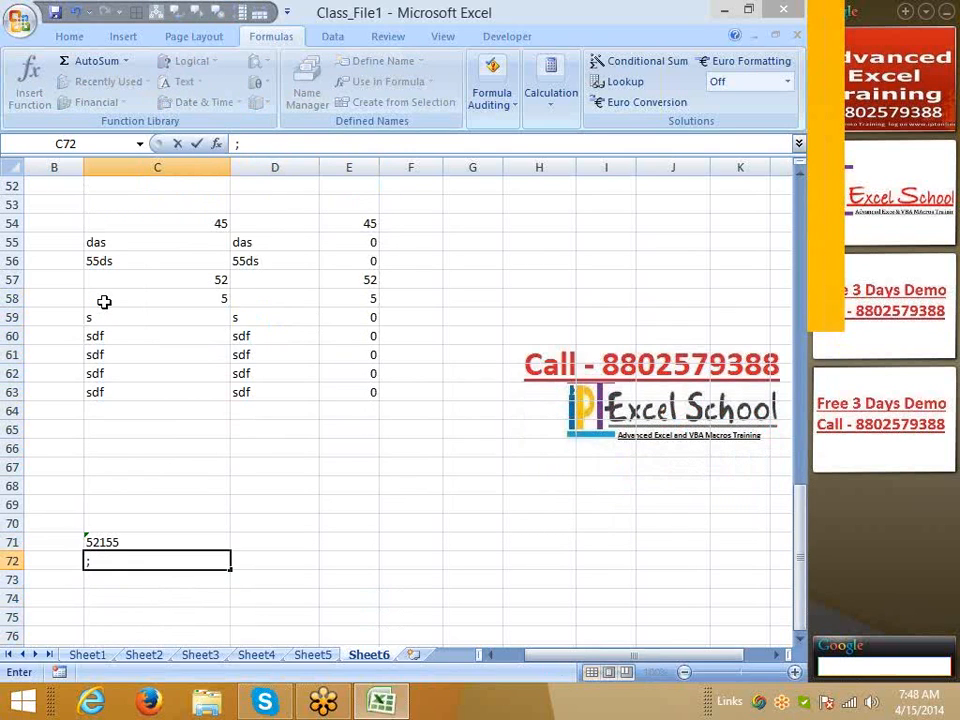
pyautogui.press('BackSpace')
pyautogui.write("'33464")
pyautogui.press('Return')
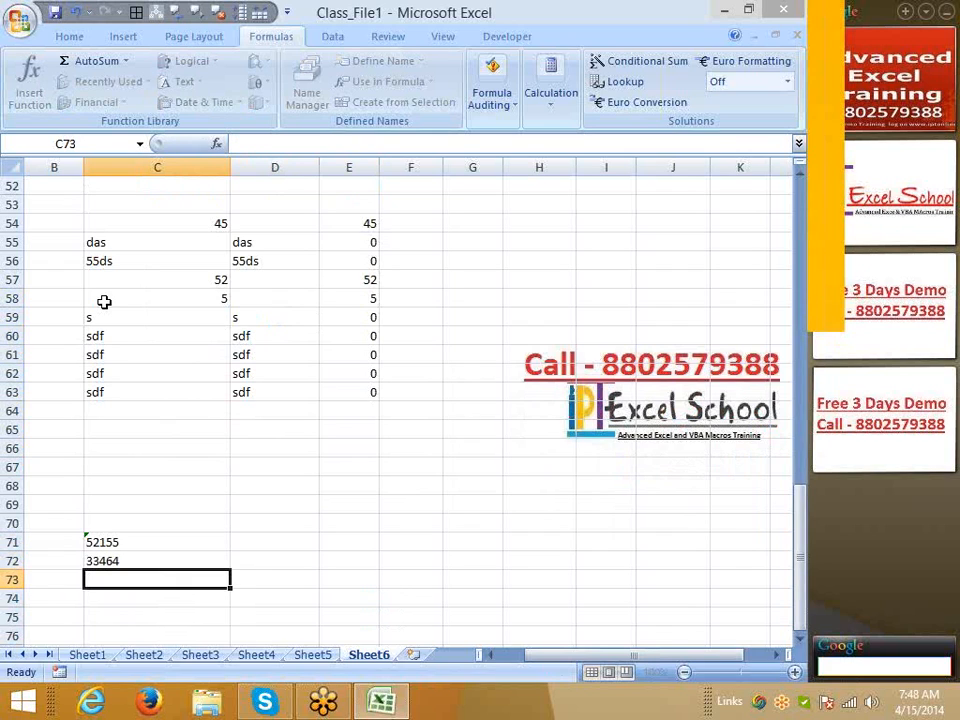
pyautogui.write("'86546")
pyautogui.press('Return')
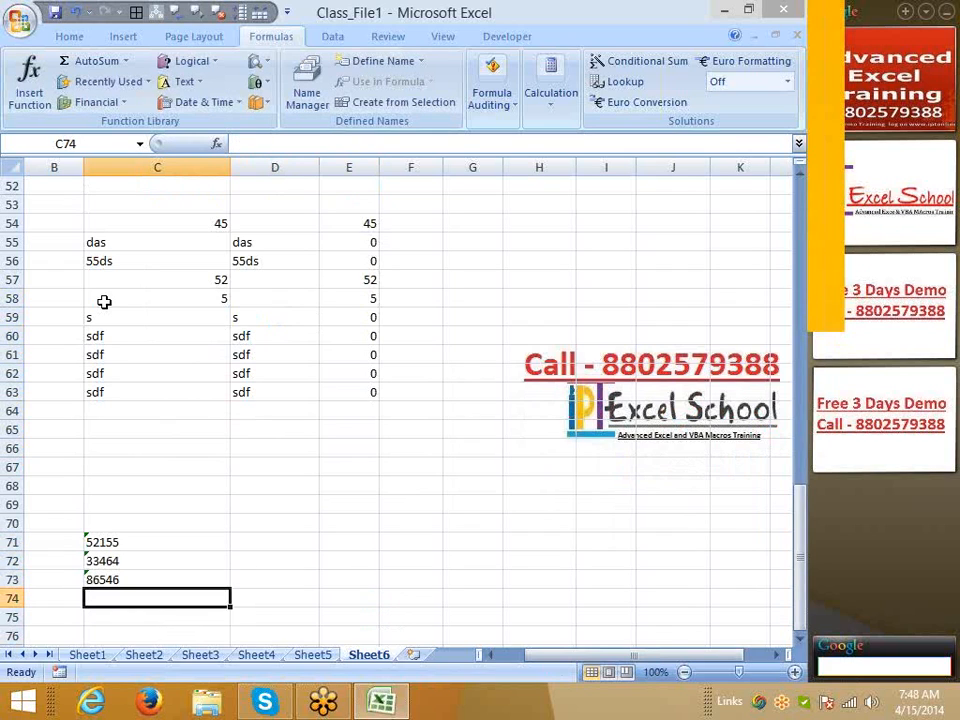
# Select C71:C73 and choose Ignore Error for the number-stored-as-text warning
pyautogui.press('Up')
pyautogui.press('Up')
pyautogui.press('Up')
pyautogui.hotkey('shift', 'Down')
pyautogui.hotkey('shift', 'Down')
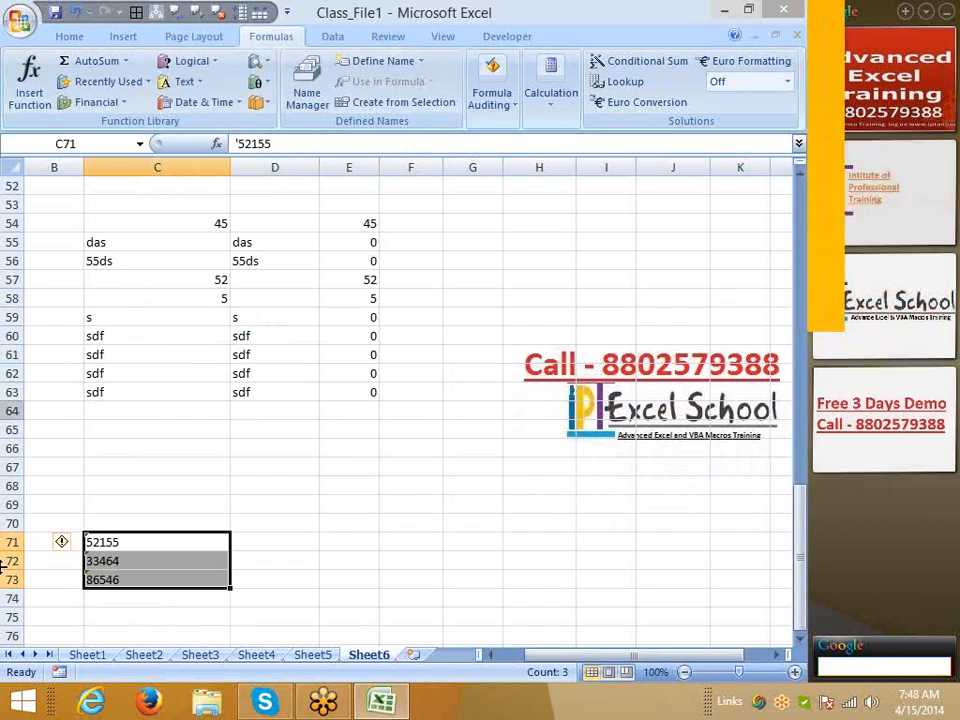
pyautogui.click(62, 542)
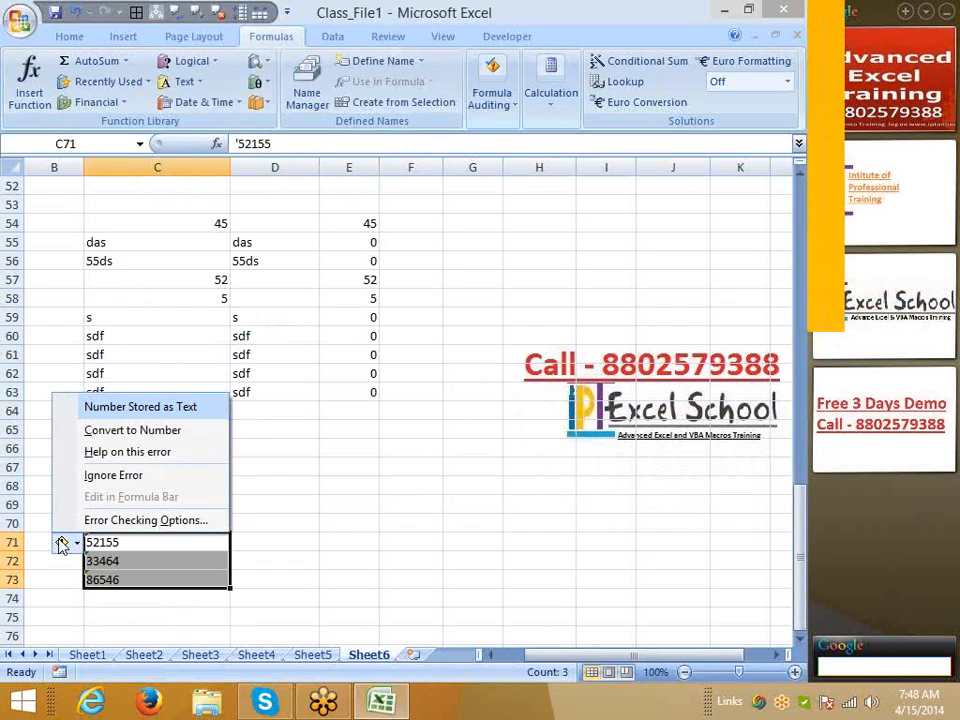
pyautogui.click(97, 477)
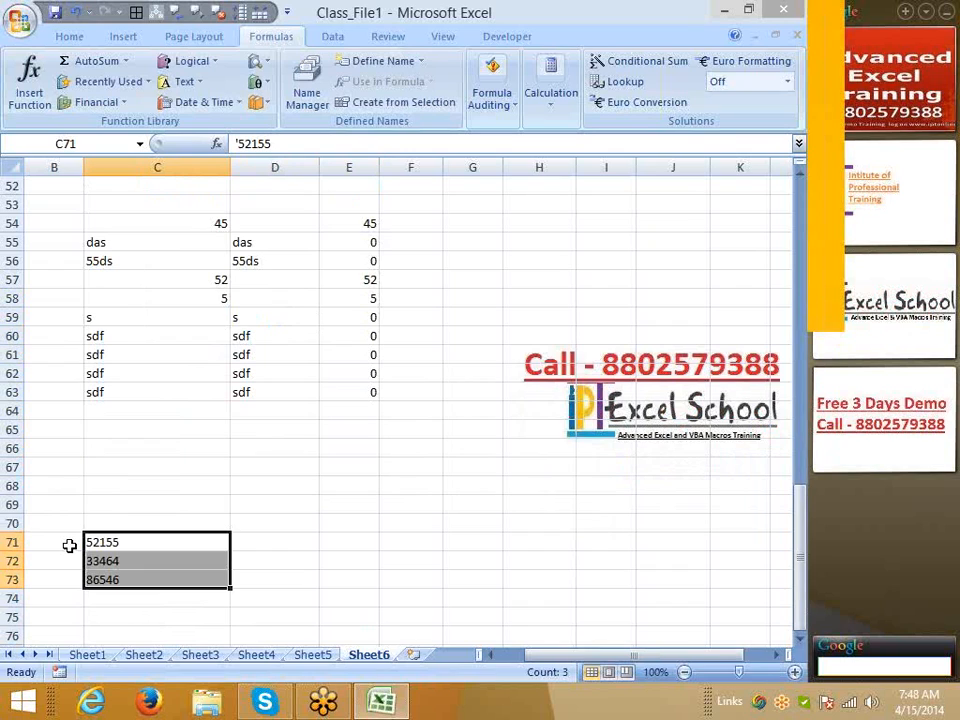
pyautogui.click(251, 536)
# Enter =VALUE(C71) in D71 and fill it down through D73
pyautogui.write('=VALUE(C71')
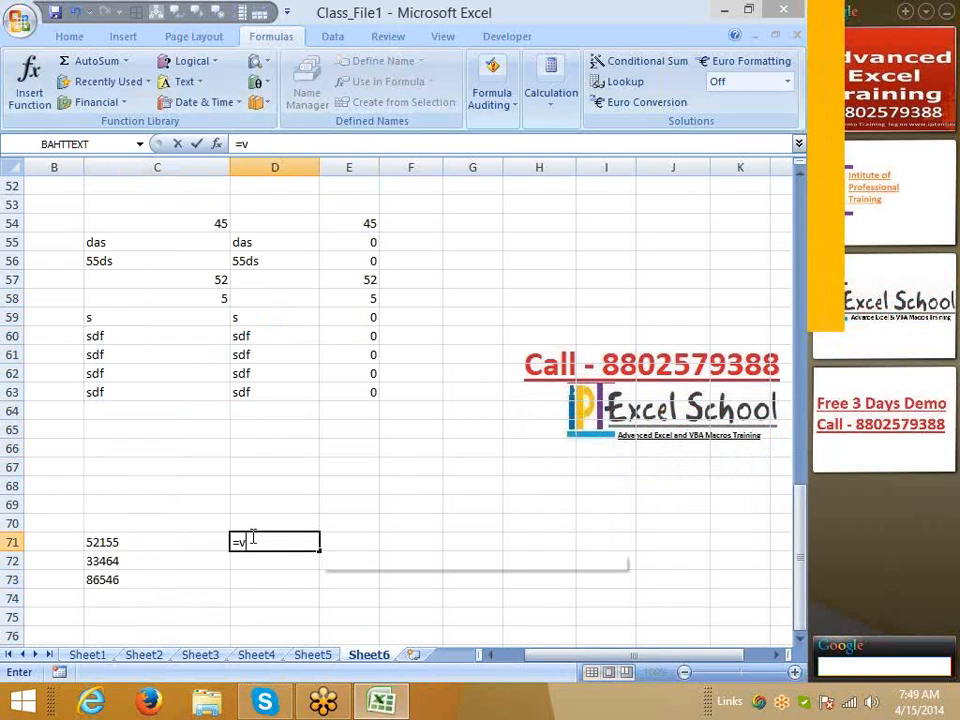
pyautogui.press('Return')
pyautogui.press('Left')
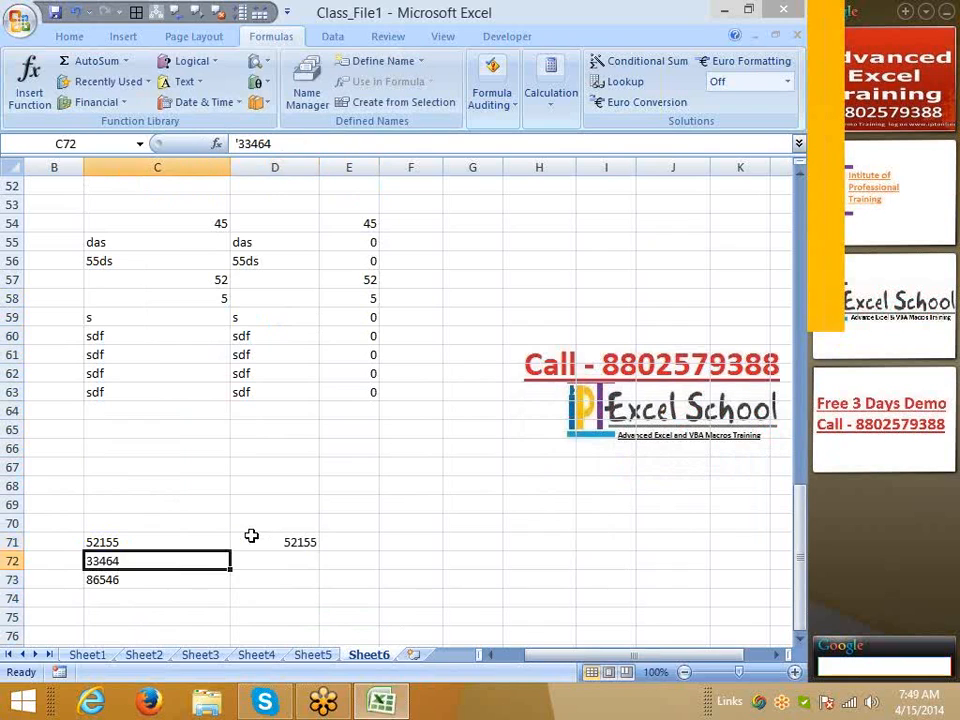
pyautogui.hotkey('ctrl', 'Down')
pyautogui.press('Right')
pyautogui.hotkey('shift', 'Up')
pyautogui.hotkey('shift', 'Up')
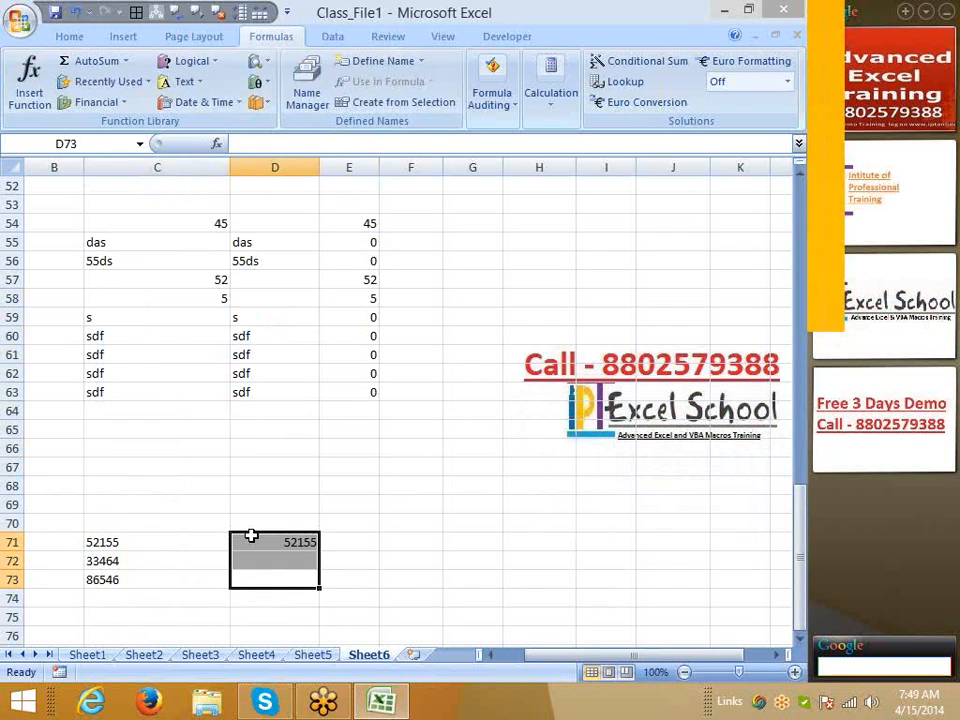
pyautogui.hotkey('ctrl', 'd')
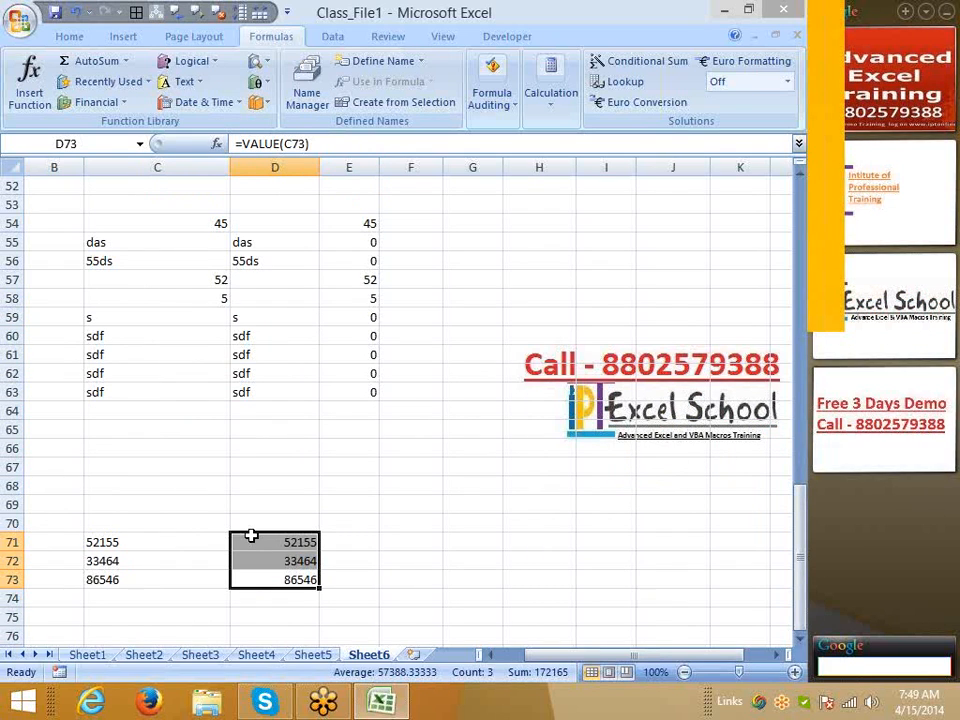
# Enter =C31&" "&D31 in E31 to join the first and last names
pyautogui.scroll(9, 227, 525)
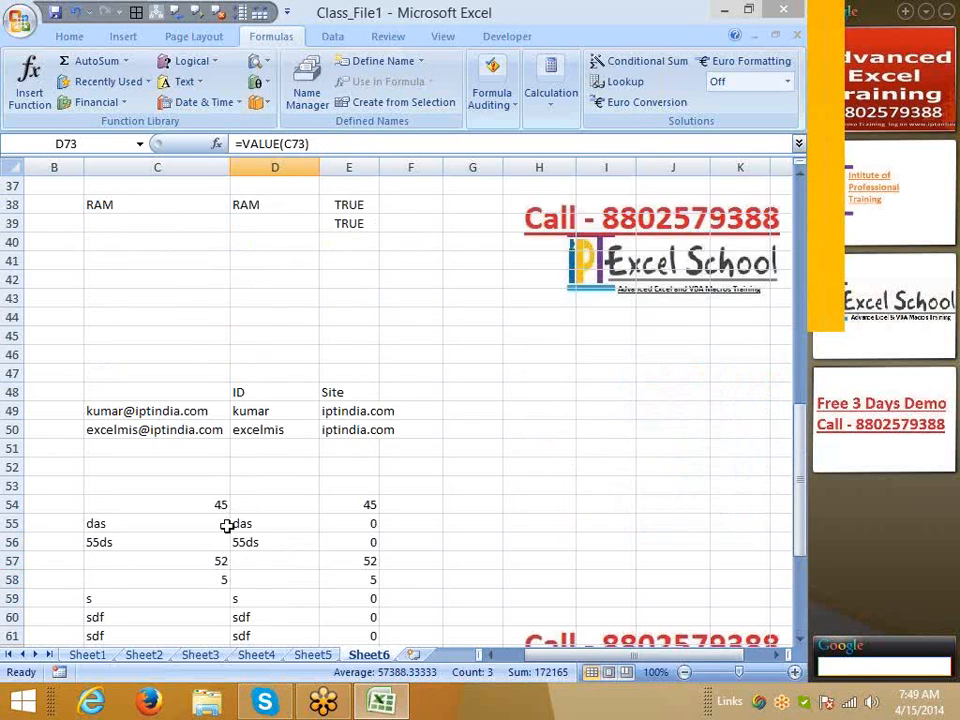
pyautogui.scroll(-6, 227, 525)
pyautogui.scroll(12, 228, 525)
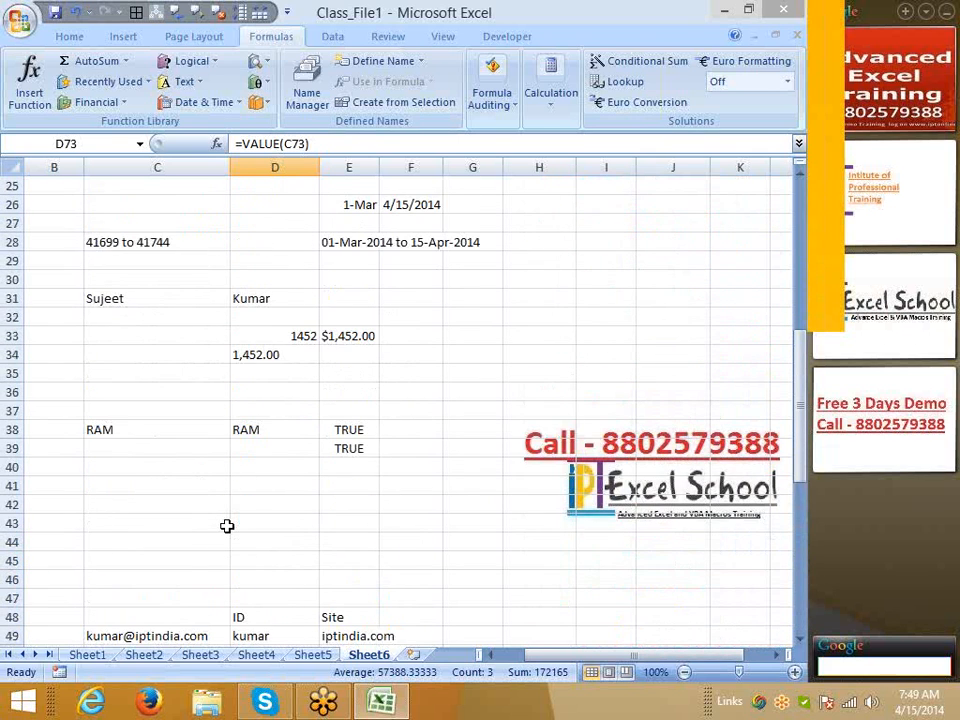
pyautogui.scroll(-4, 217, 457)
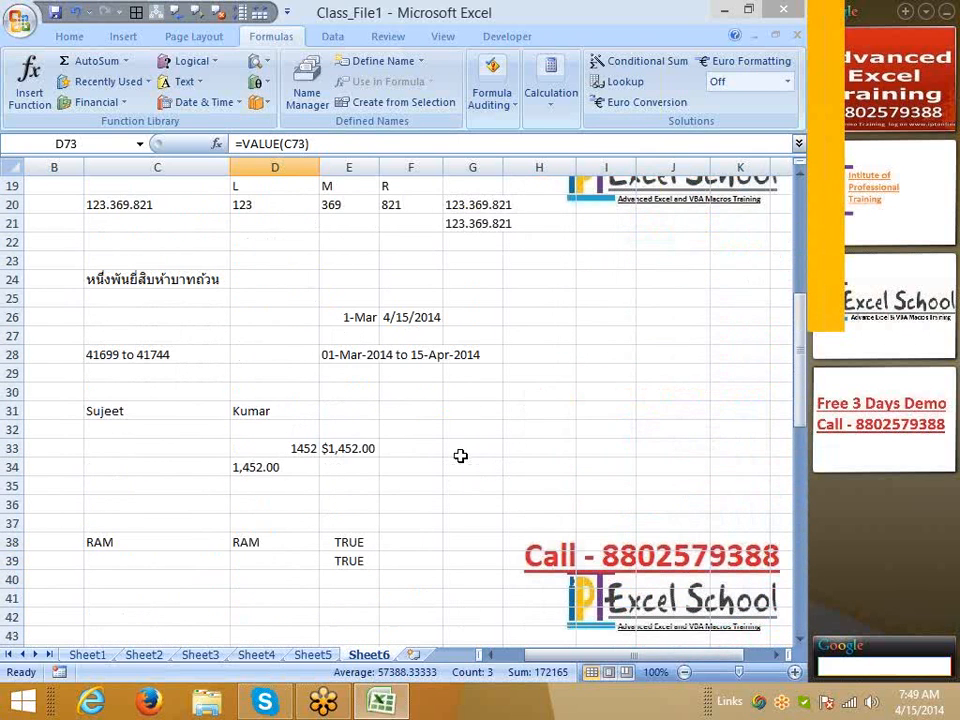
pyautogui.click(334, 417)
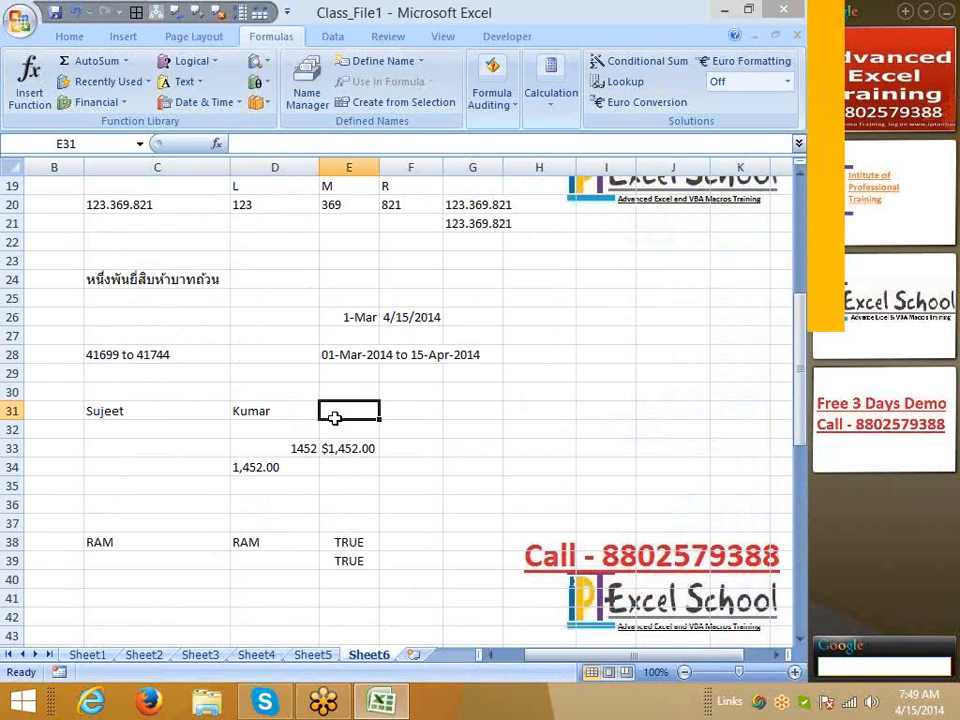
pyautogui.write('=')
pyautogui.press('Left')
pyautogui.press('Left')
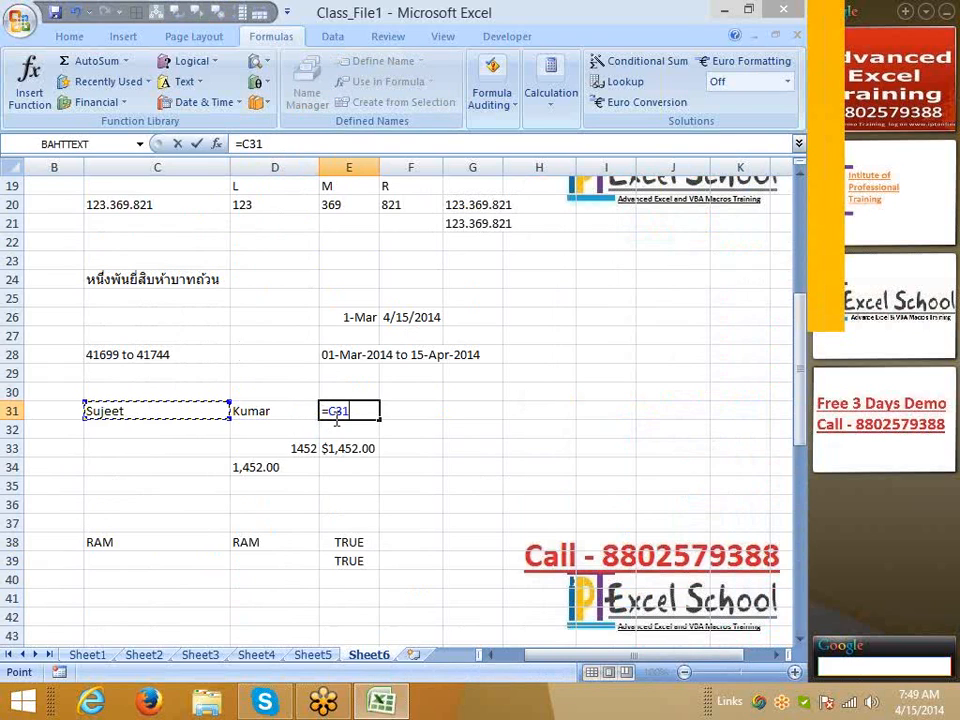
pyautogui.write('&" "')
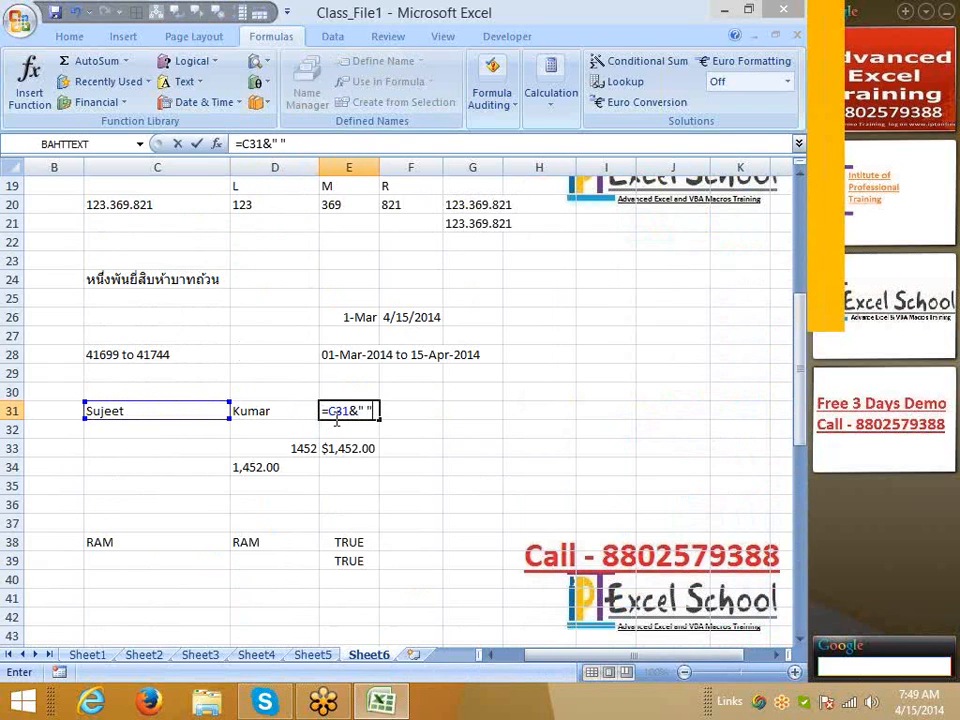
pyautogui.write('&')
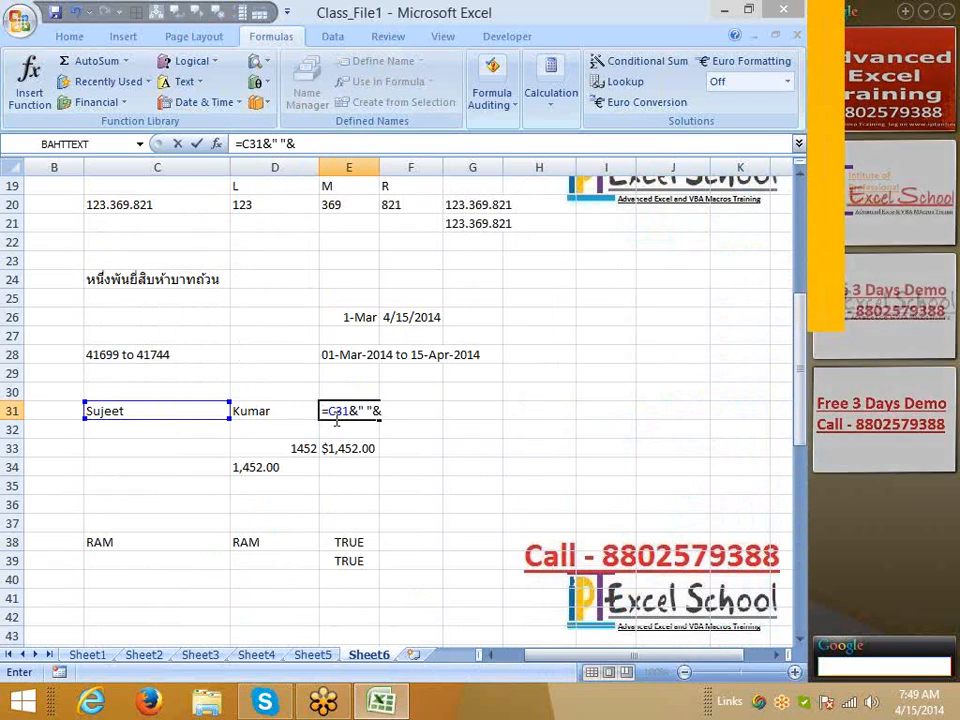
pyautogui.press('Left')
pyautogui.press('Return')
pyautogui.click(335, 418)
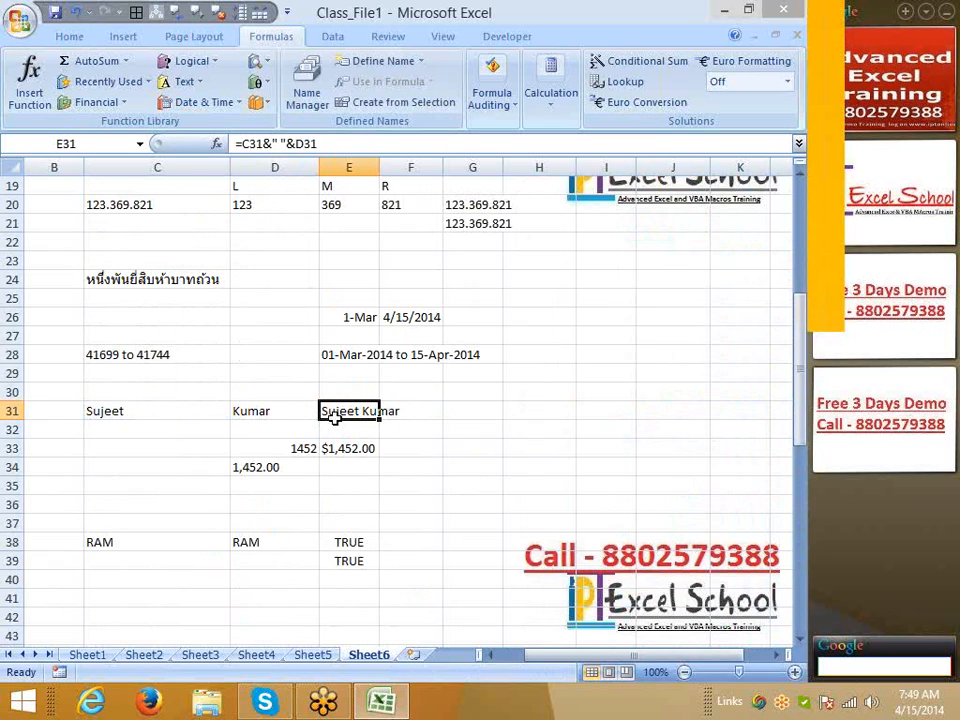
pyautogui.press('Right')
# Enter =CONCATENATE(C31," ",D31) in F31 using the CONCATENATE autocomplete suggestion
pyautogui.write('=co')
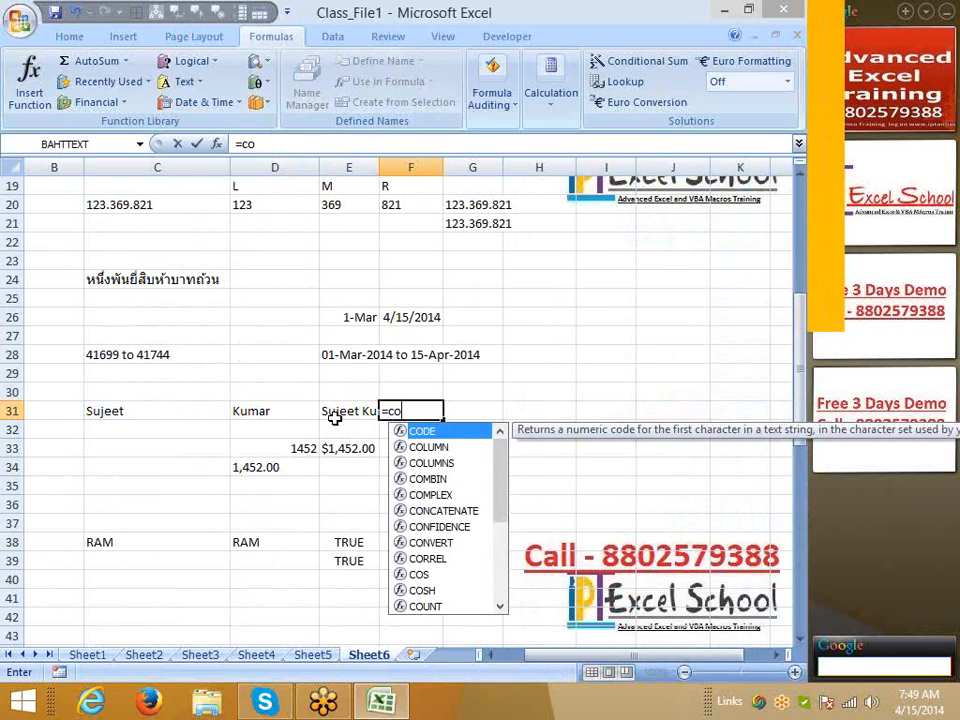
pyautogui.press('Down')
pyautogui.press('Down')
pyautogui.press('Down')
pyautogui.press('Down')
pyautogui.press('Down')
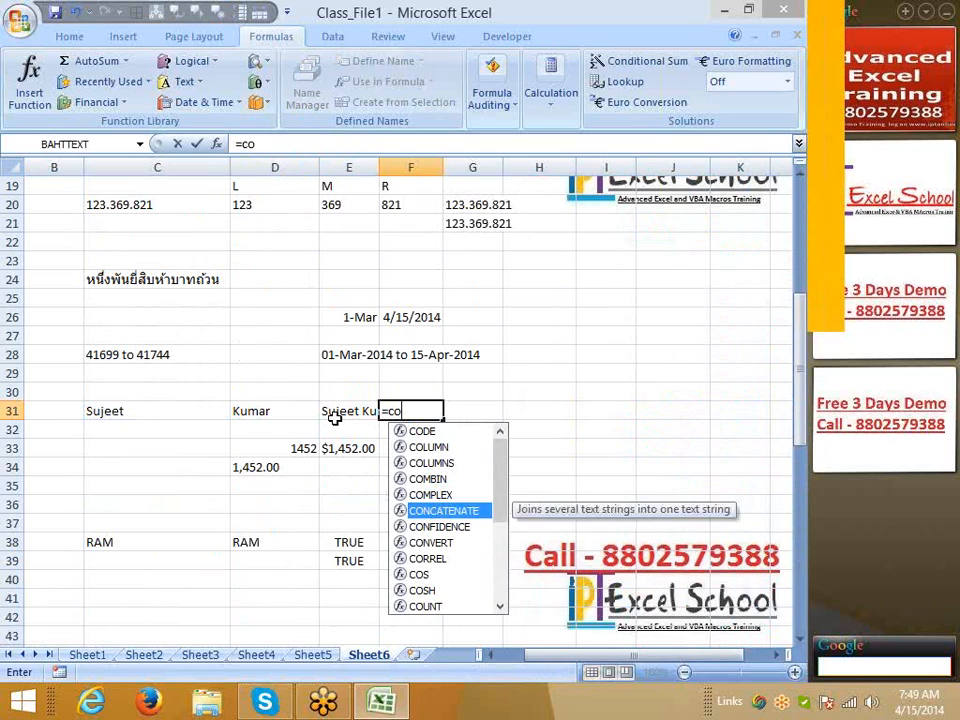
pyautogui.press('Tab')
pyautogui.press('Left')
pyautogui.press('Left')
pyautogui.press('Left')
pyautogui.write(',')
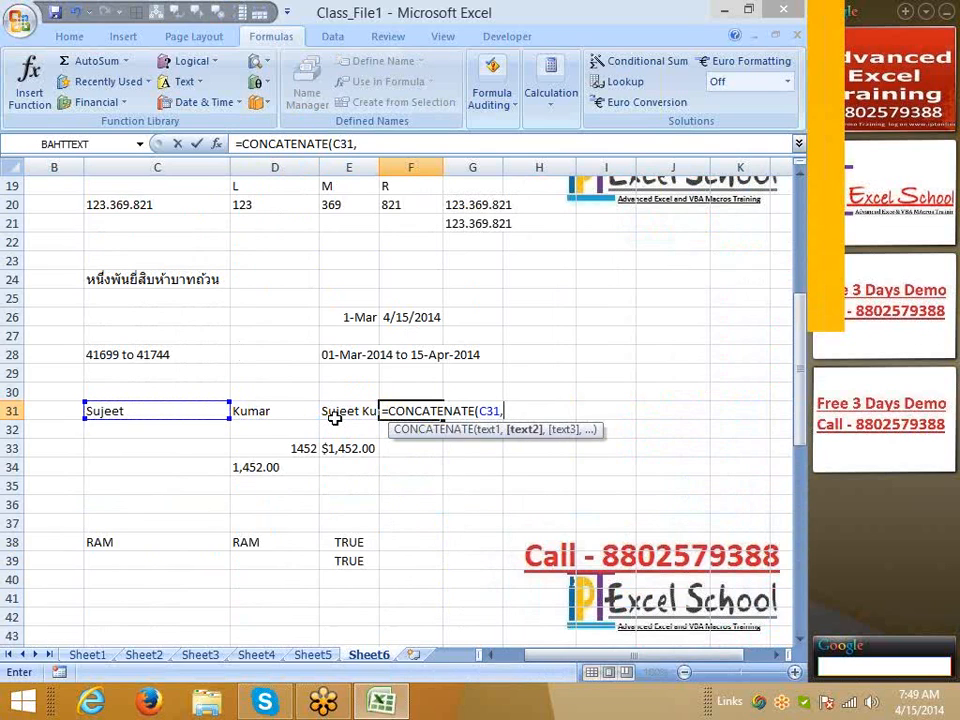
pyautogui.write('" ",')
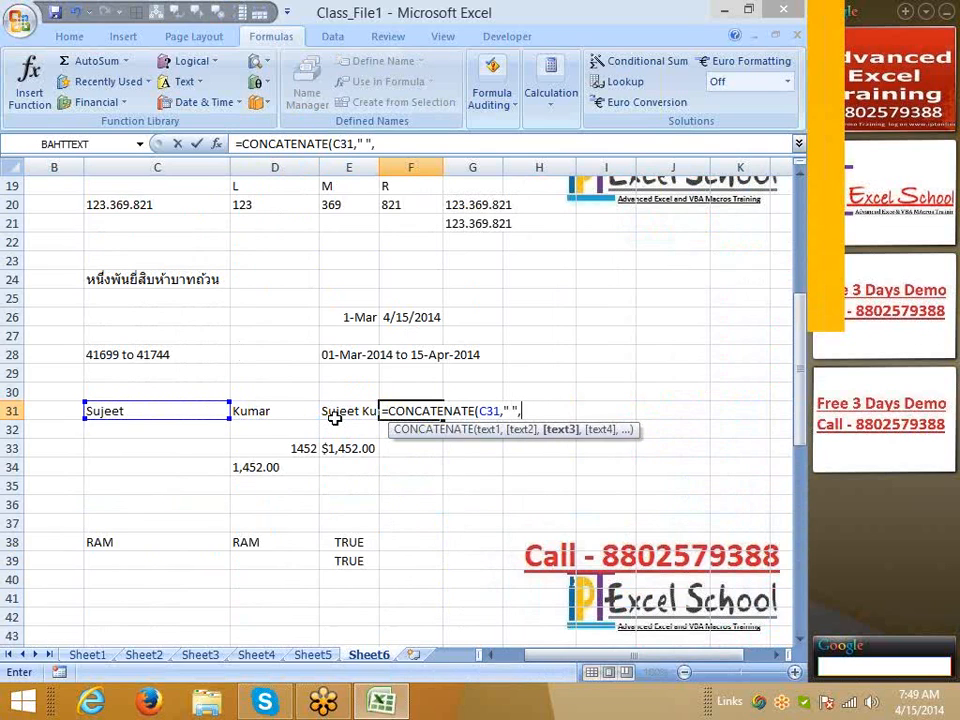
pyautogui.press('Left')
pyautogui.press('Left')
pyautogui.press('Return')
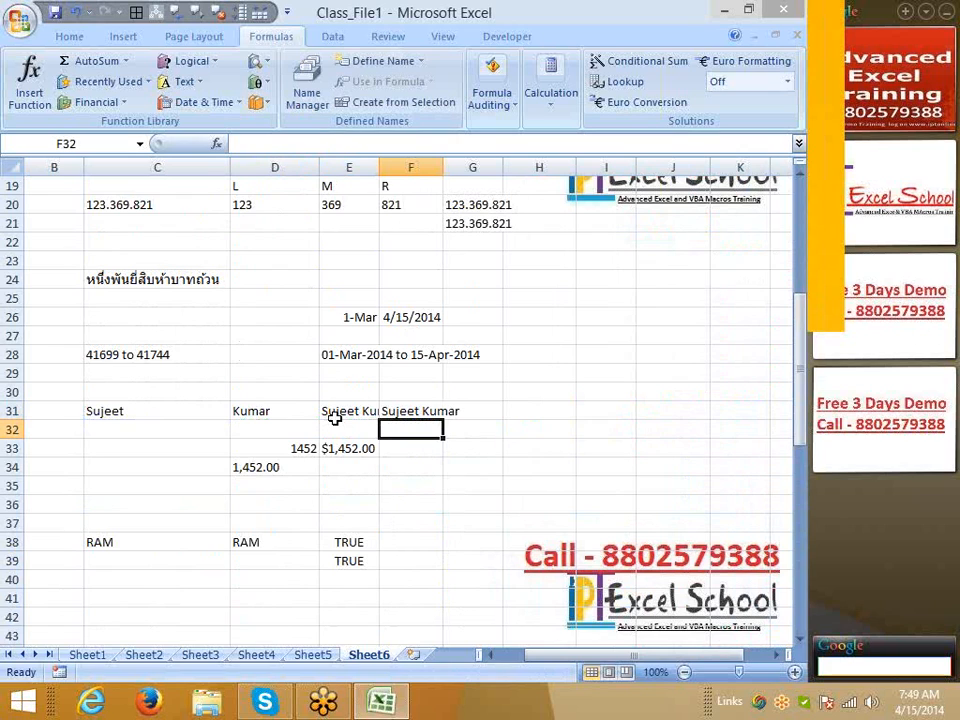
pyautogui.press('Up')
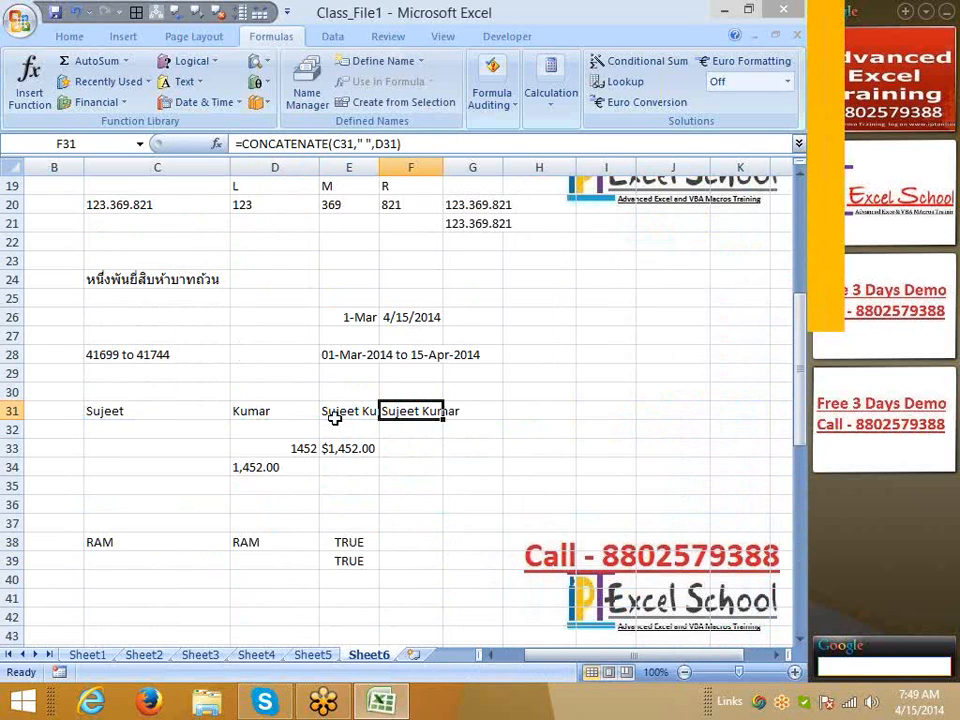